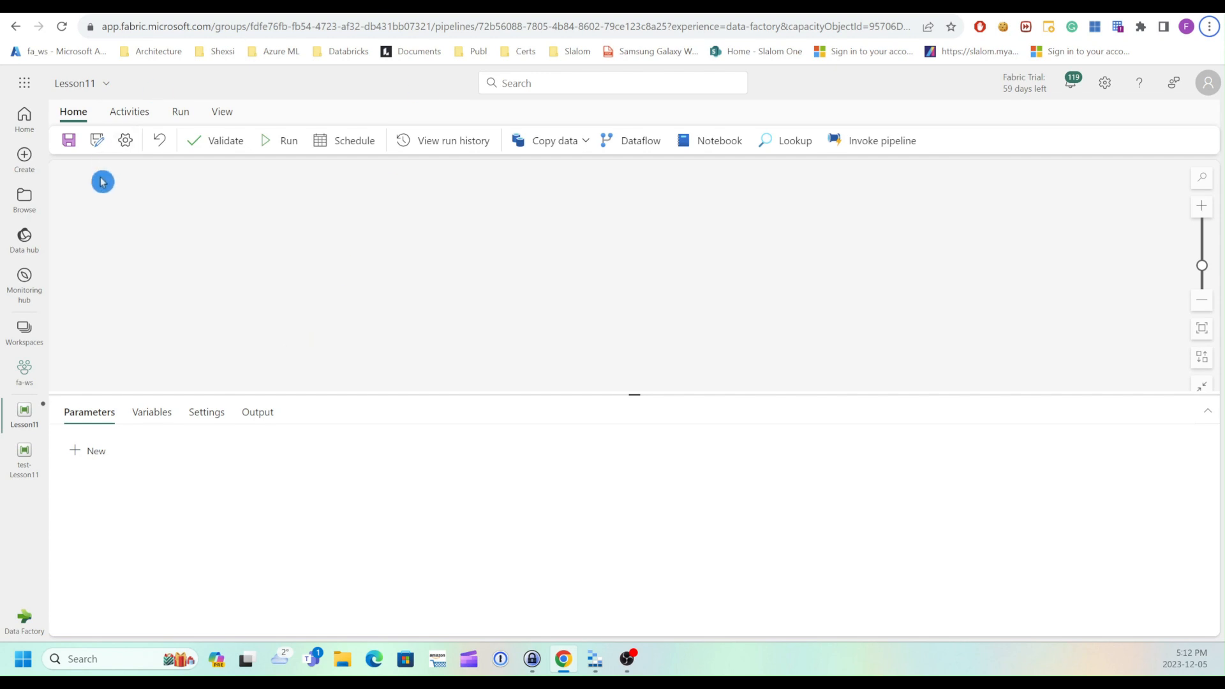
# - Add a Get metadata activity to the empty pipeline canvas and position it near the canvas's upper-left area
pyautogui.click(128, 111)
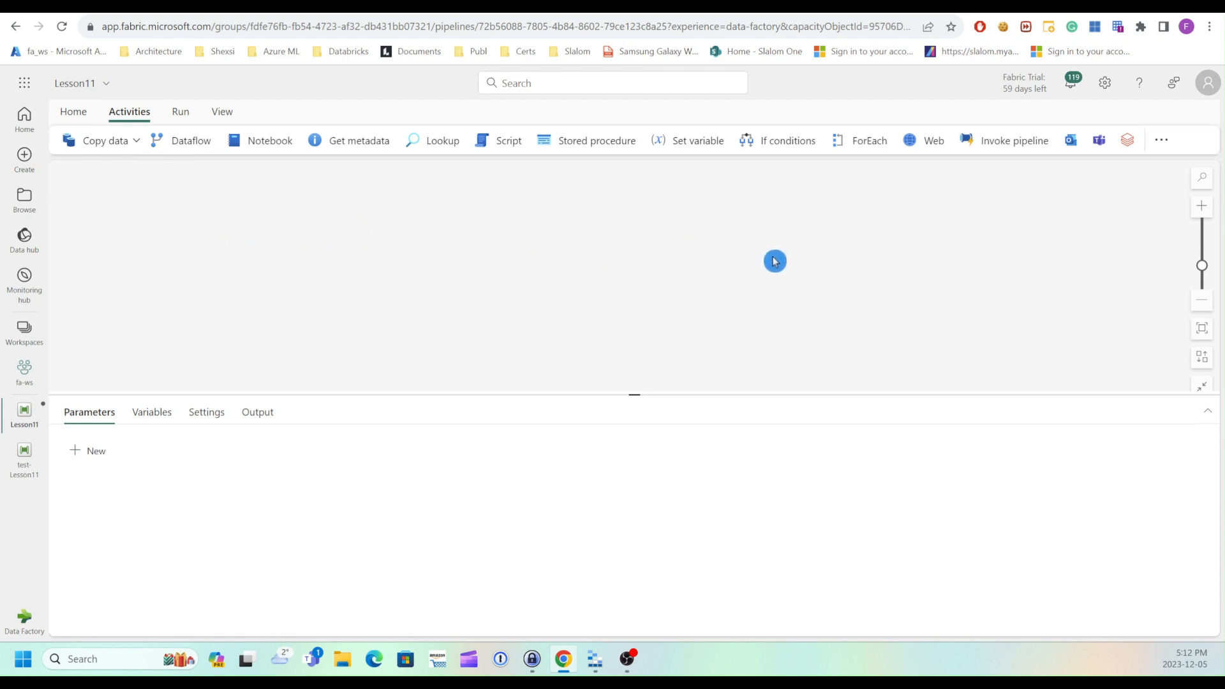
pyautogui.click(361, 139)
pyautogui.moveTo(134, 199); pyautogui.dragTo(206, 230)
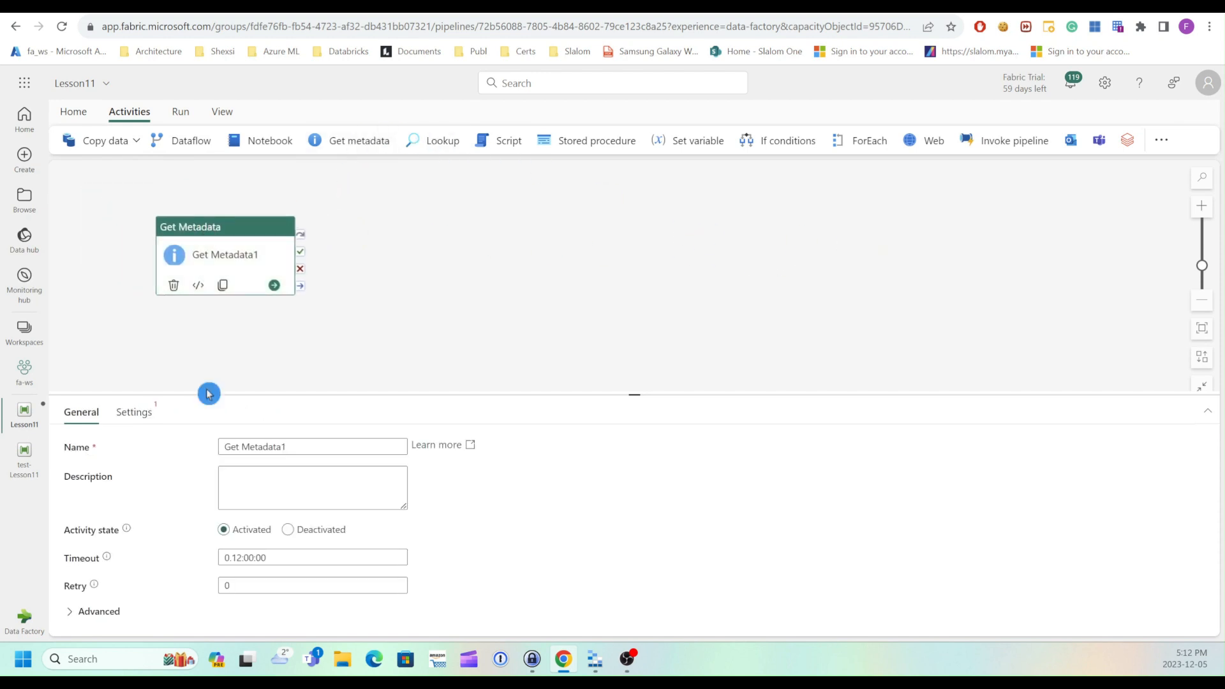
# - Configure the Get Metadata activity with the last fabricstudystg blob storage connection listed and set its file path to the data container
pyautogui.click(134, 412)
pyautogui.click(397, 476)
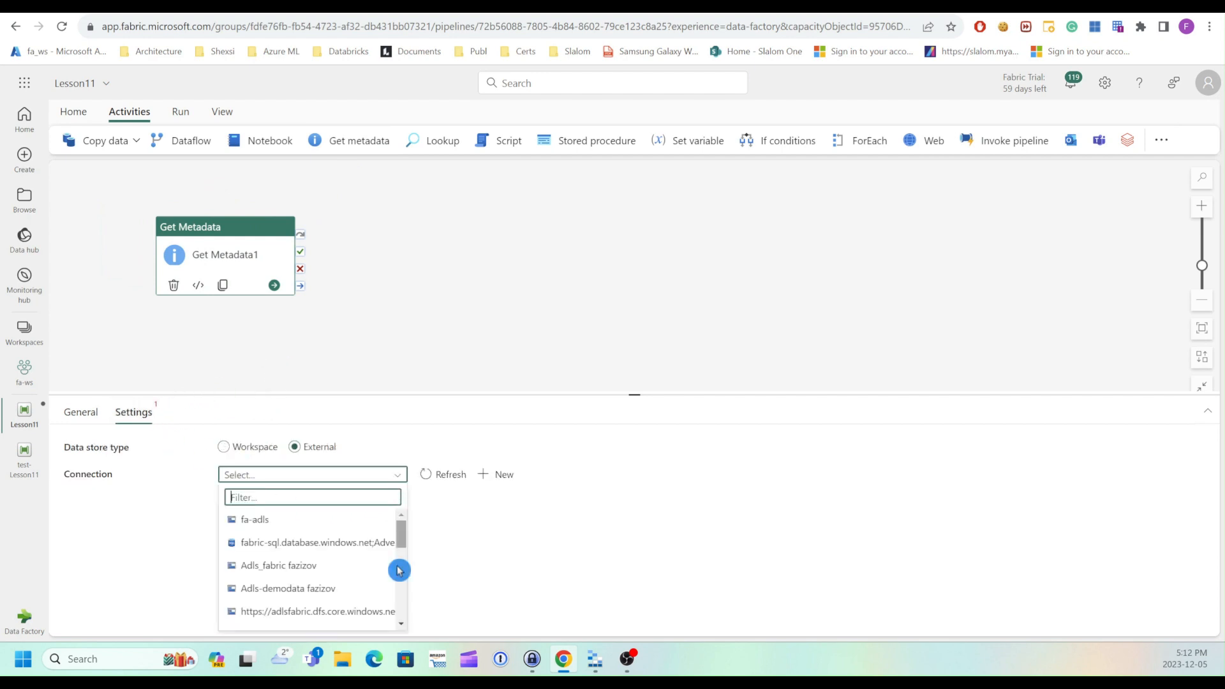
pyautogui.scroll(-3, 404, 613)
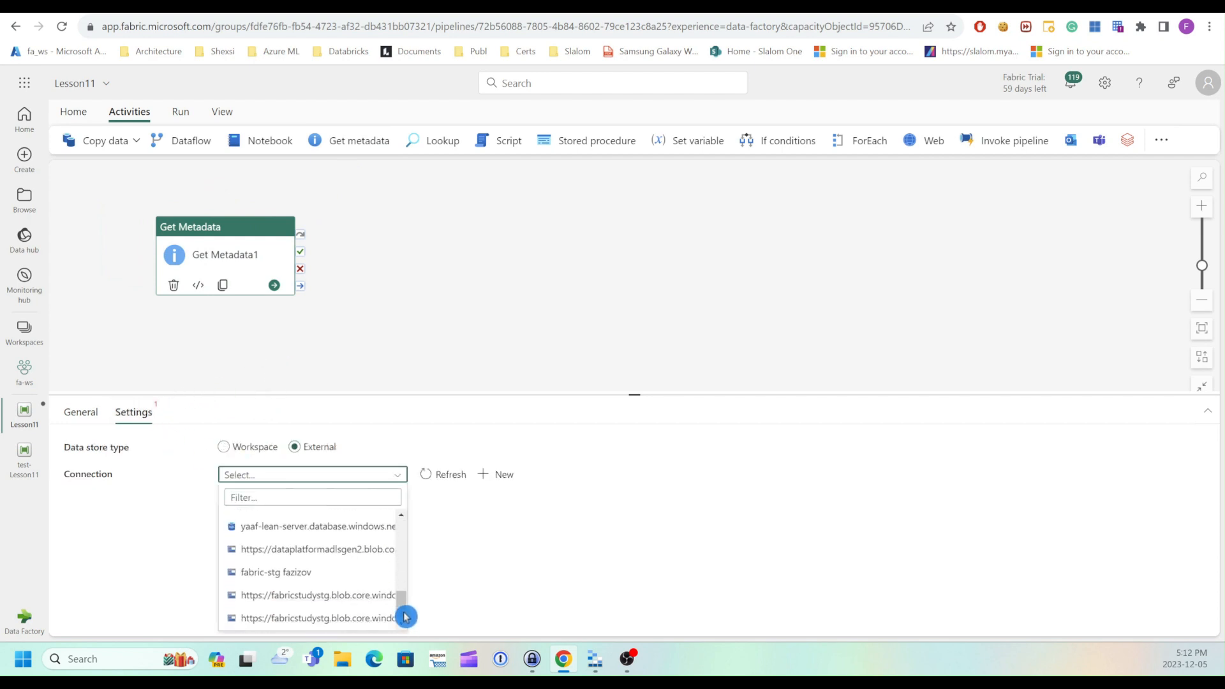
pyautogui.click(343, 619)
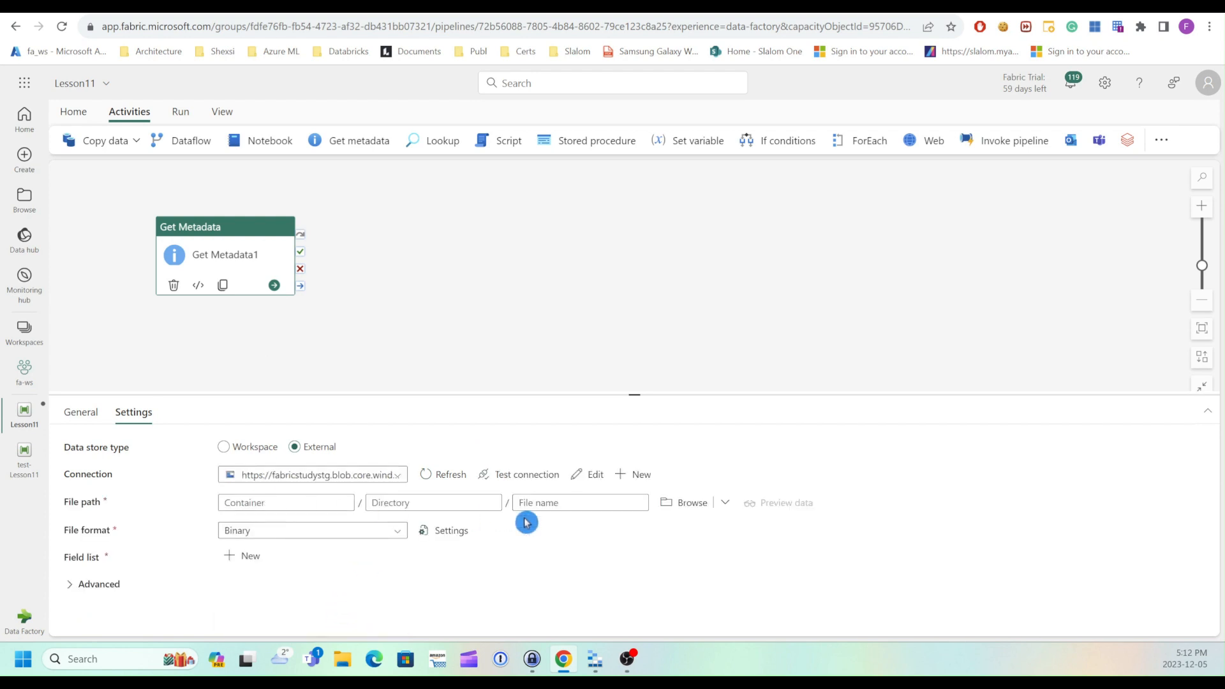
pyautogui.click(686, 503)
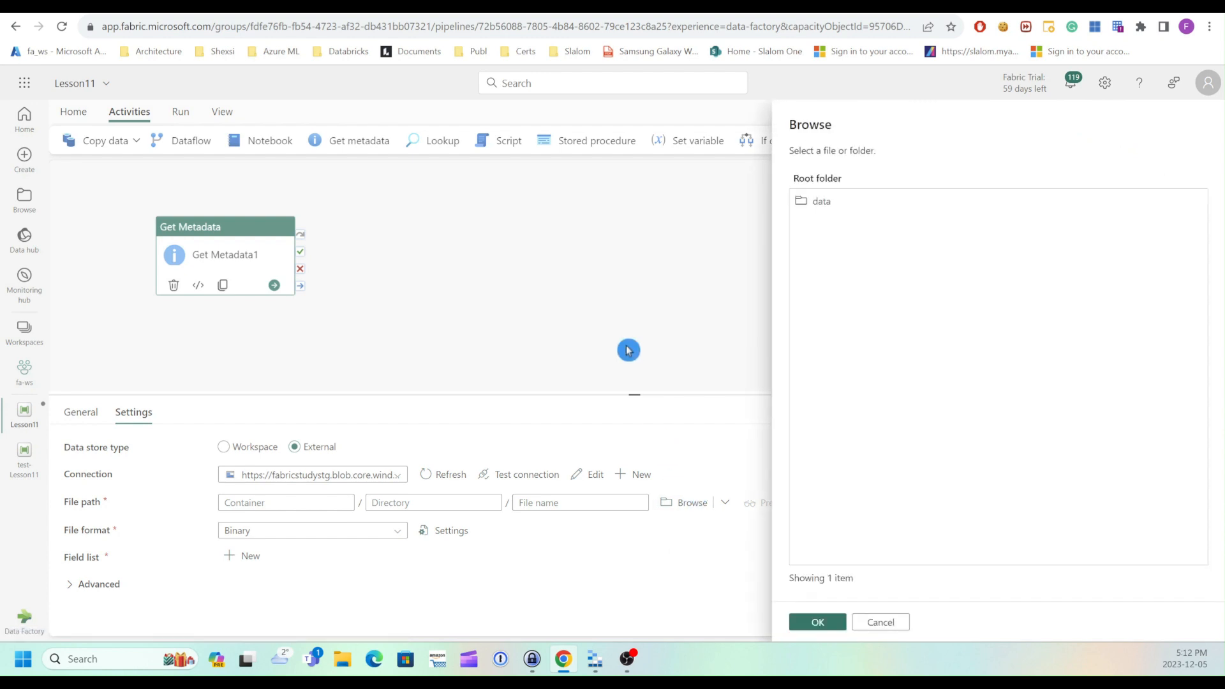
pyautogui.click(821, 201)
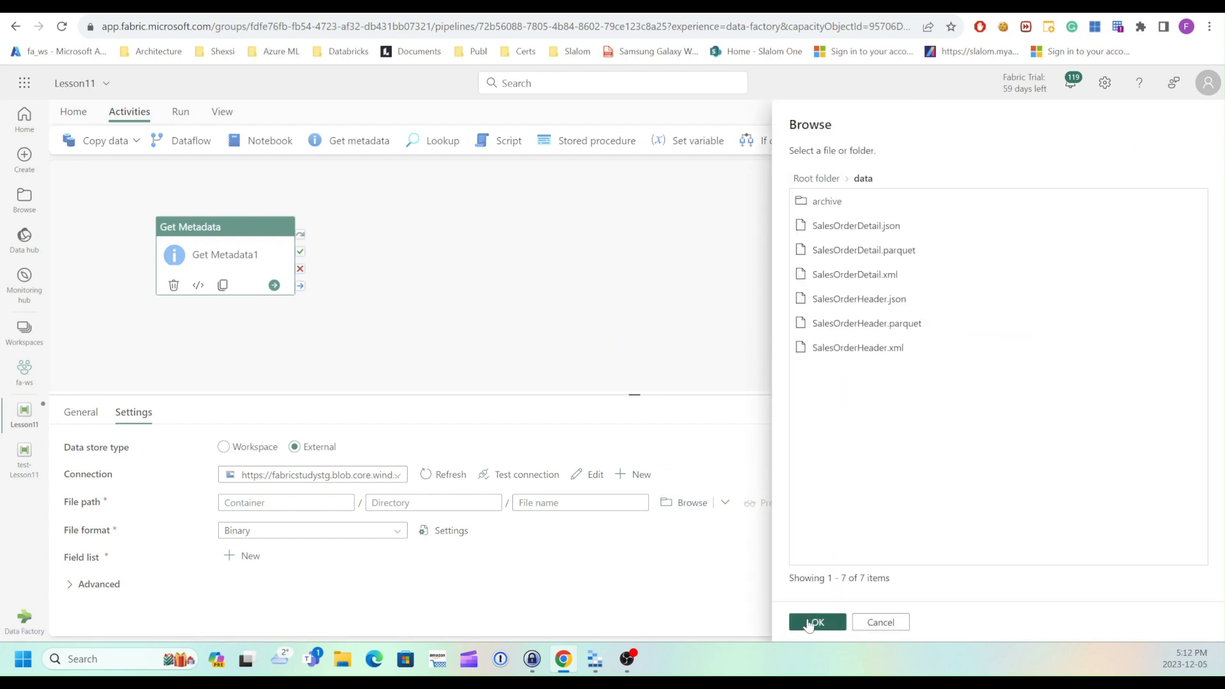
pyautogui.click(811, 621)
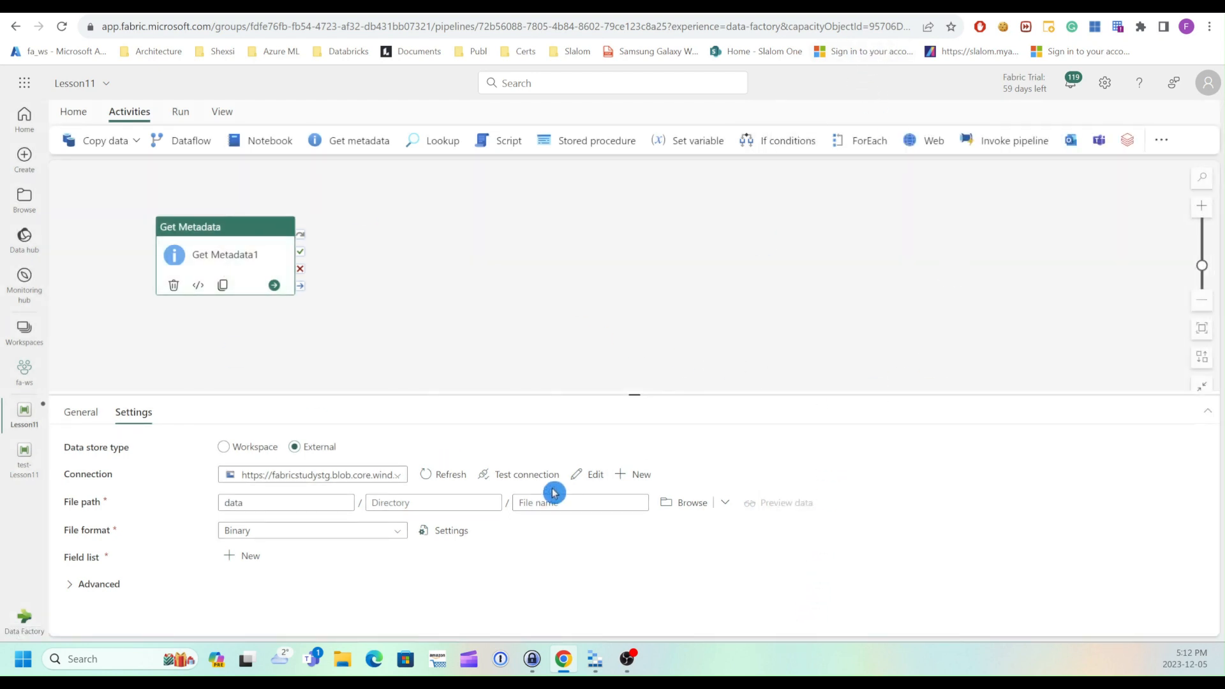
# - Switch to Azure Storage Explorer to view the contents of the data container, and return to the pipeline in Chrome
pyautogui.click(597, 664)
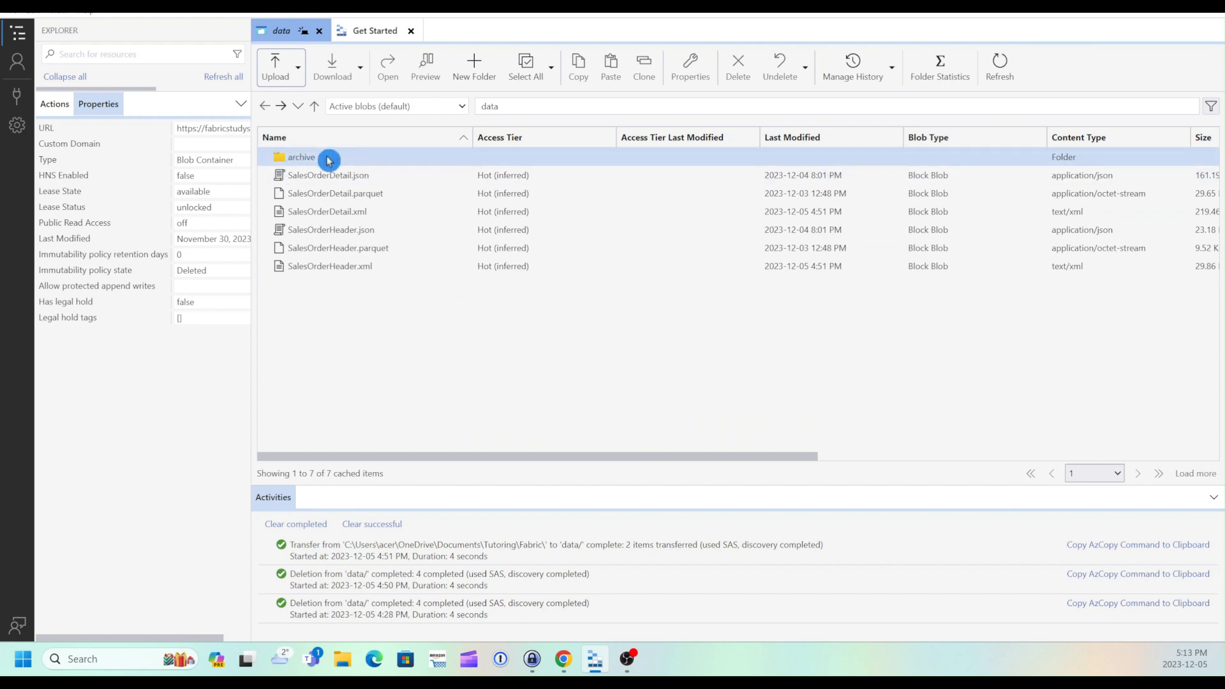
pyautogui.click(564, 670)
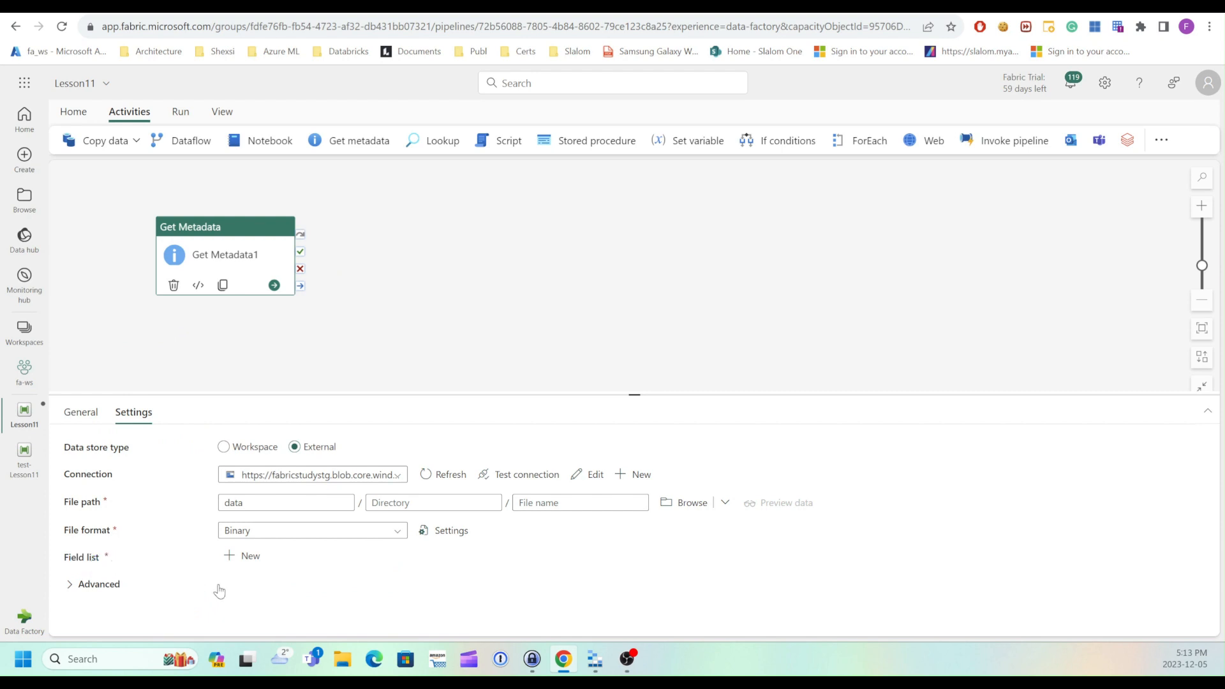
# - Add a Child items argument to the Get Metadata activity's field list
pyautogui.click(251, 557)
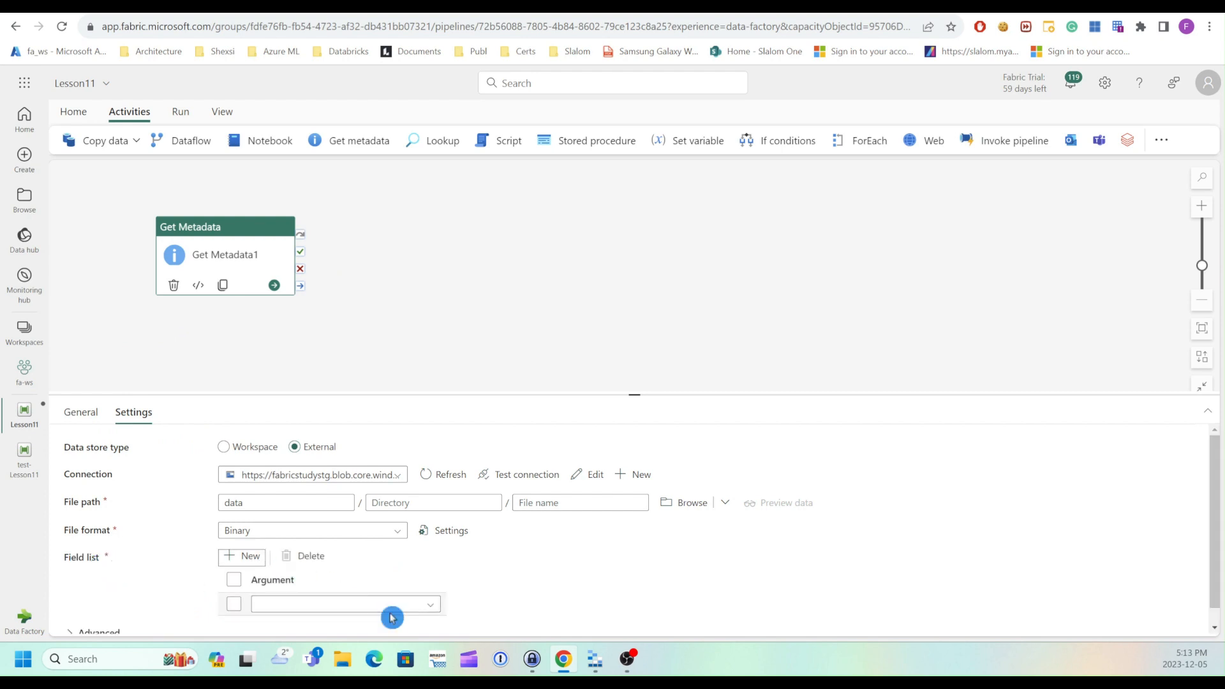
pyautogui.click(430, 605)
pyautogui.scroll(-2, 430, 609)
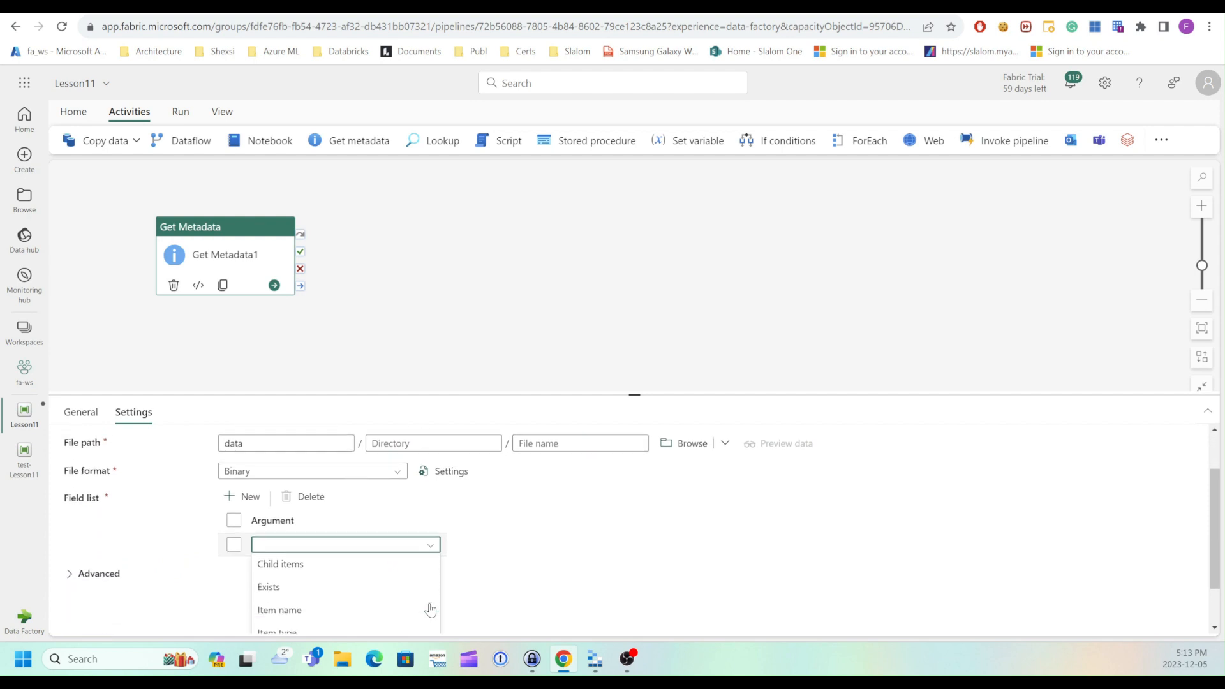
pyautogui.scroll(1, 376, 585)
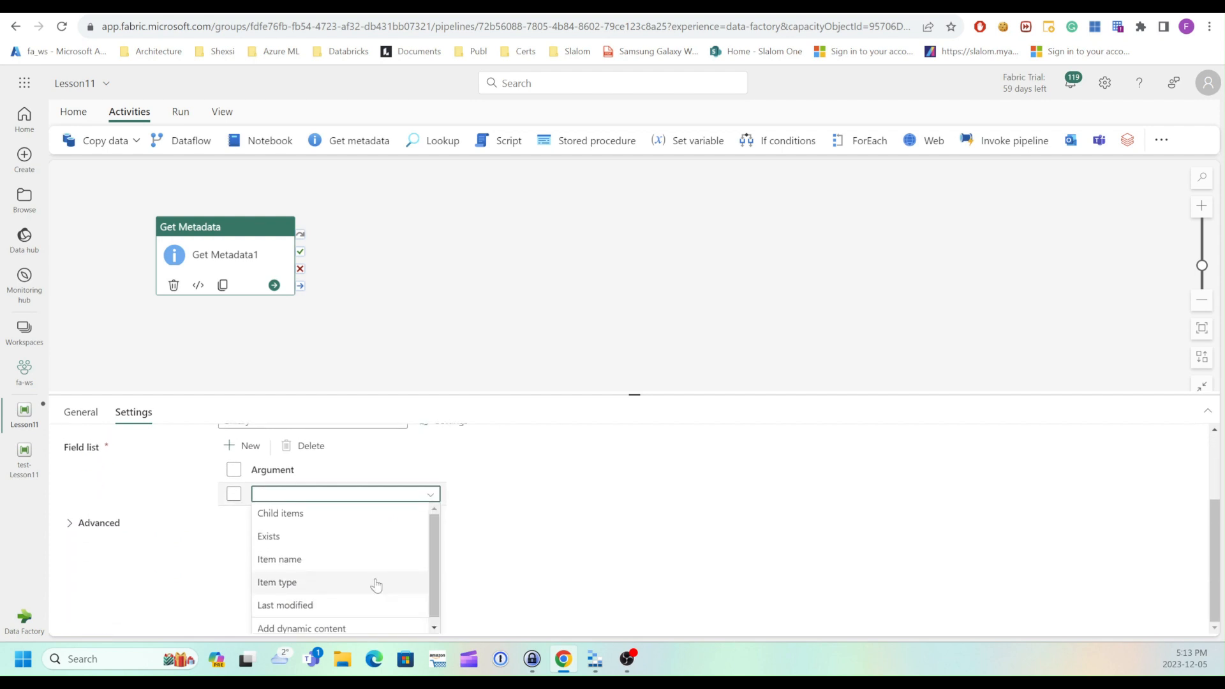
pyautogui.scroll(-1, 383, 589)
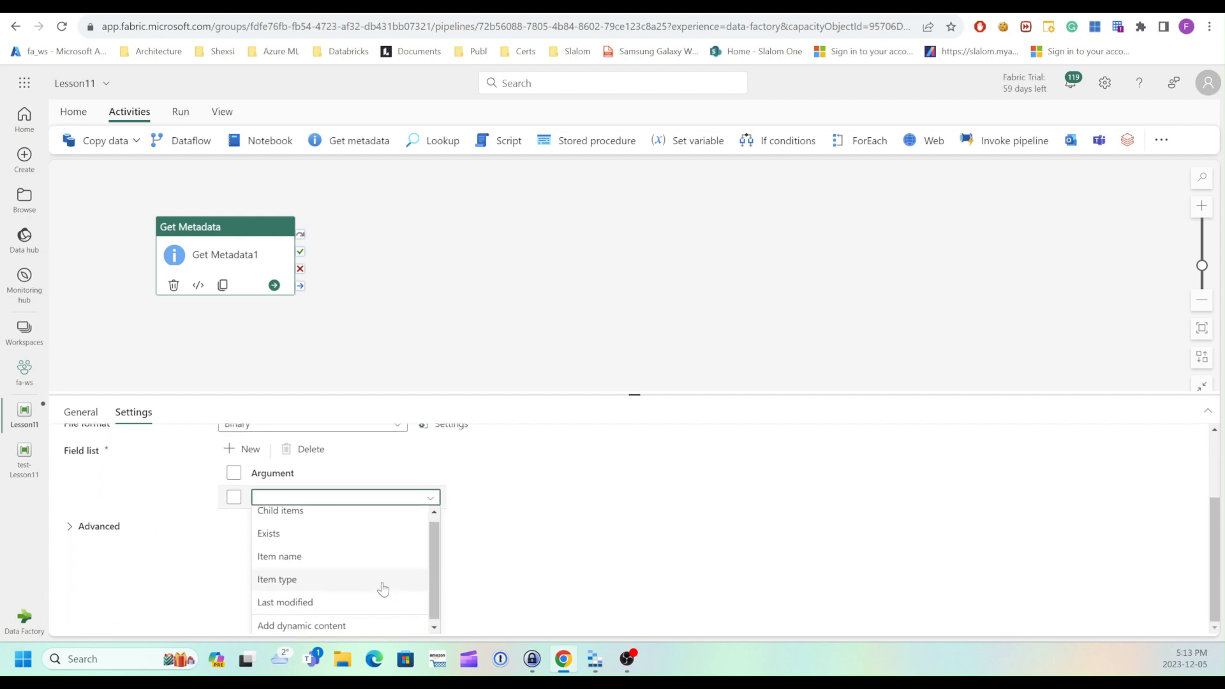
pyautogui.click(300, 511)
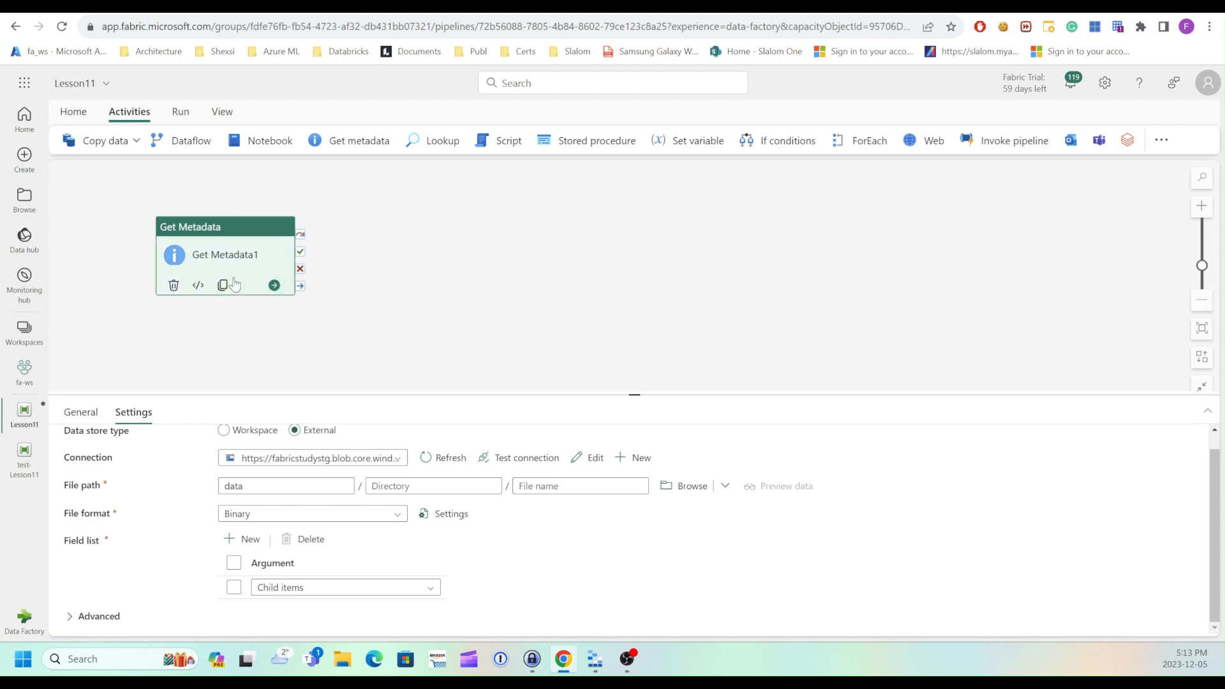
pyautogui.moveTo(598, 668)
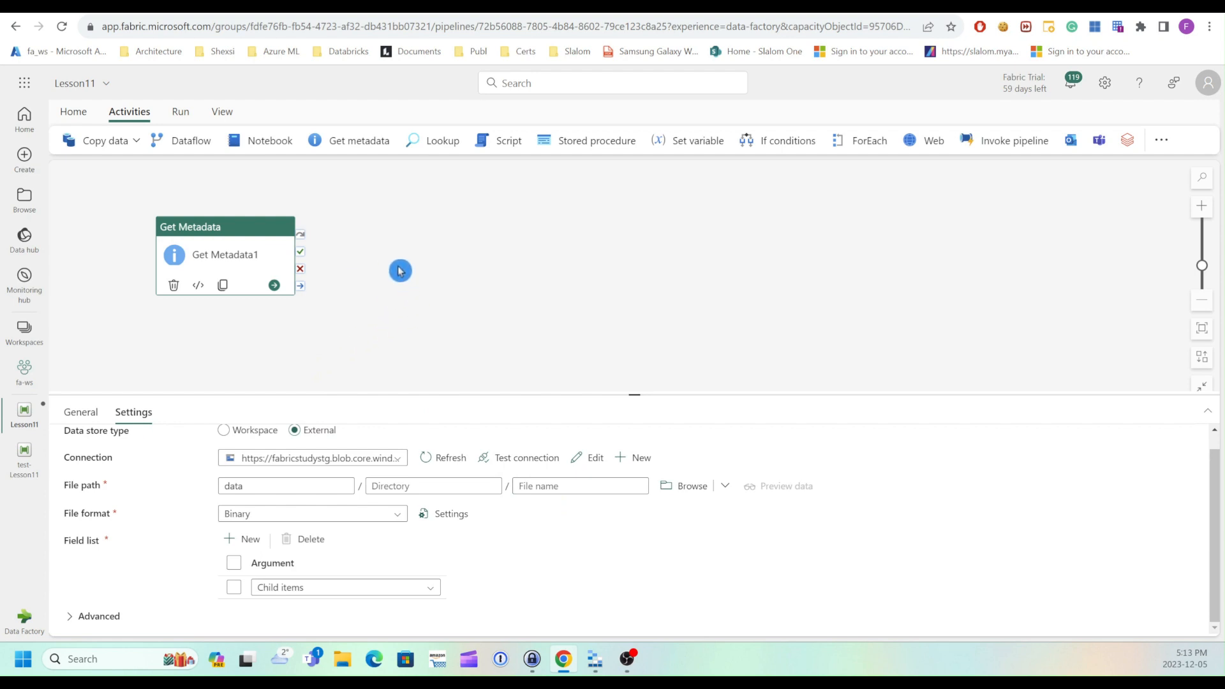
# - Add a ForEach activity beside Get Metadata1 and connect Get Metadata1's success output to it
pyautogui.click(854, 143)
pyautogui.moveTo(377, 232); pyautogui.dragTo(431, 208)
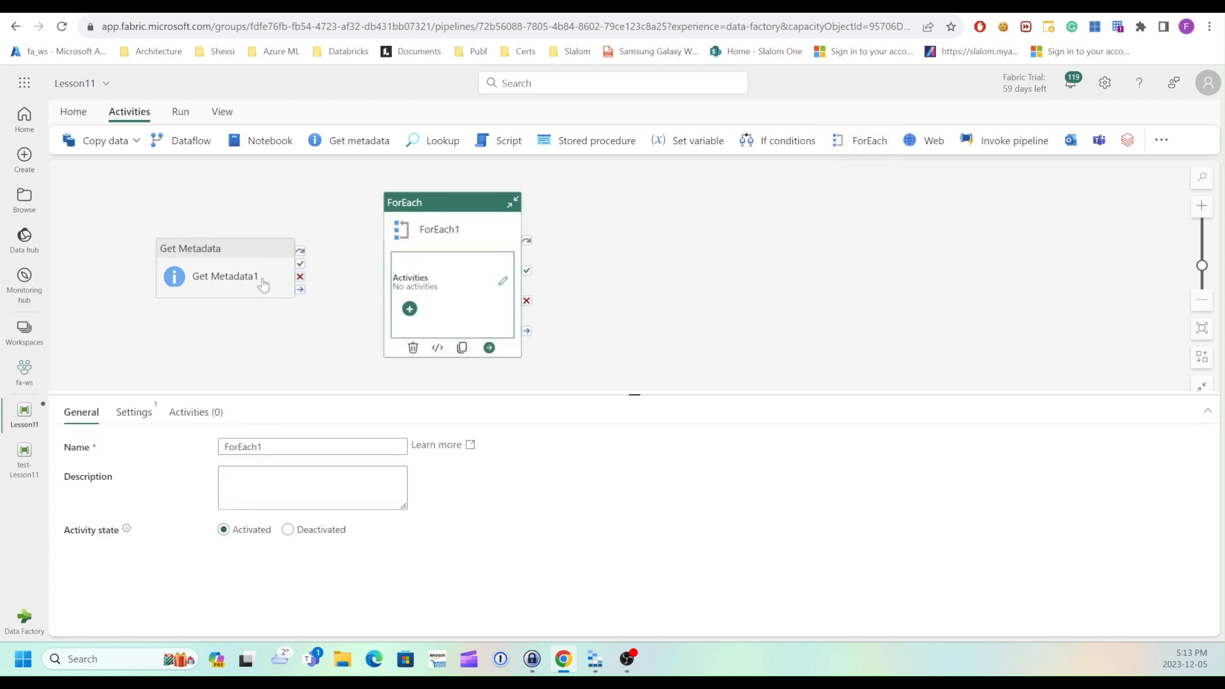
pyautogui.moveTo(301, 265); pyautogui.dragTo(388, 261)
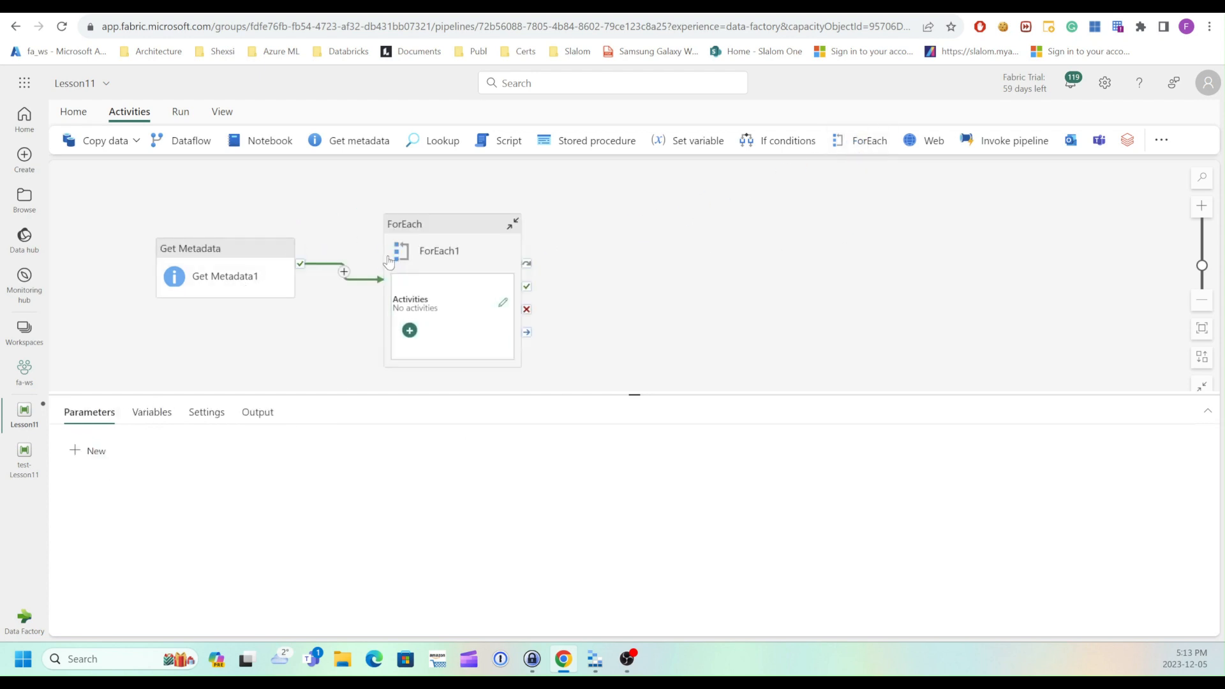
pyautogui.click(456, 230)
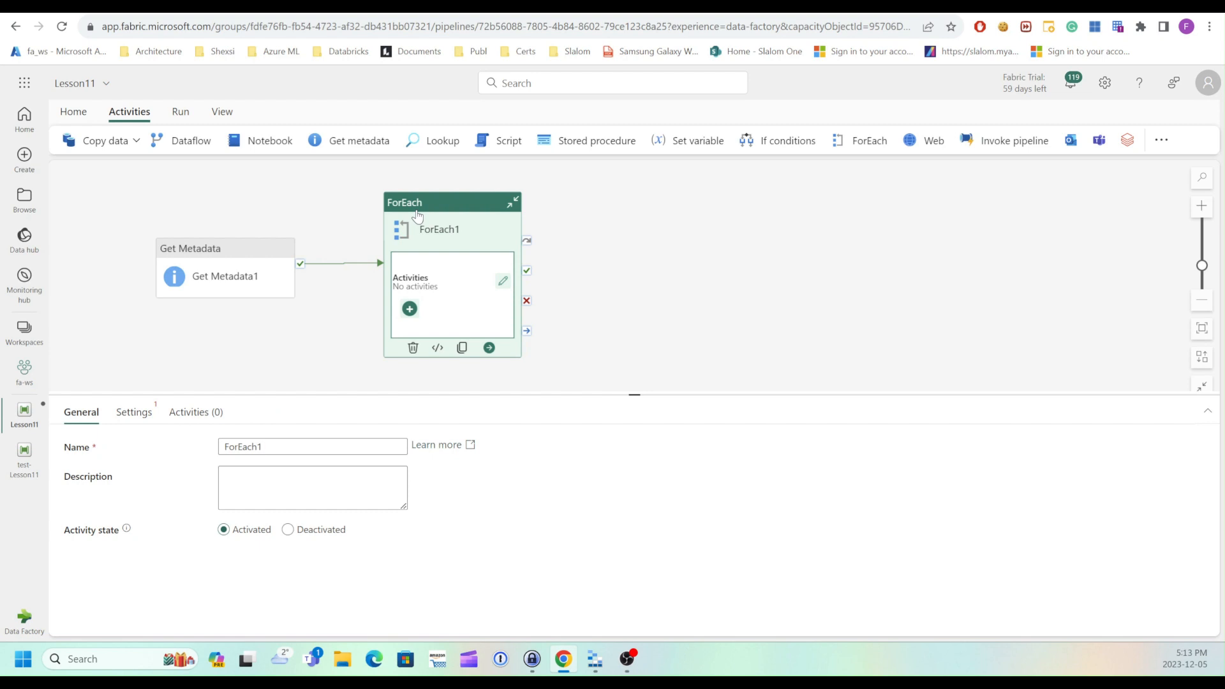
pyautogui.click(133, 412)
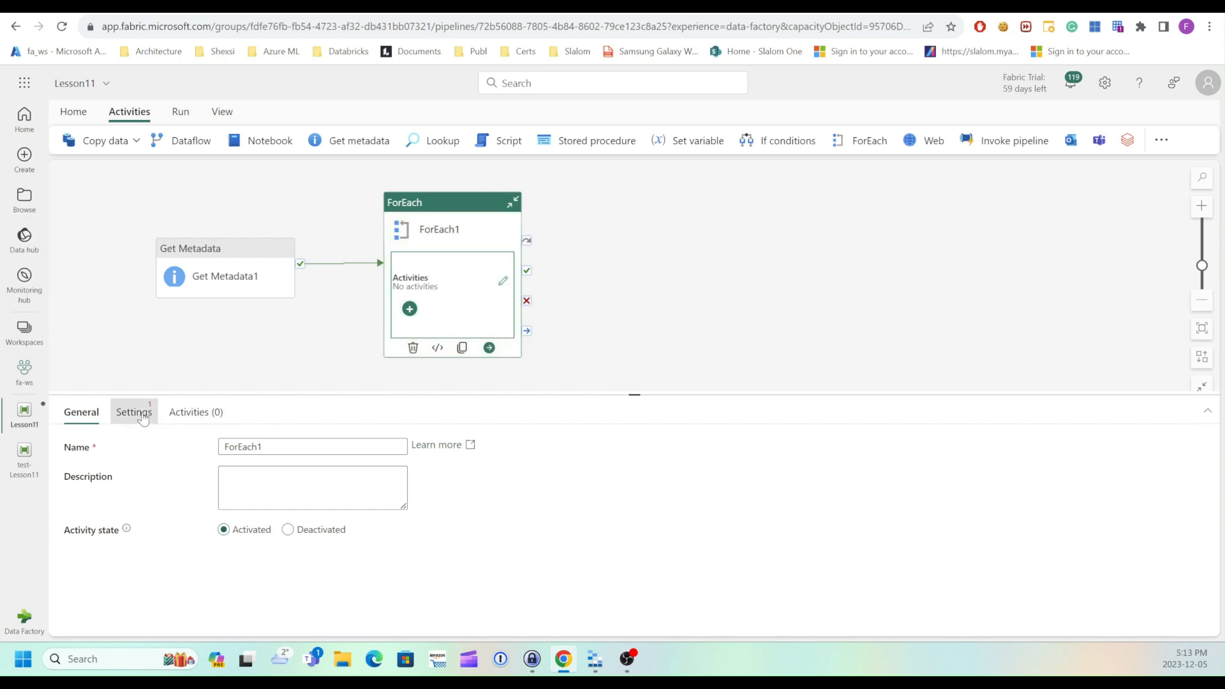
pyautogui.click(228, 471)
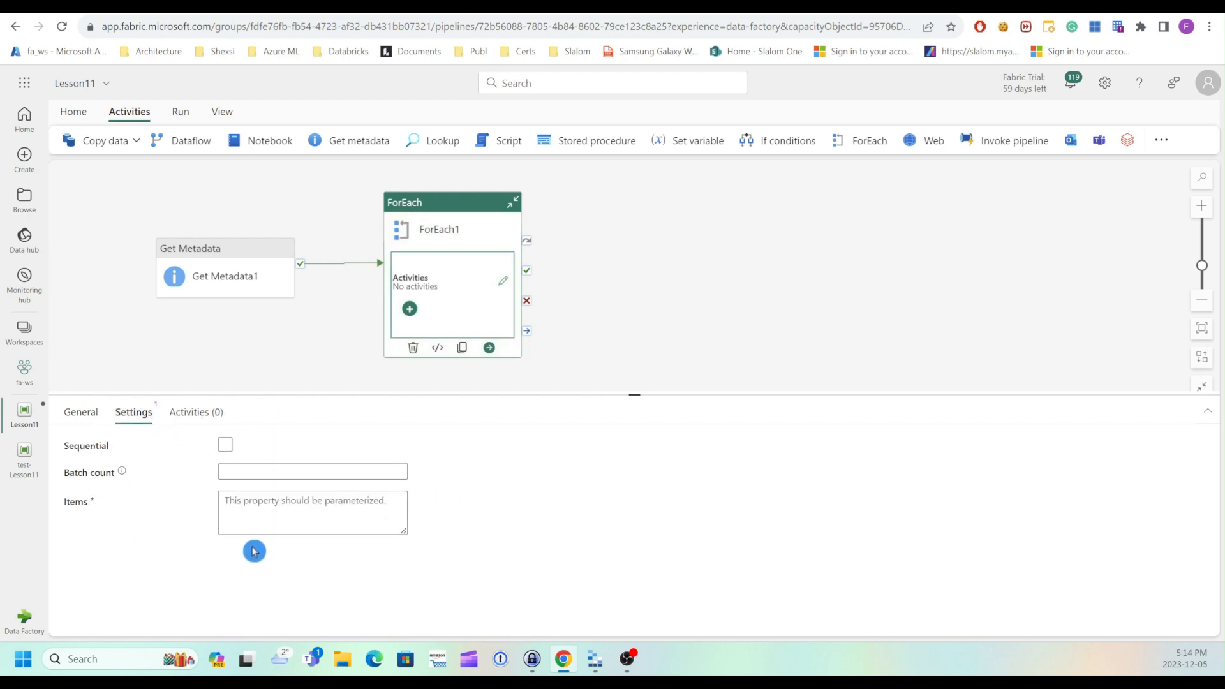
pyautogui.click(246, 508)
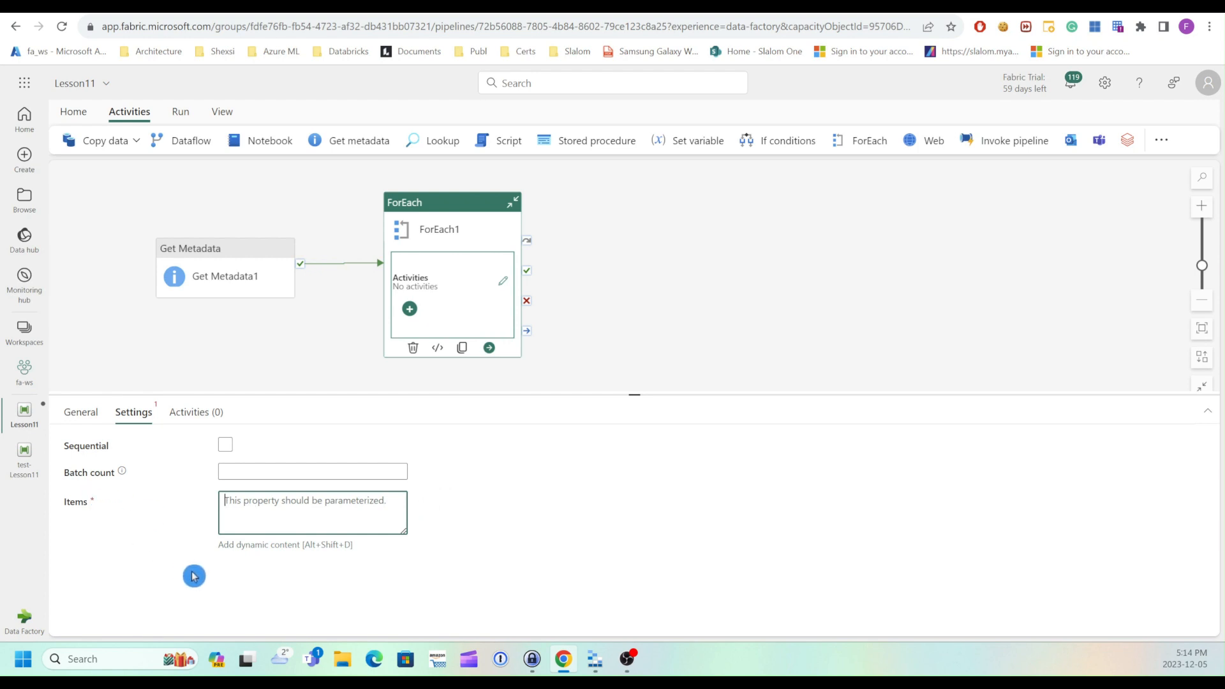
pyautogui.click(248, 545)
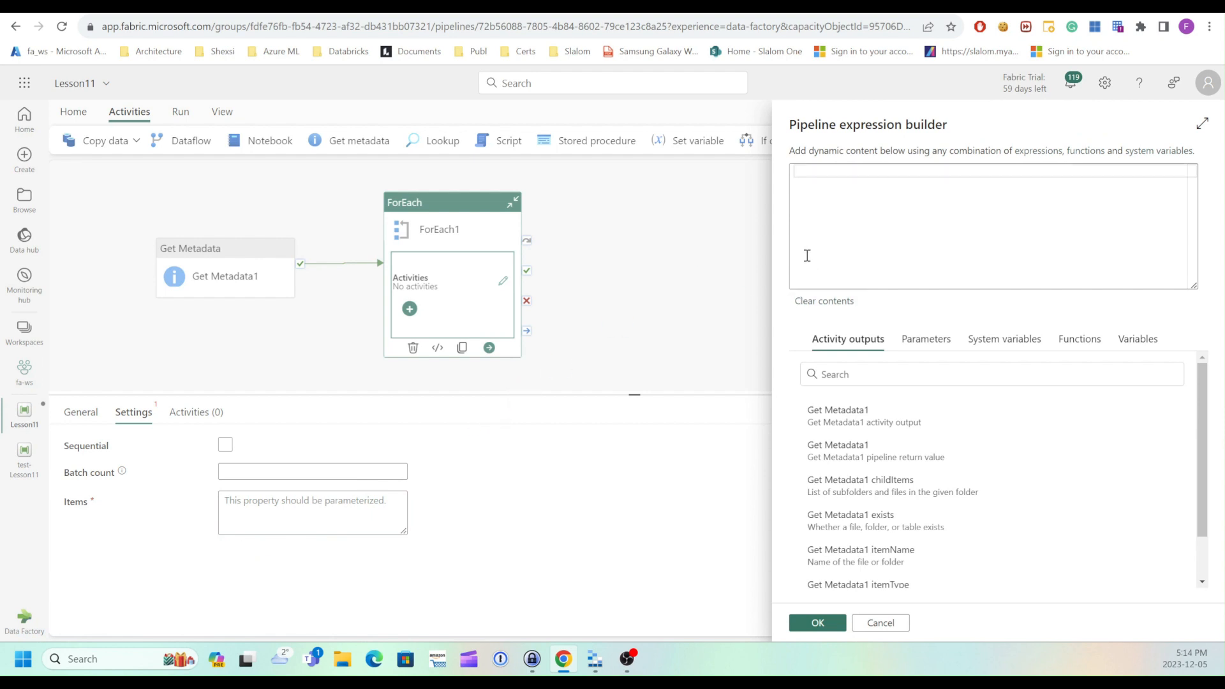
pyautogui.click(830, 213)
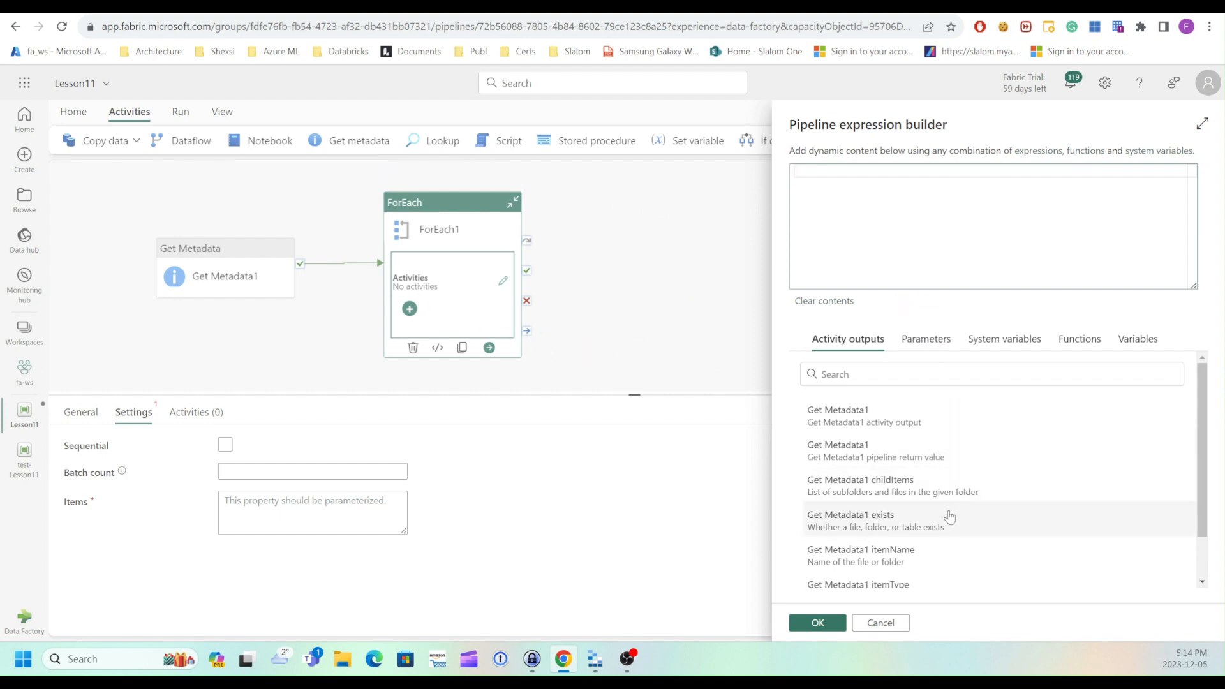
pyautogui.click(905, 486)
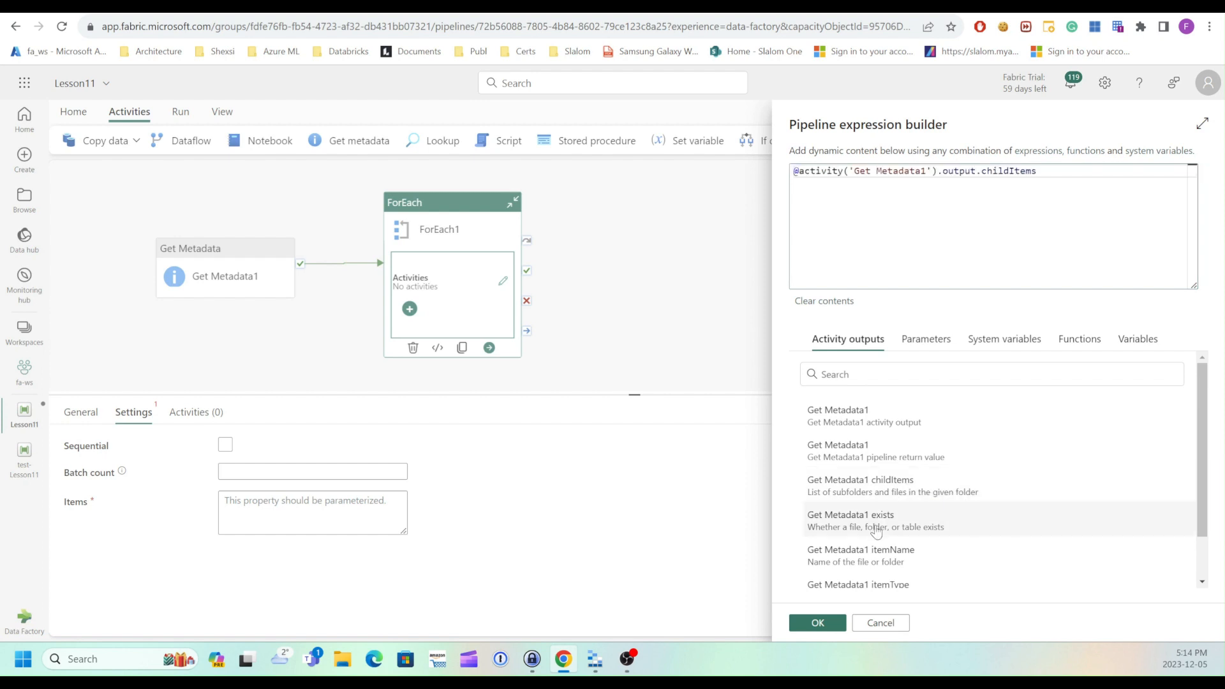
pyautogui.click(812, 625)
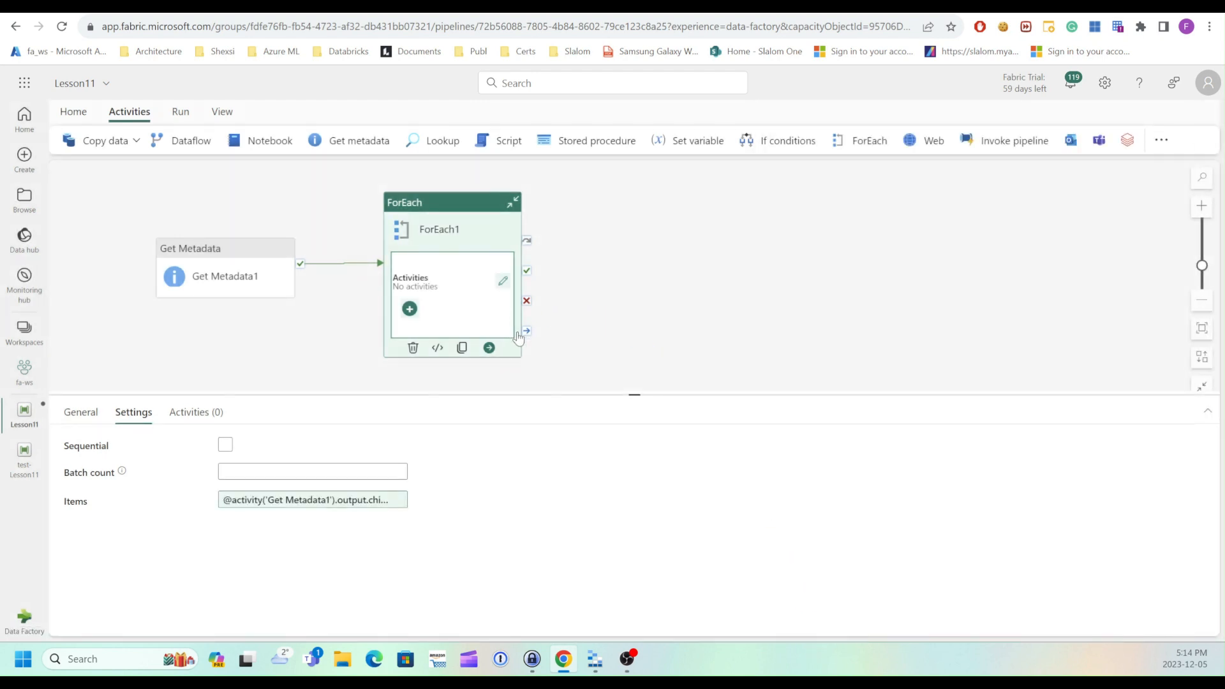
# - Add a Copy data activity inside the ForEach loop and select it to show its properties
pyautogui.click(411, 310)
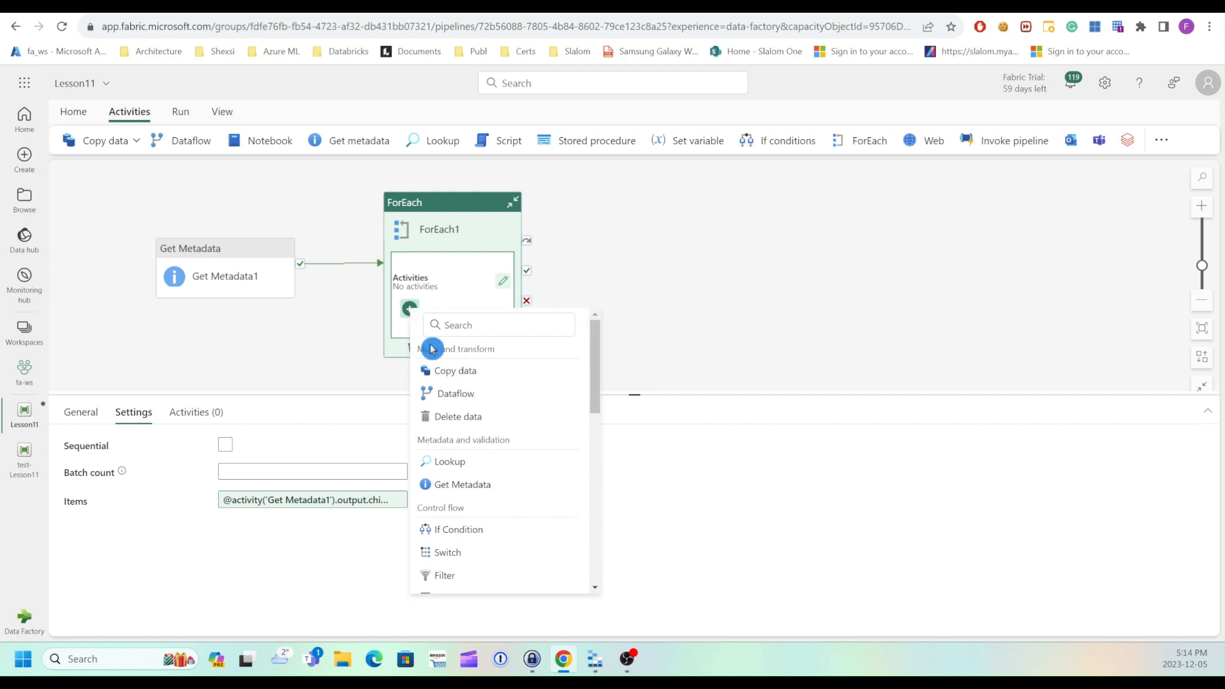
pyautogui.click(445, 372)
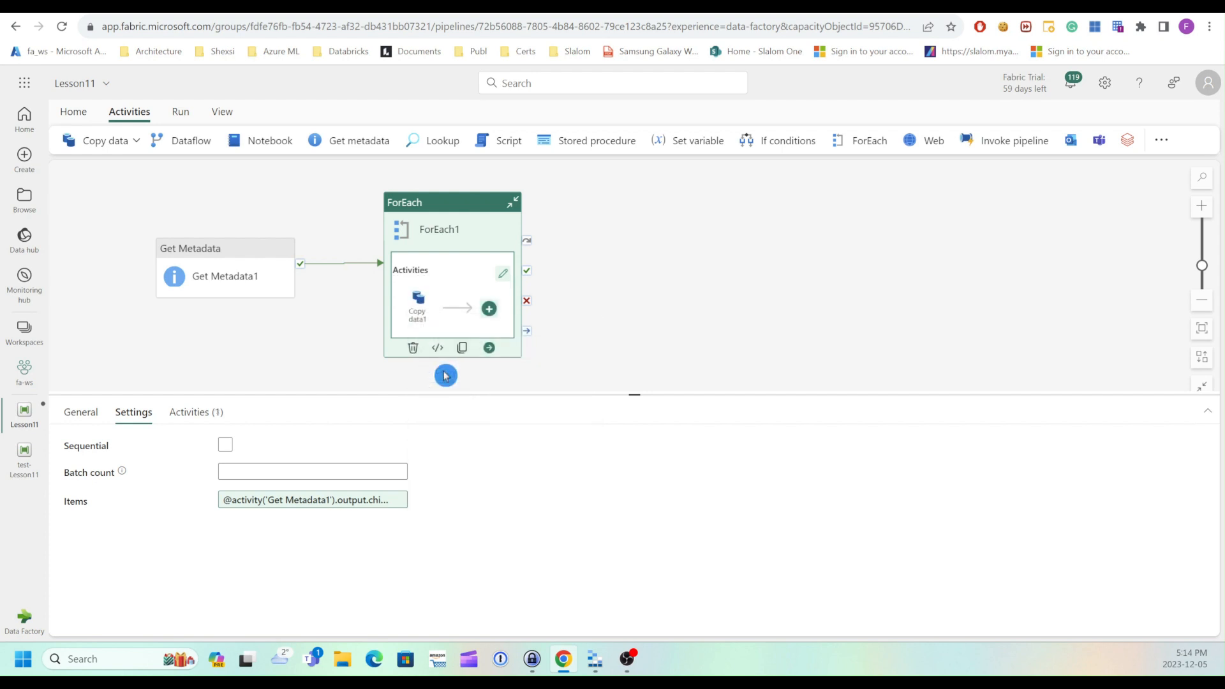
pyautogui.click(421, 305)
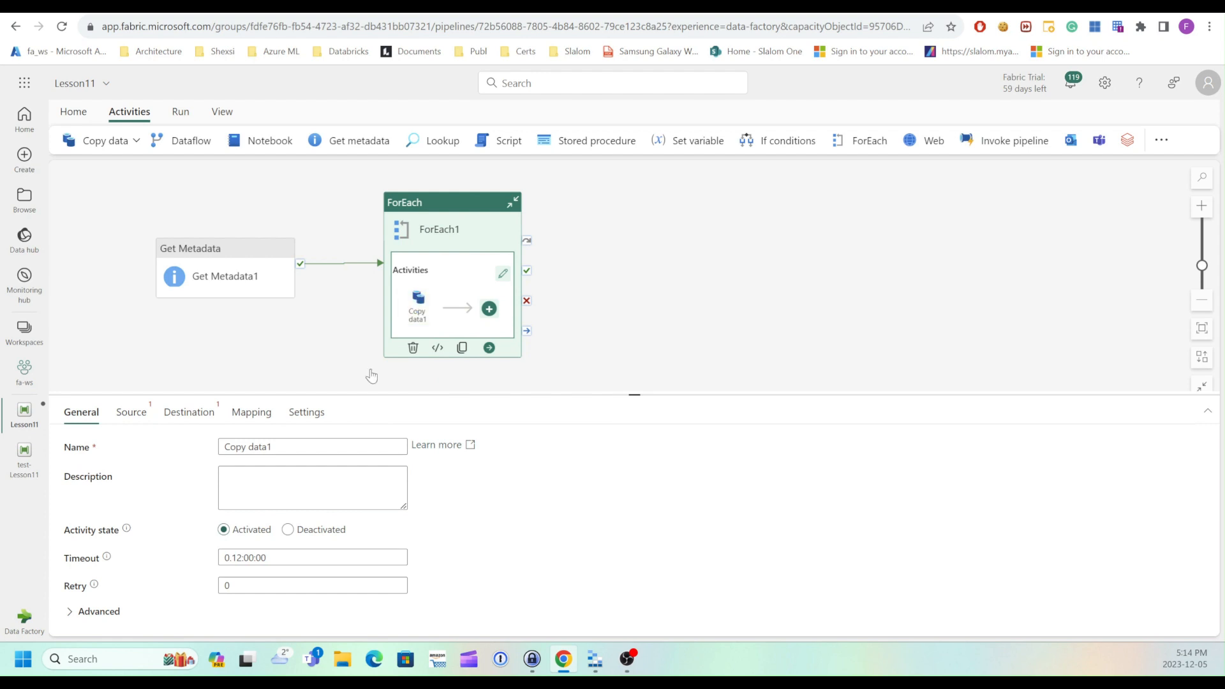
# - Set the Copy data source to the last listed external fabricstudystg blob storage connection and choose the data container as its path
pyautogui.click(124, 419)
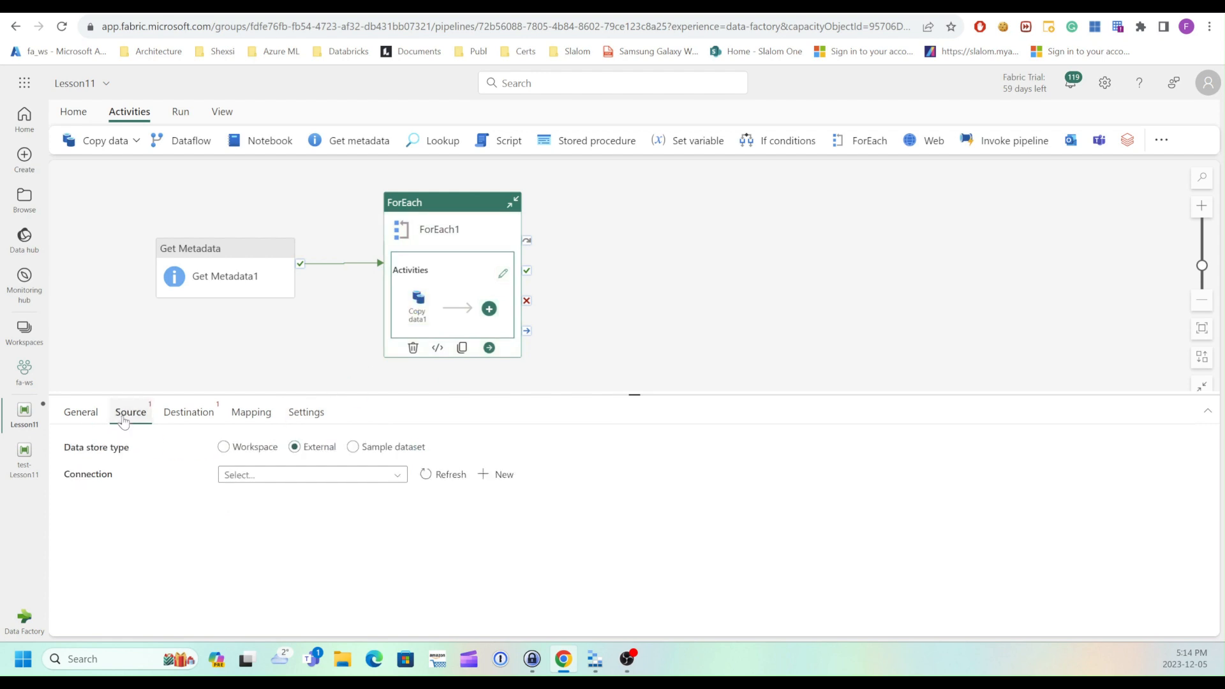
pyautogui.click(397, 475)
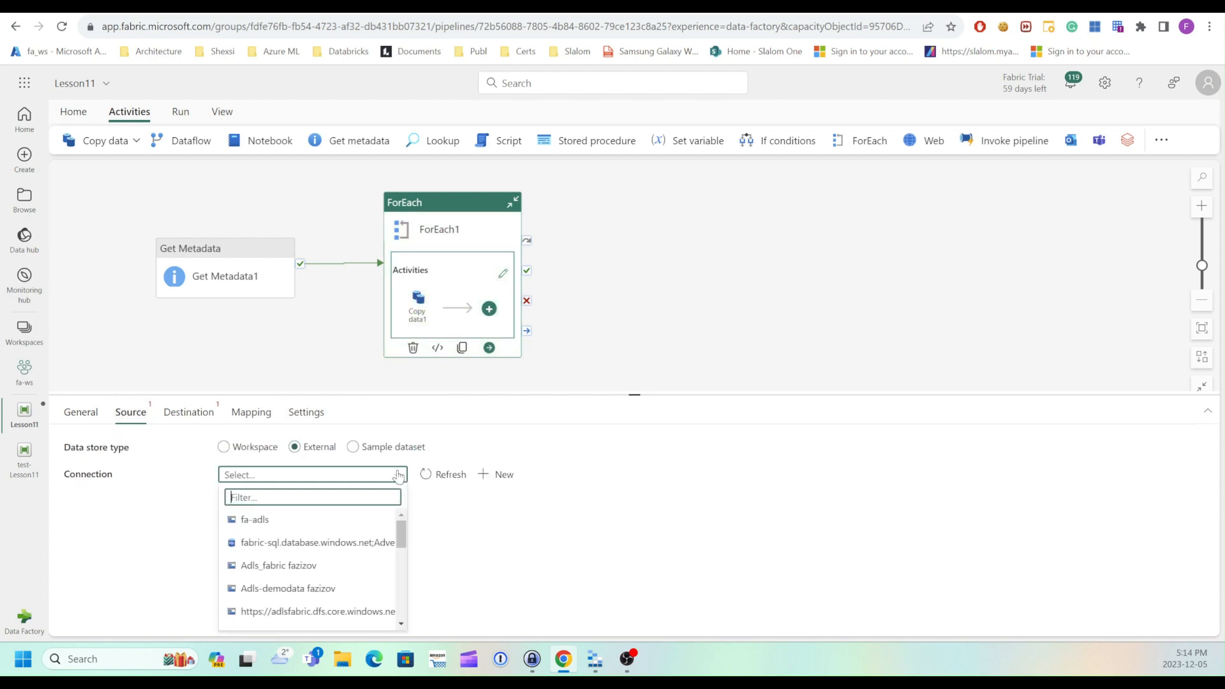
pyautogui.scroll(-5, 402, 615)
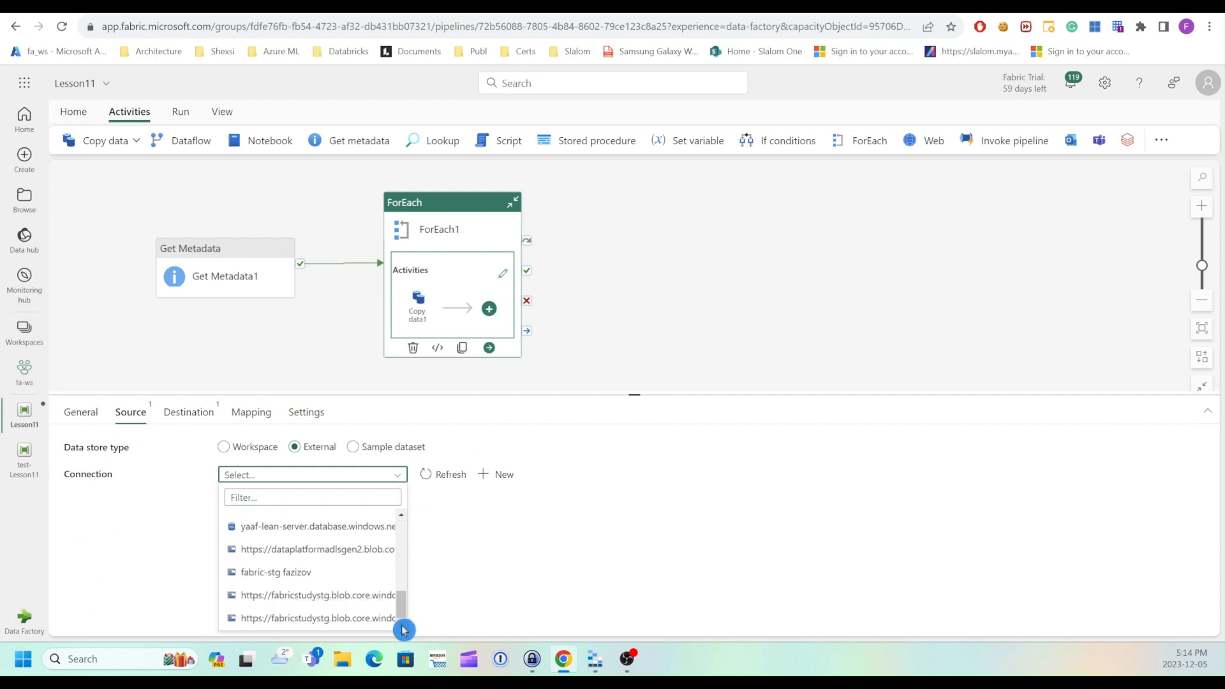
pyautogui.click(353, 619)
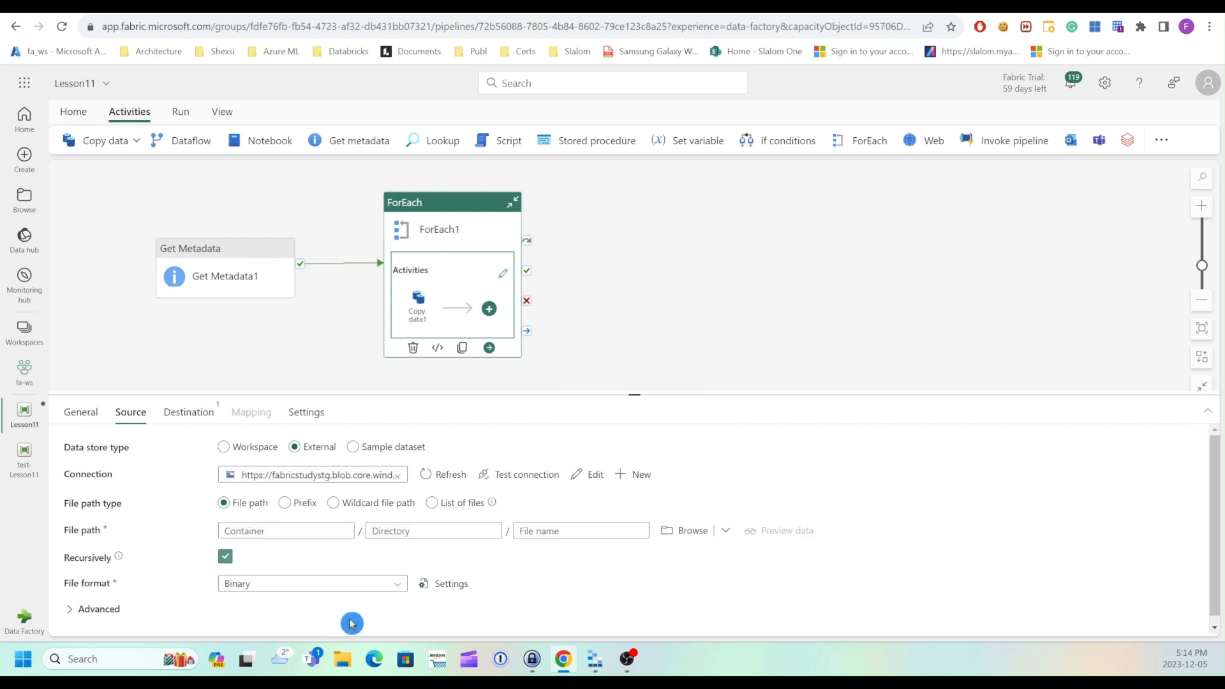
pyautogui.click(685, 531)
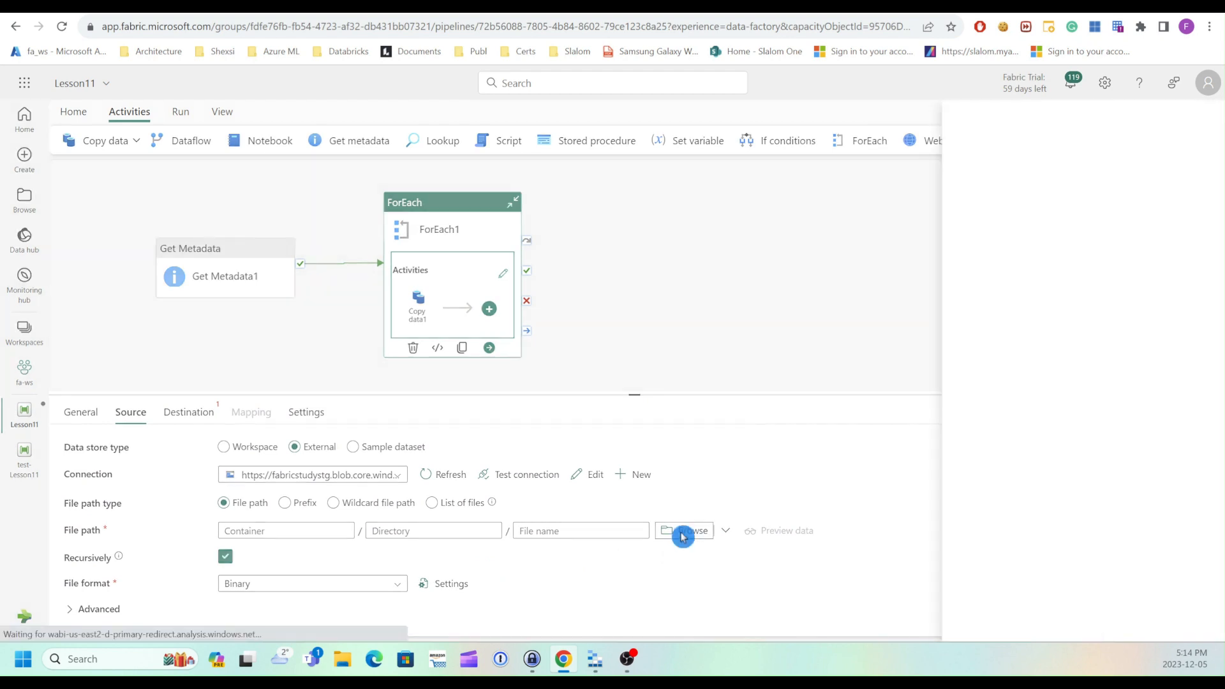
pyautogui.click(814, 214)
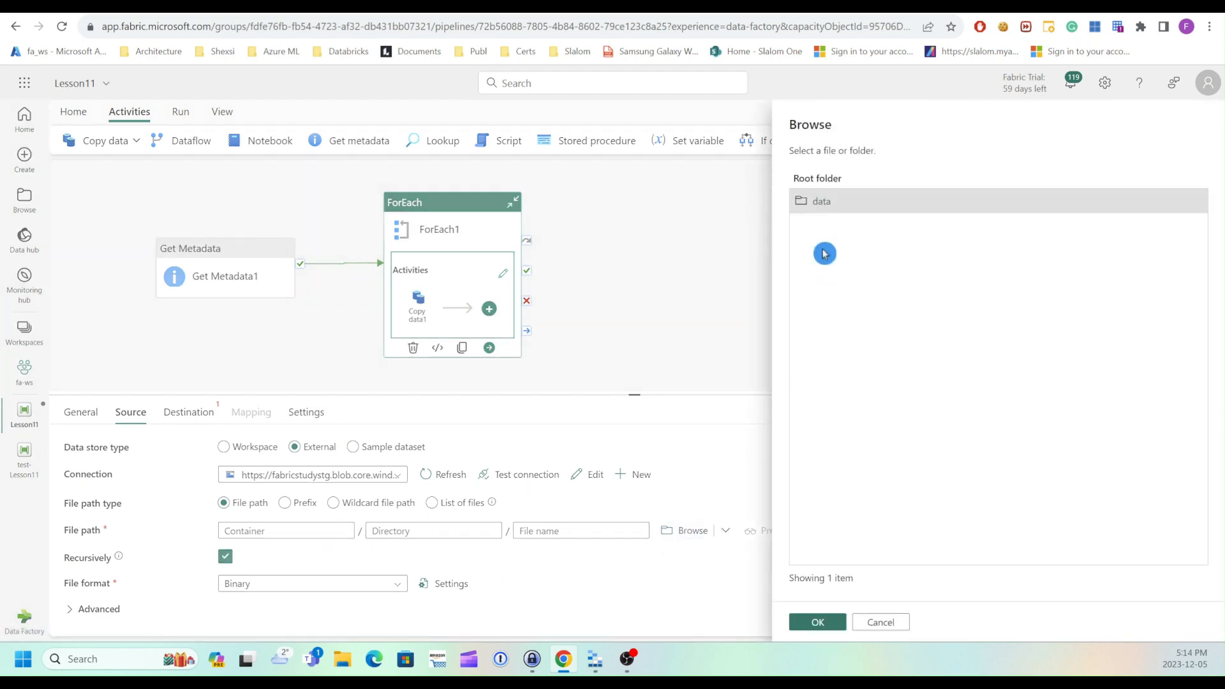
pyautogui.click(817, 623)
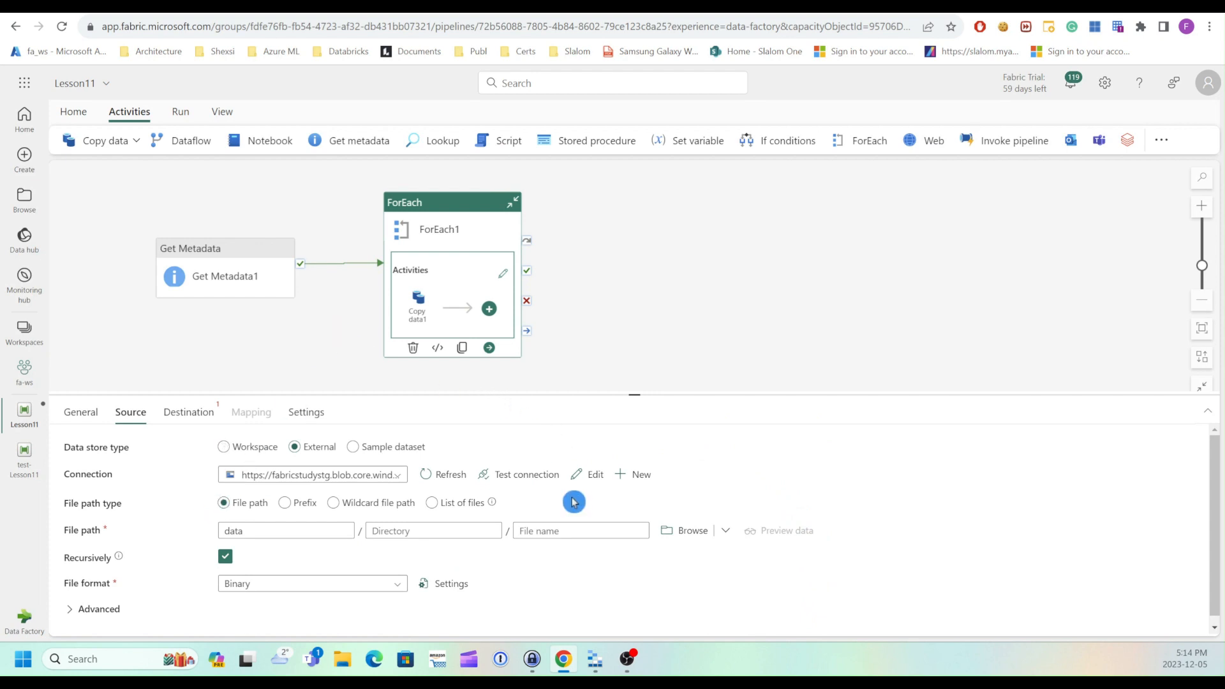
pyautogui.click(537, 532)
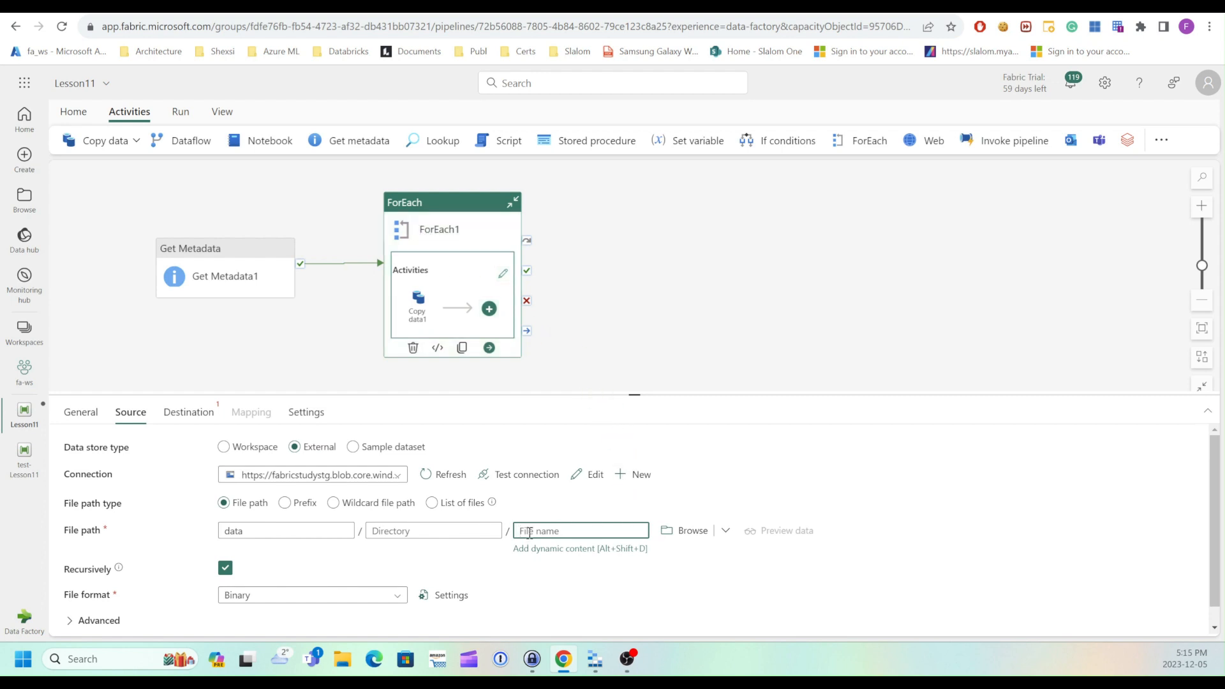
pyautogui.click(537, 550)
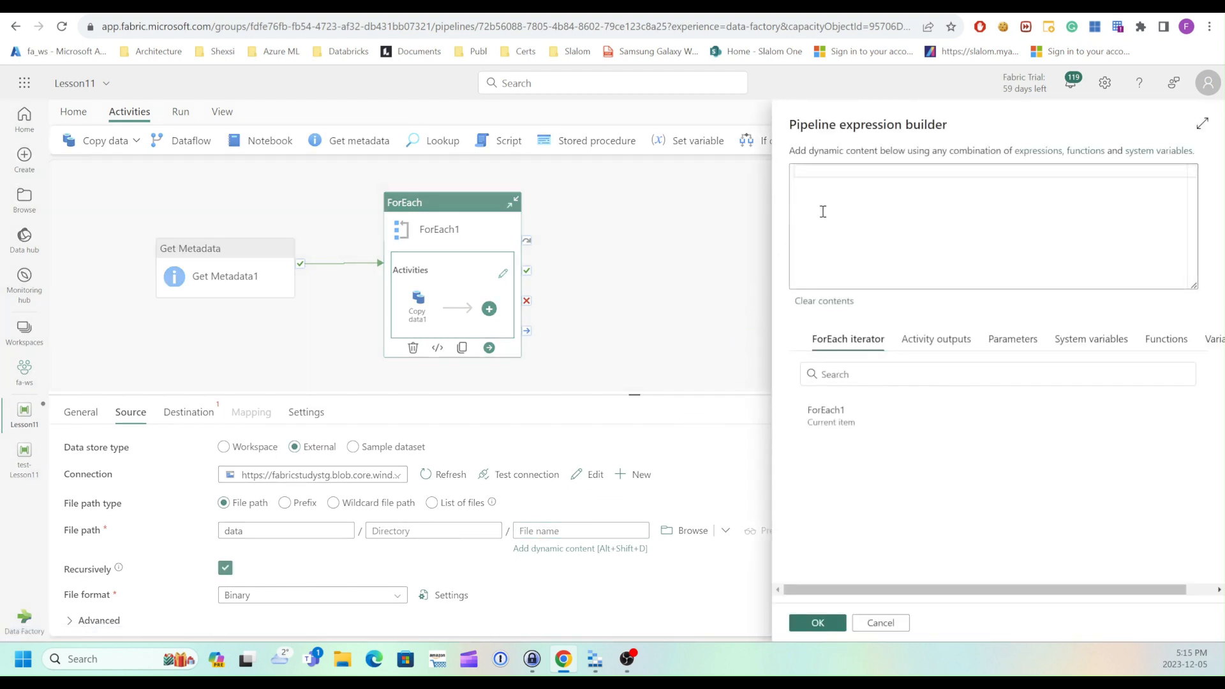
pyautogui.click(821, 424)
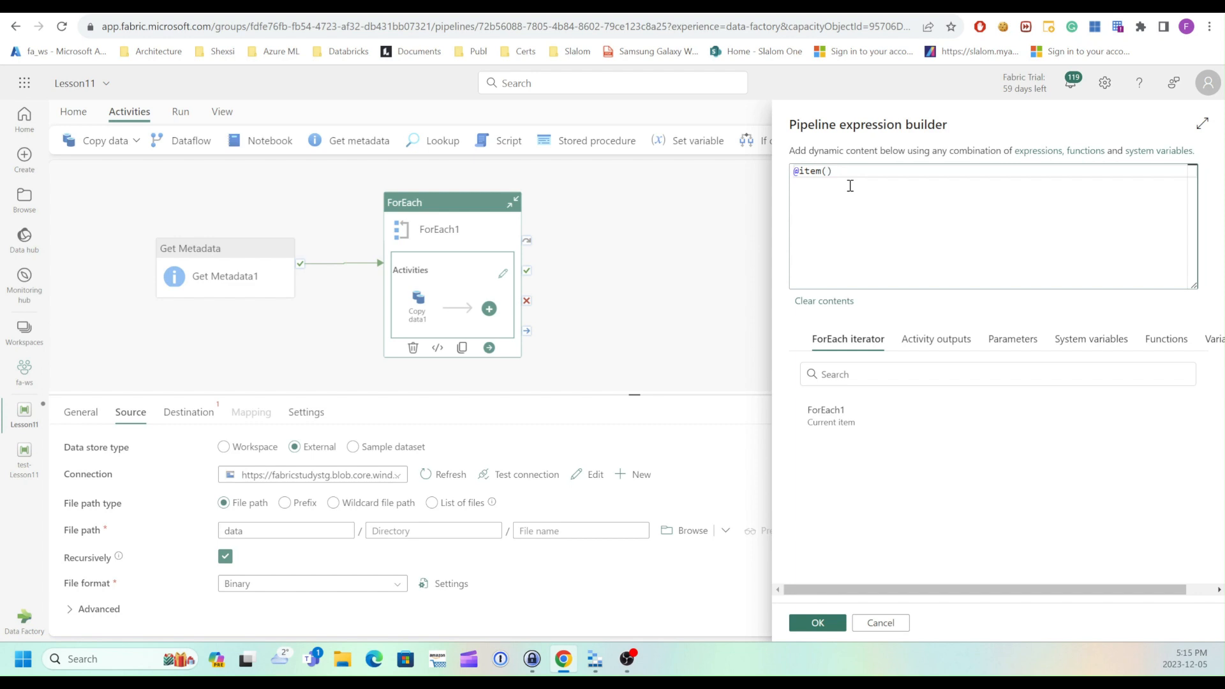
pyautogui.write('.')
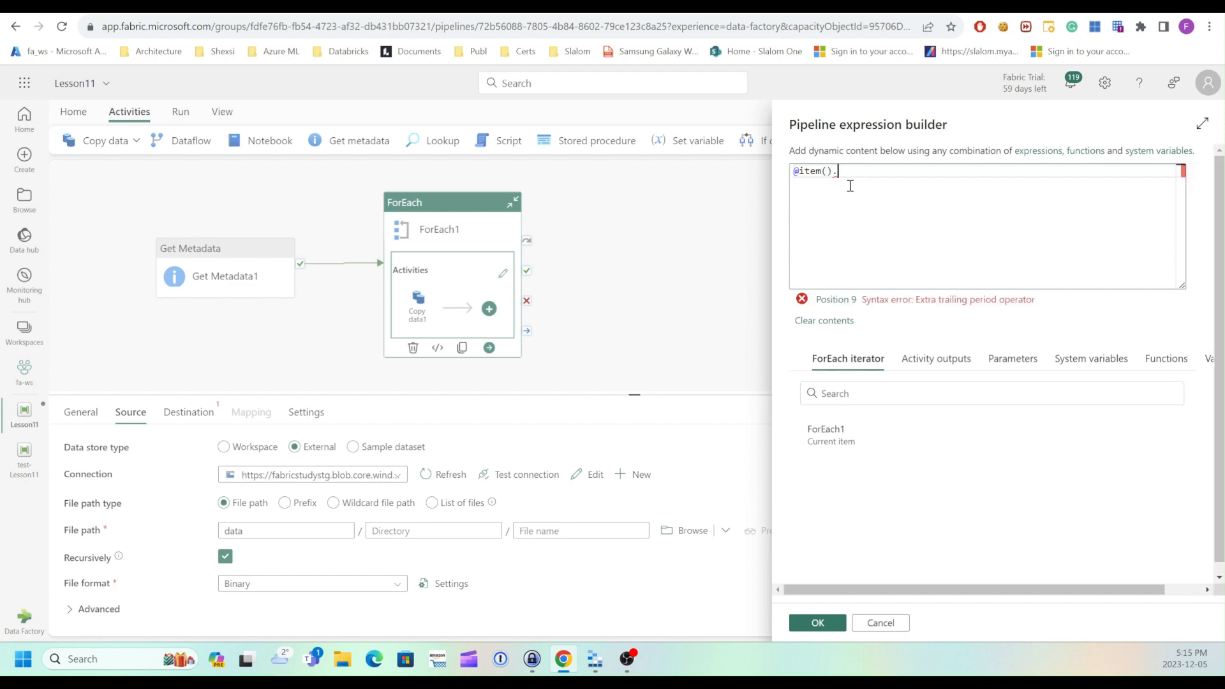
pyautogui.write('name')
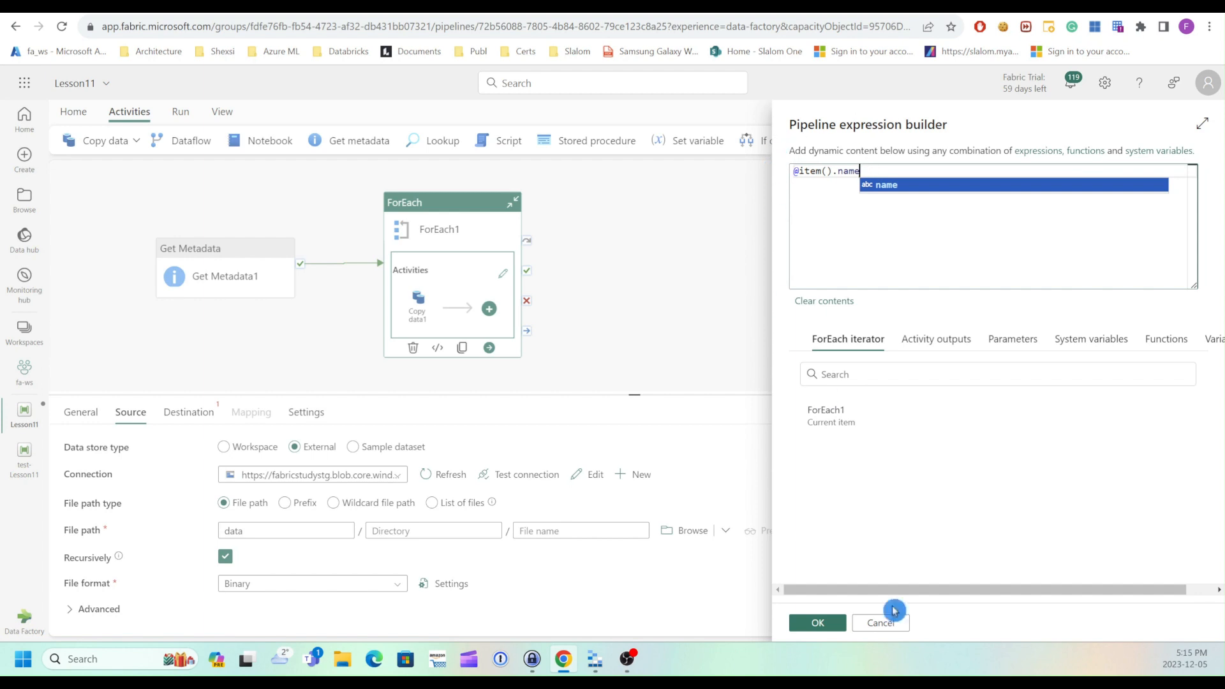
pyautogui.click(812, 630)
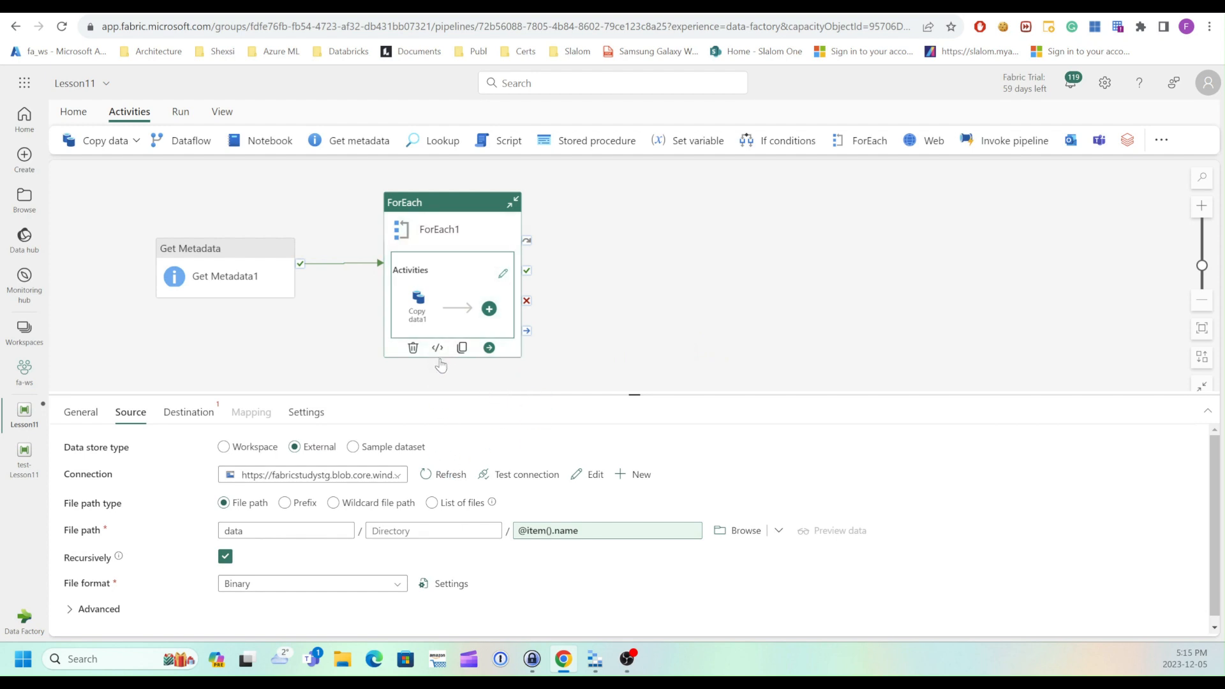
pyautogui.click(481, 376)
# - Set the Copy data destination to the last listed external fabricstudystg blob storage connection and choose the data container as its path
pyautogui.click(186, 413)
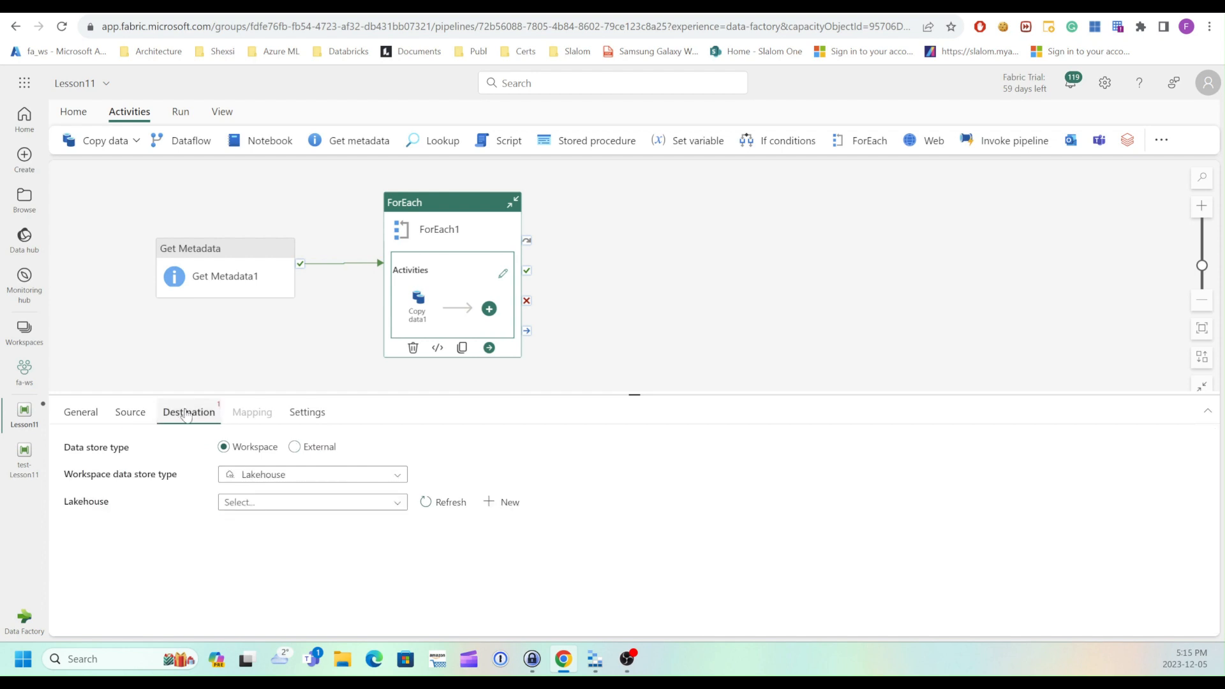
pyautogui.click(295, 448)
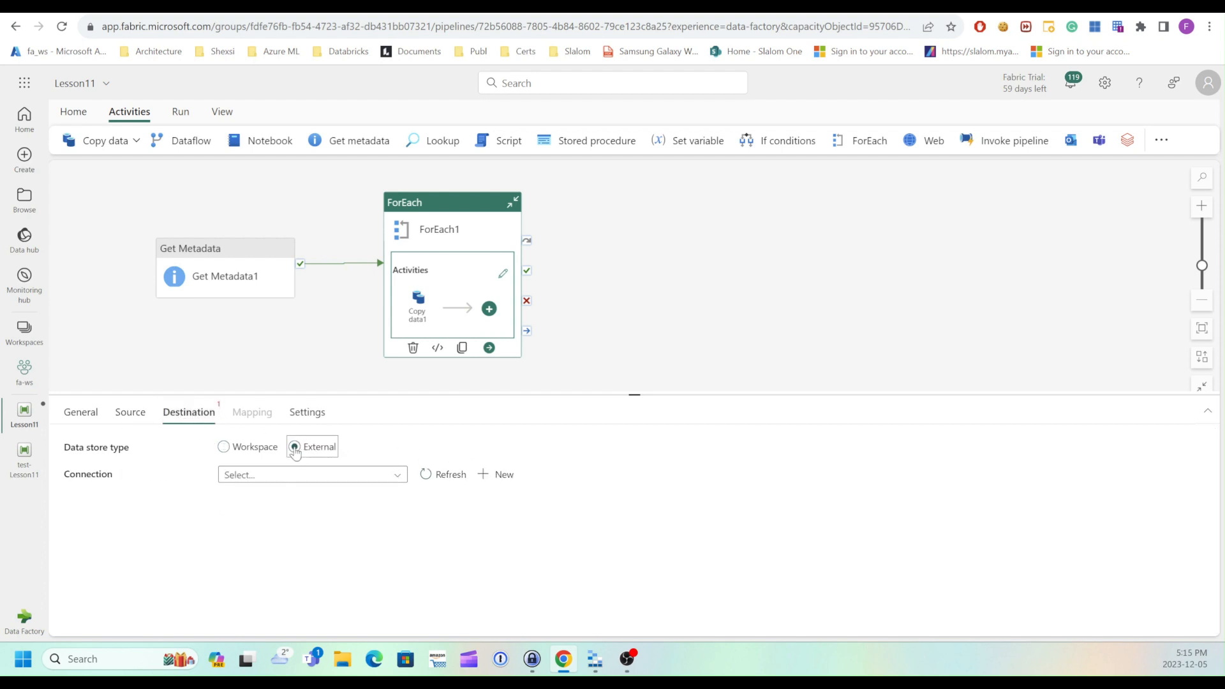
pyautogui.click(398, 477)
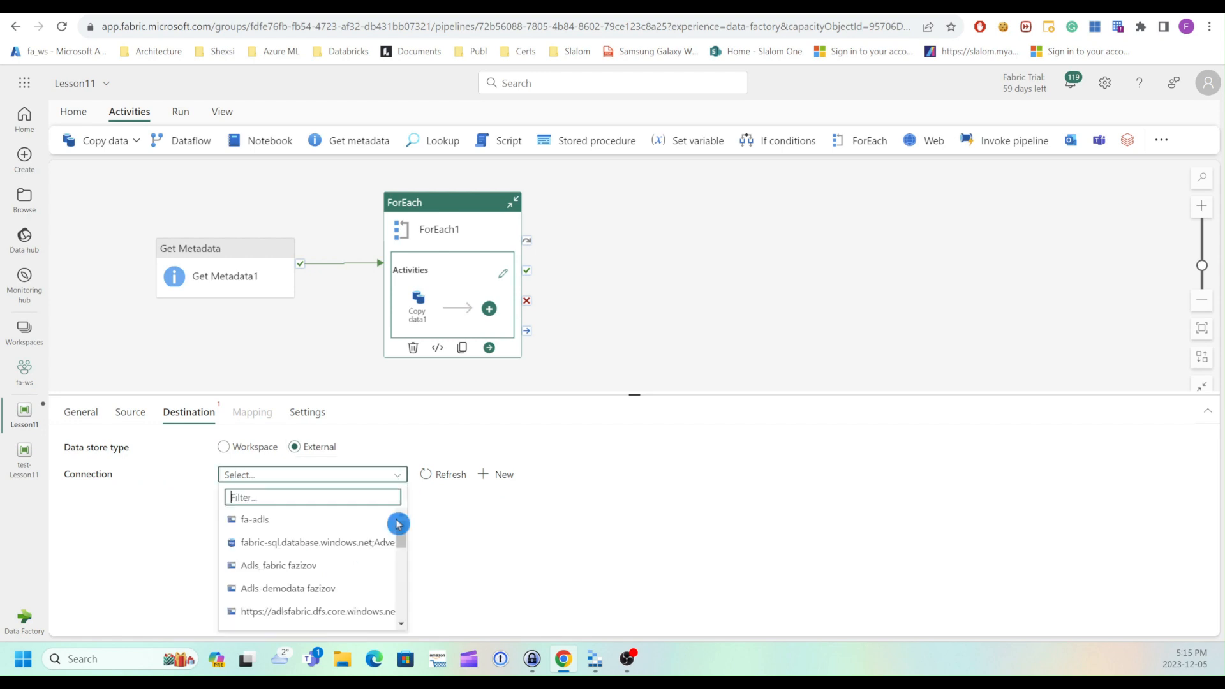
pyautogui.scroll(-5, 402, 598)
pyautogui.click(342, 618)
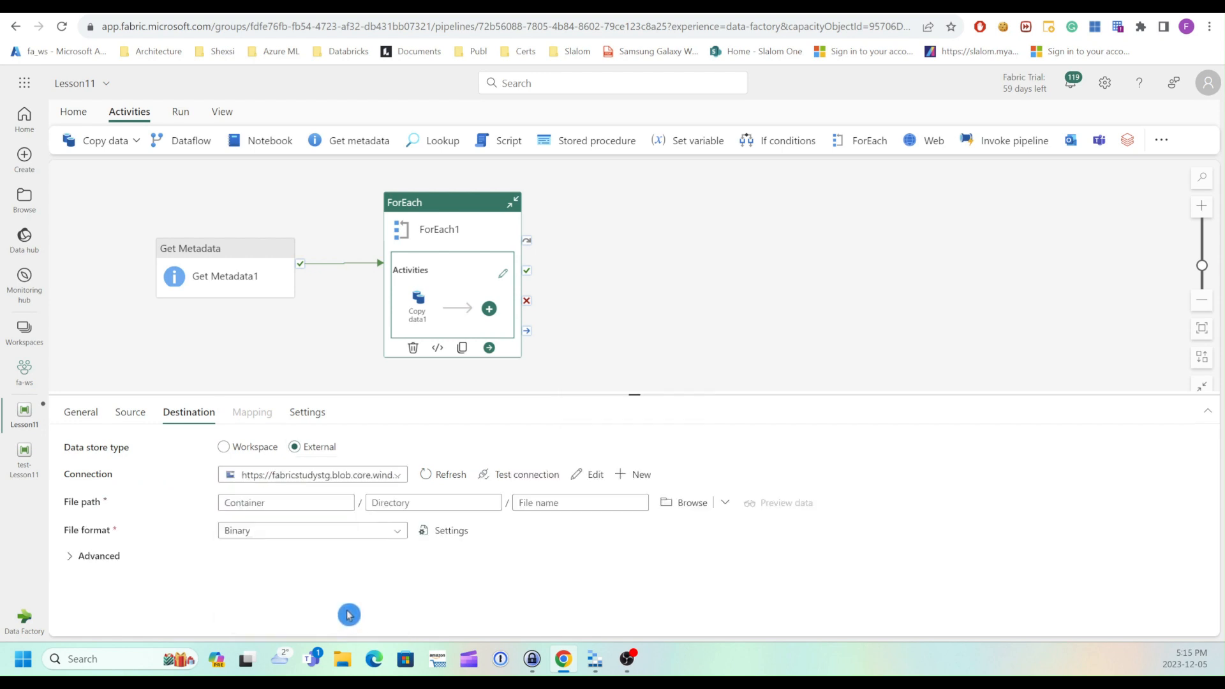
pyautogui.click(683, 503)
pyautogui.doubleClick(817, 201)
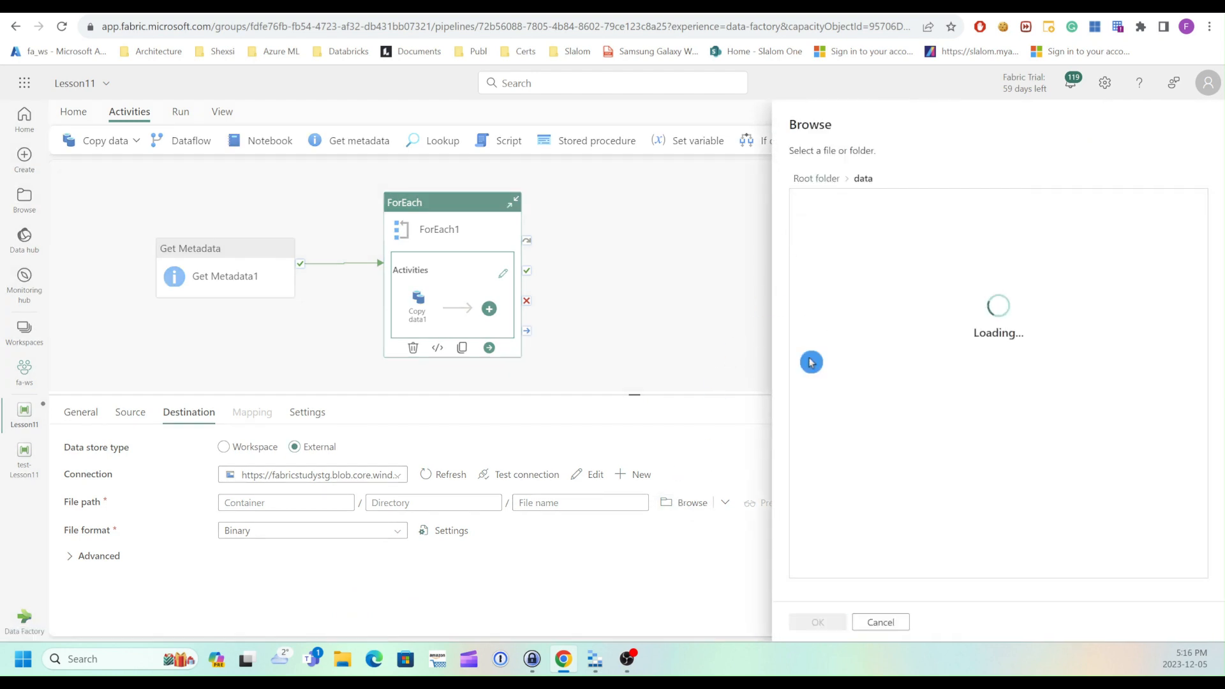
pyautogui.click(818, 622)
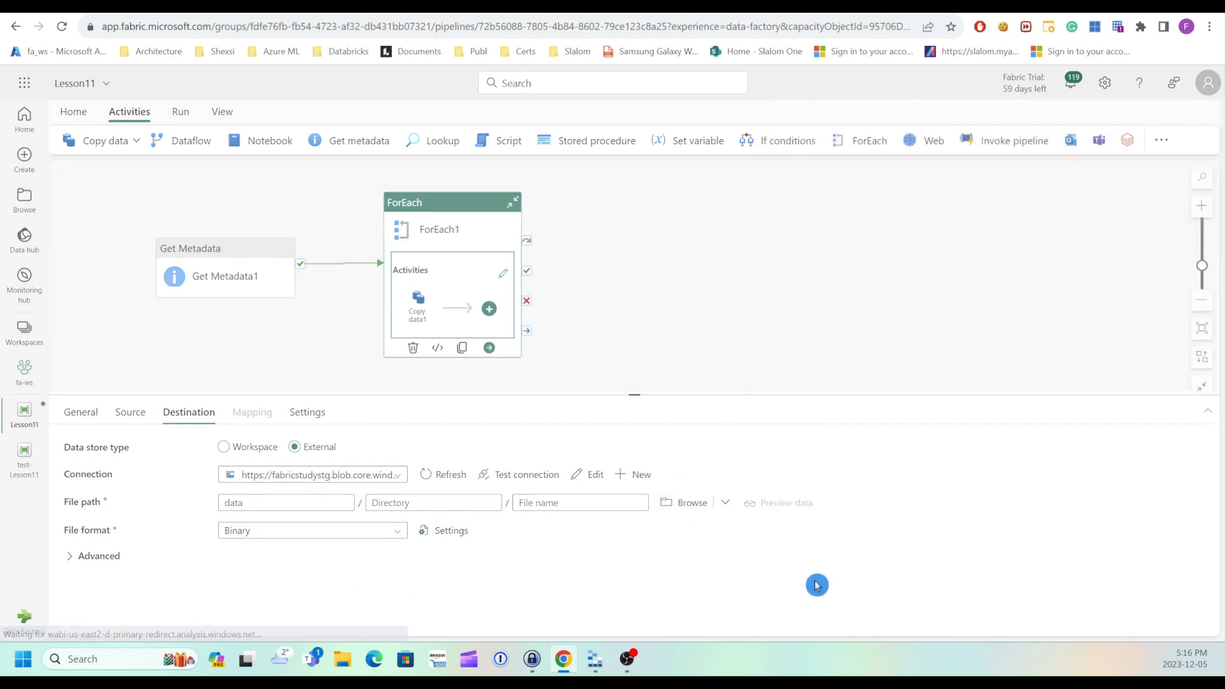
# - Enter backup as the directory in the Copy data destination's file path
pyautogui.click(419, 504)
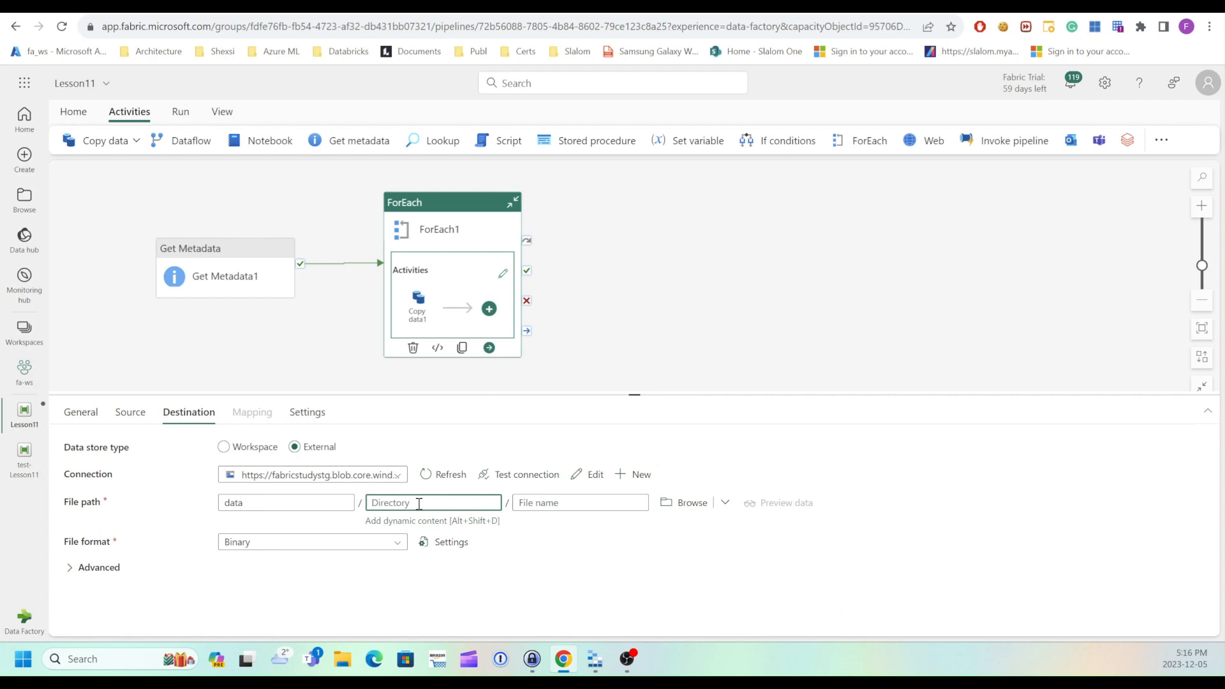
pyautogui.write('a')
pyautogui.press('BackSpace')
pyautogui.write('backup')
pyautogui.click(549, 503)
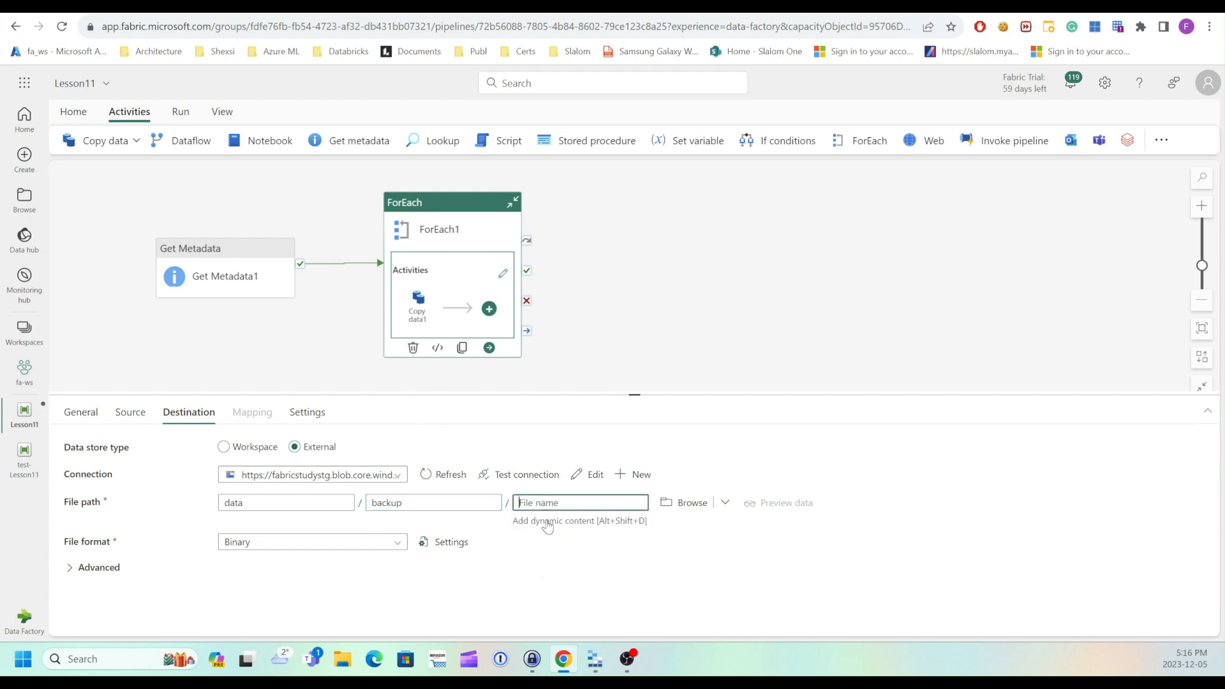
pyautogui.click(548, 522)
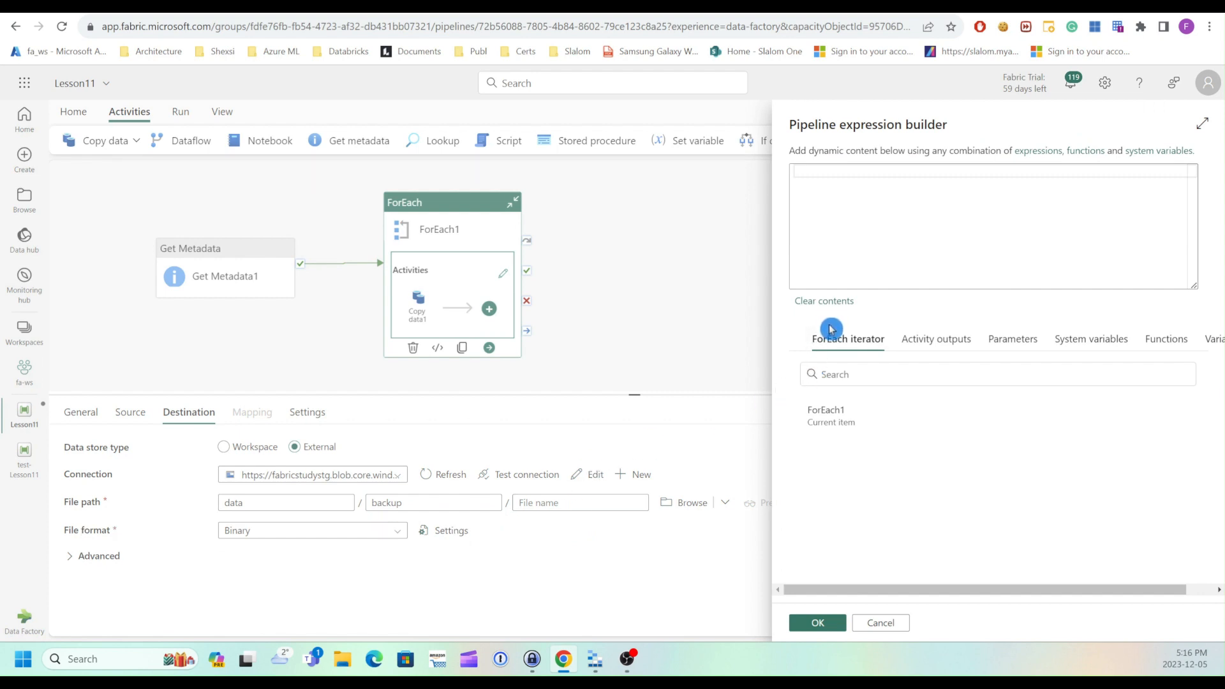
pyautogui.click(831, 418)
pyautogui.write('.name')
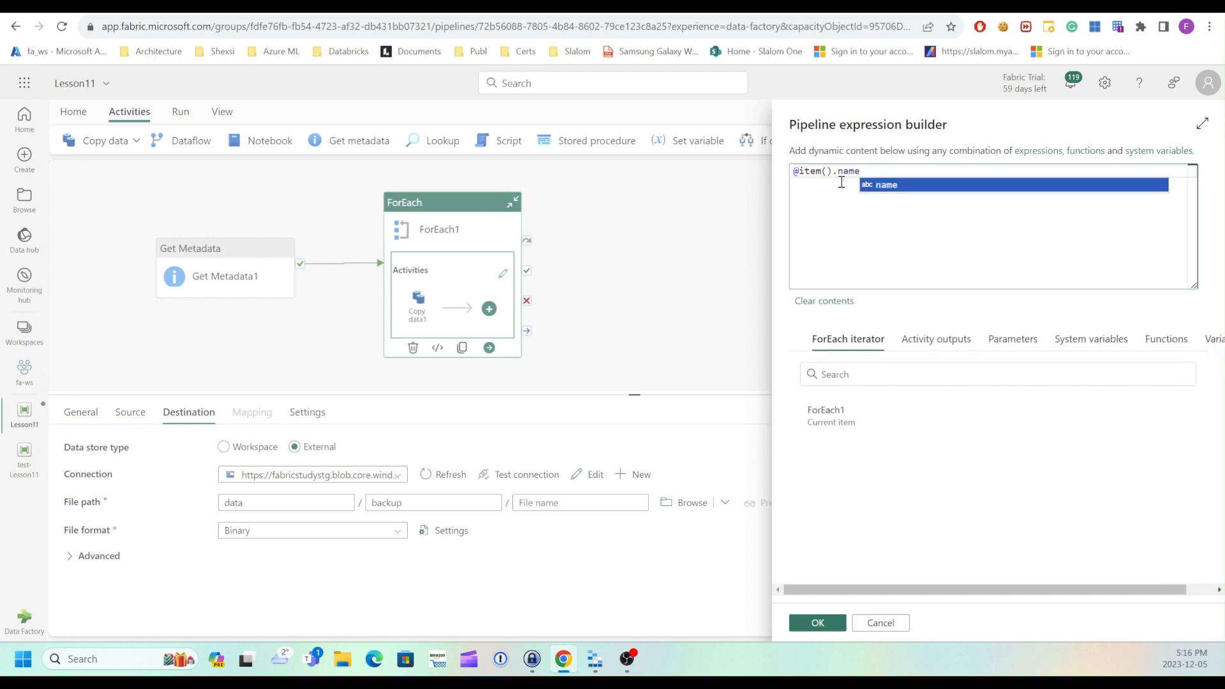
pyautogui.click(818, 622)
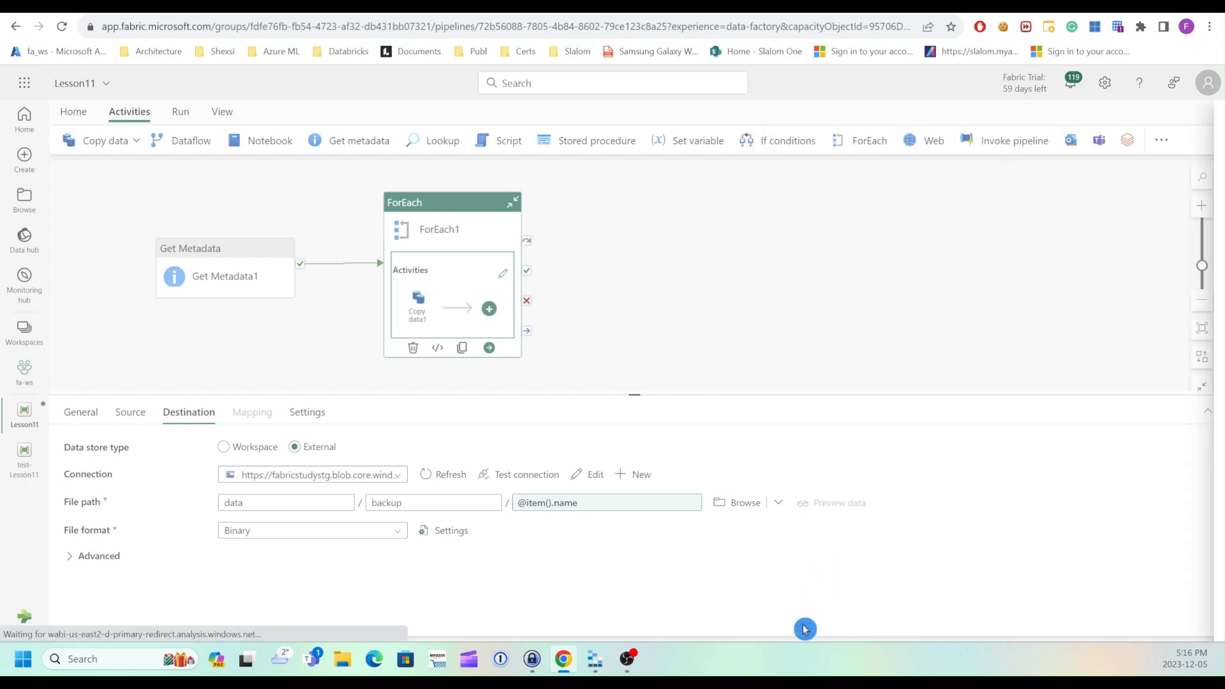
pyautogui.click(747, 505)
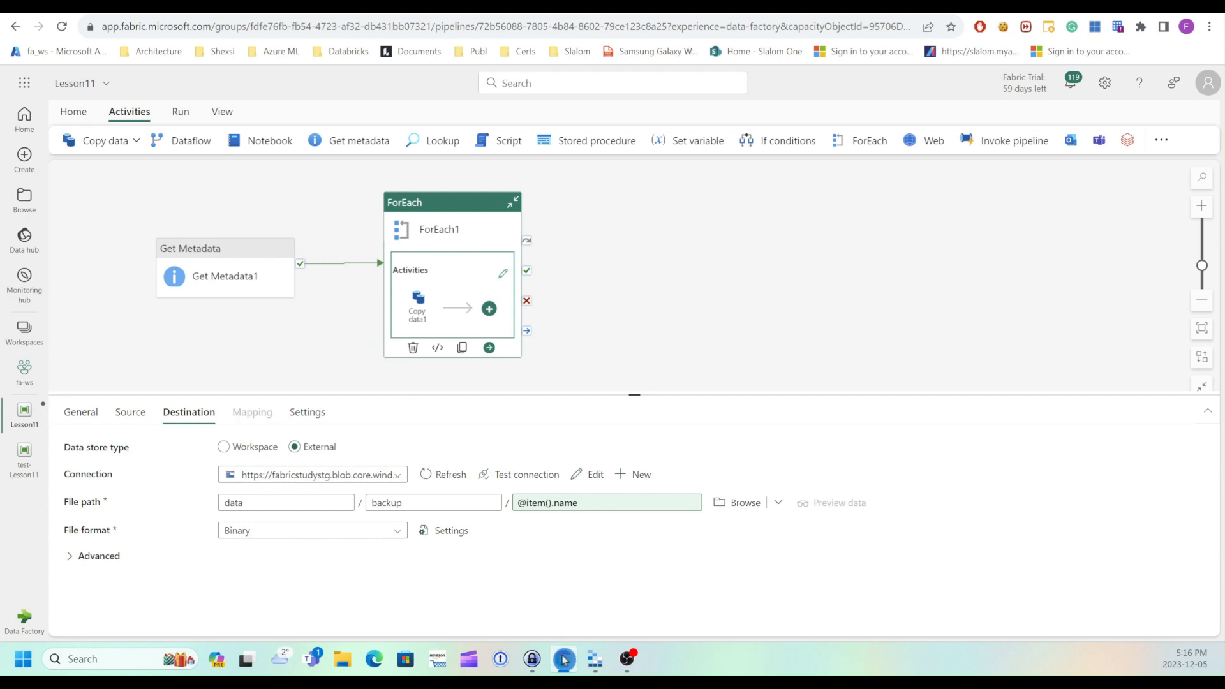
# - Switch to Azure Storage Explorer to check the folders and files in the data container, and return to the pipeline in the browser
pyautogui.click(595, 661)
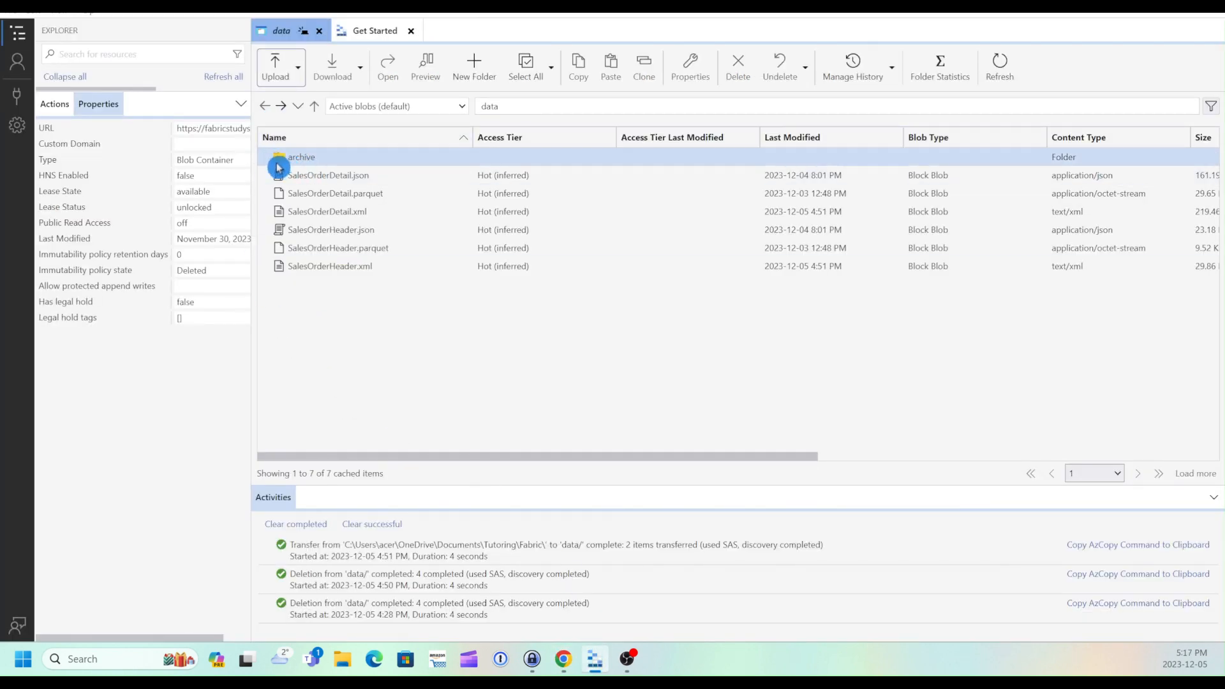
pyautogui.moveTo(502, 668)
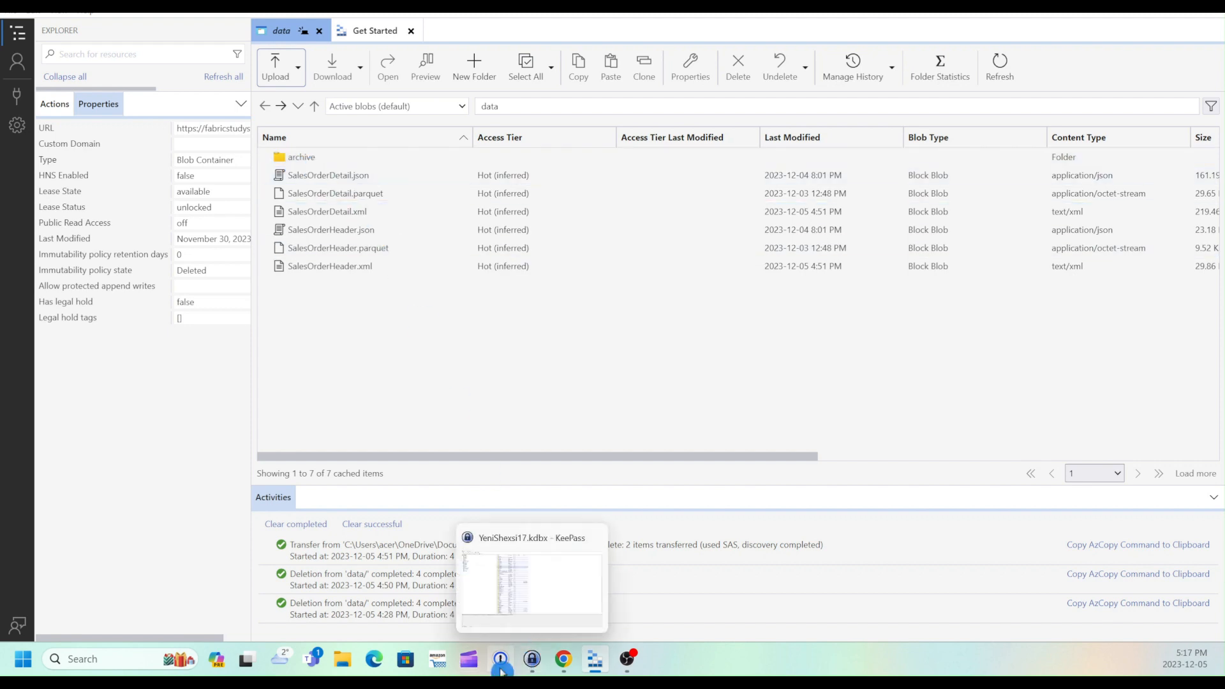
pyautogui.click(564, 660)
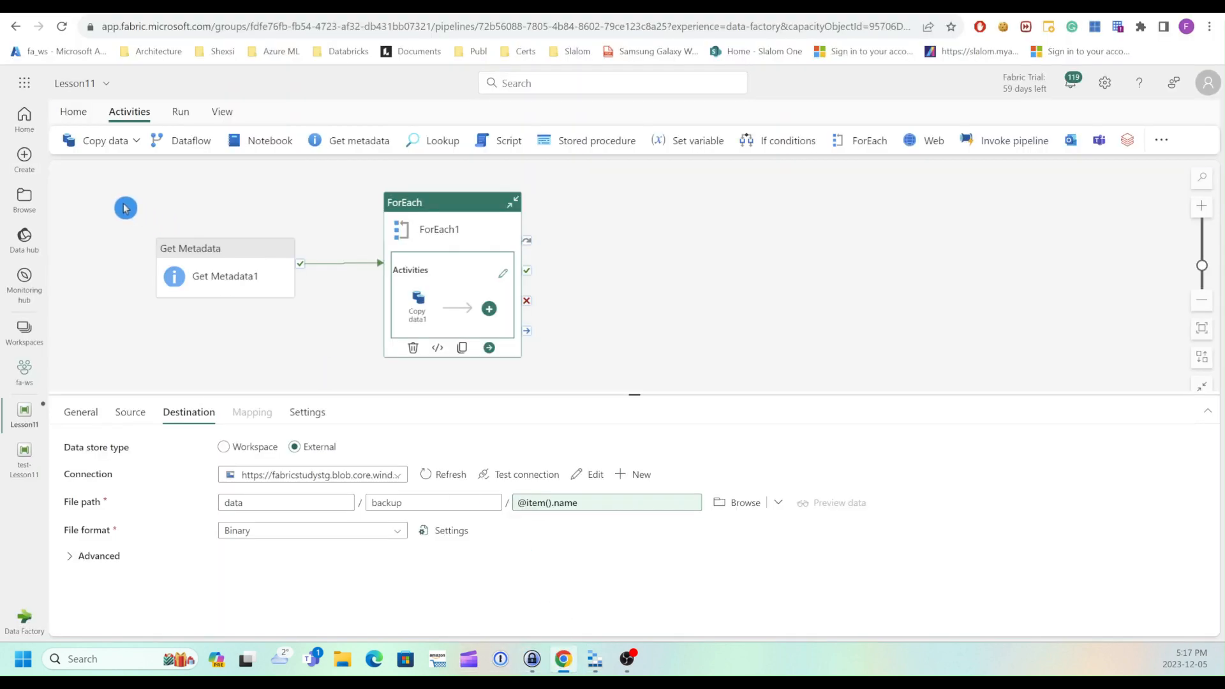
# - Save the Lesson11 pipeline and run it
pyautogui.click(74, 116)
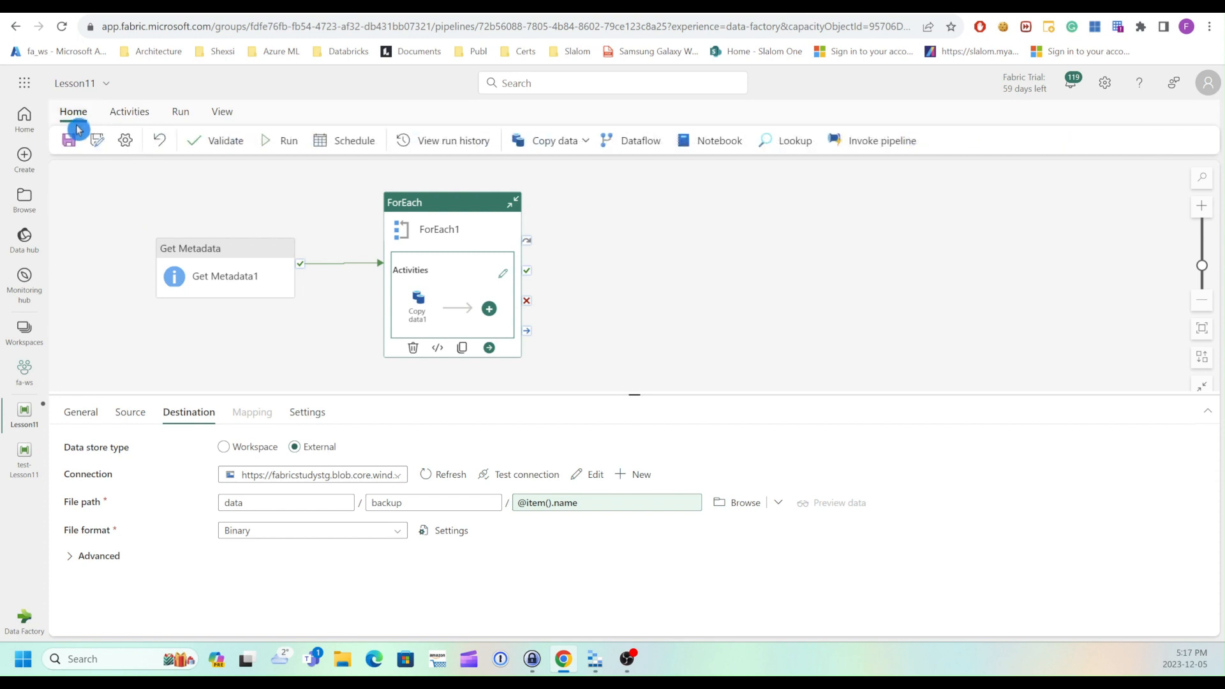
pyautogui.click(78, 129)
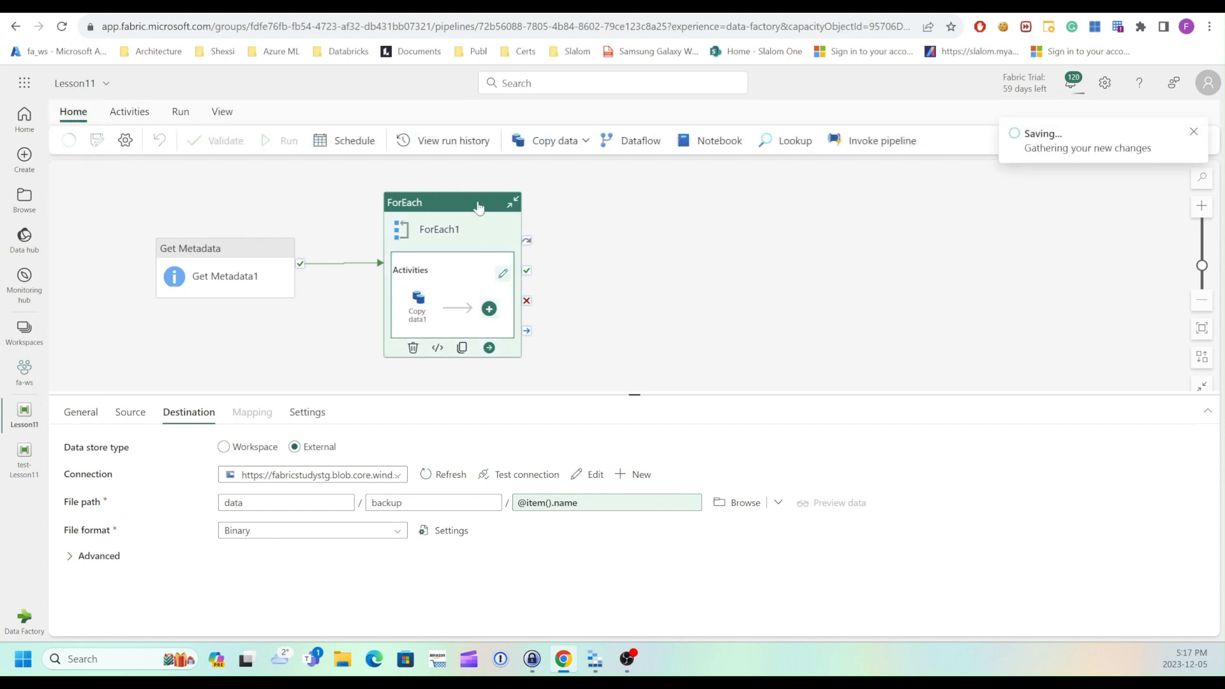
pyautogui.click(288, 141)
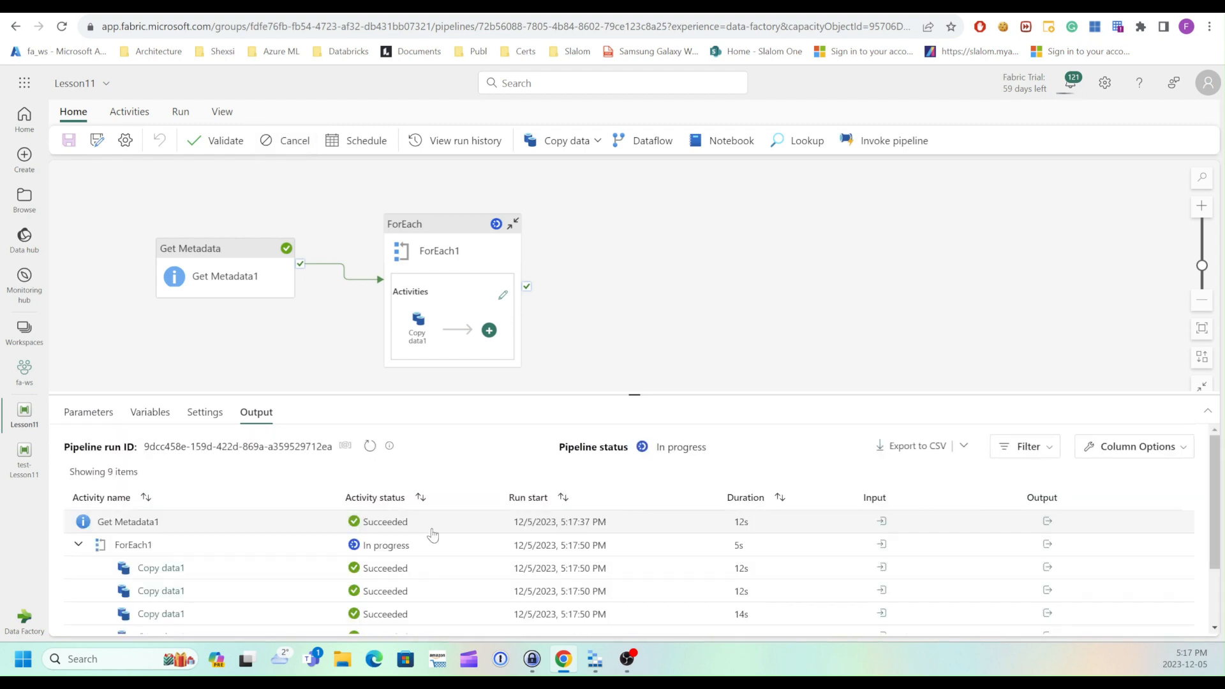
# - Enlarge the run output area and examine the input details of the failed Copy data1 activity
pyautogui.moveTo(634, 393); pyautogui.dragTo(634, 304)
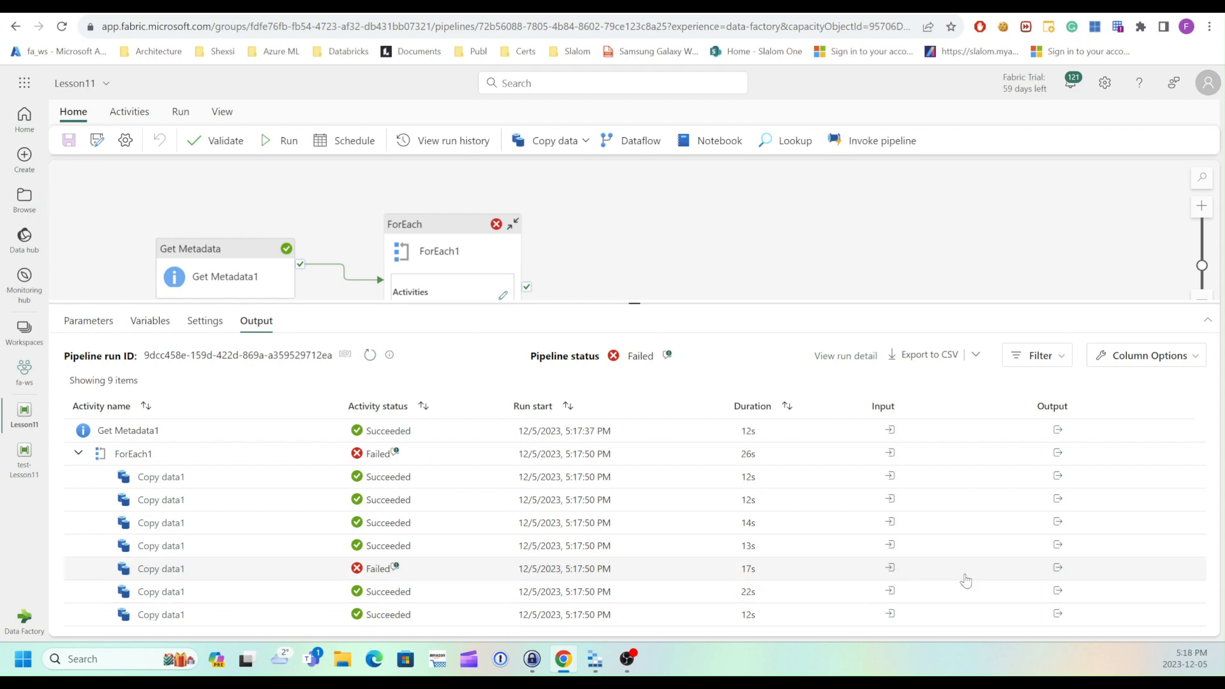
pyautogui.click(891, 573)
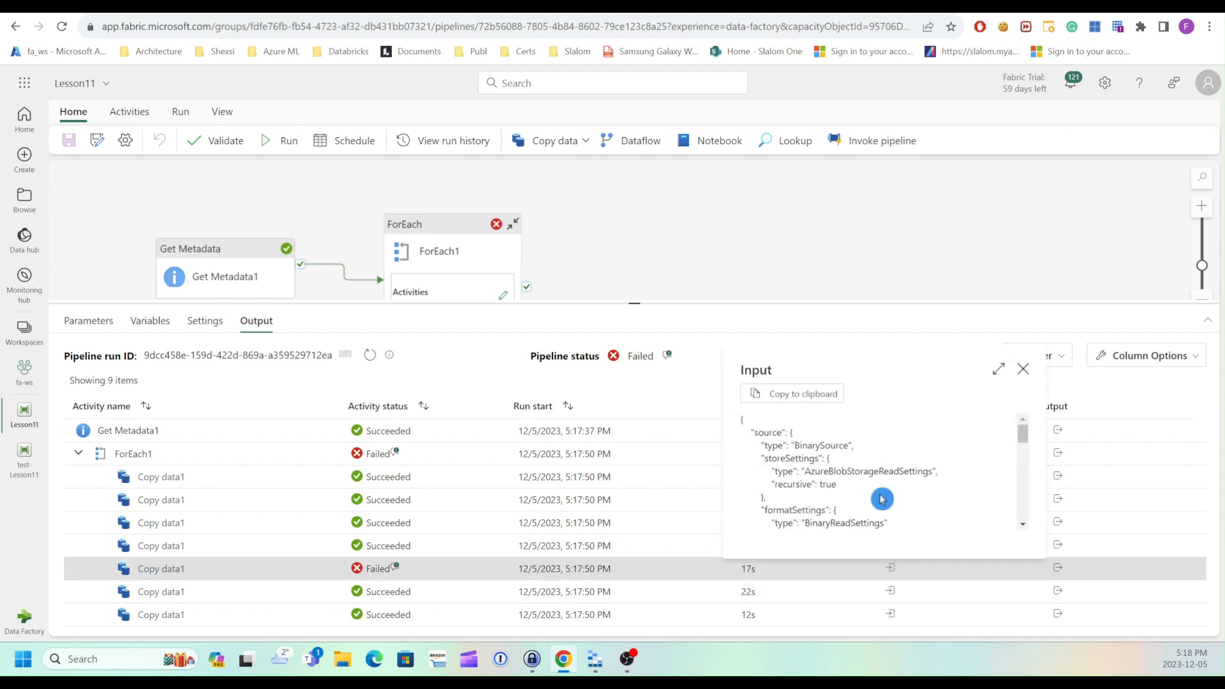
pyautogui.scroll(-1, 881, 434)
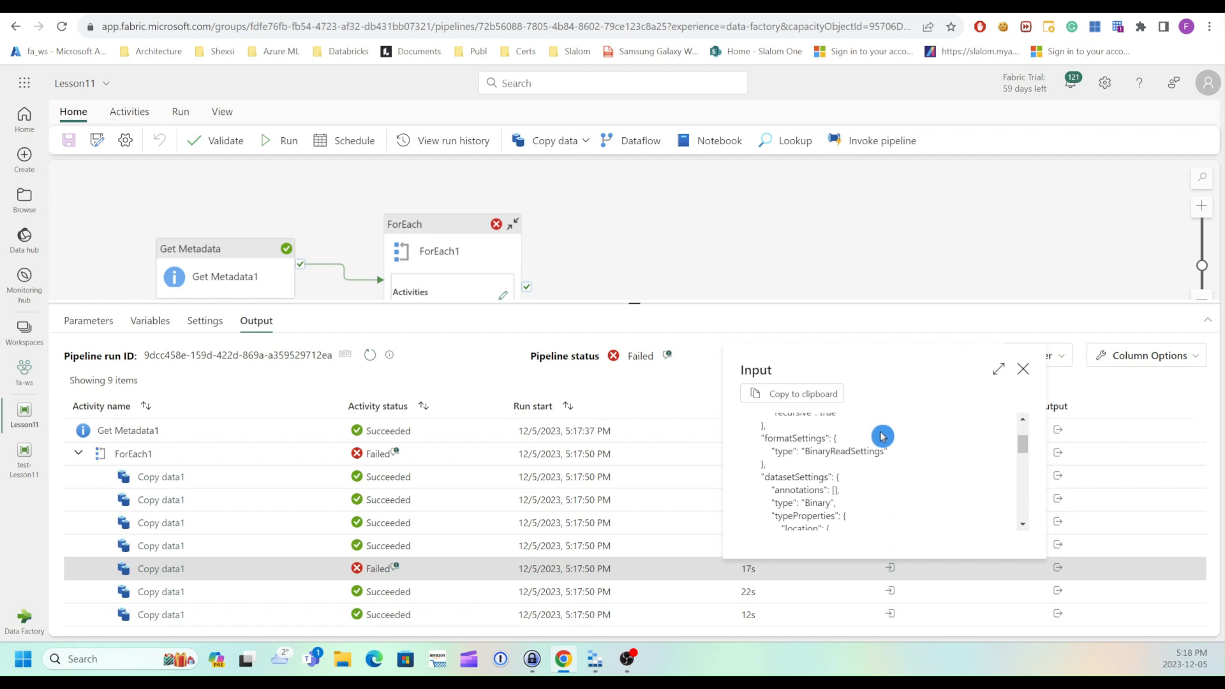
pyautogui.scroll(-1, 881, 435)
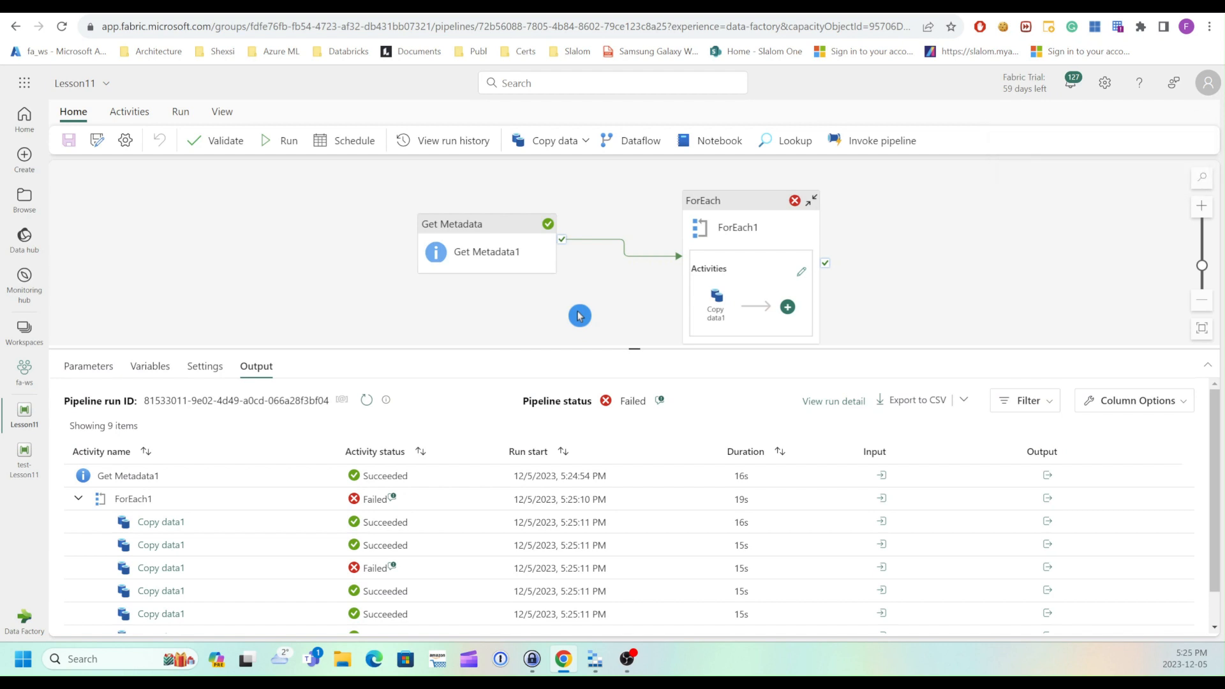
# - Insert a Filter activity on the connection between Get Metadata1 and ForEach1, and place it between the two
pyautogui.click(625, 250)
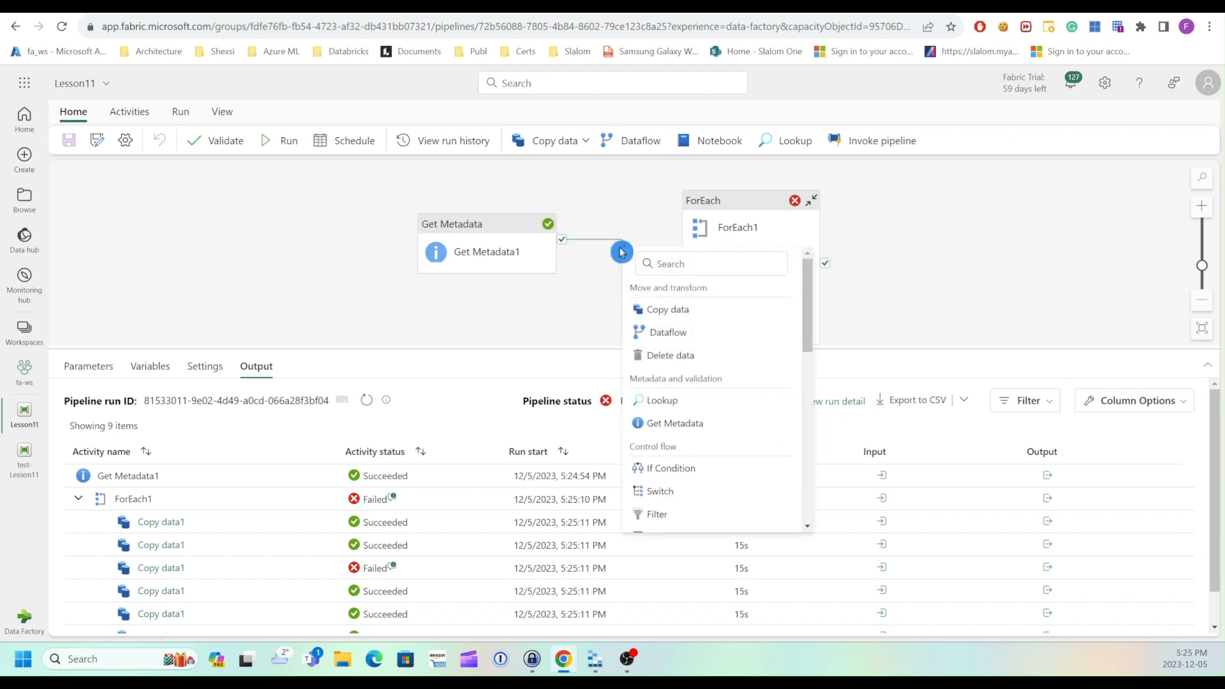
pyautogui.scroll(-2, 711, 351)
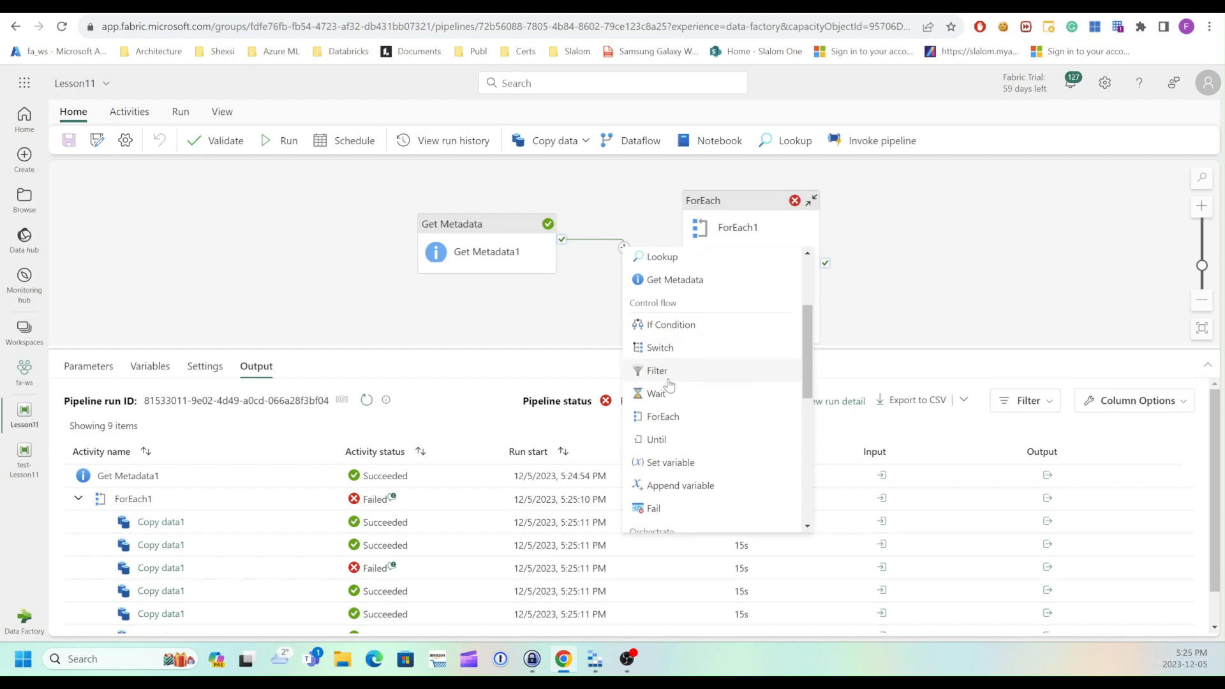
pyautogui.click(659, 381)
pyautogui.moveTo(653, 209); pyautogui.dragTo(681, 228)
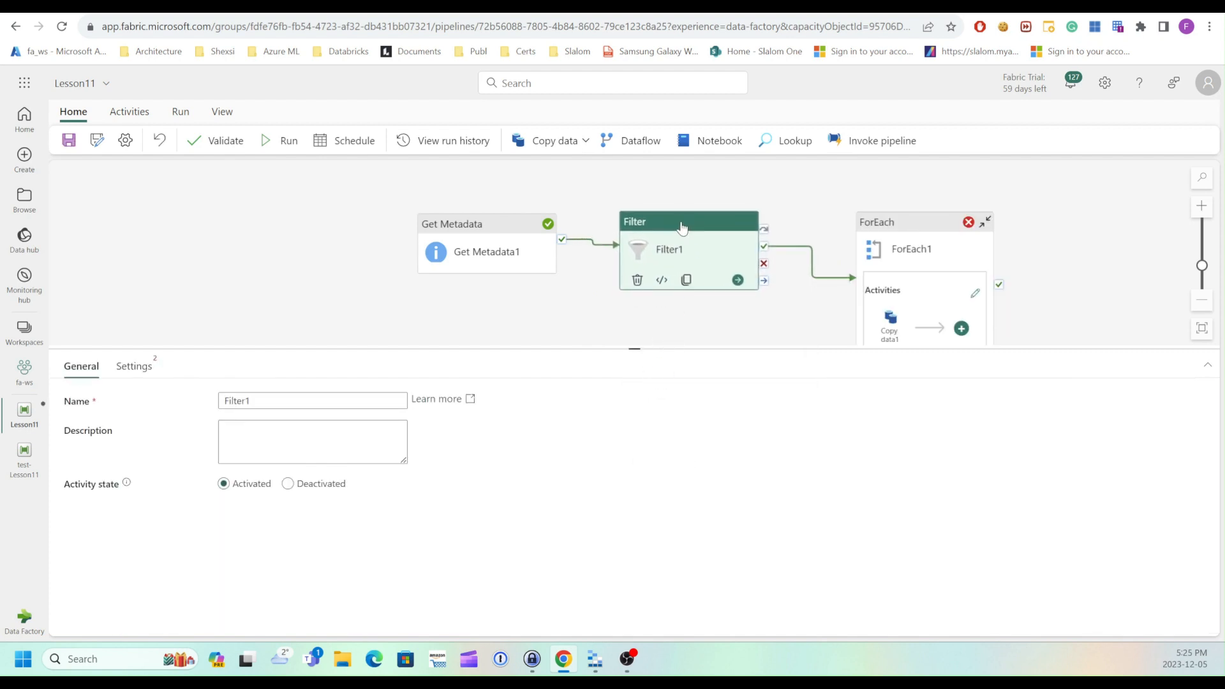
pyautogui.click(130, 370)
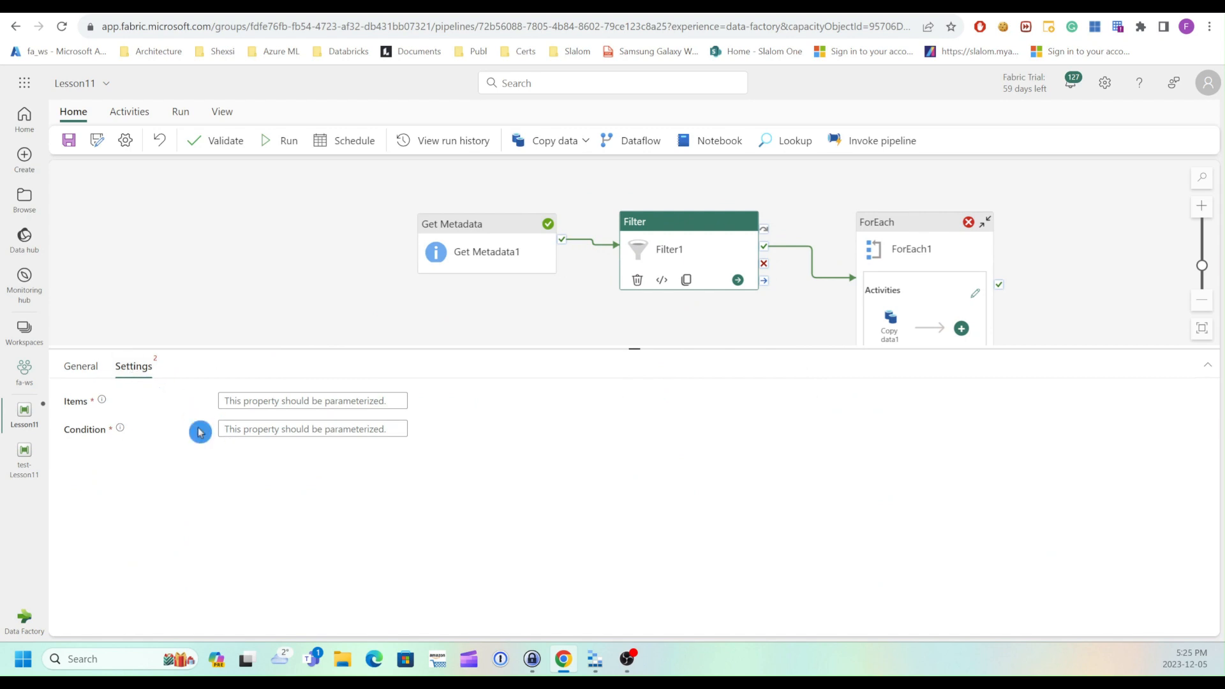
pyautogui.click(258, 401)
pyautogui.click(263, 420)
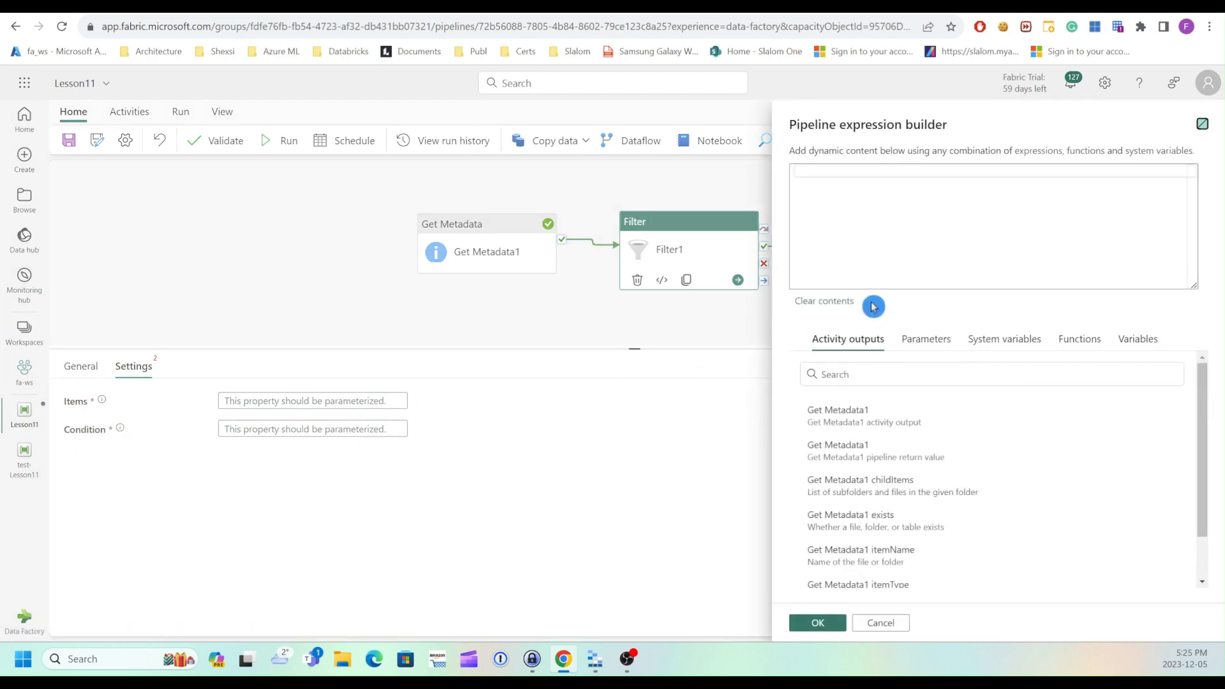
pyautogui.click(874, 485)
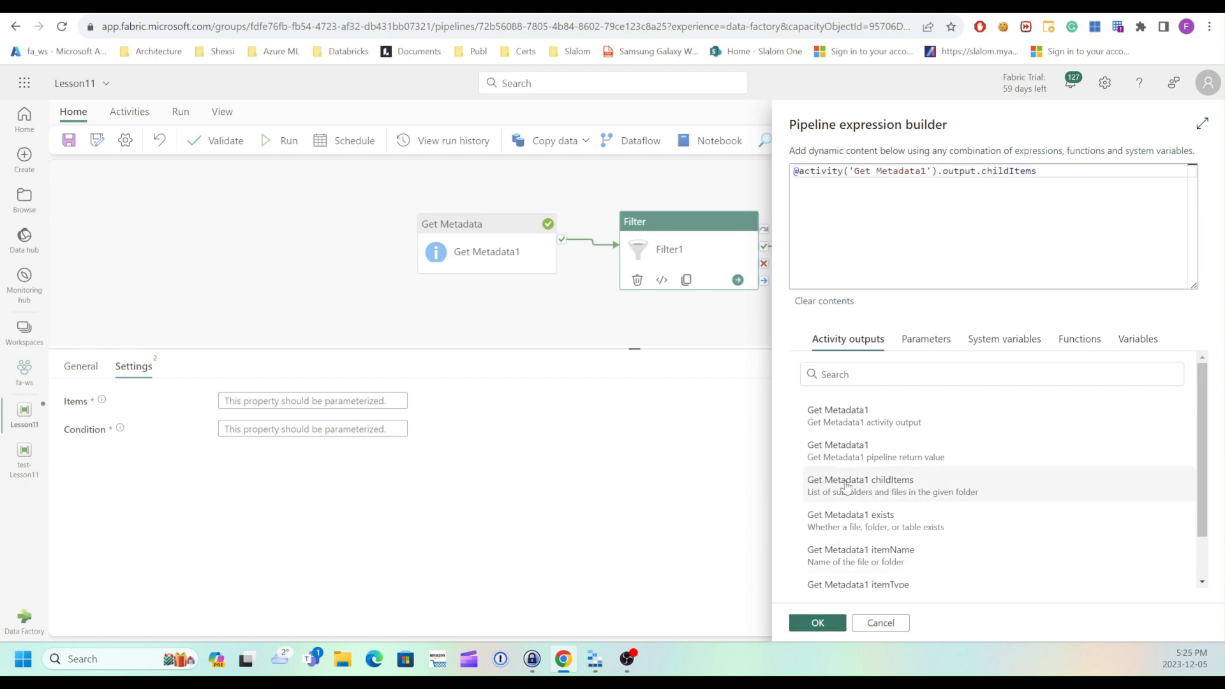
pyautogui.click(814, 623)
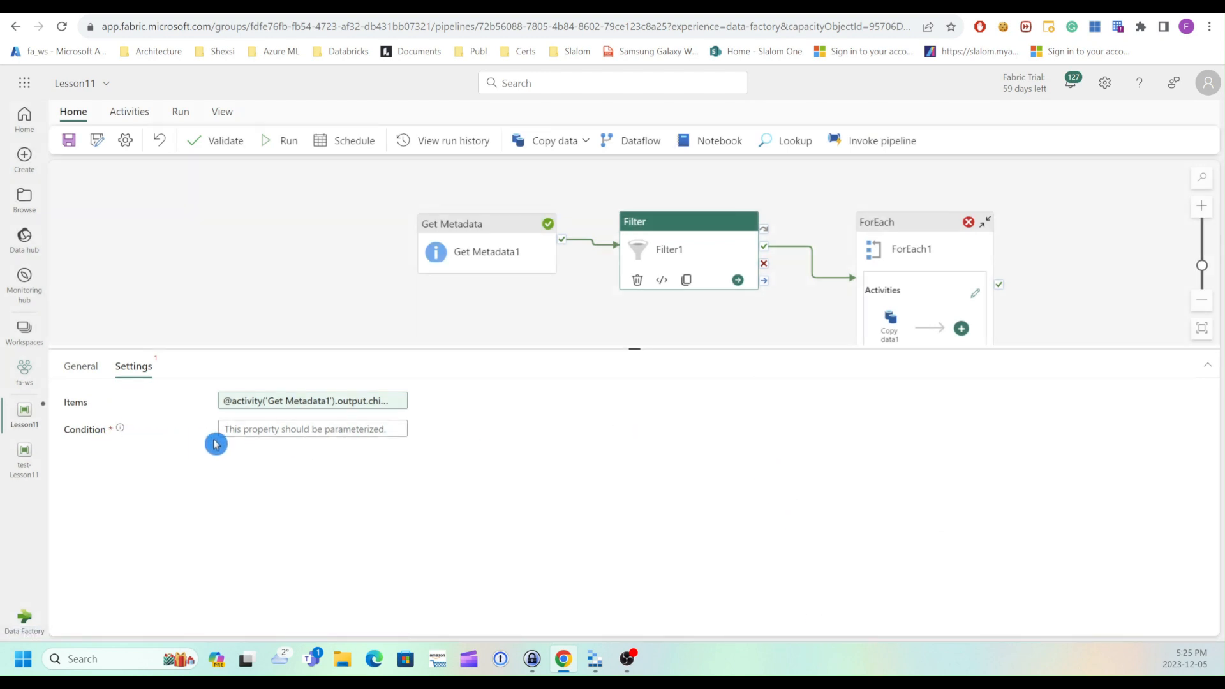
# - Start a dynamic expression for the Filter1 condition with the logical function equals
pyautogui.click(261, 429)
pyautogui.click(73, 430)
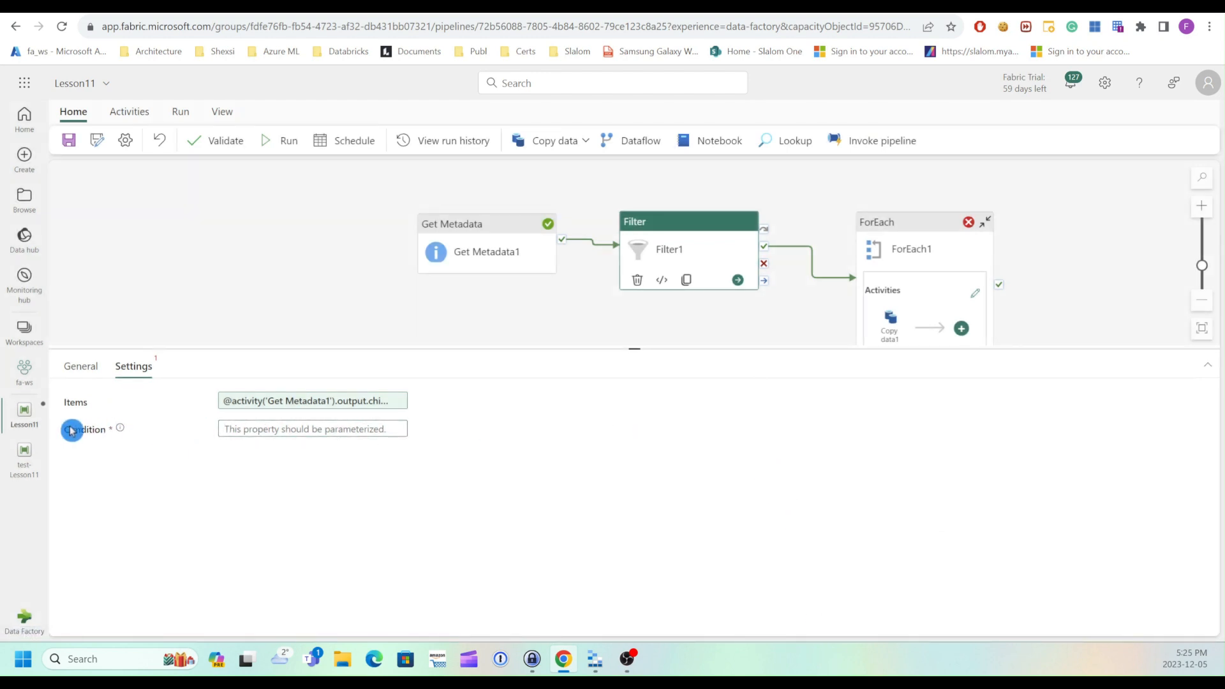
pyautogui.click(268, 430)
pyautogui.click(268, 448)
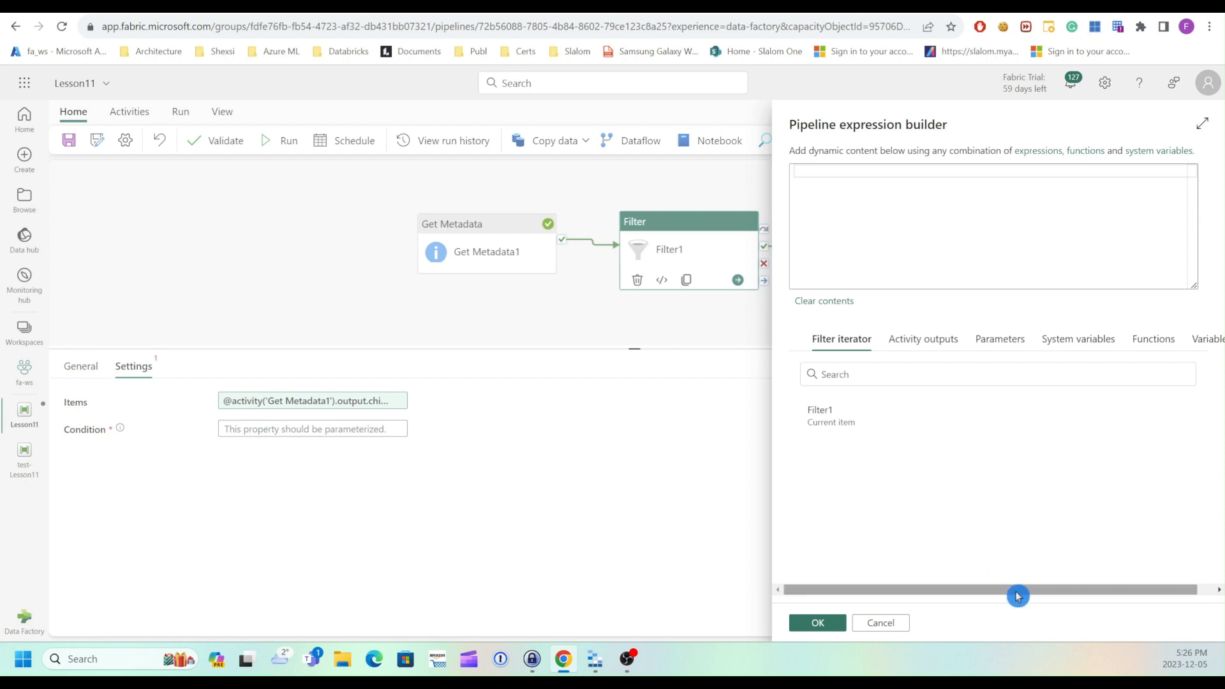
pyautogui.moveTo(1012, 593); pyautogui.dragTo(1034, 598)
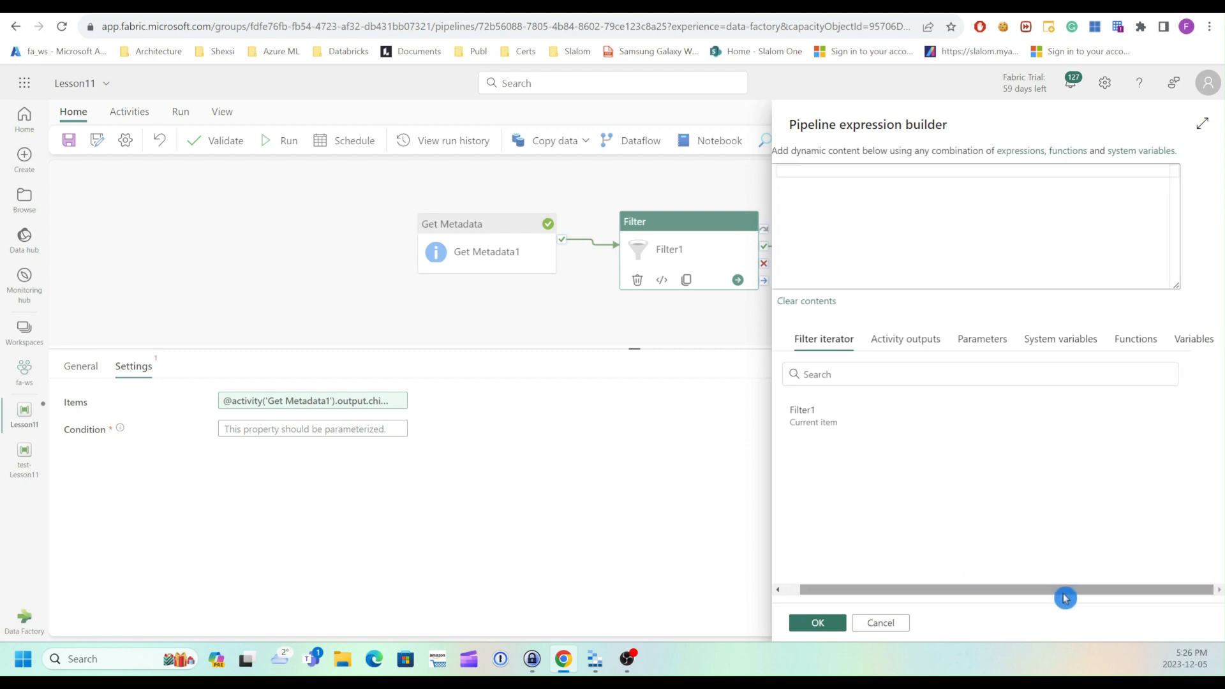
pyautogui.click(1119, 344)
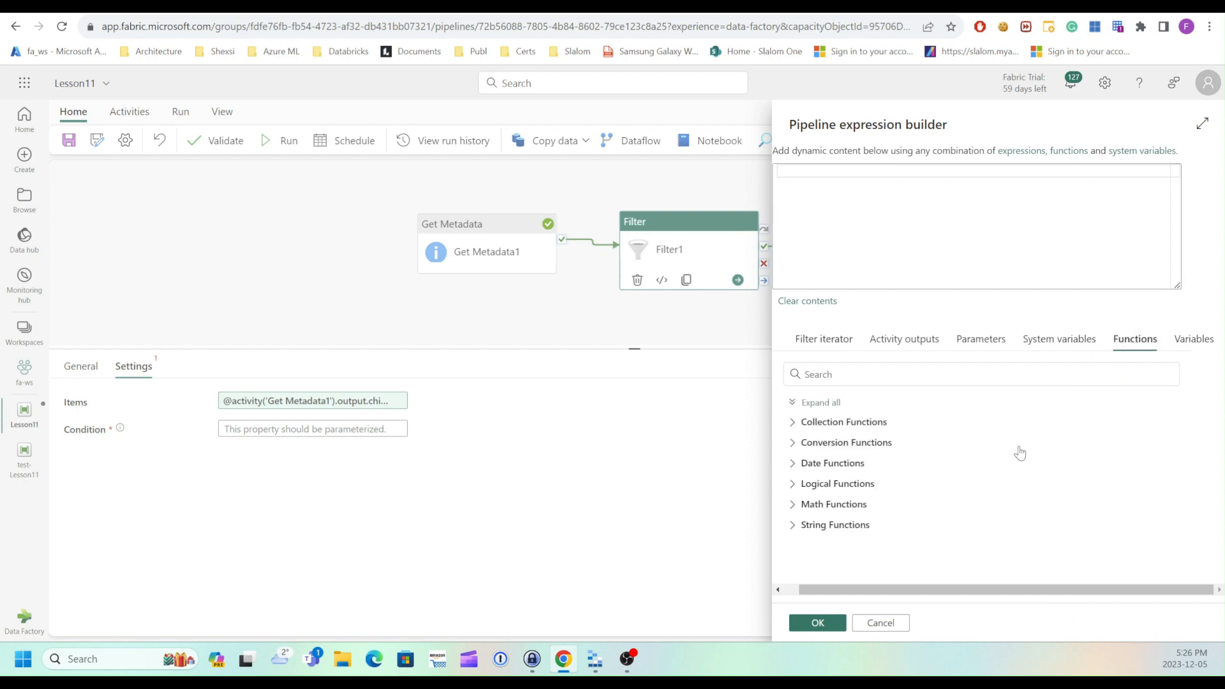
pyautogui.click(792, 486)
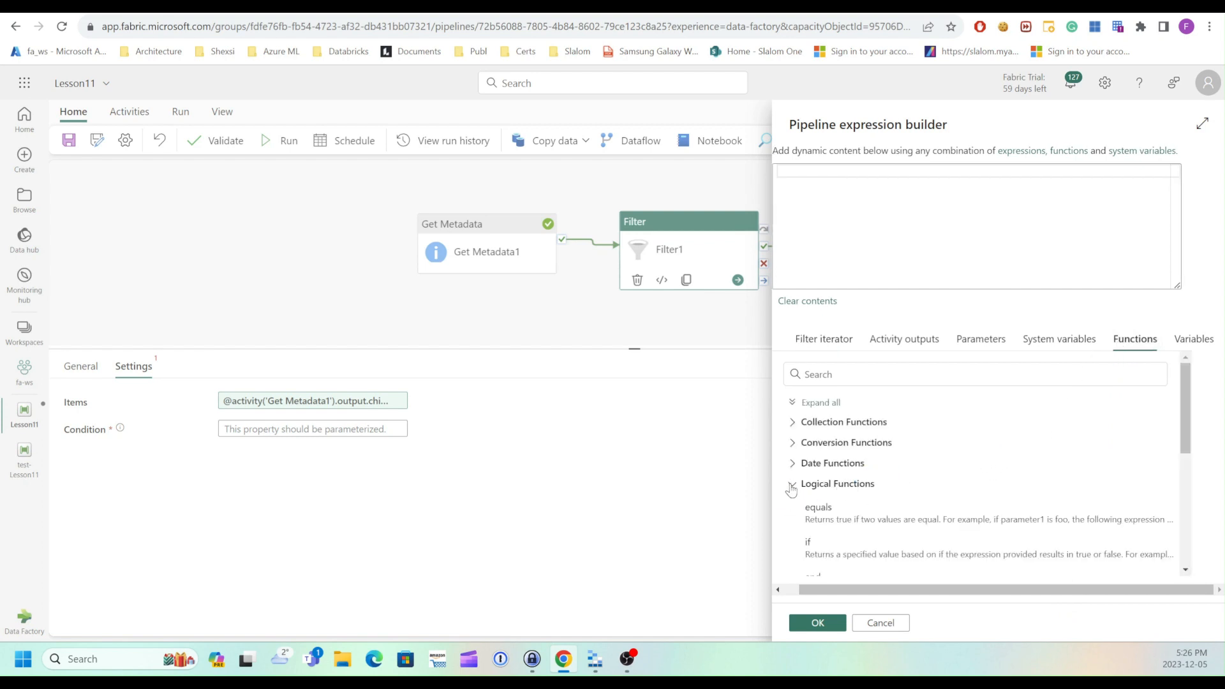
pyautogui.scroll(-1, 963, 440)
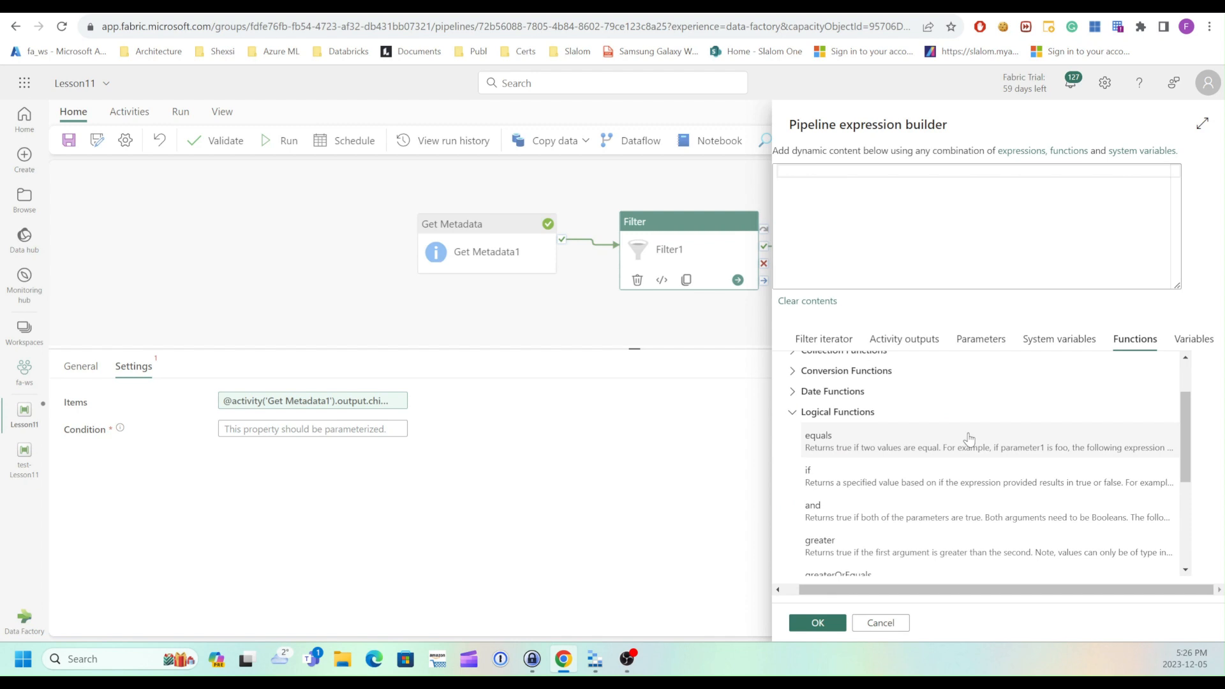
pyautogui.click(825, 443)
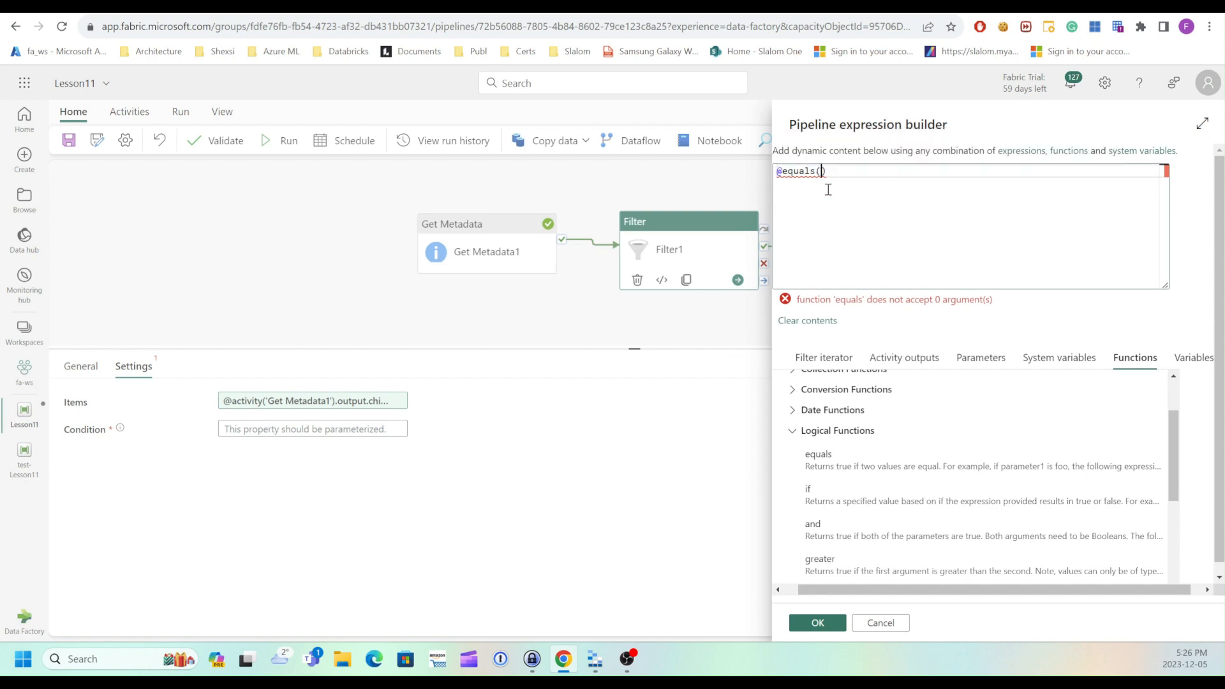
pyautogui.moveTo(821, 173)
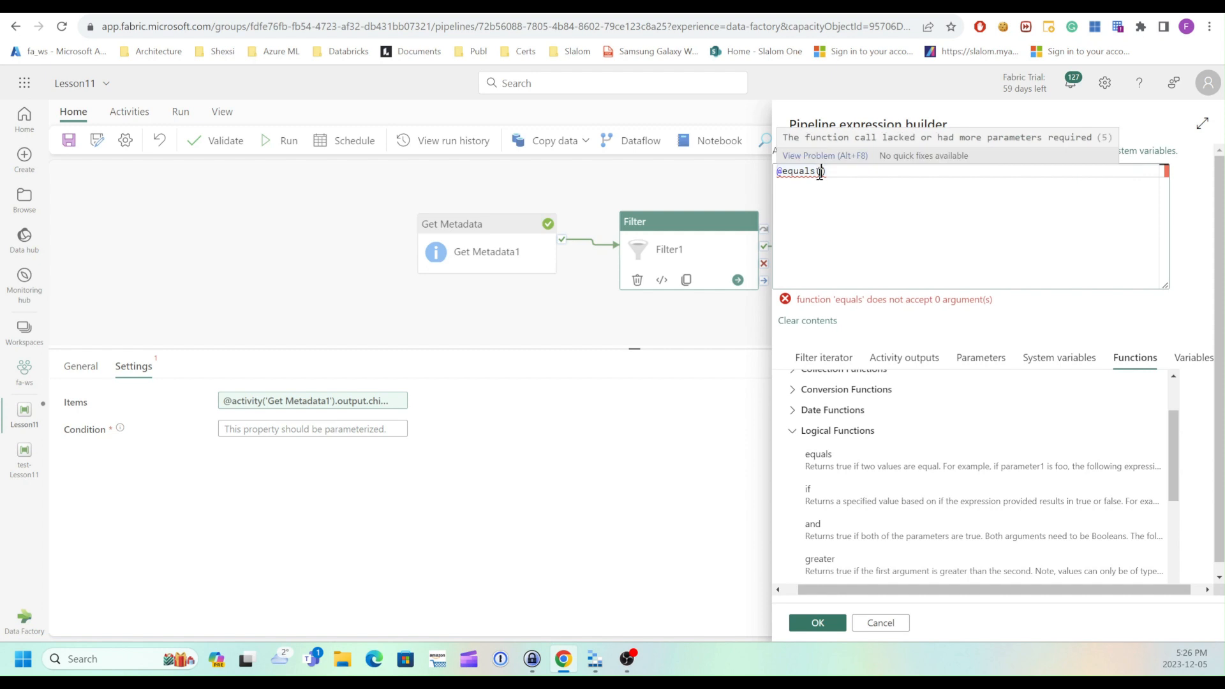
pyautogui.moveTo(1173, 474); pyautogui.dragTo(1170, 424)
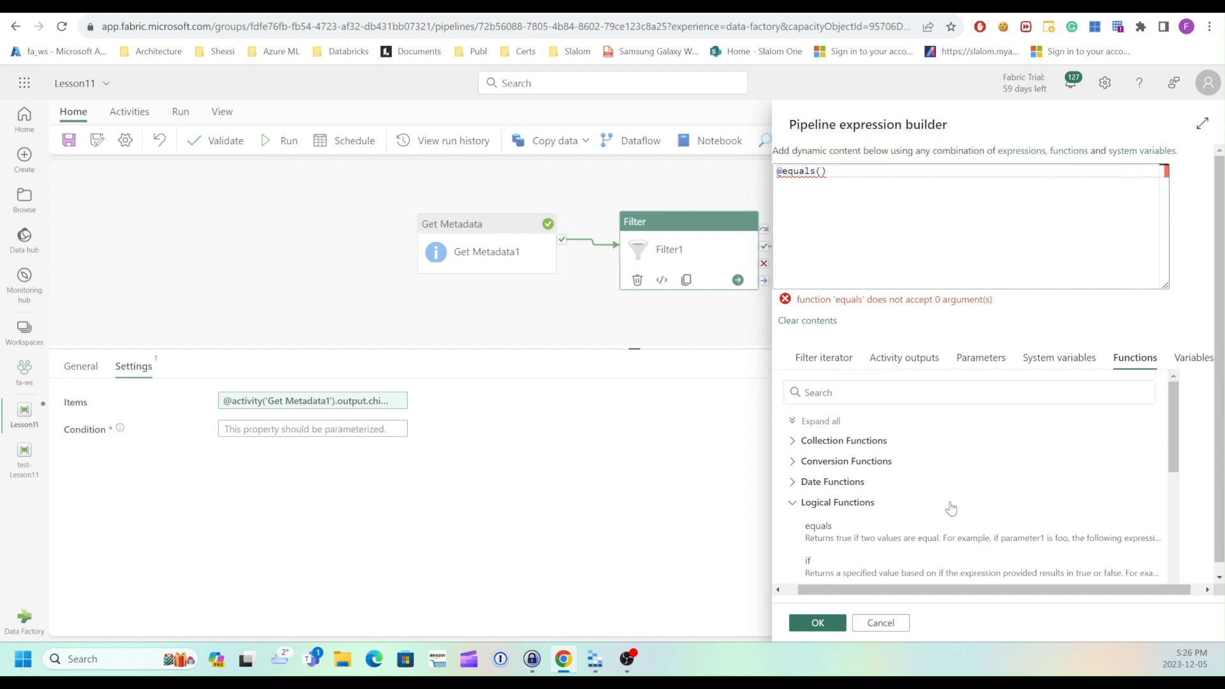
pyautogui.click(816, 361)
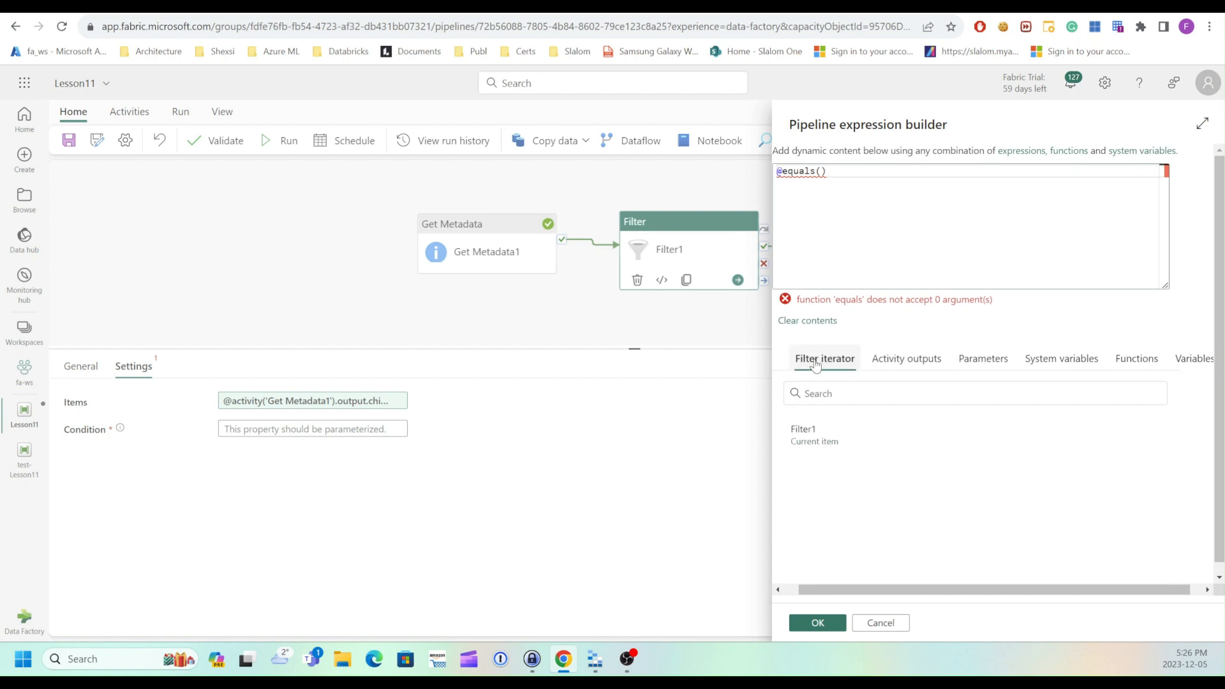
pyautogui.click(807, 442)
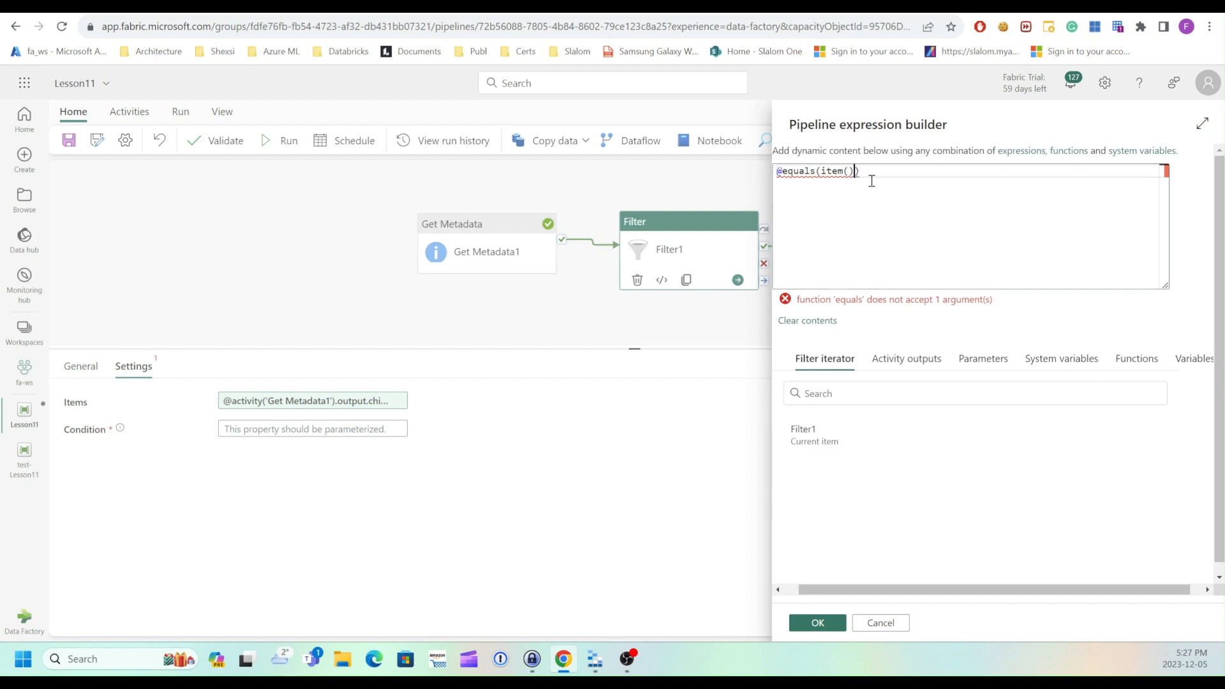
pyautogui.moveTo(823, 170)
pyautogui.write('.type')
pyautogui.write(',')
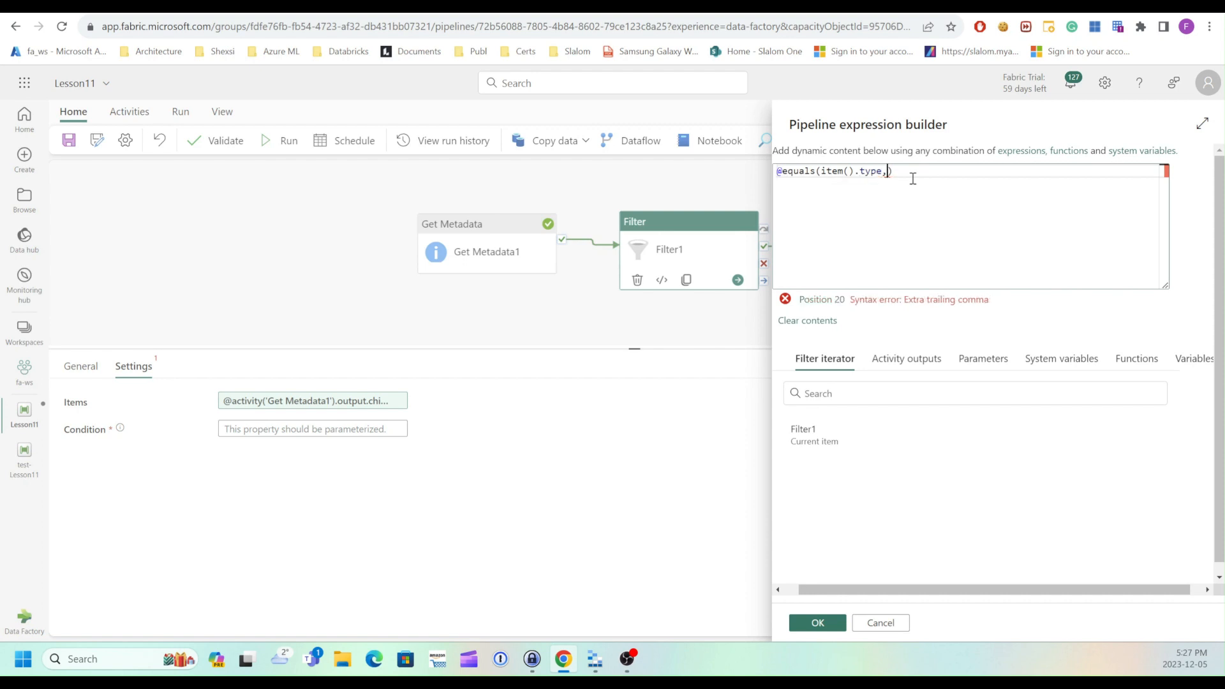
pyautogui.write("'")
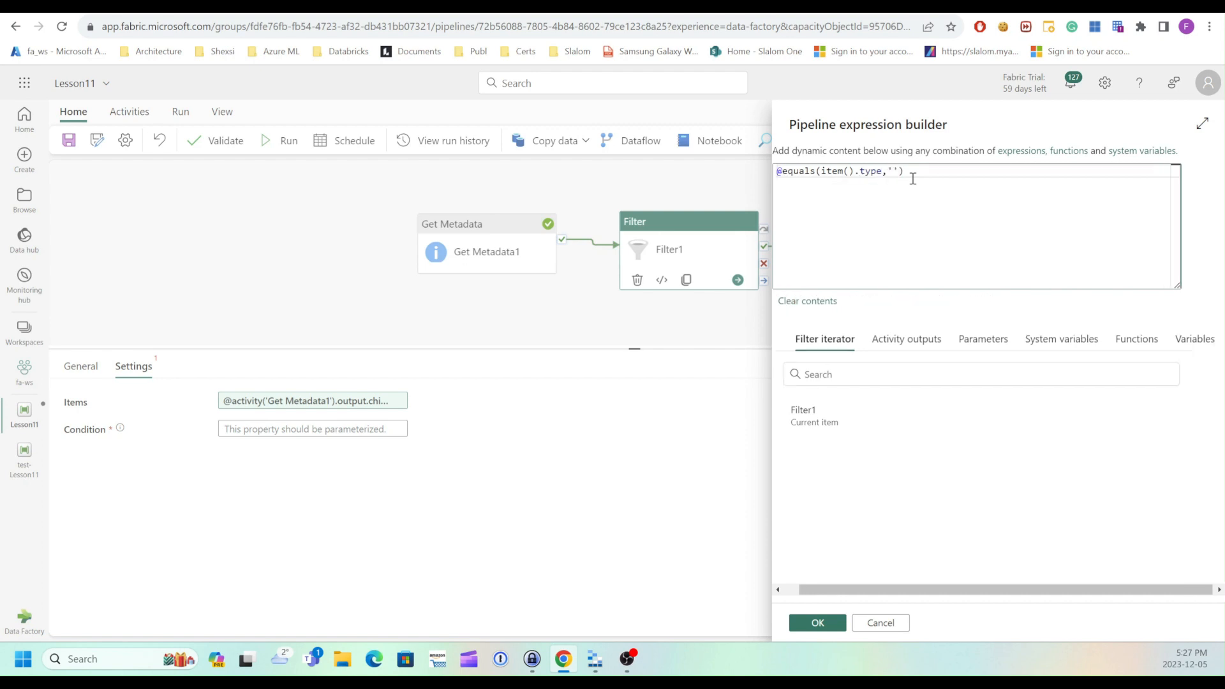
pyautogui.write('File')
pyautogui.click(813, 624)
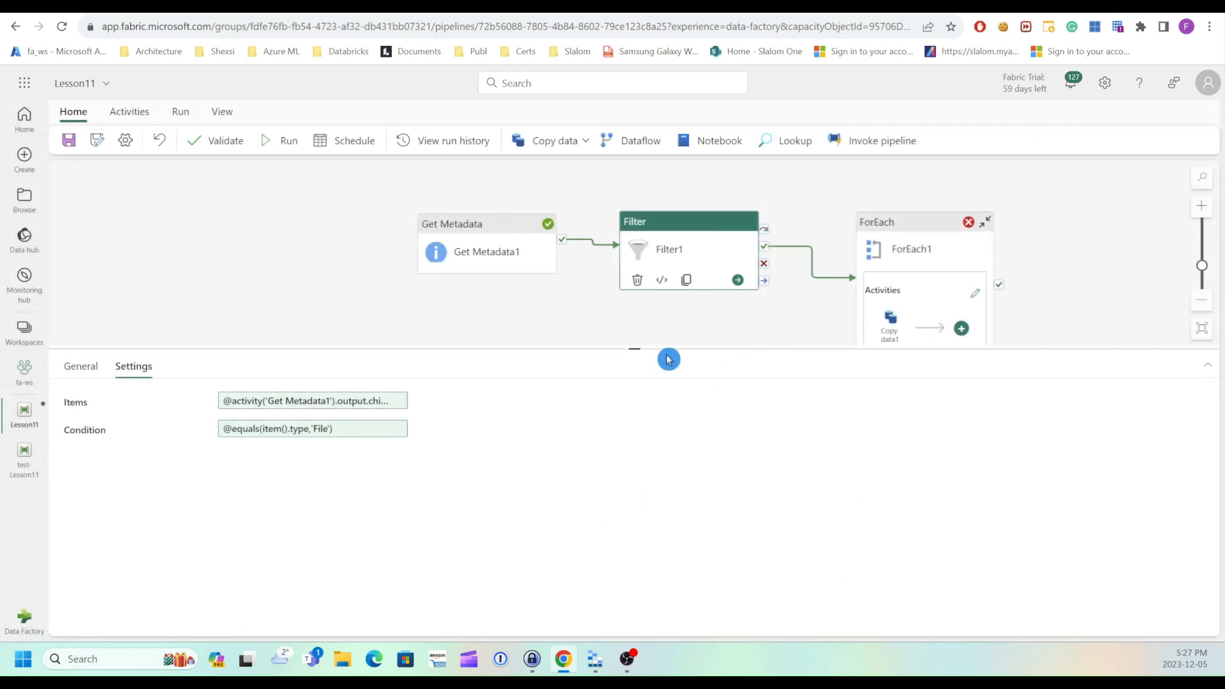
pyautogui.moveTo(634, 348); pyautogui.dragTo(646, 387)
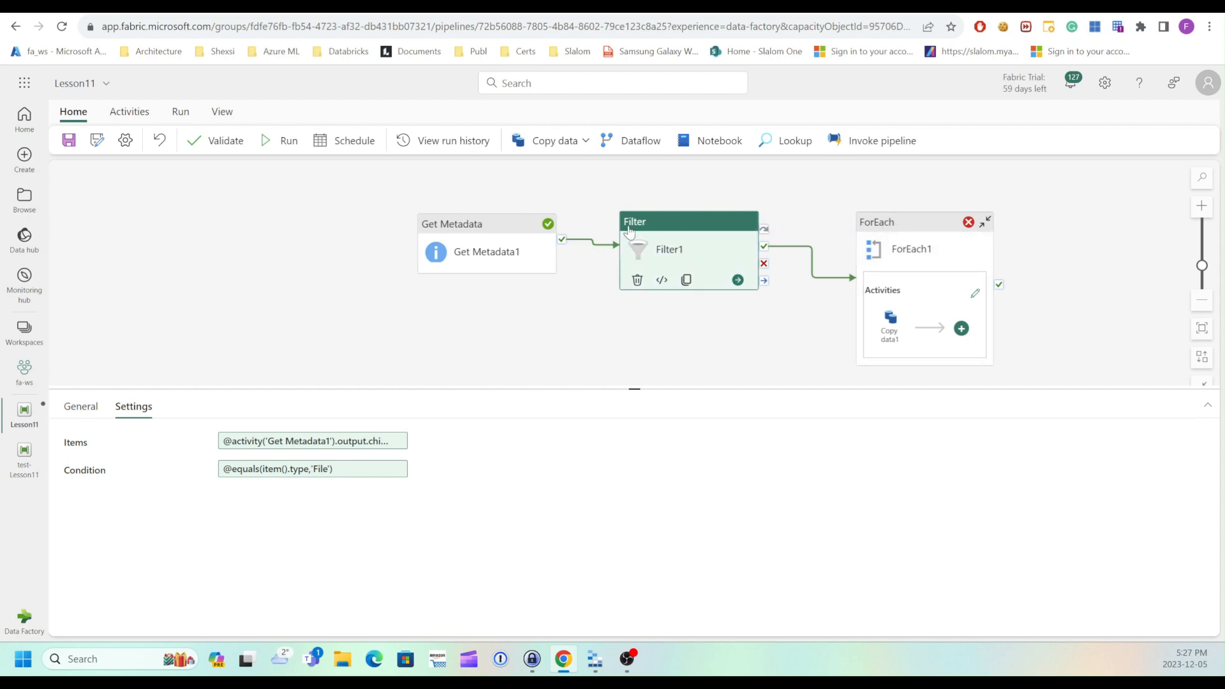
pyautogui.click(891, 227)
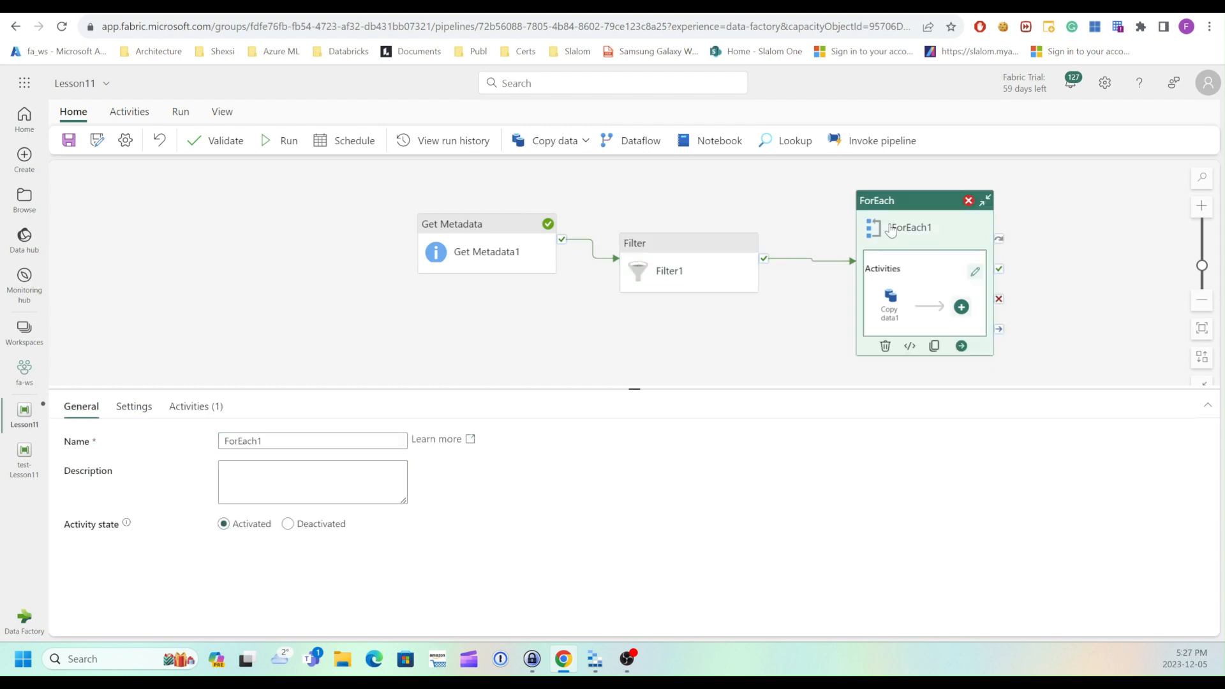
pyautogui.click(143, 413)
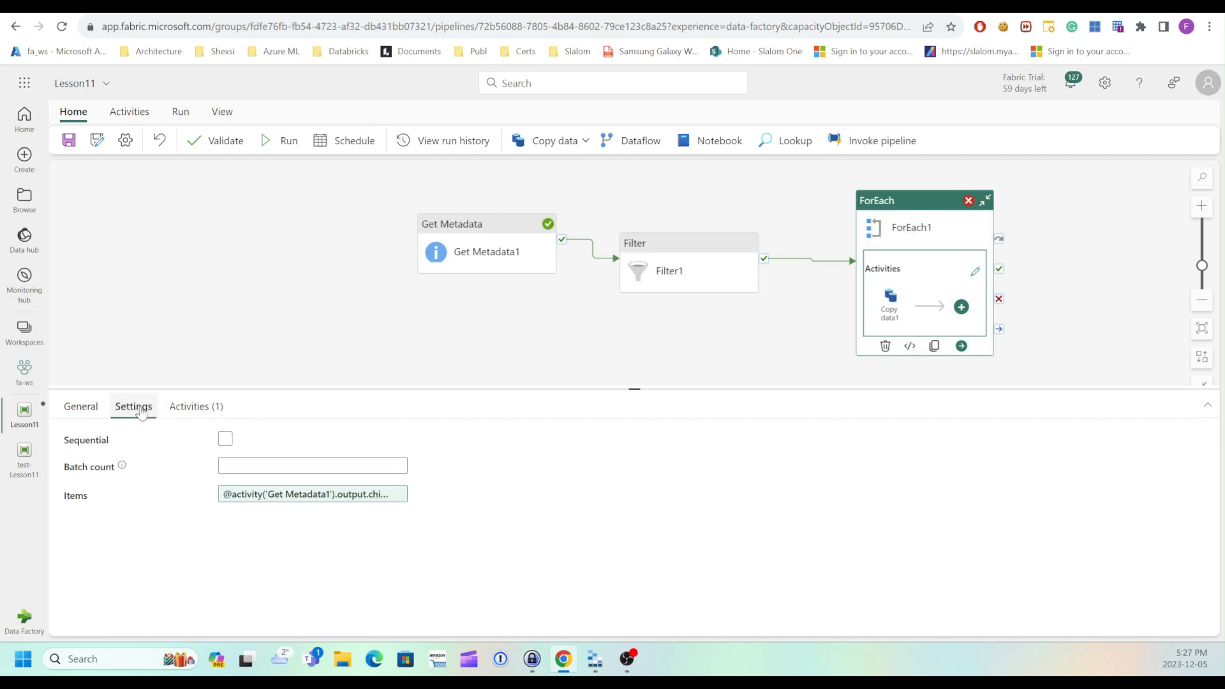
pyautogui.click(292, 496)
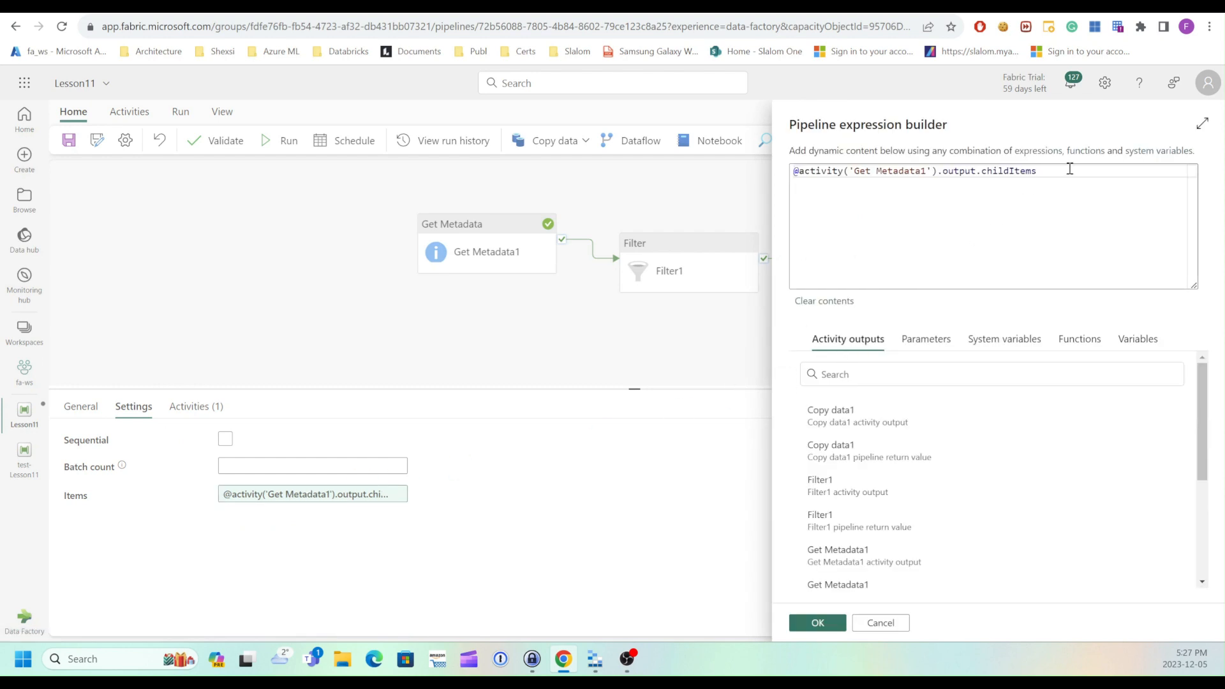
pyautogui.moveTo(1069, 171); pyautogui.dragTo(702, 259)
pyautogui.press('BackSpace')
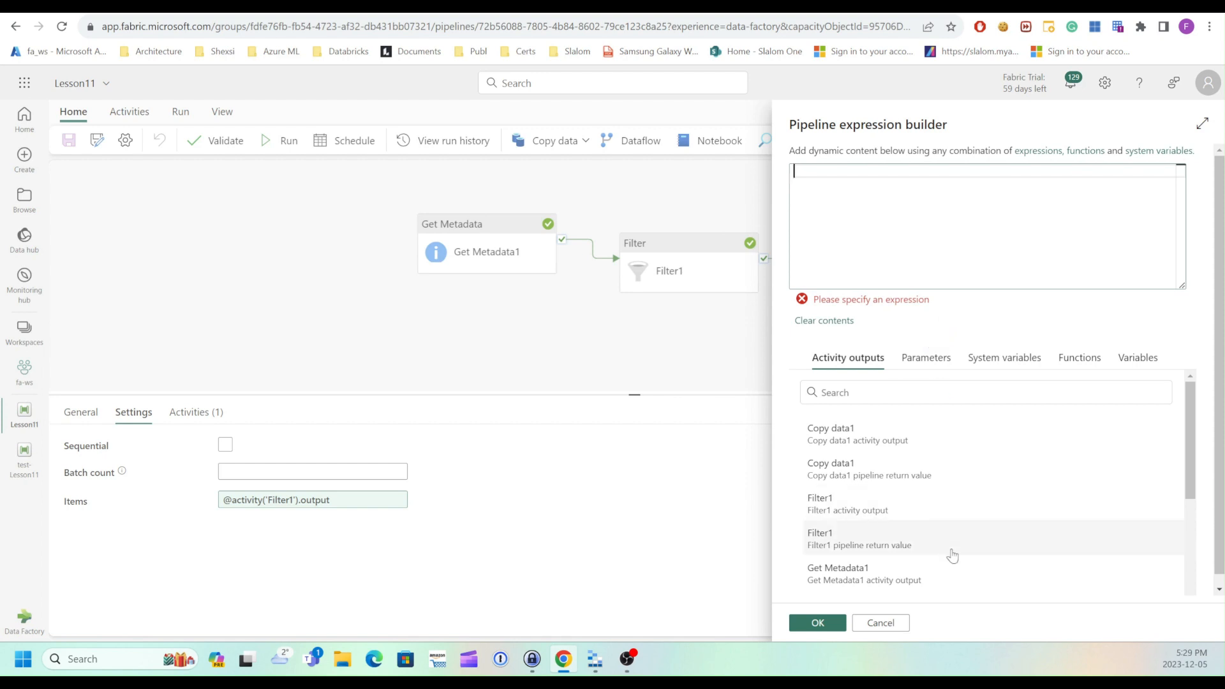
pyautogui.click(828, 505)
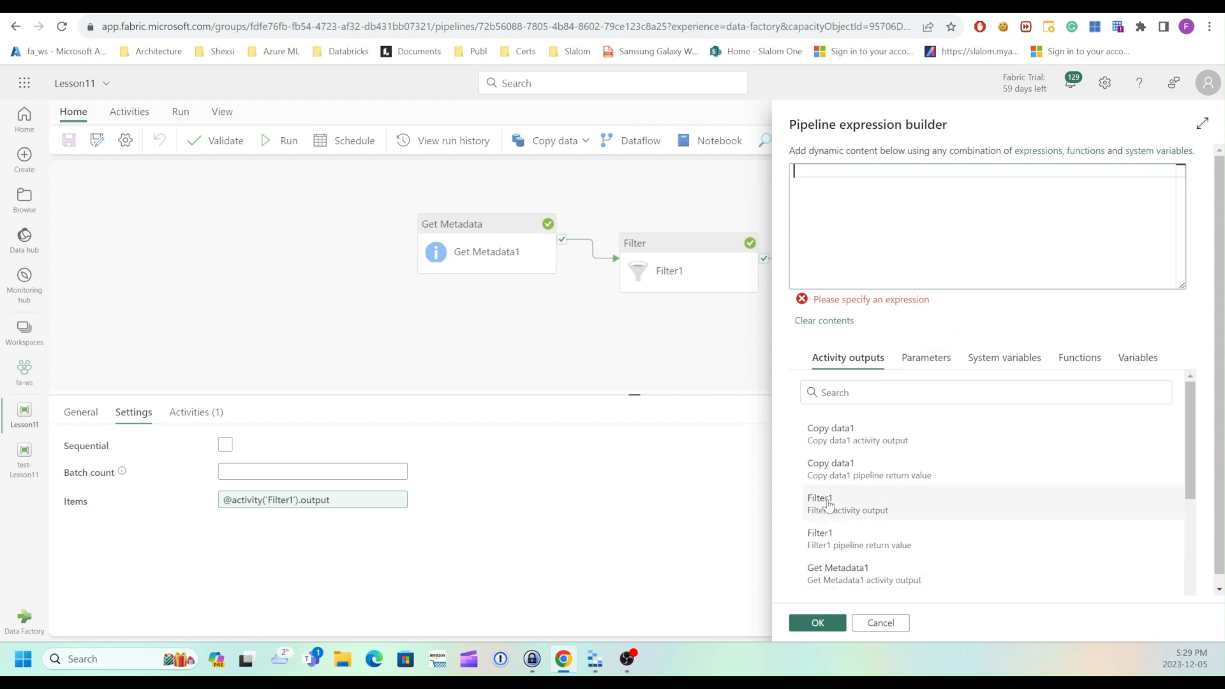
pyautogui.click(950, 173)
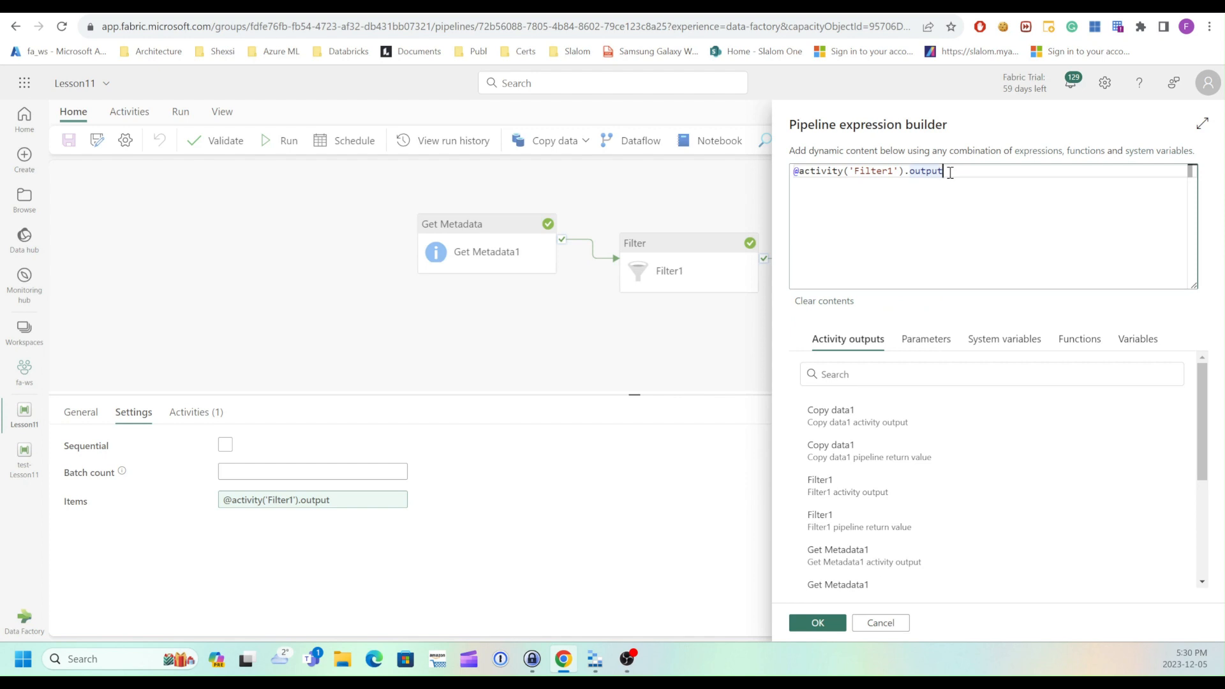
pyautogui.write('.Value')
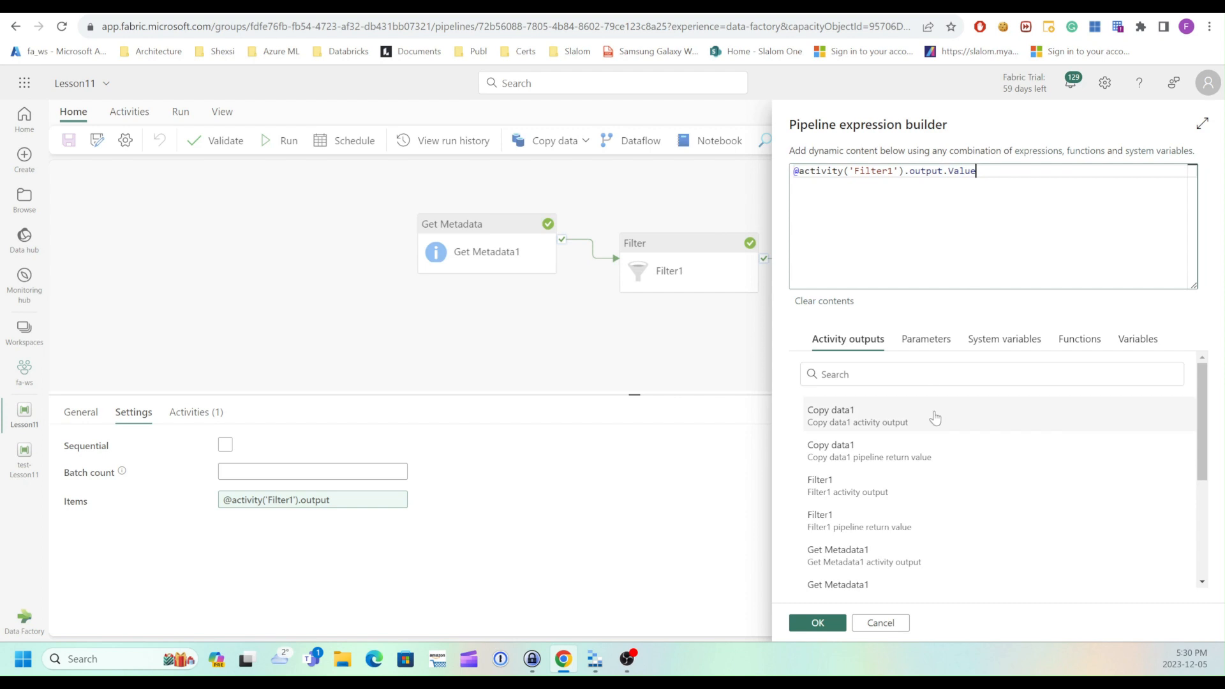
pyautogui.click(823, 627)
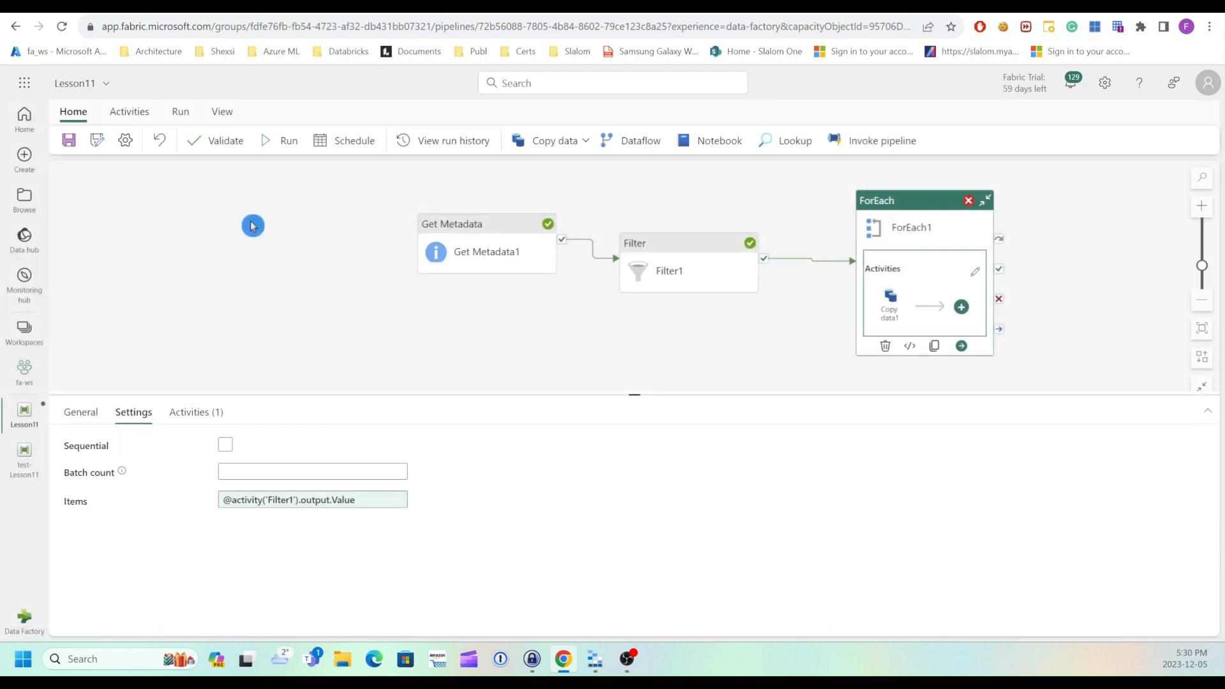
# - Save the pipeline with its new Filter activity and run it again
pyautogui.click(70, 141)
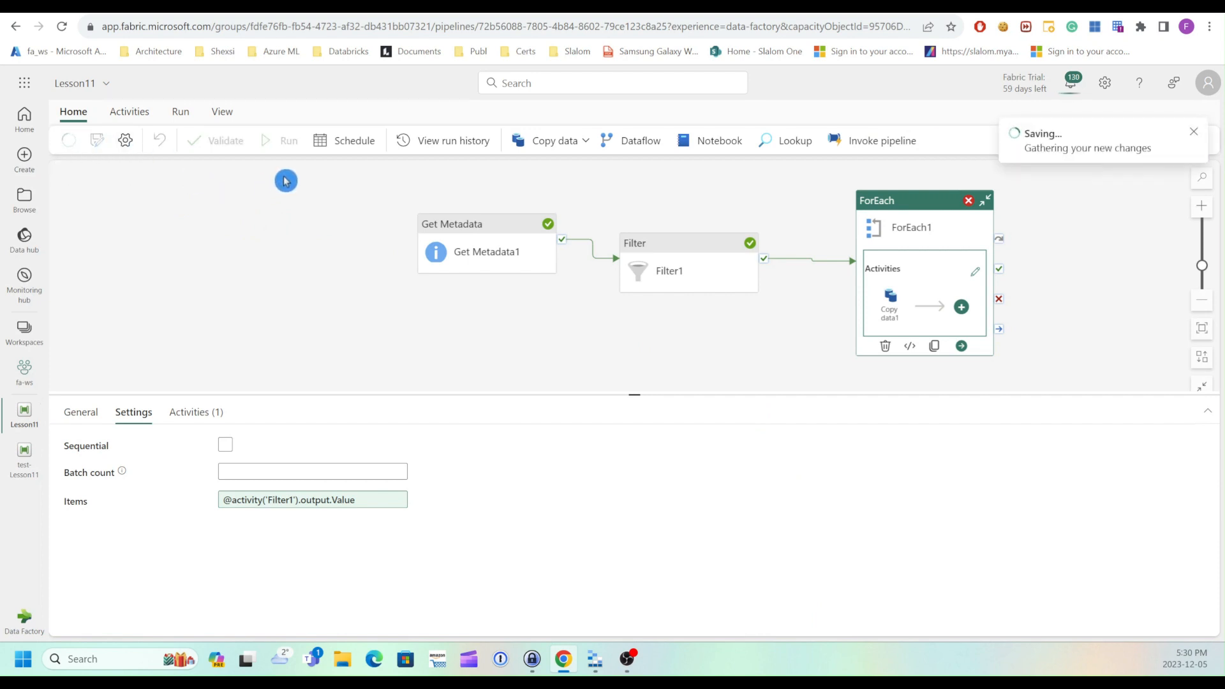
pyautogui.click(283, 141)
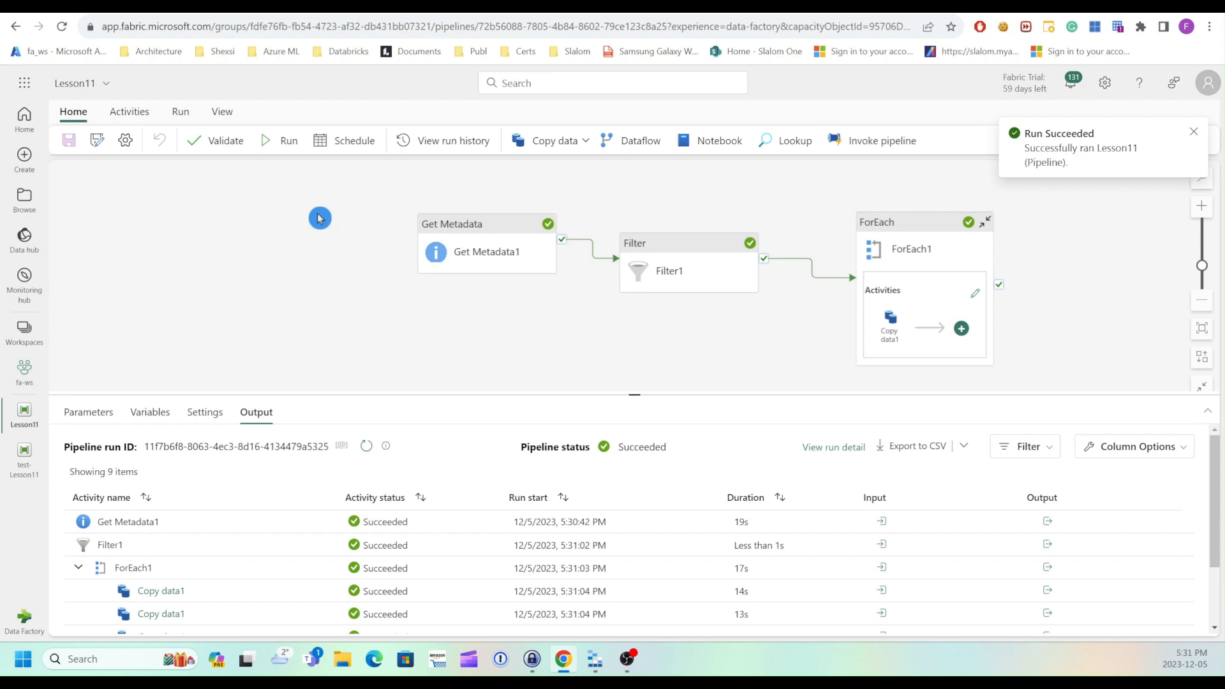
# - Look through the activity runs of the new pipeline run and open the output details of Get Metadata1
pyautogui.scroll(-2, 564, 451)
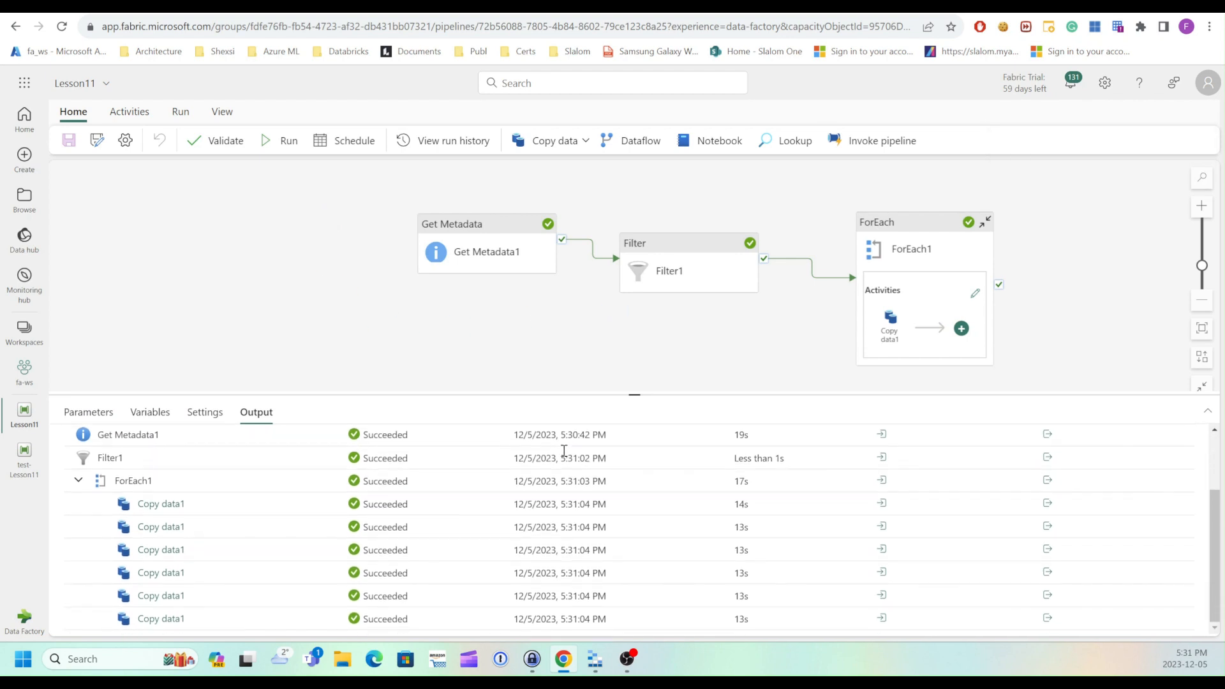
pyautogui.scroll(2, 563, 451)
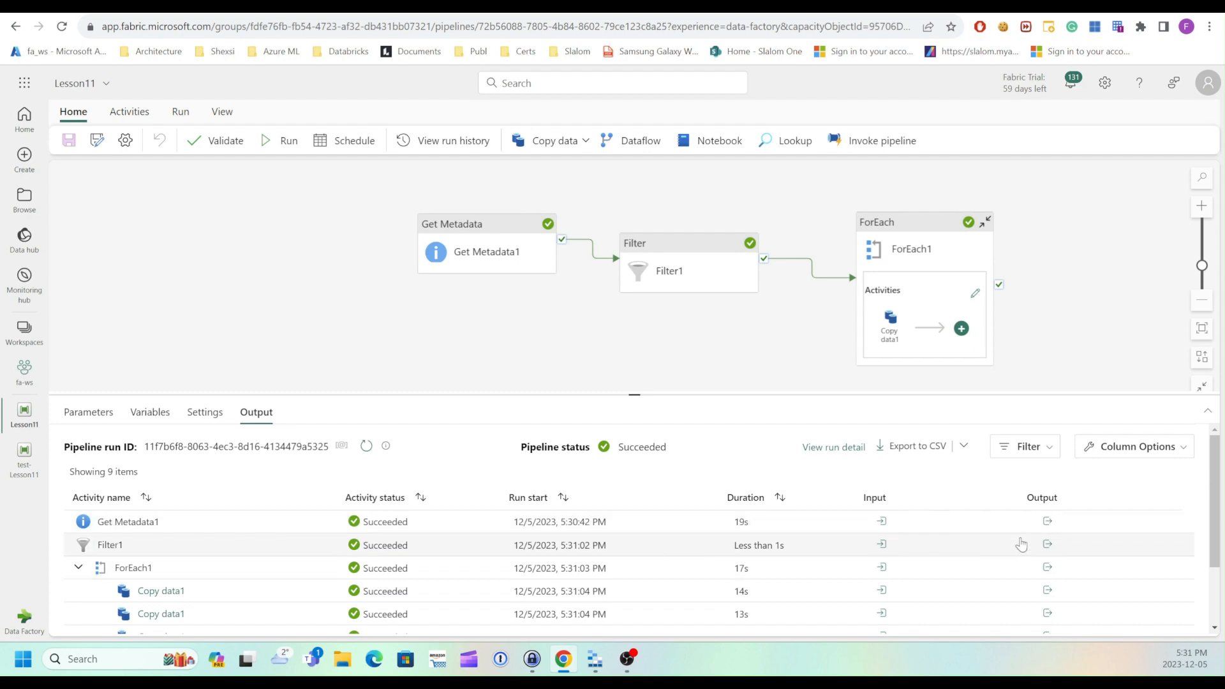
pyautogui.click(1047, 522)
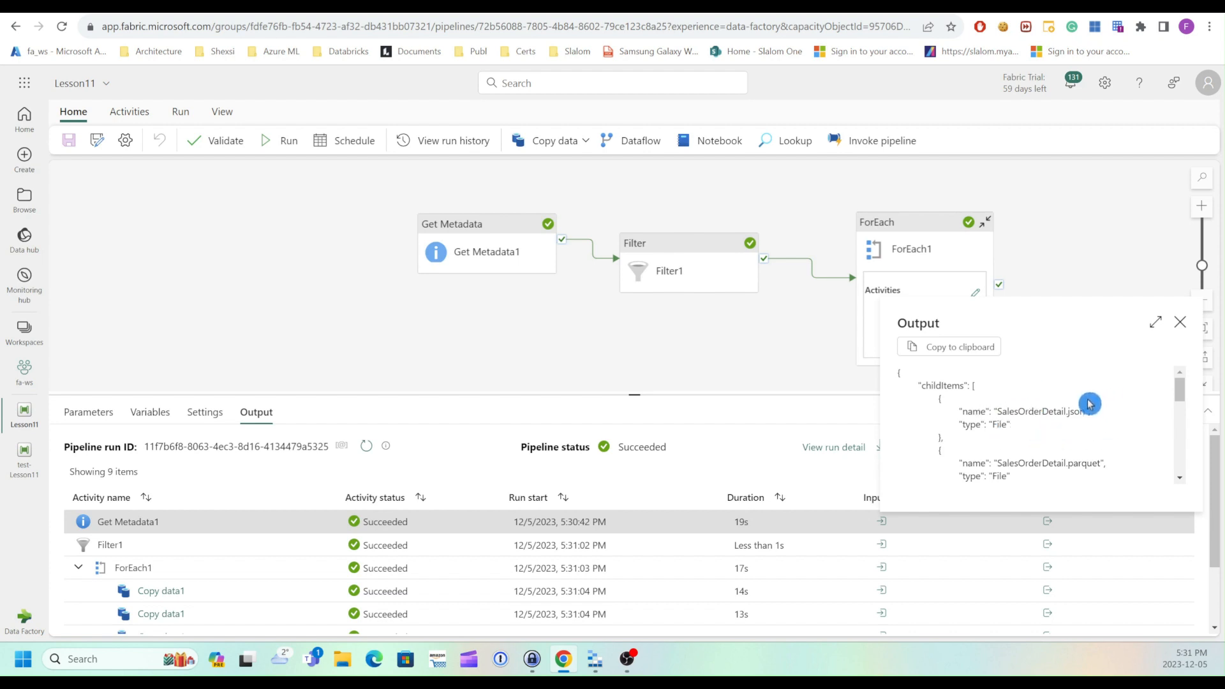
# - Examine the Filter1 activity's run output, checking the item counts and the entries of its Value array
pyautogui.click(1180, 334)
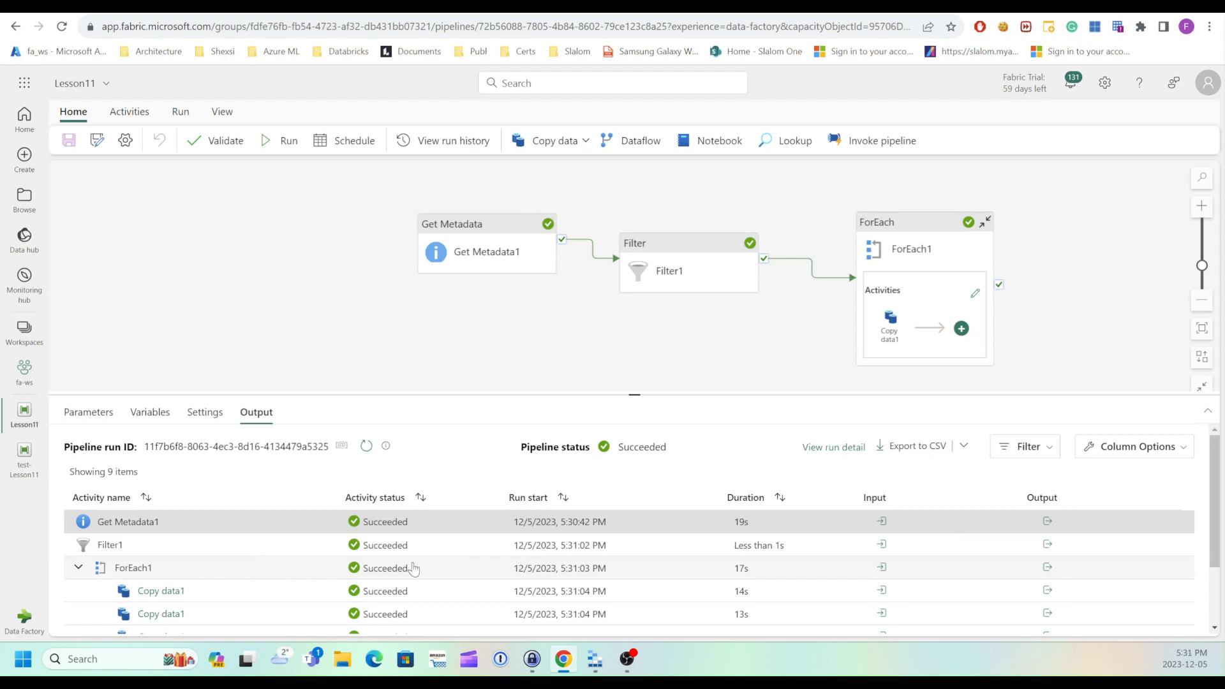
pyautogui.click(1047, 545)
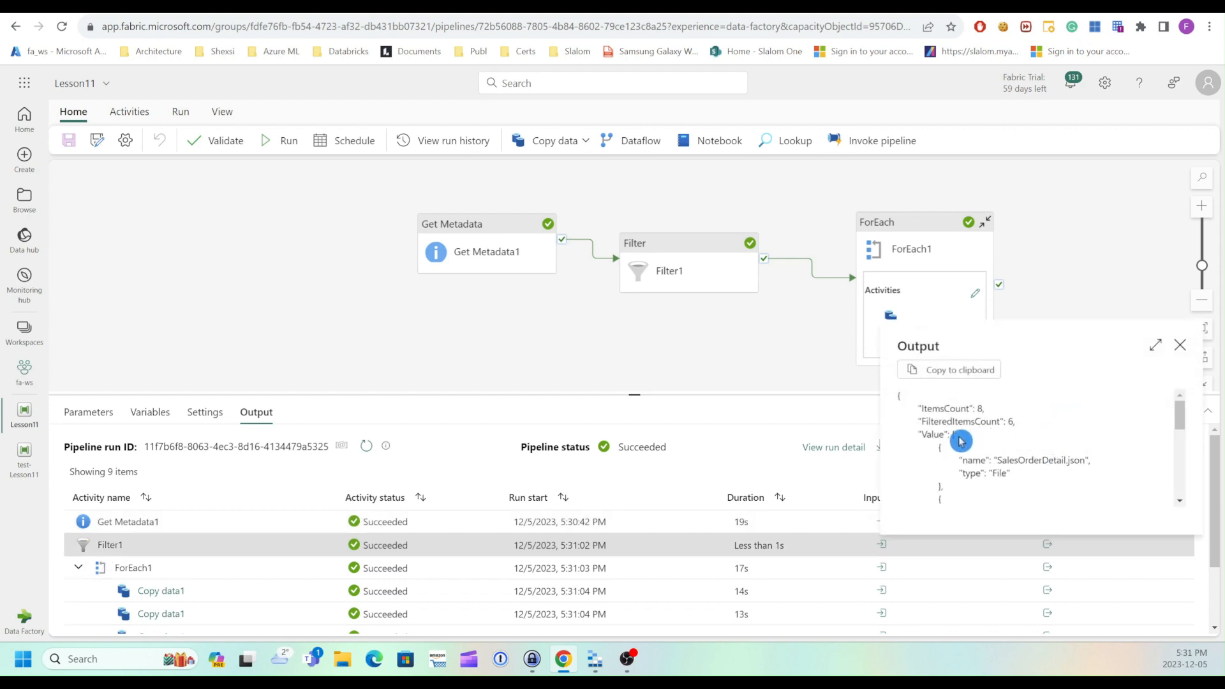
pyautogui.moveTo(921, 434); pyautogui.dragTo(947, 434)
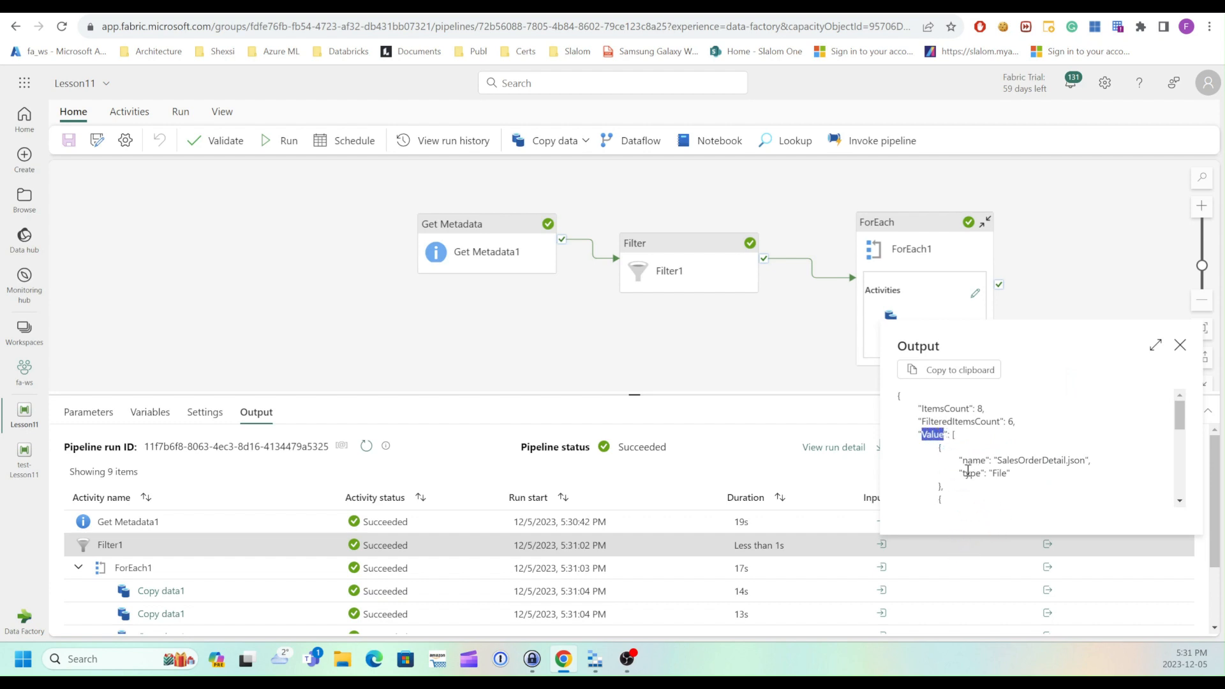
pyautogui.moveTo(959, 460); pyautogui.dragTo(1014, 483)
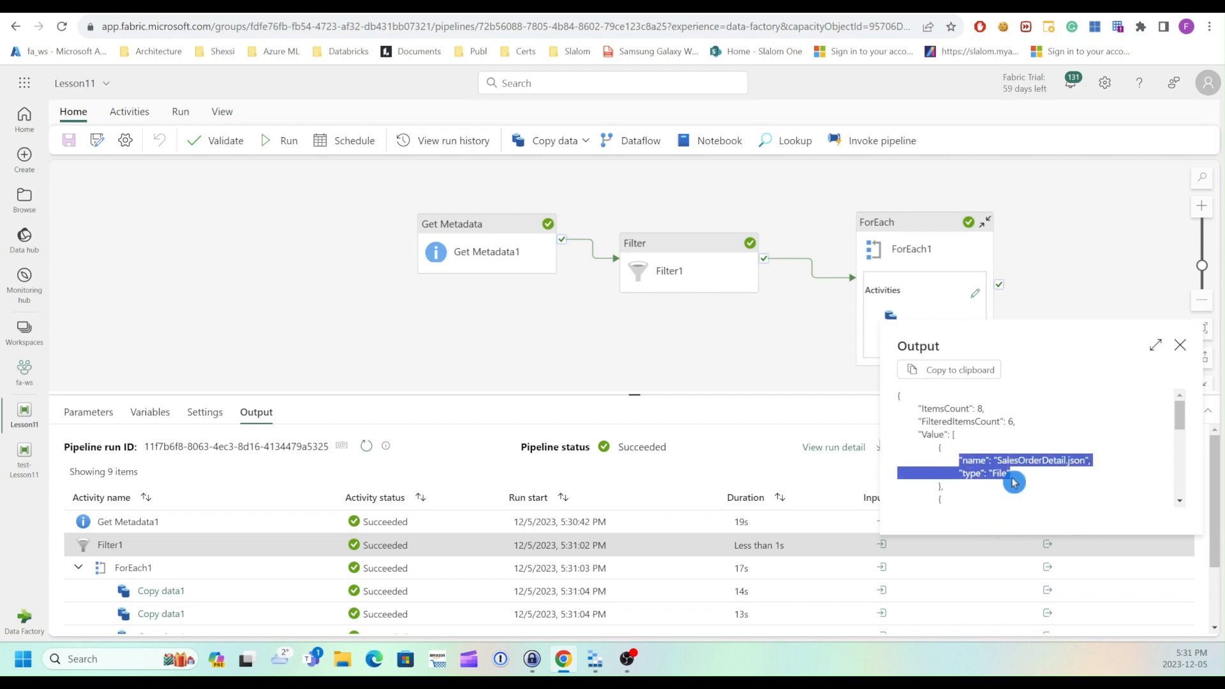
pyautogui.scroll(-1, 1034, 480)
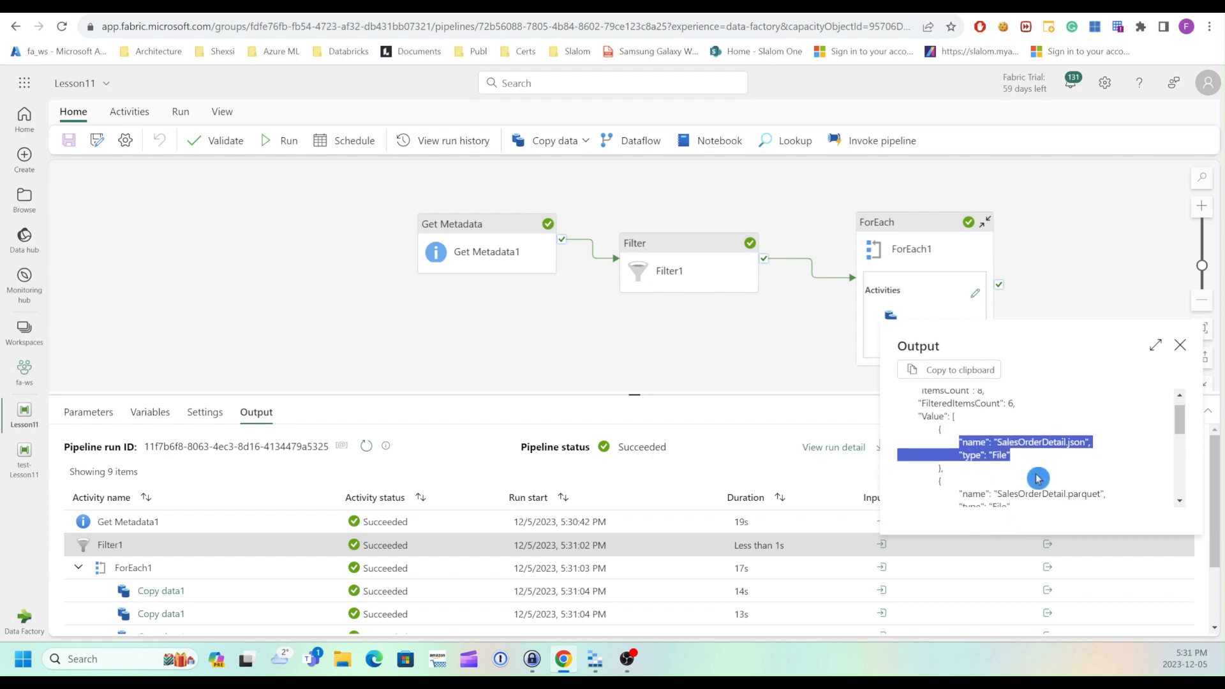
pyautogui.scroll(1, 1036, 479)
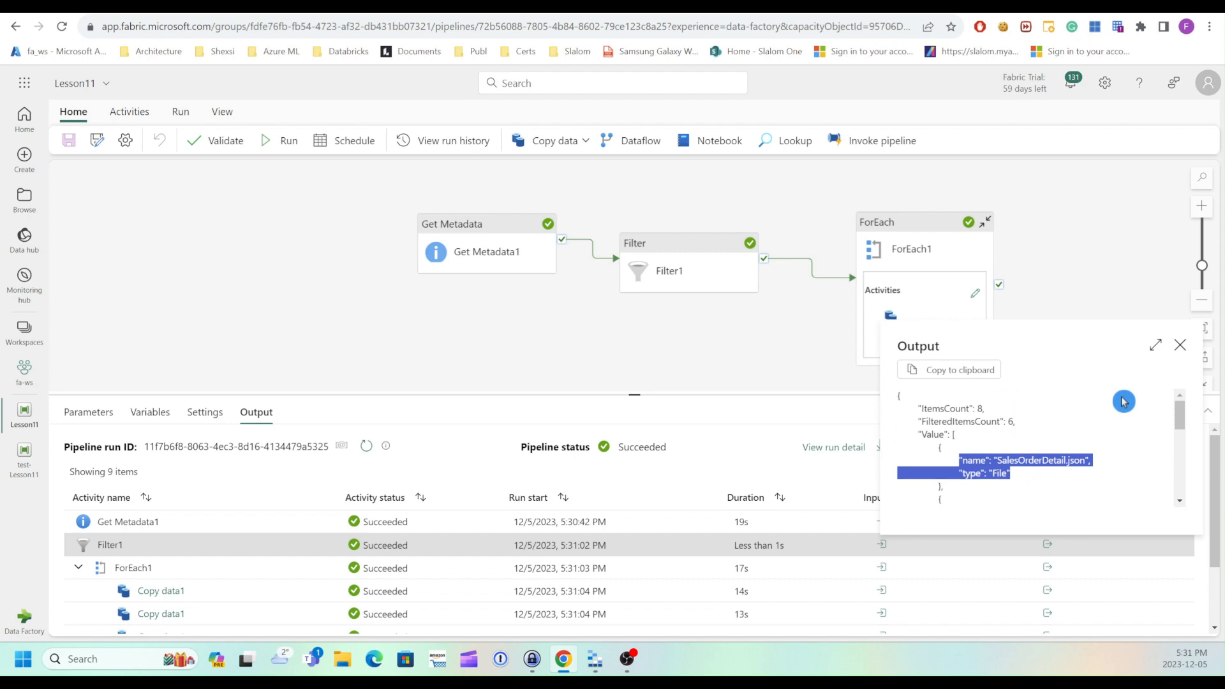
pyautogui.click(1179, 347)
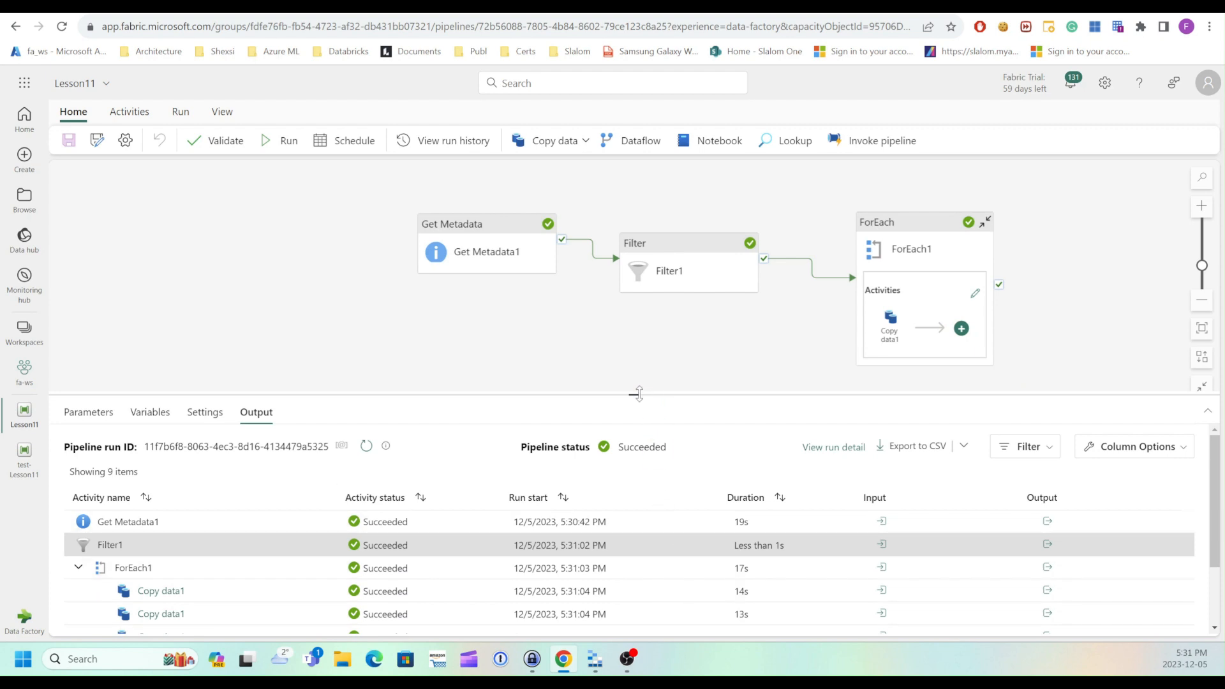
# - Review the ForEach1 copy runs, and refresh the data container in Azure Storage Explorer to check for the backup folder
pyautogui.moveTo(638, 393); pyautogui.dragTo(636, 325)
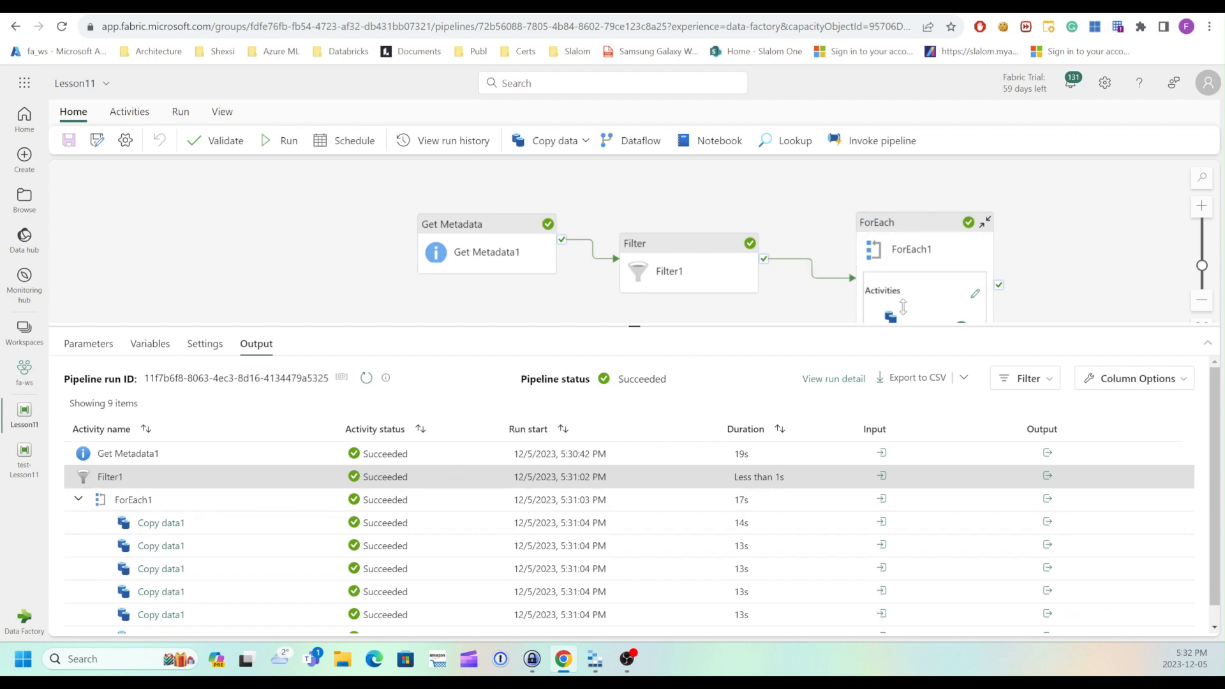
pyautogui.moveTo(861, 327); pyautogui.dragTo(894, 330)
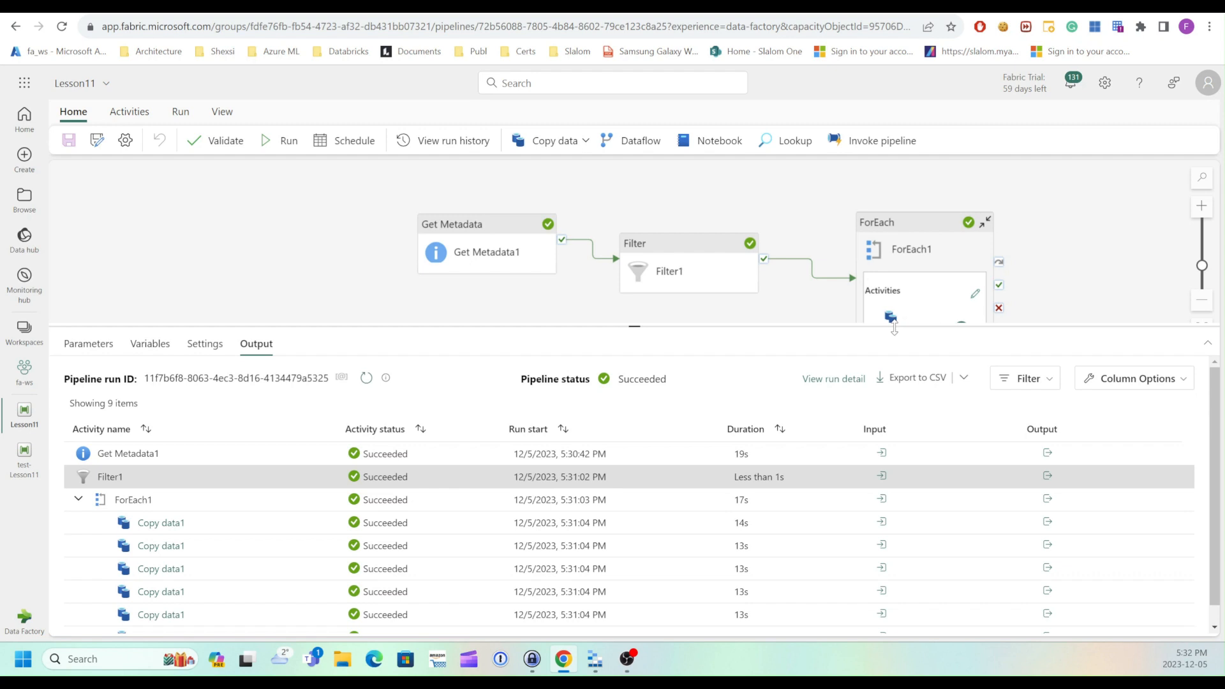
pyautogui.click(595, 666)
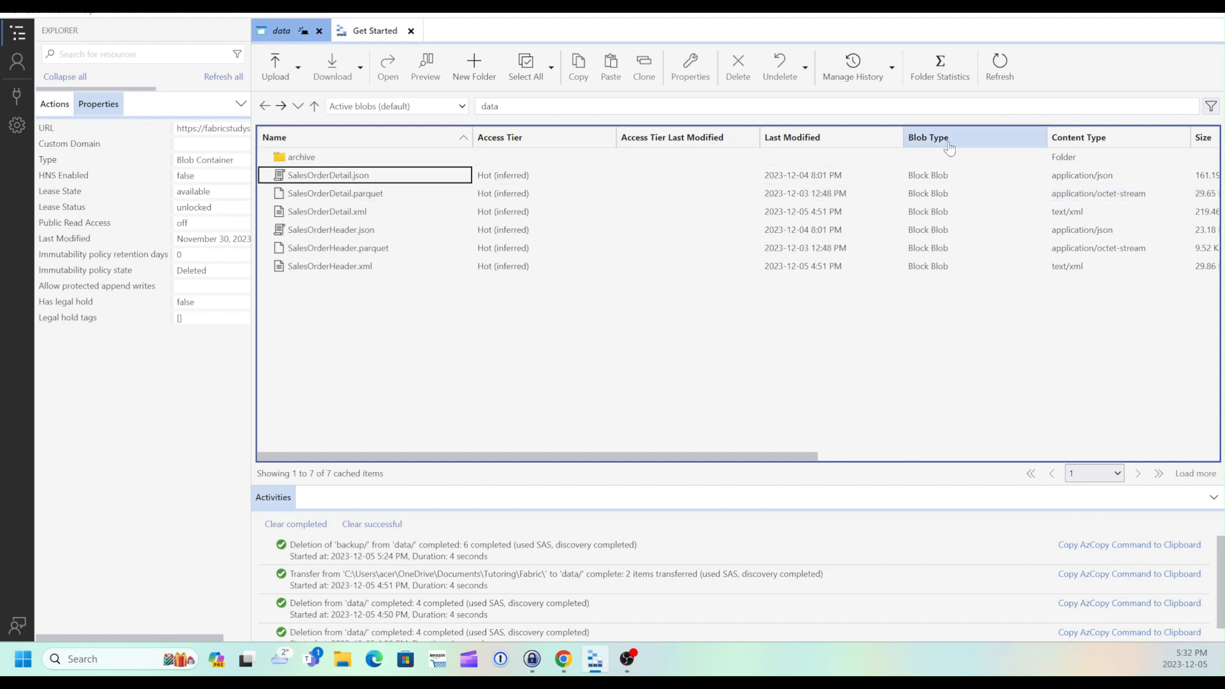
pyautogui.click(995, 75)
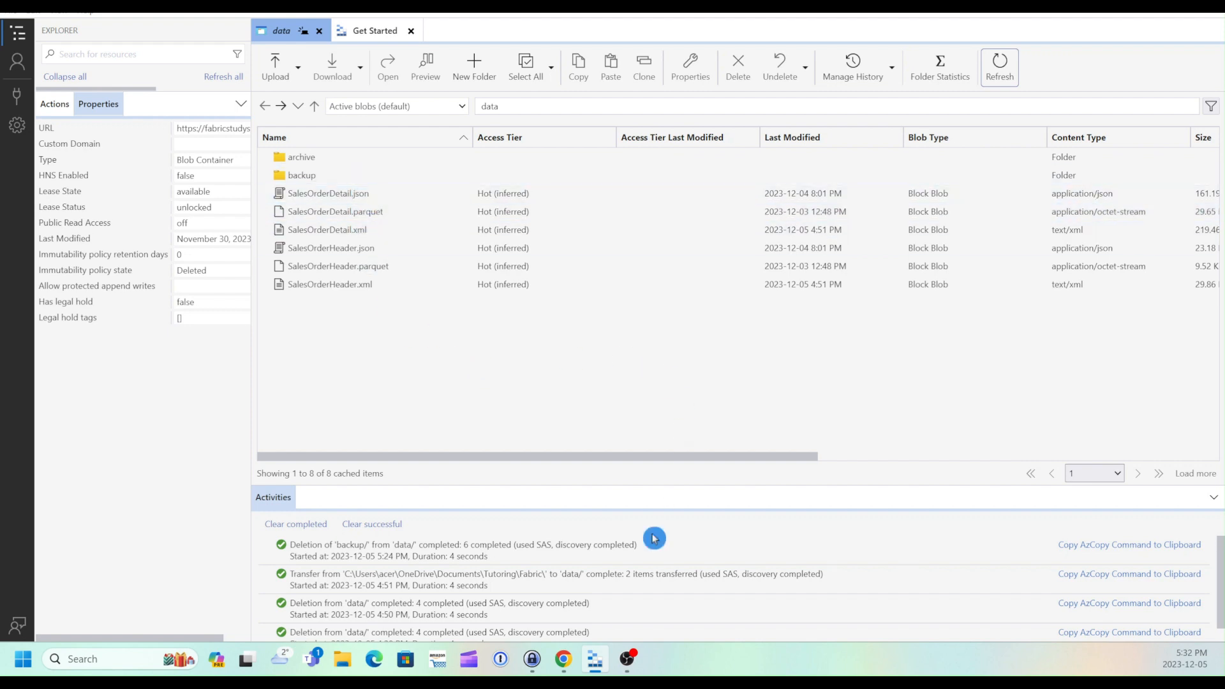
pyautogui.click(563, 665)
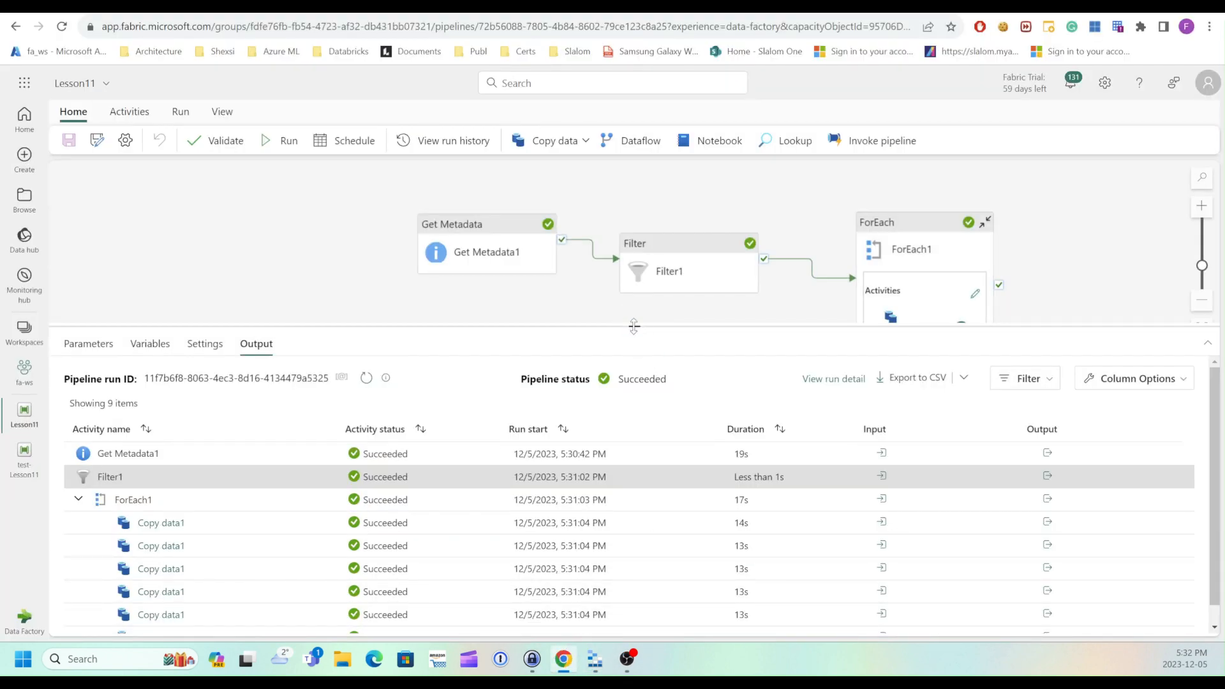
# - Open the inner canvas of ForEach1 and reposition its Copy data1 activity to make room for another activity
pyautogui.moveTo(633, 325); pyautogui.dragTo(654, 398)
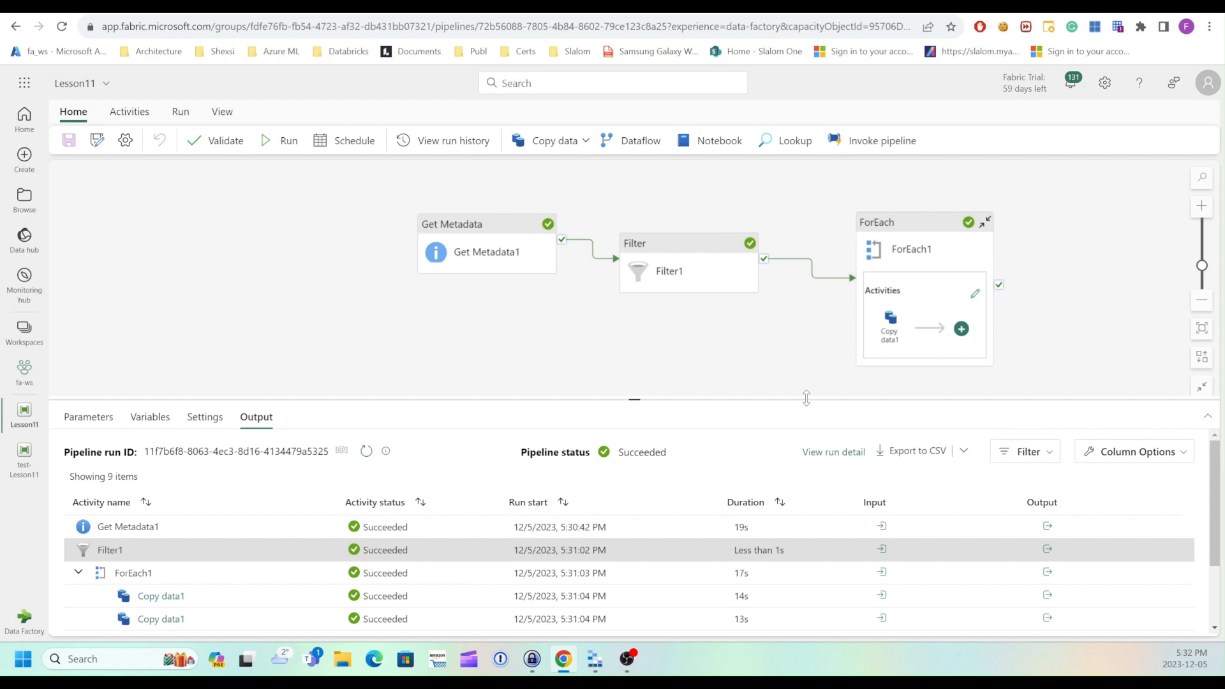
pyautogui.click(910, 229)
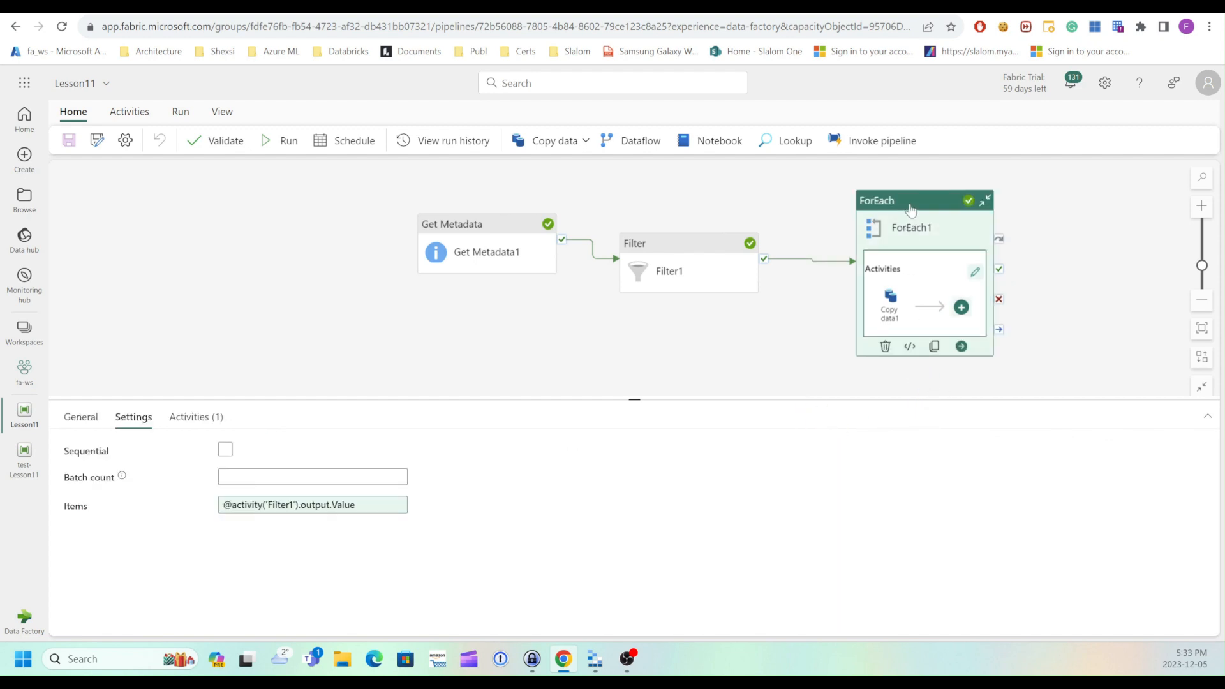
pyautogui.doubleClick(911, 206)
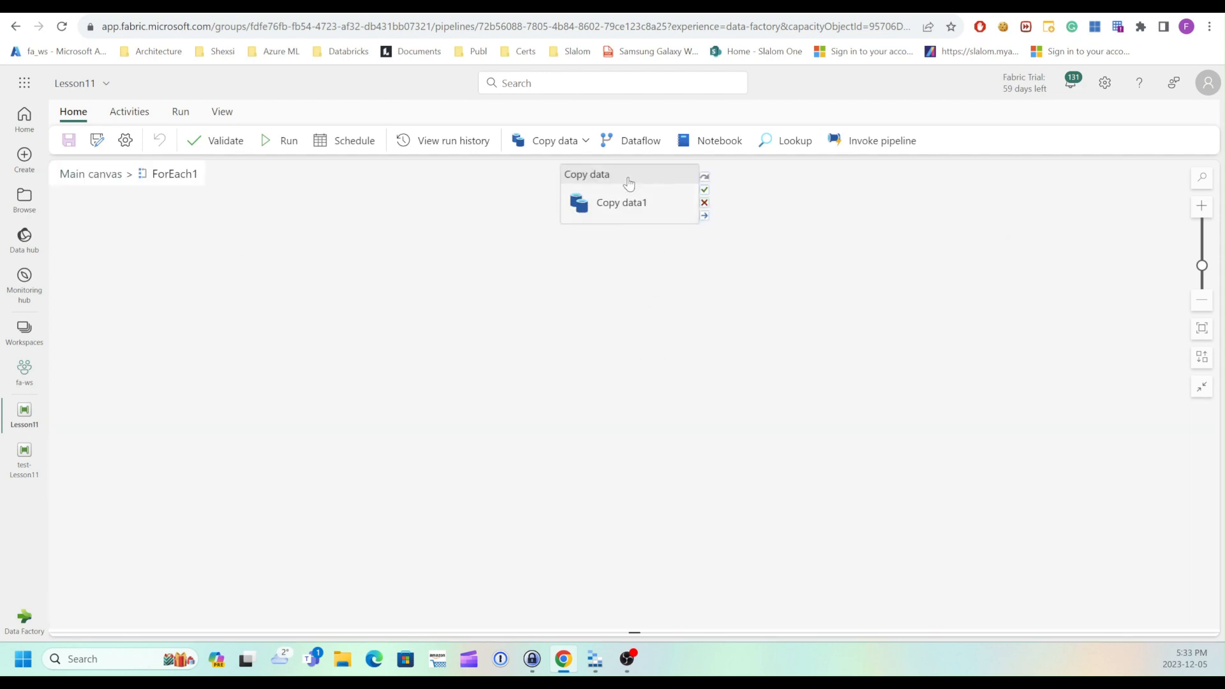
pyautogui.moveTo(631, 202); pyautogui.dragTo(585, 251)
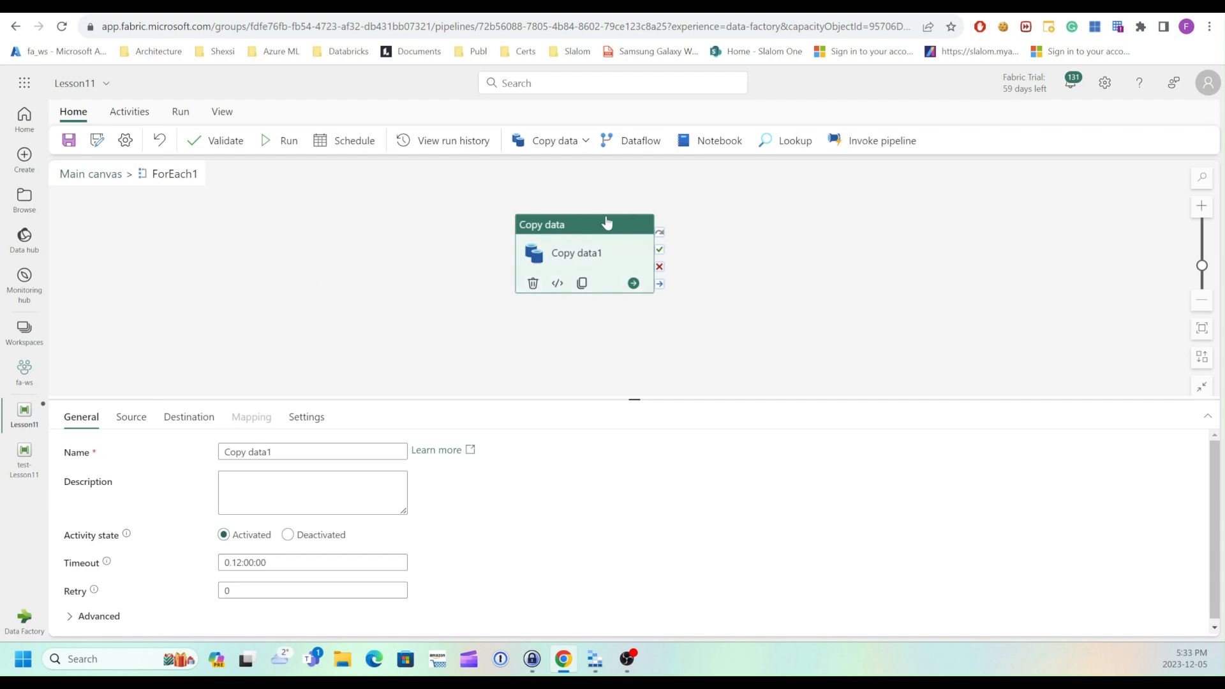
# - Add an If Condition activity inside ForEach1 and place it to the left of Copy data1
pyautogui.click(141, 112)
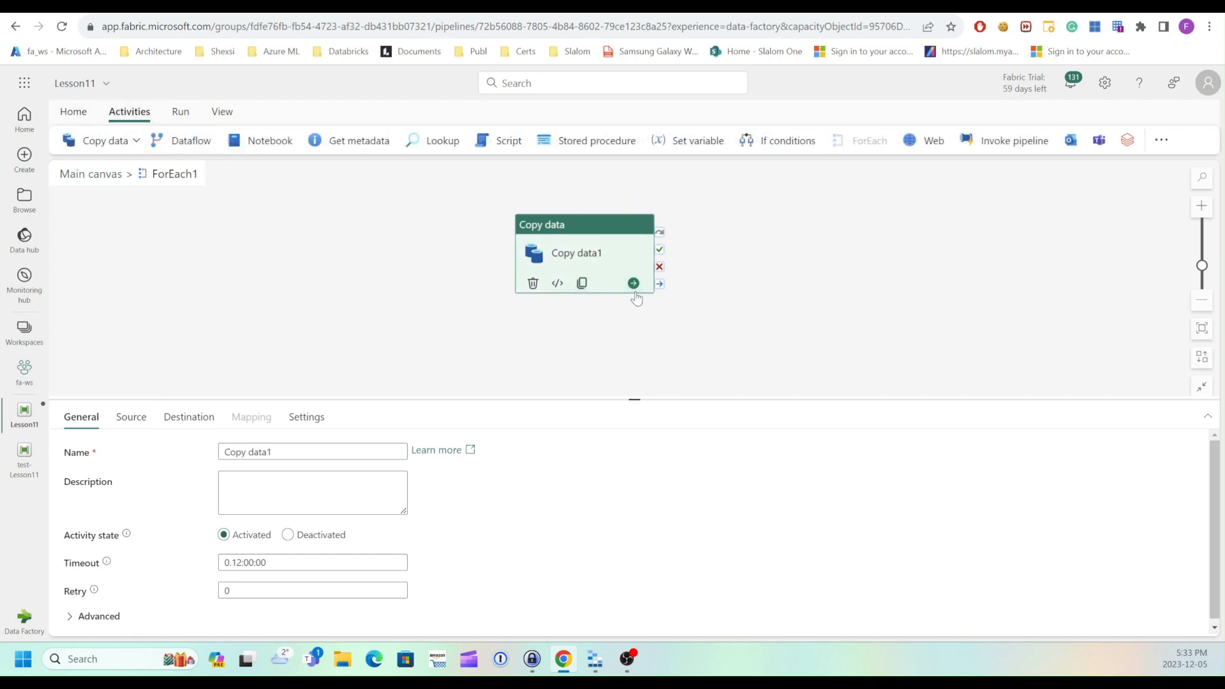
pyautogui.click(763, 140)
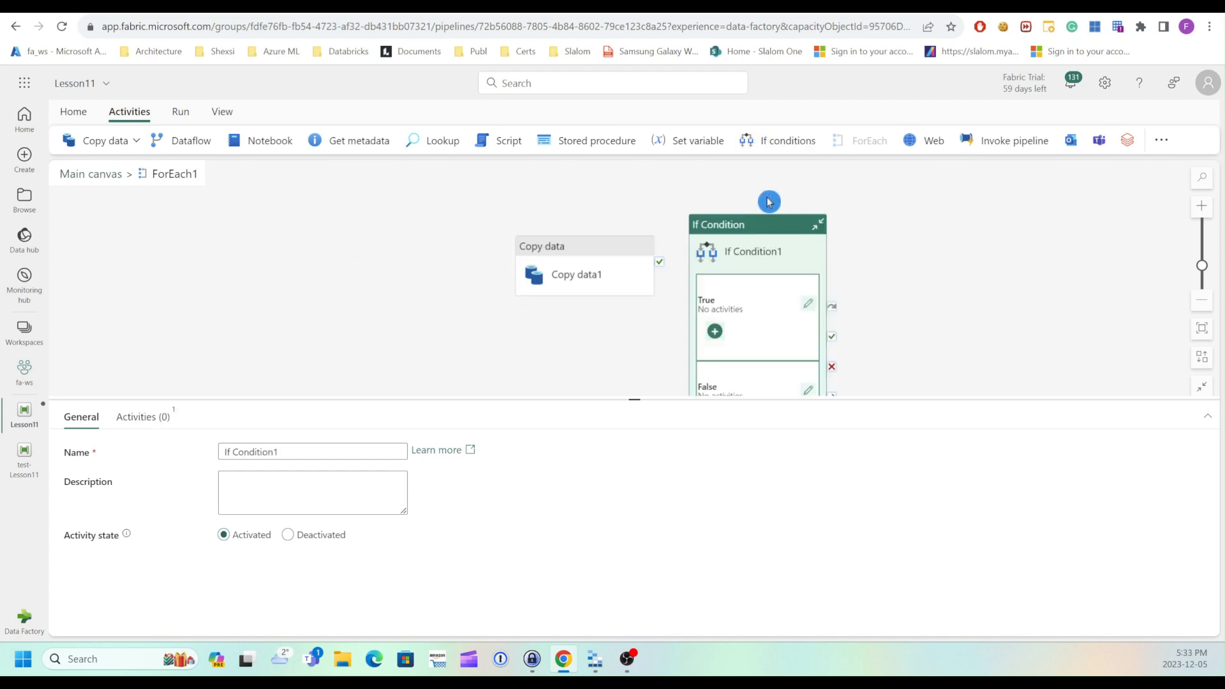
pyautogui.moveTo(769, 201); pyautogui.dragTo(376, 191)
pyautogui.moveTo(634, 399); pyautogui.dragTo(637, 440)
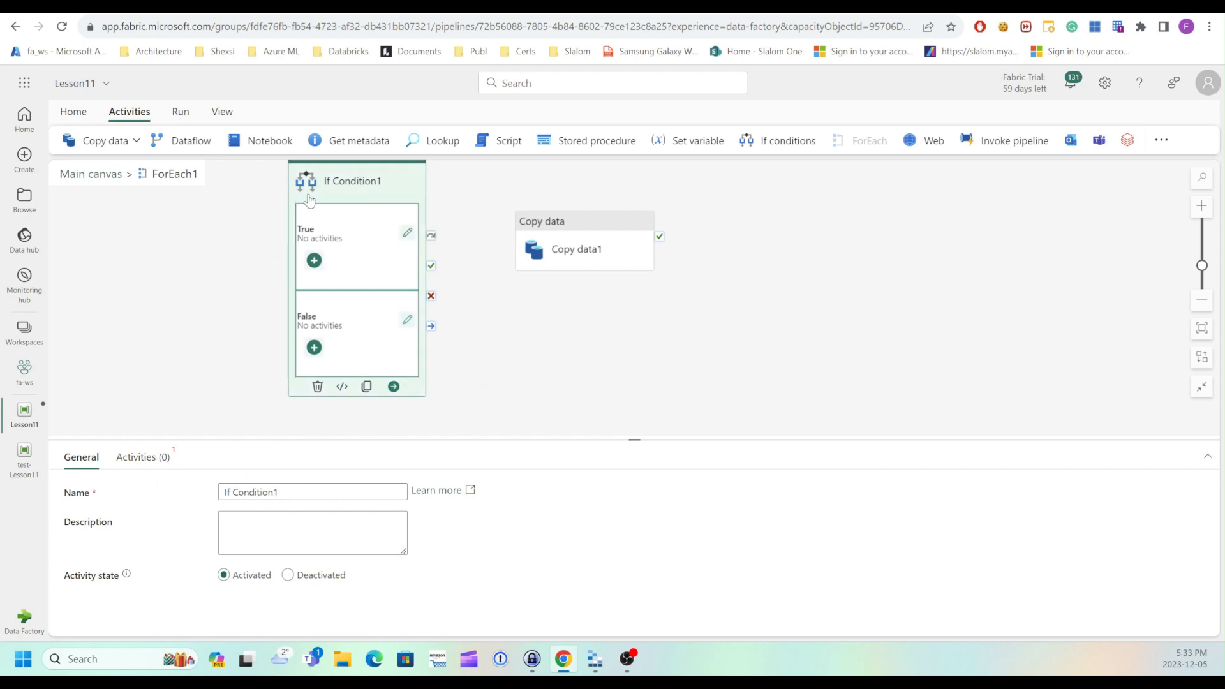
# - Start the If Condition1 expression as dynamic content by inserting the string function endswith
pyautogui.click(145, 457)
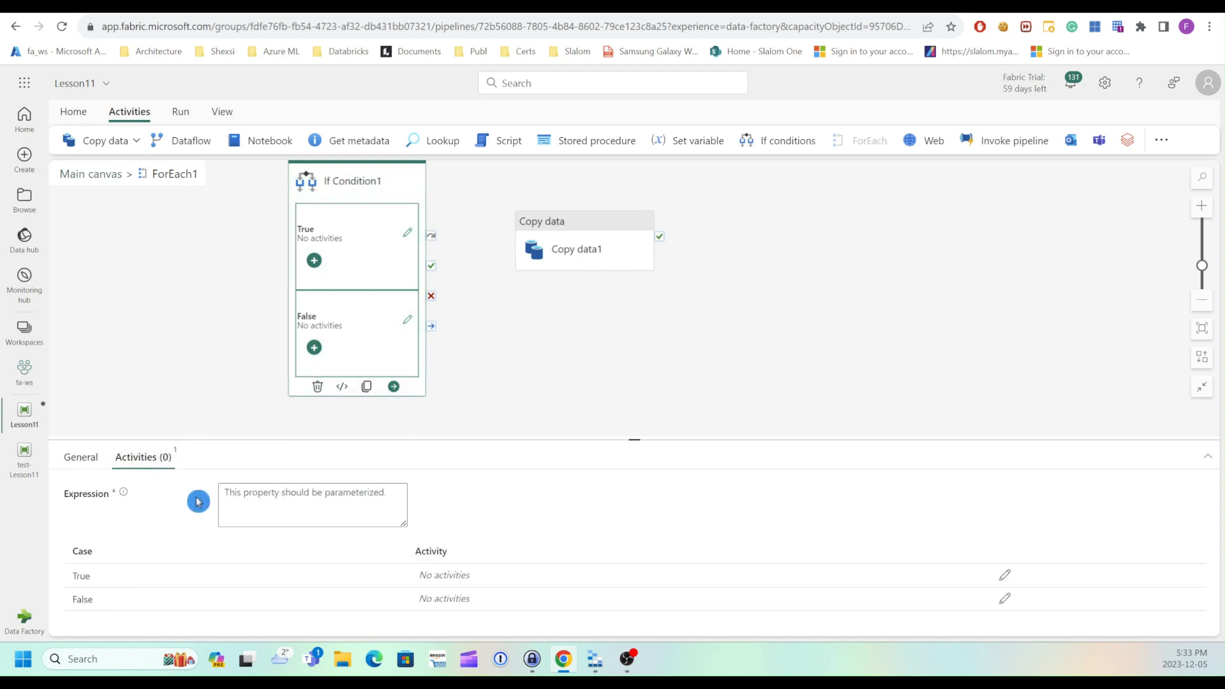
pyautogui.click(261, 496)
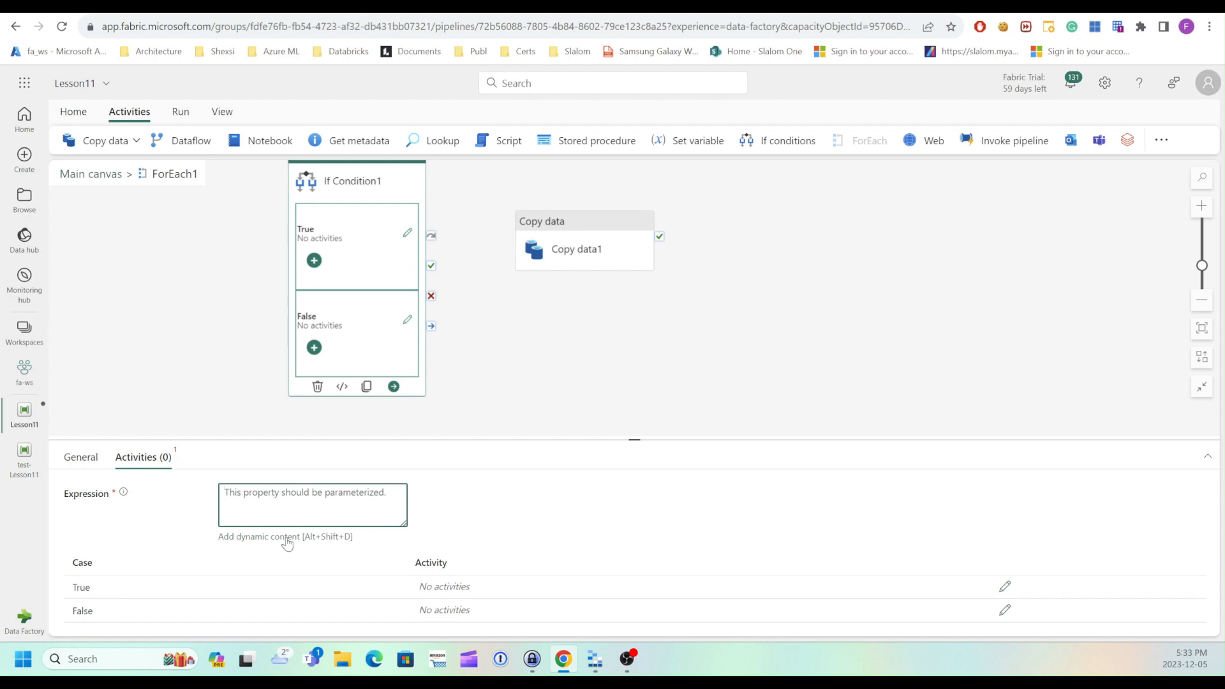
pyautogui.click(287, 539)
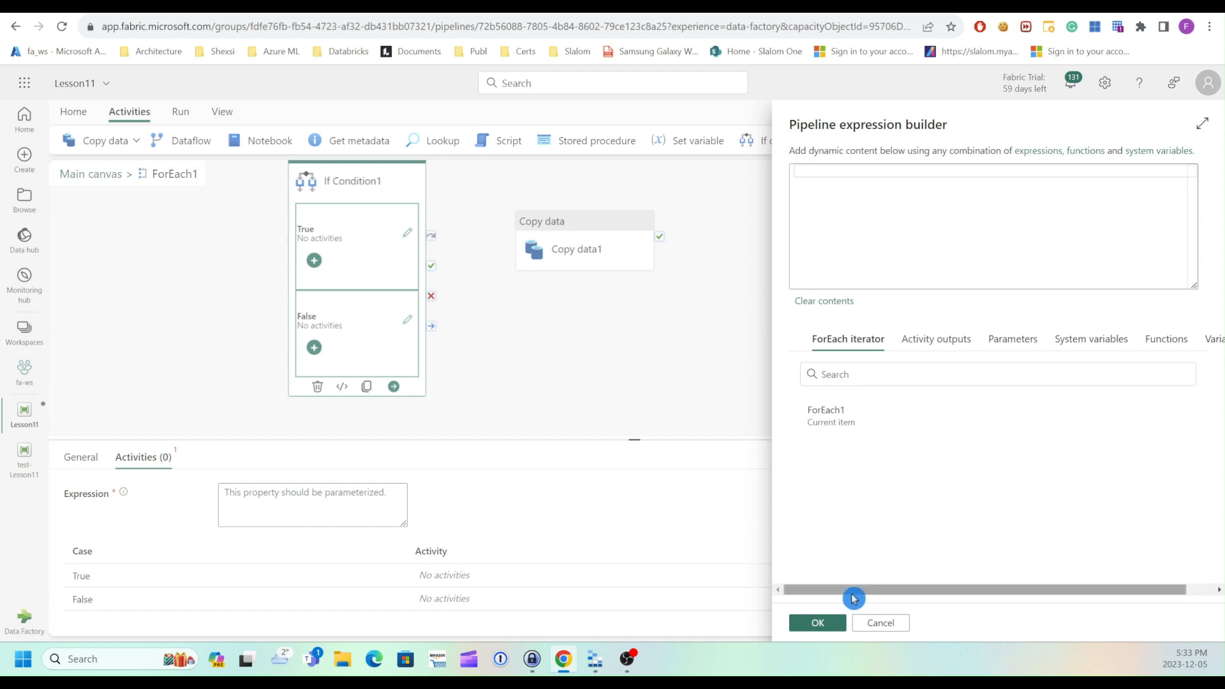
pyautogui.moveTo(853, 591); pyautogui.dragTo(902, 601)
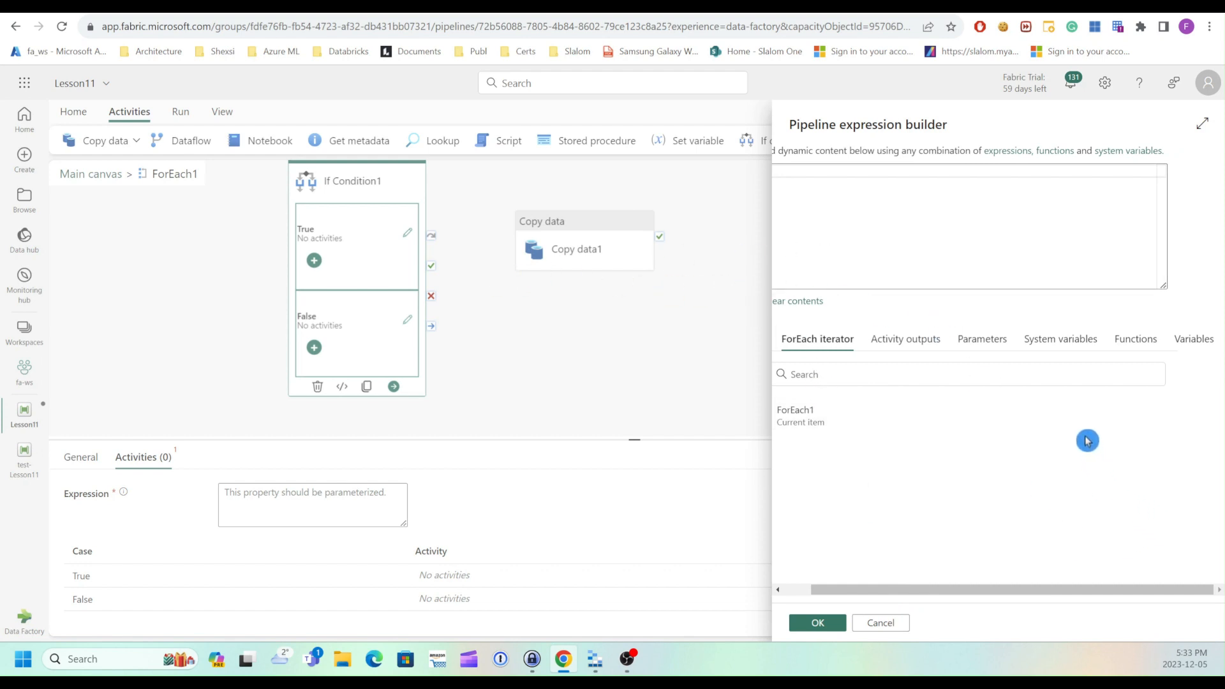
pyautogui.click(1118, 345)
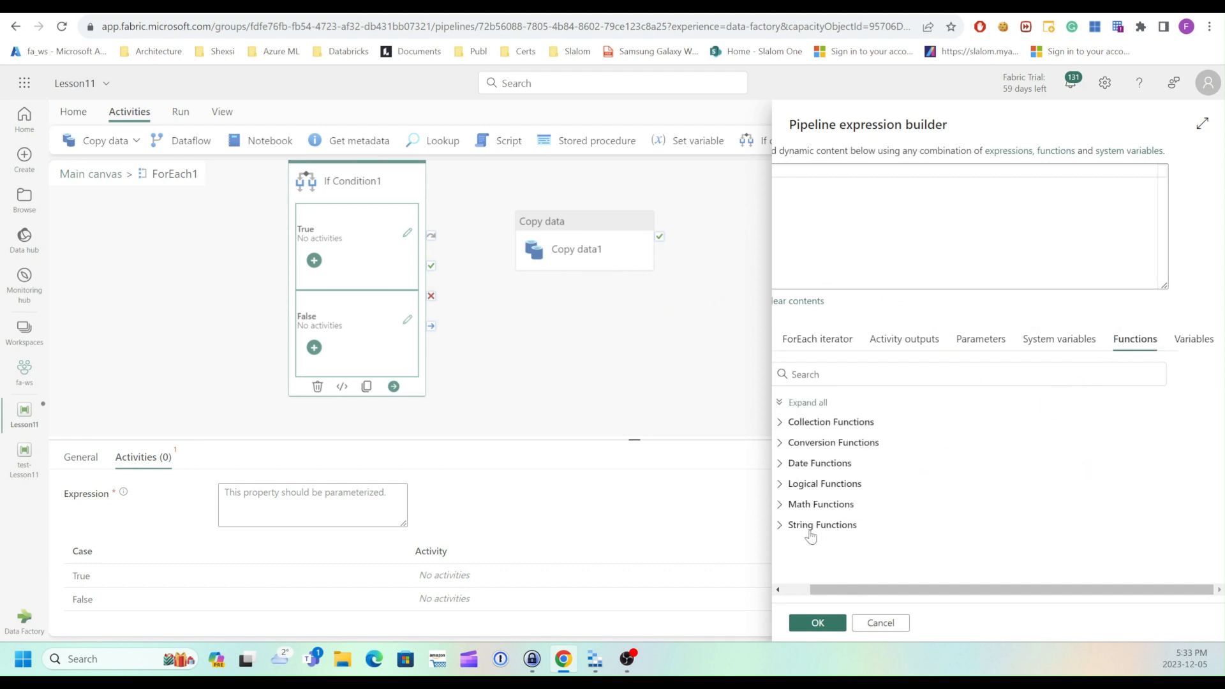
pyautogui.click(781, 528)
pyautogui.scroll(-2, 940, 424)
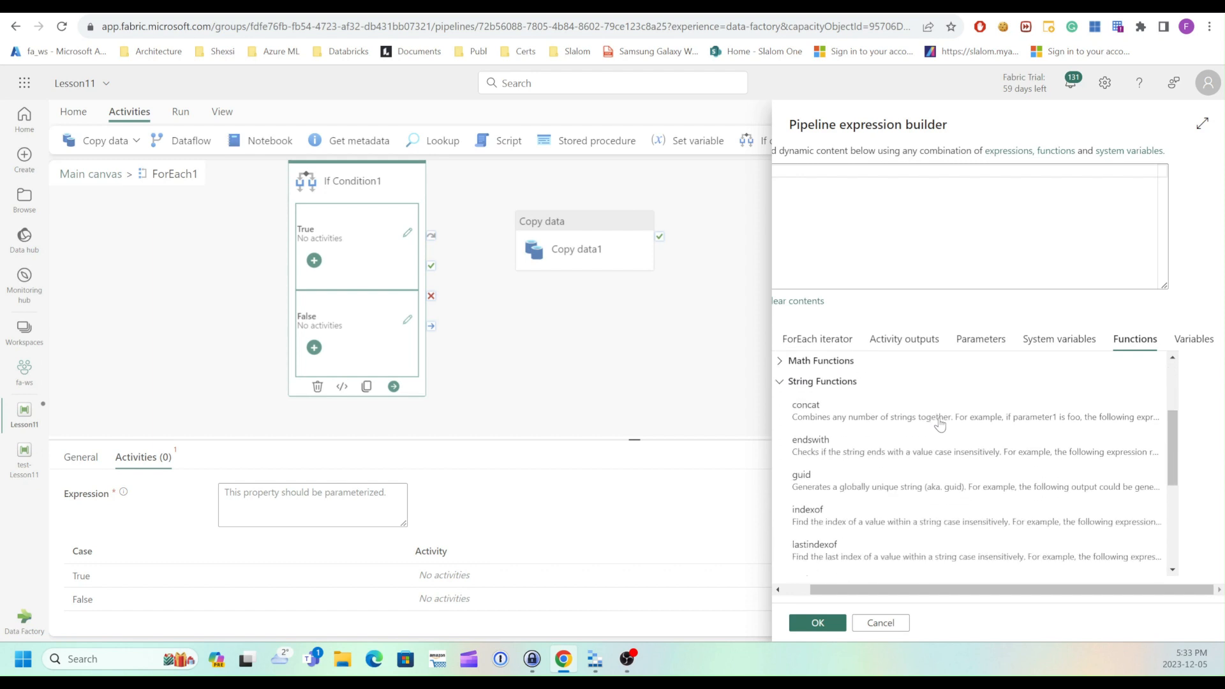
pyautogui.scroll(-3, 939, 424)
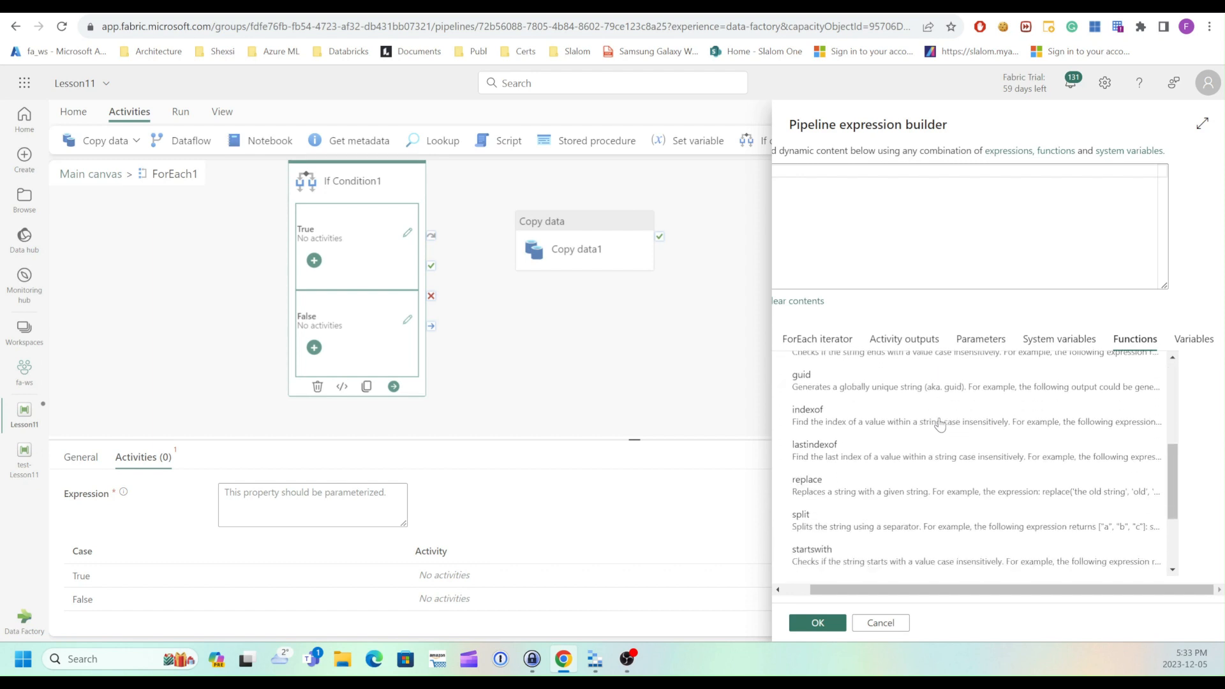
pyautogui.scroll(-1, 940, 424)
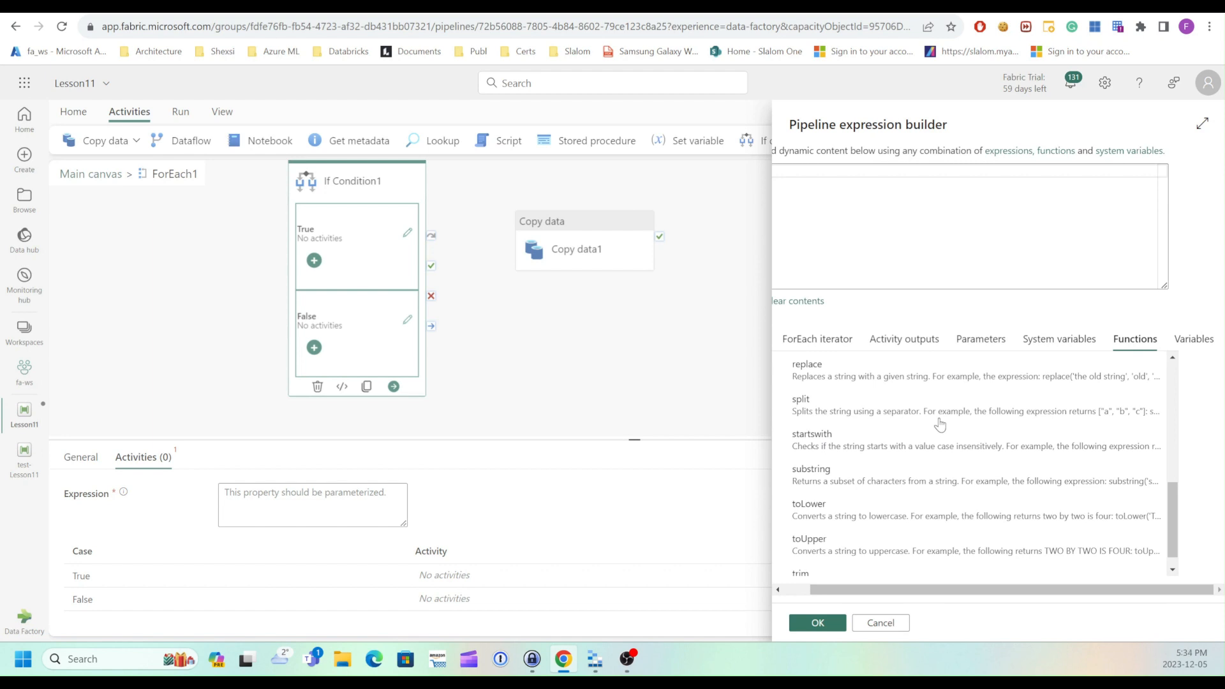
pyautogui.scroll(-1, 940, 425)
pyautogui.scroll(3, 939, 423)
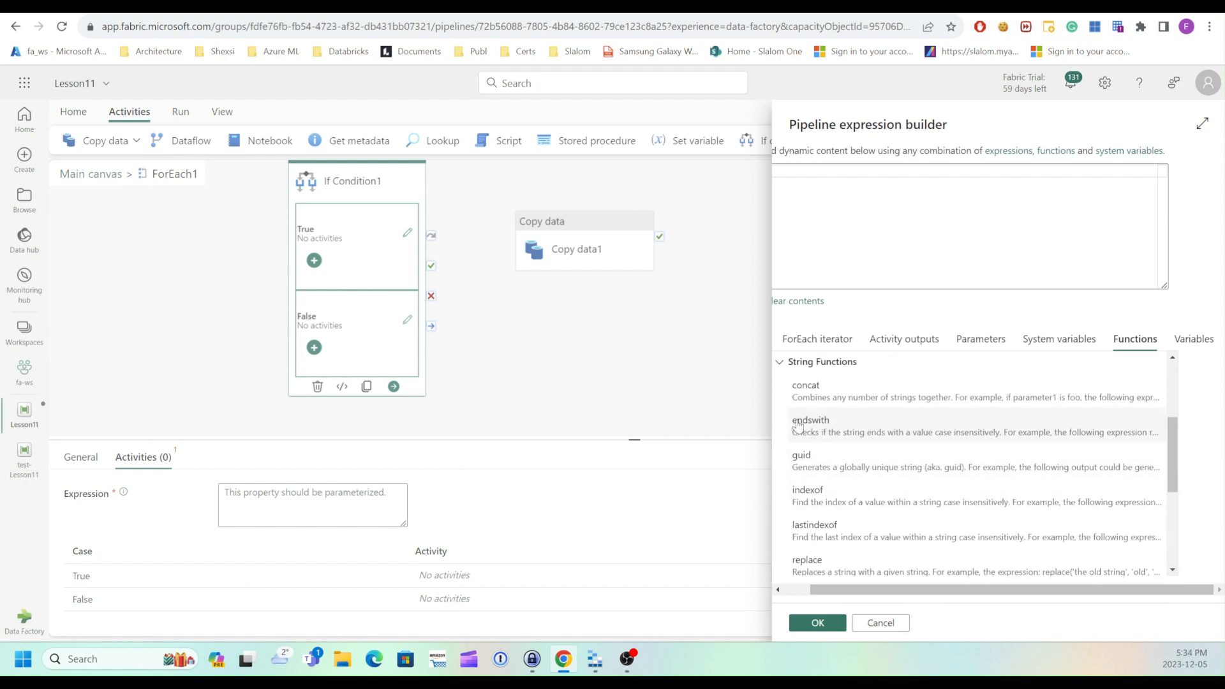
pyautogui.click(821, 433)
pyautogui.click(797, 595)
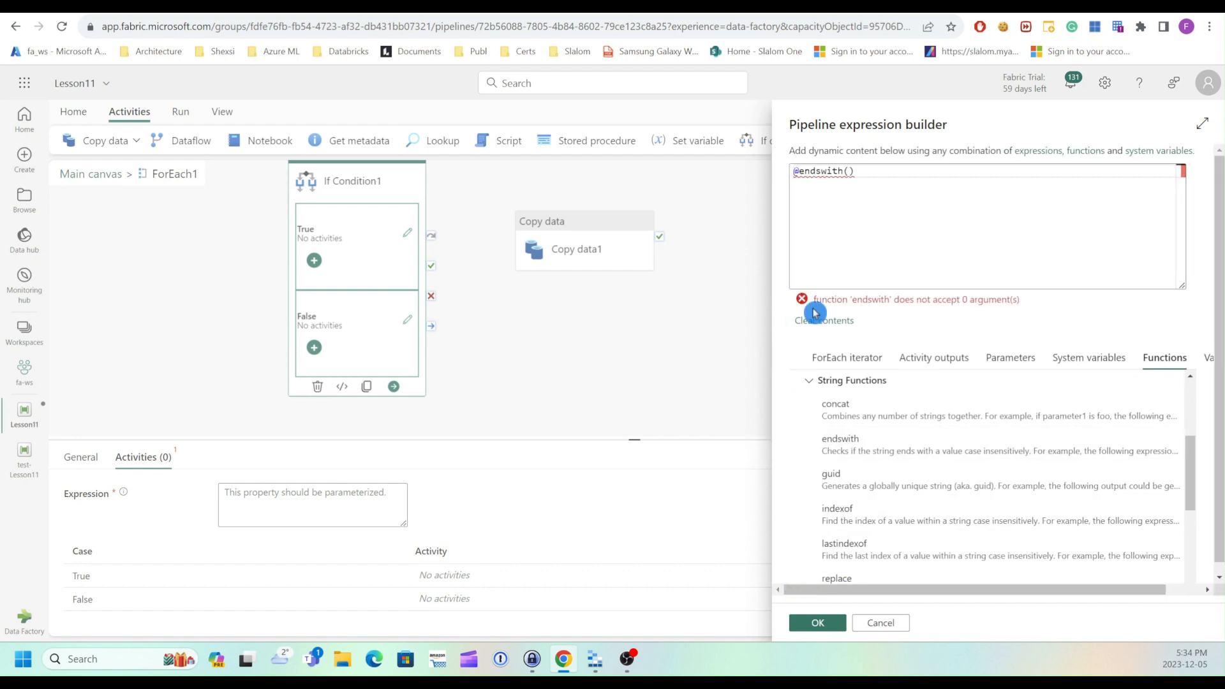
pyautogui.click(848, 171)
pyautogui.click(836, 357)
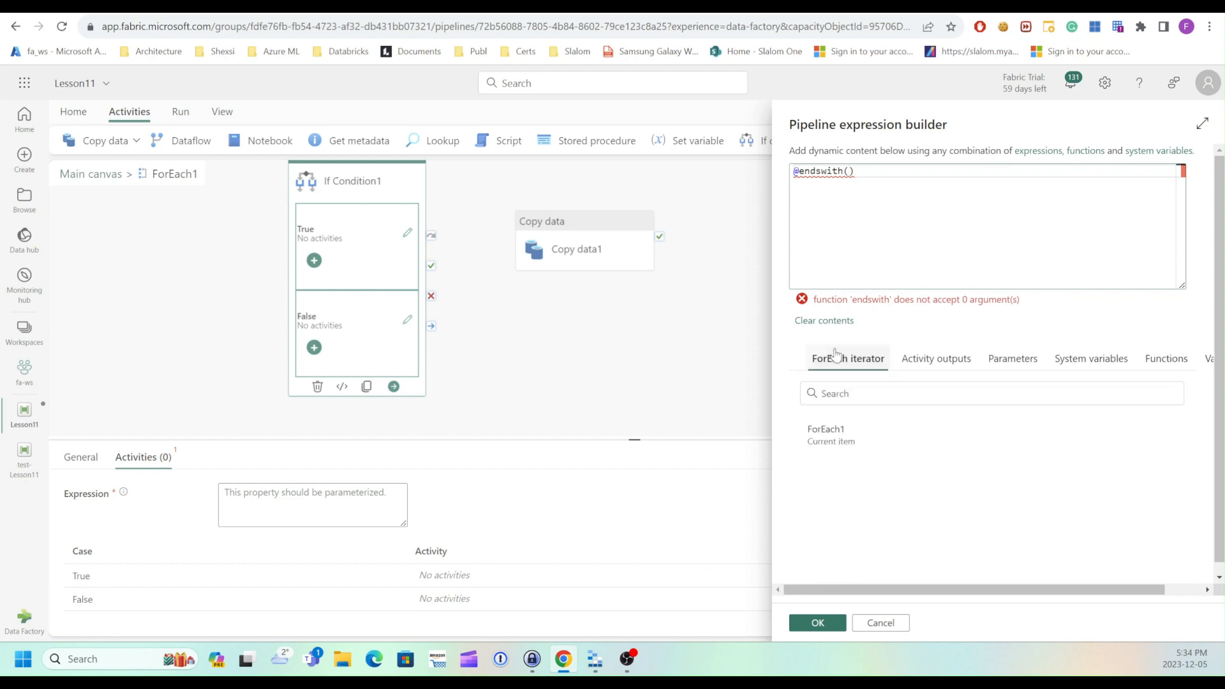
pyautogui.click(828, 435)
pyautogui.click(866, 169)
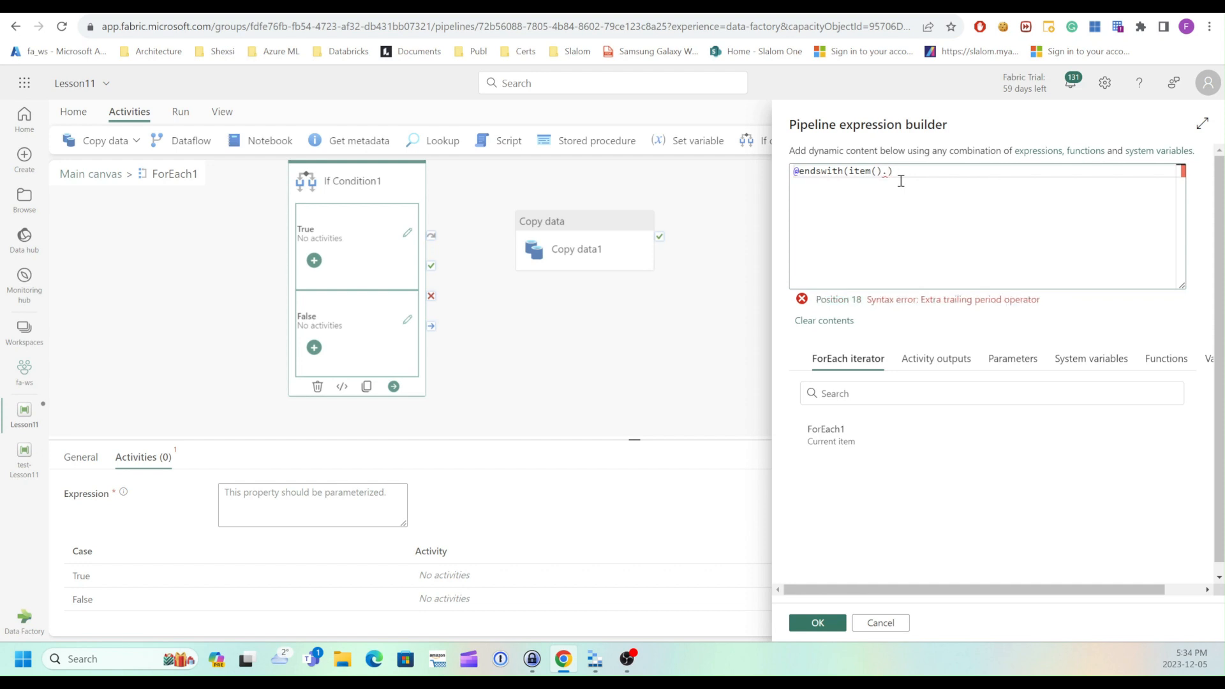
pyautogui.write('.name')
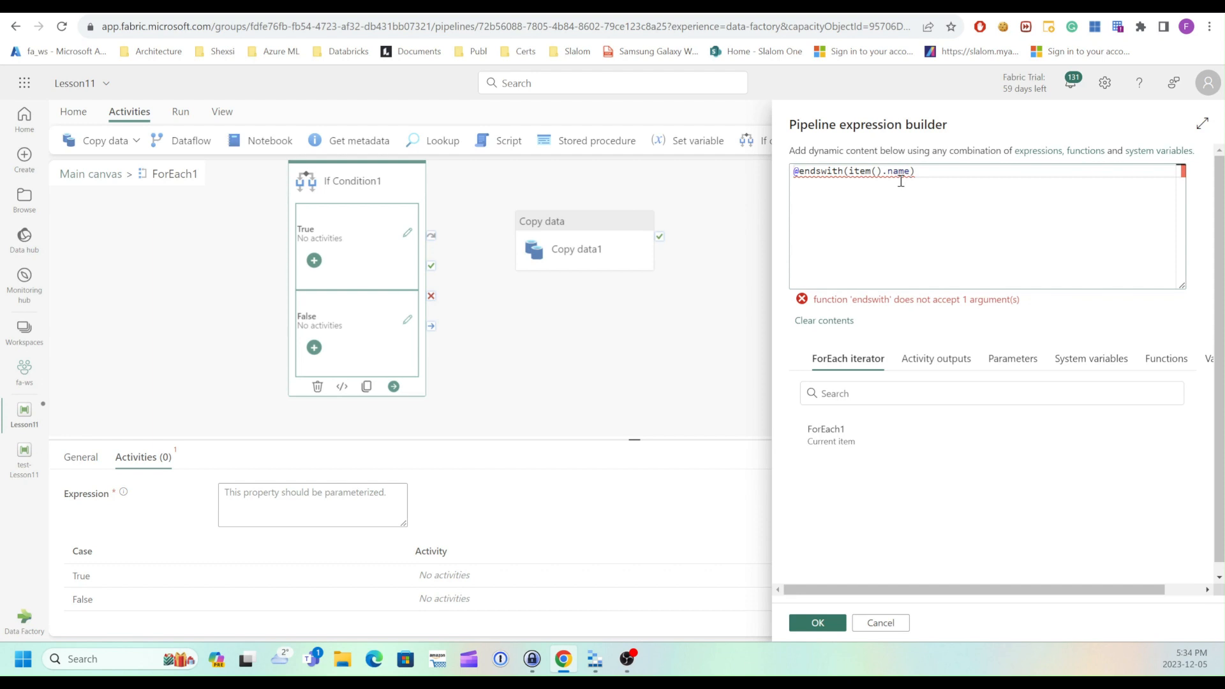
pyautogui.write(',')
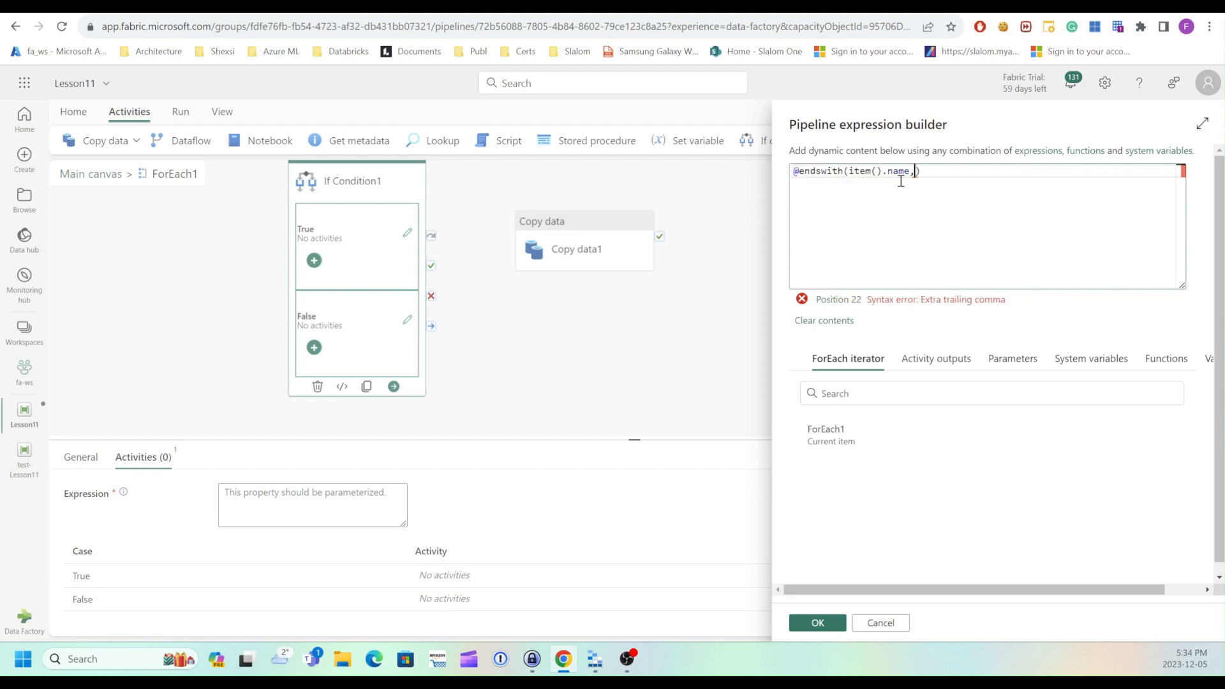
pyautogui.write("'")
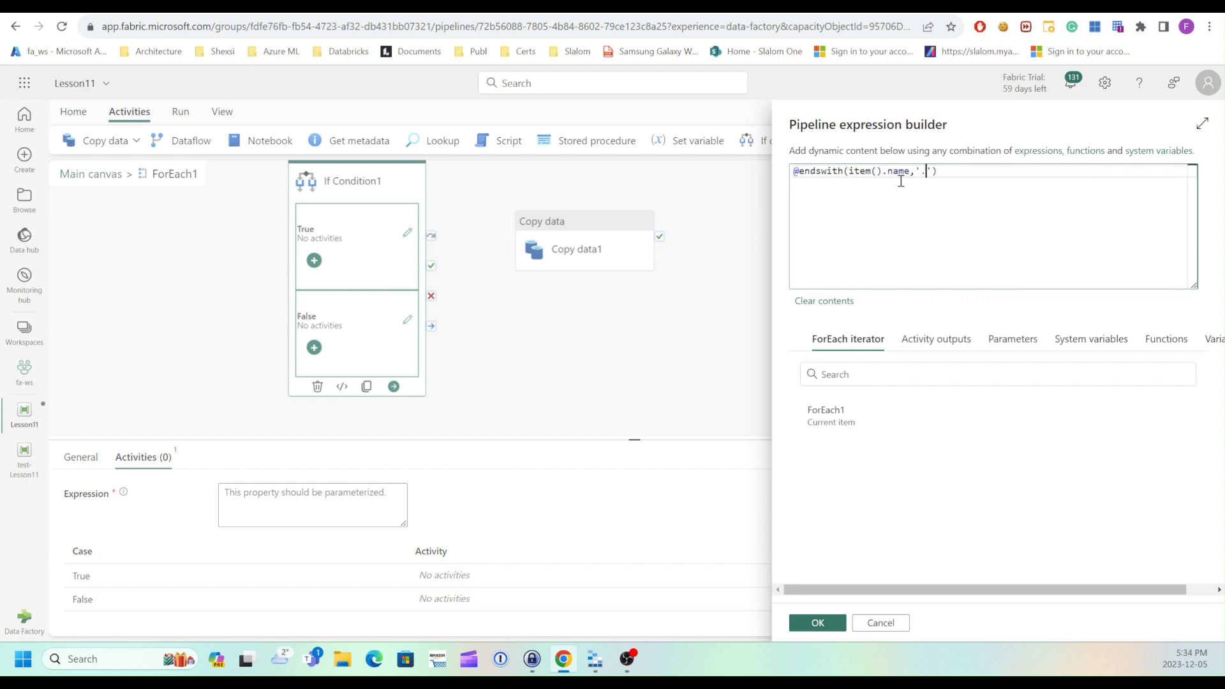
pyautogui.write('.parquet')
pyautogui.click(823, 625)
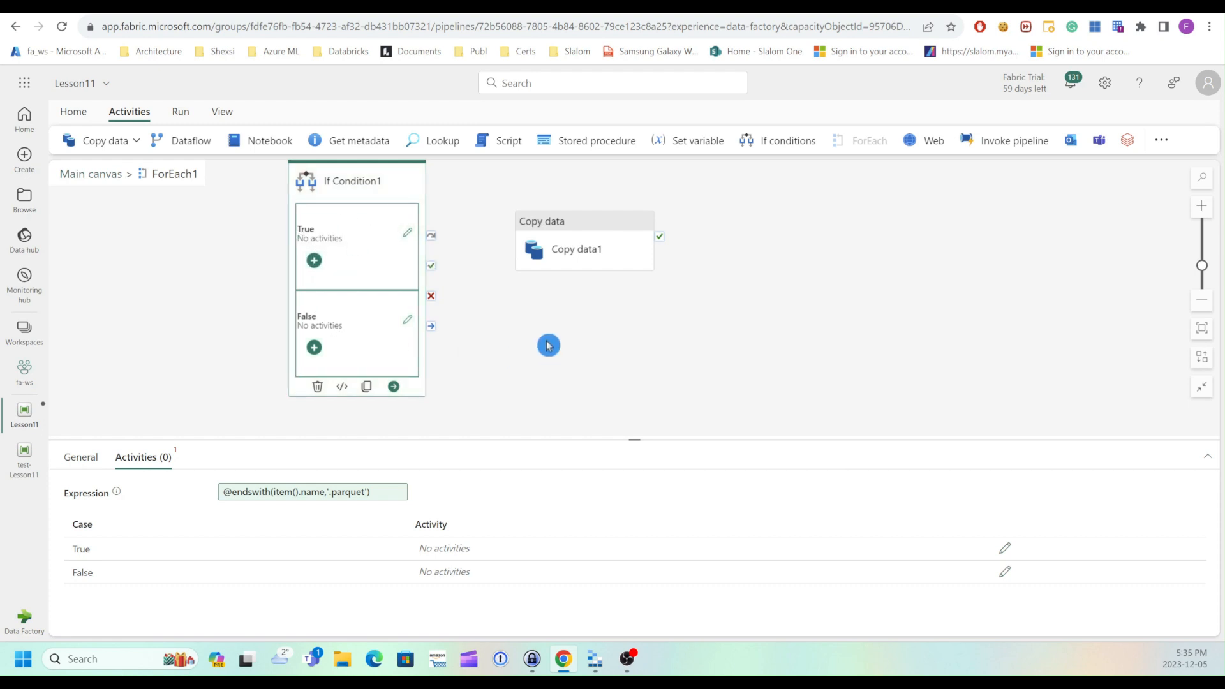
# - Cut Copy data1 from ForEach1, paste it into the True activities of If Condition1, and reposition it on the canvas
pyautogui.click(583, 226)
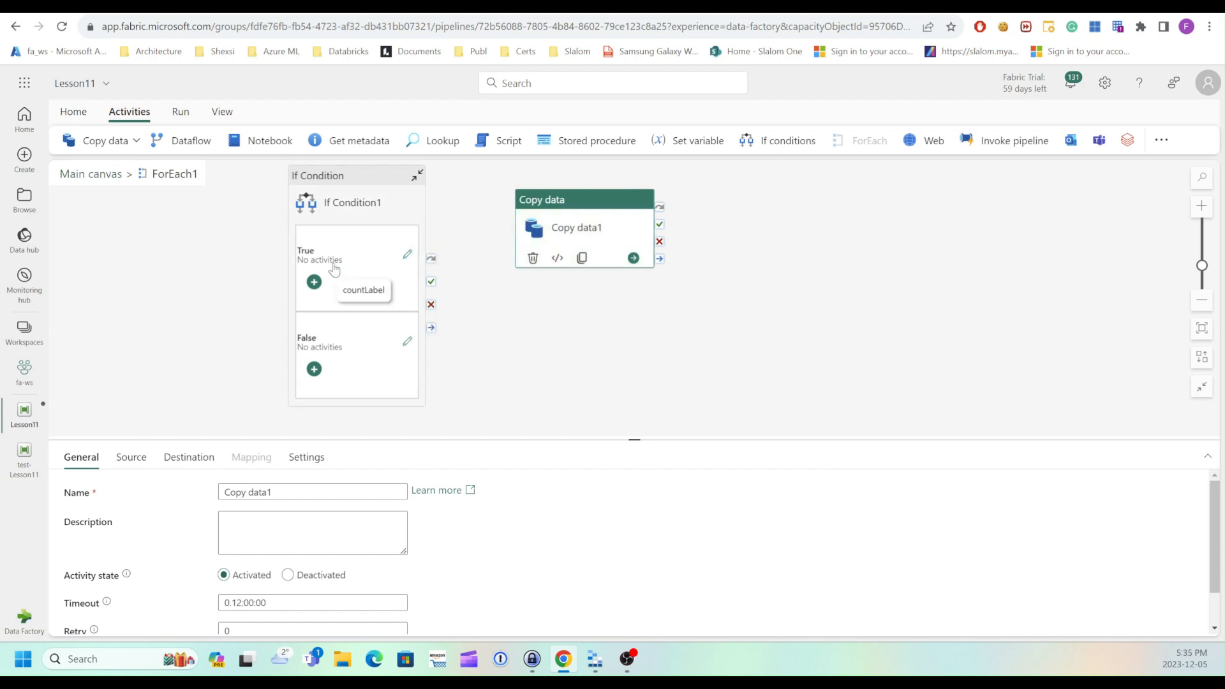
pyautogui.rightClick(569, 208)
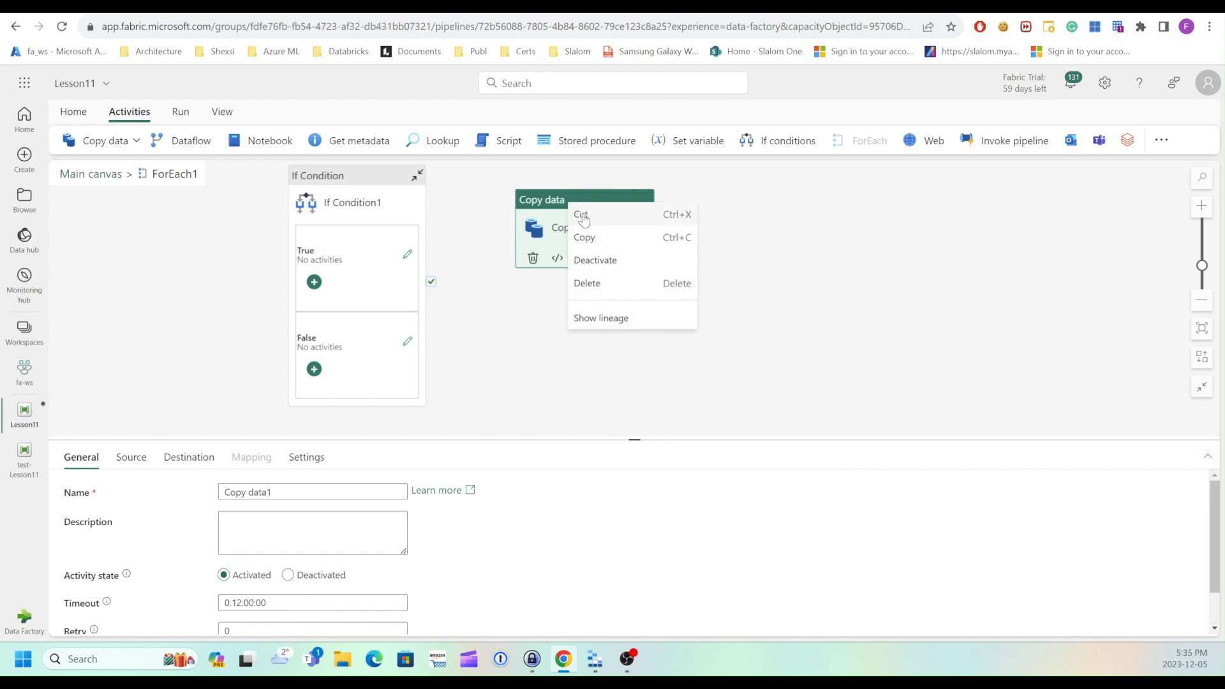
pyautogui.click(583, 217)
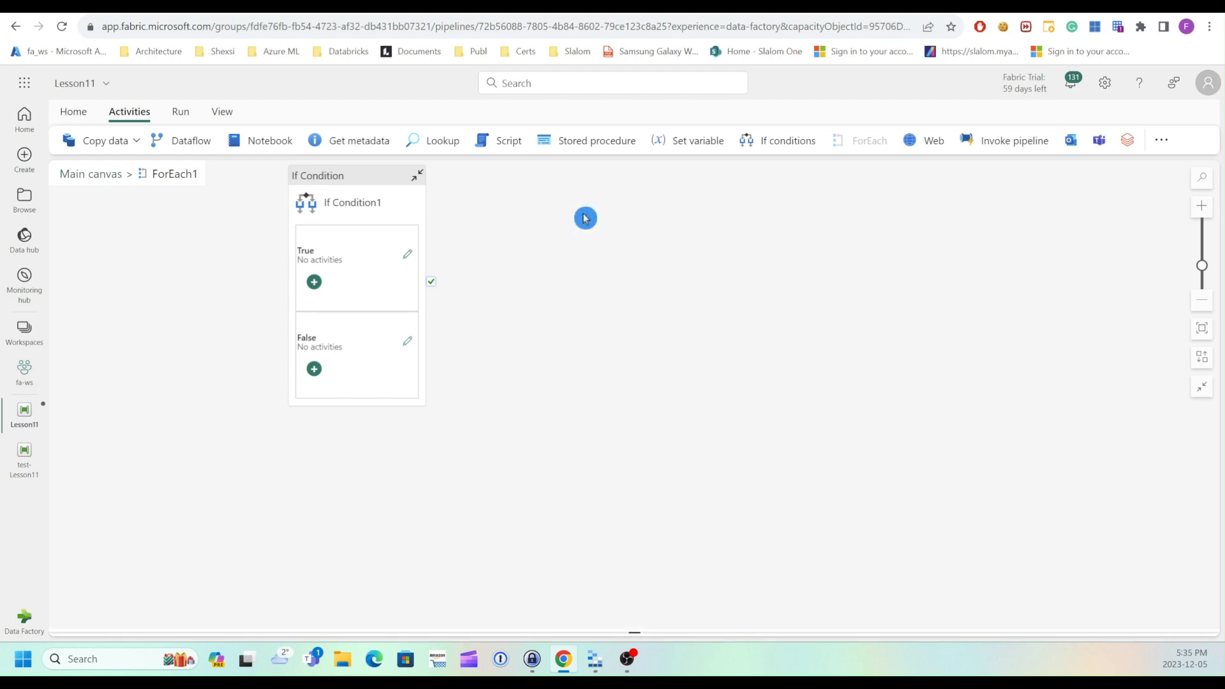
pyautogui.click(409, 257)
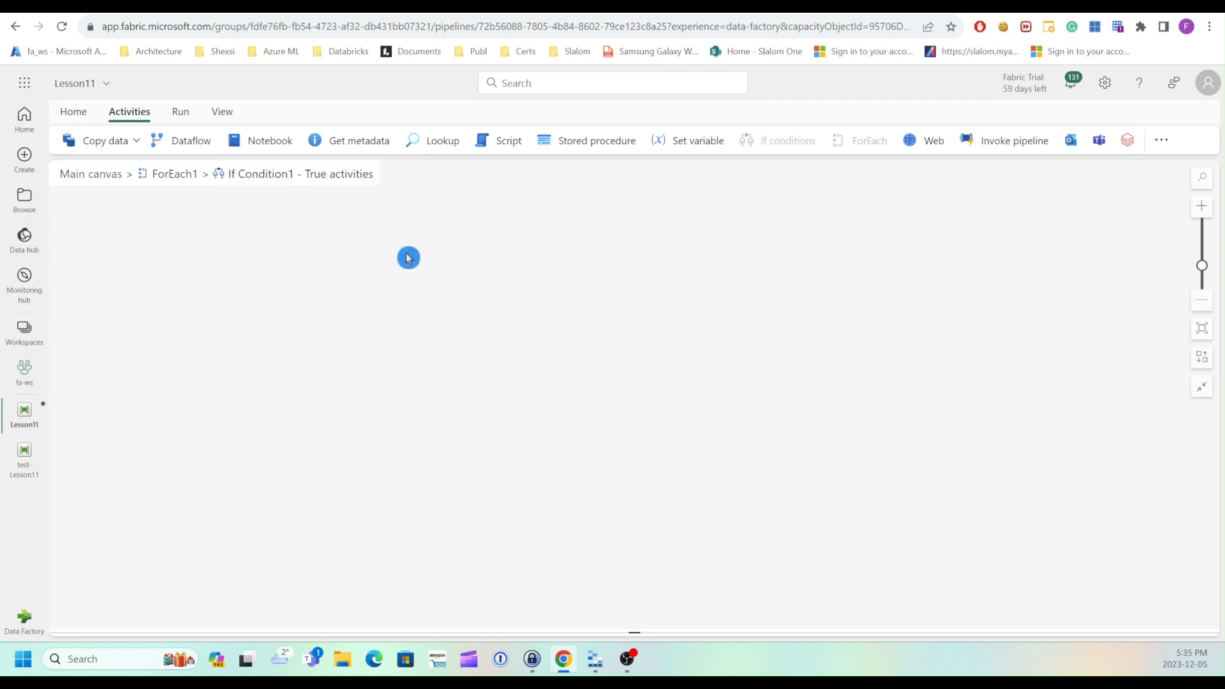
pyautogui.rightClick(344, 293)
pyautogui.click(359, 324)
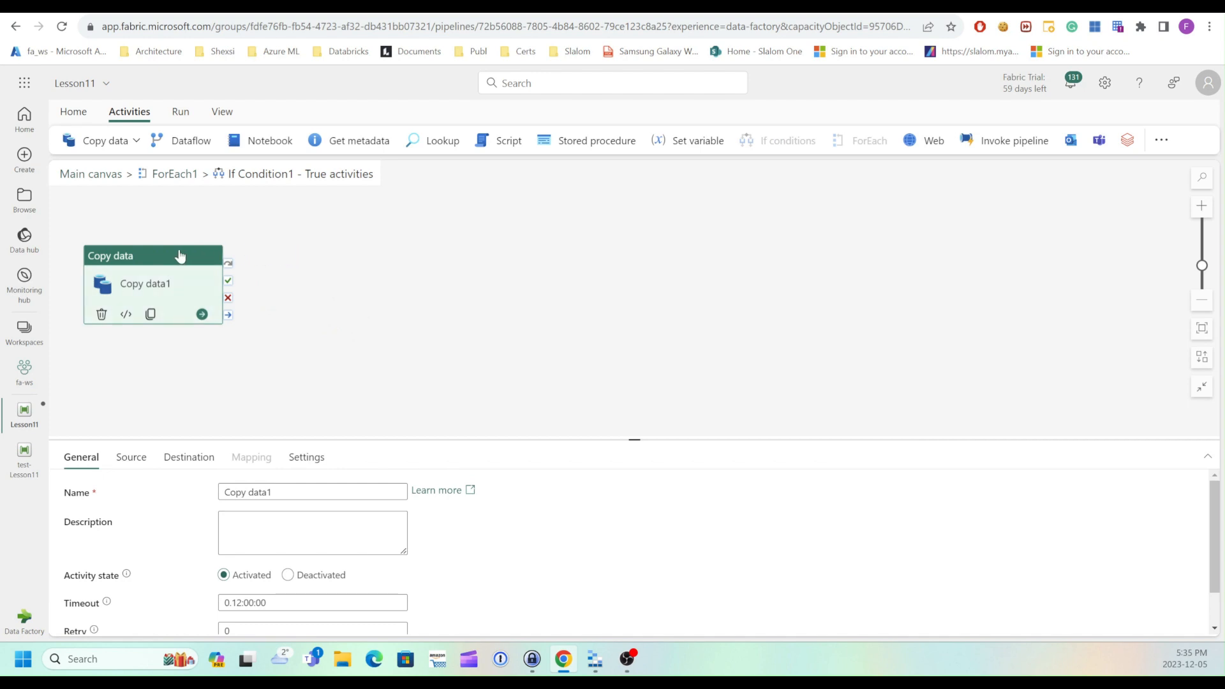
pyautogui.moveTo(180, 254); pyautogui.dragTo(298, 240)
pyautogui.click(449, 395)
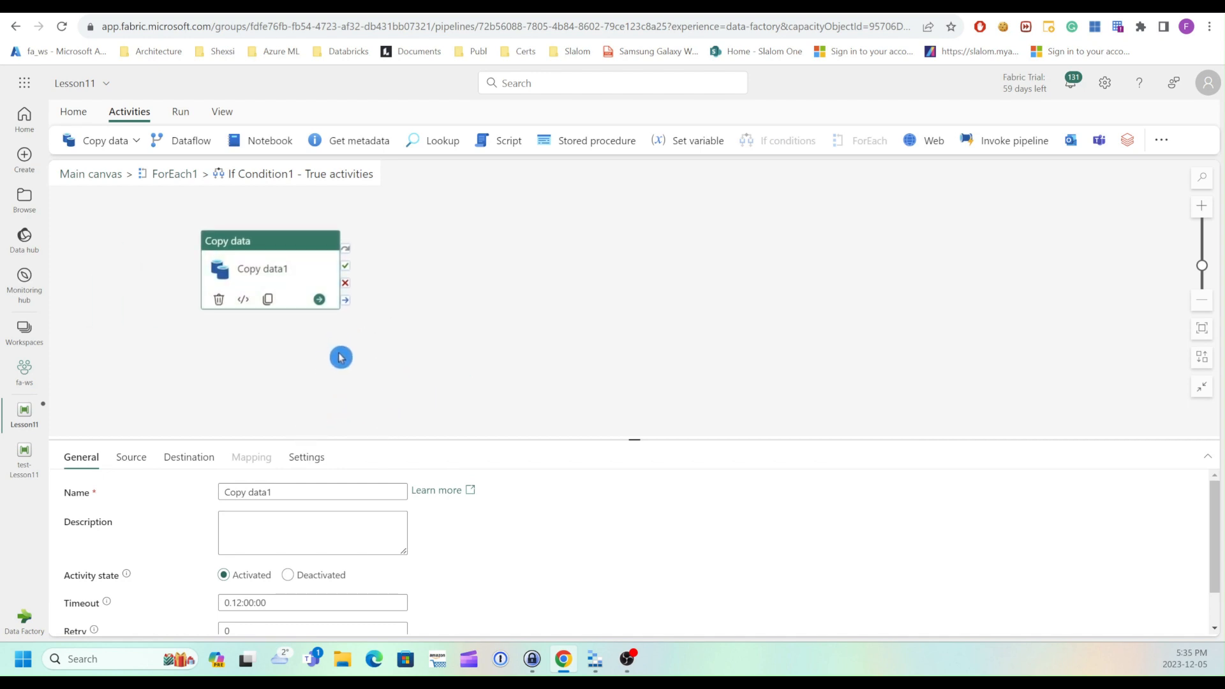
# - Review the source settings of Copy data1 and set its destination directory to parquet
pyautogui.click(131, 457)
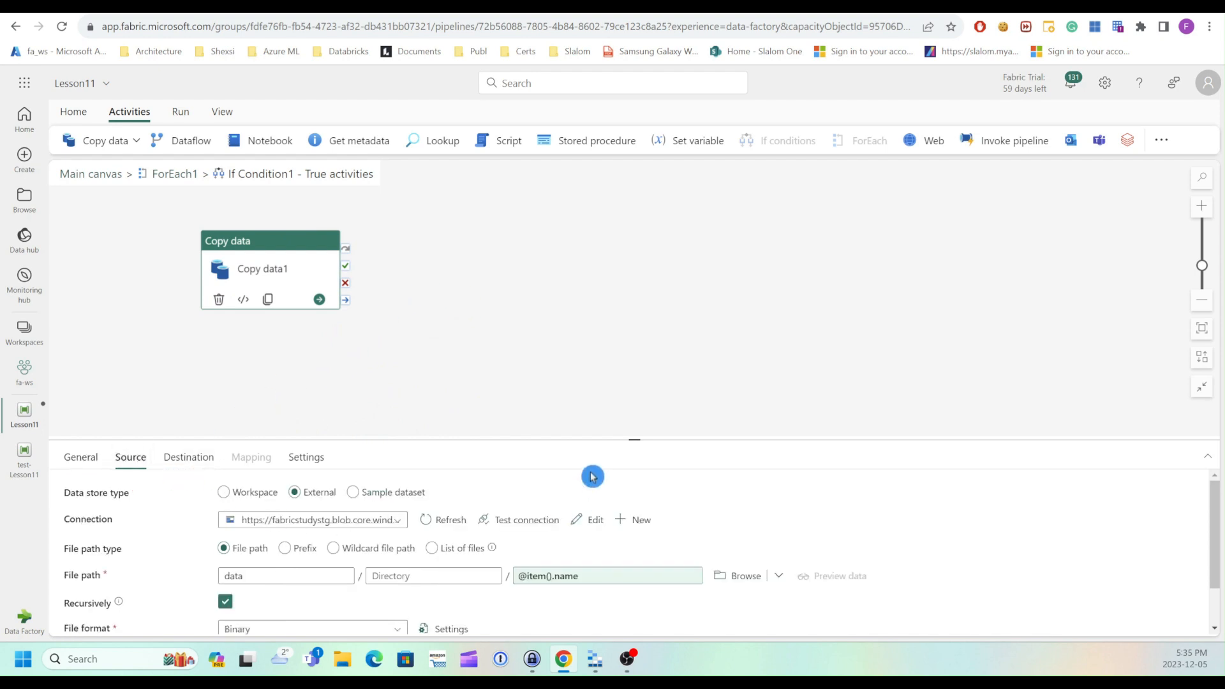
pyautogui.scroll(-2, 590, 483)
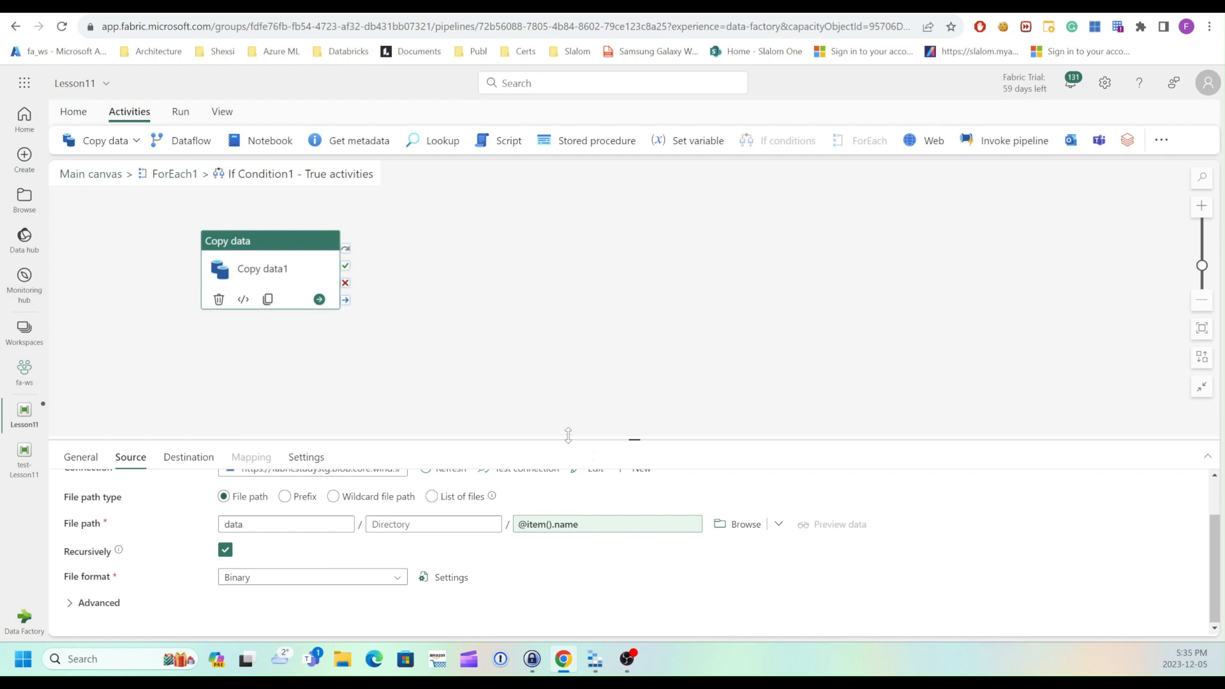
pyautogui.click(189, 458)
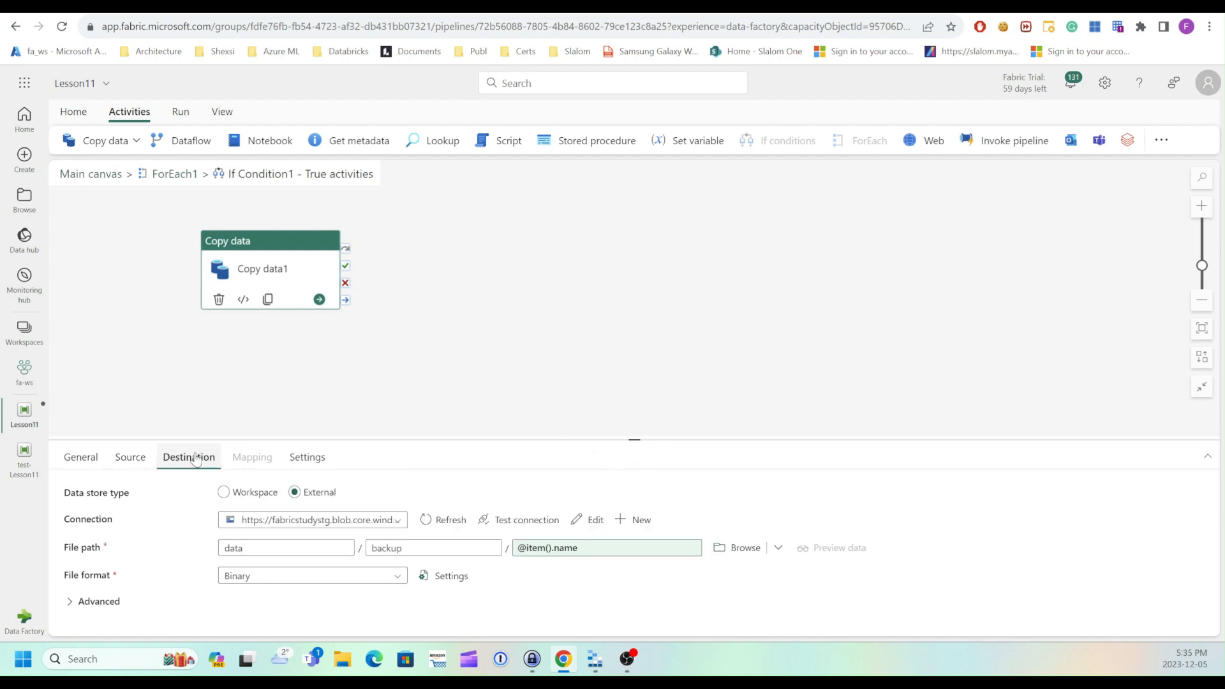
pyautogui.click(402, 544)
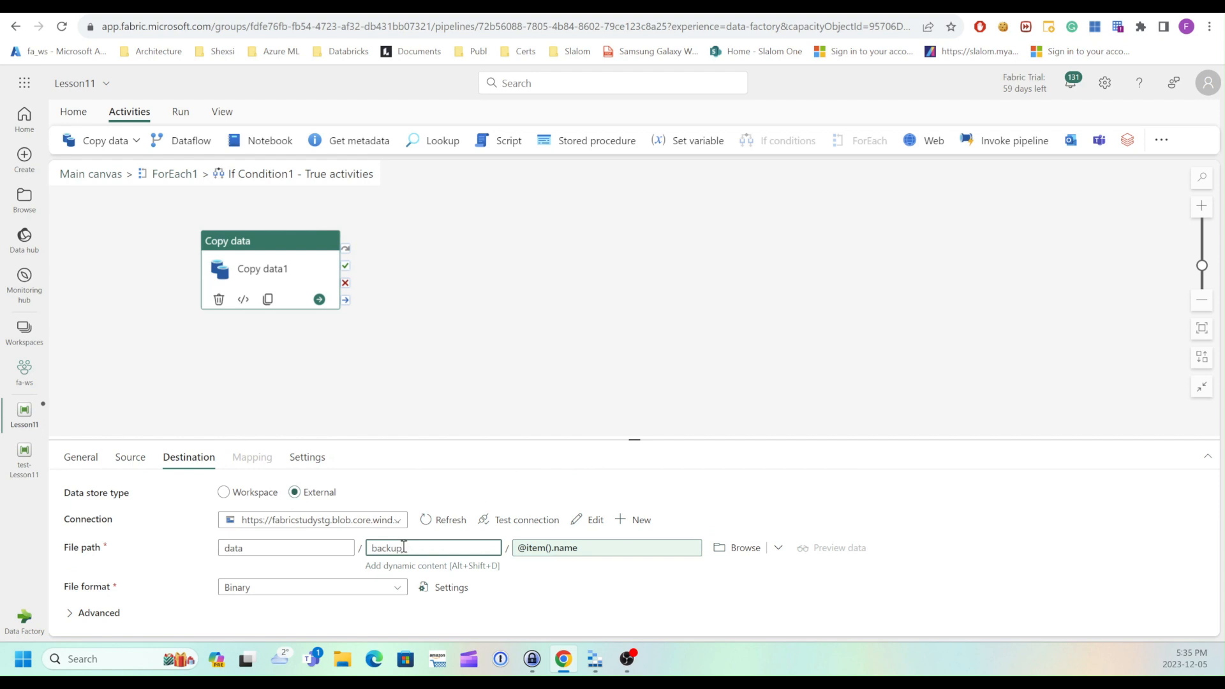
pyautogui.moveTo(410, 553); pyautogui.dragTo(358, 552)
pyautogui.press('BackSpace')
# - Copy Copy data1 from the True branch, paste it into the False activities of If Condition1, and reposition the duplicate
pyautogui.click(275, 249)
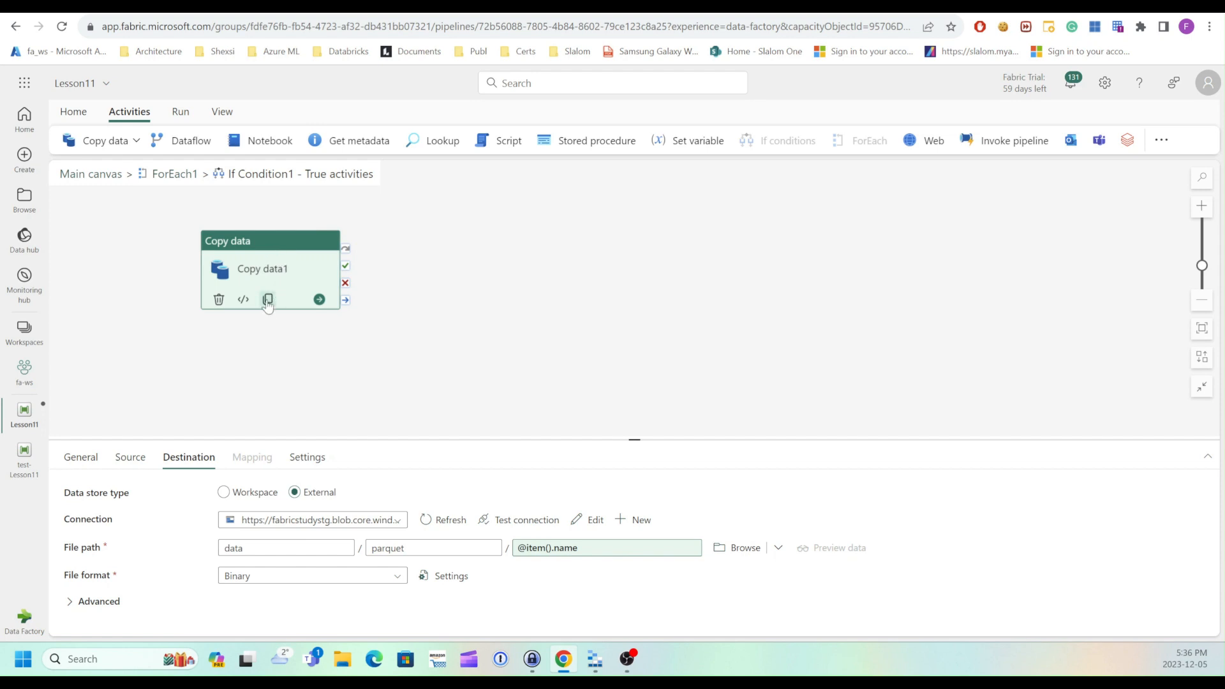
pyautogui.rightClick(268, 243)
pyautogui.click(299, 276)
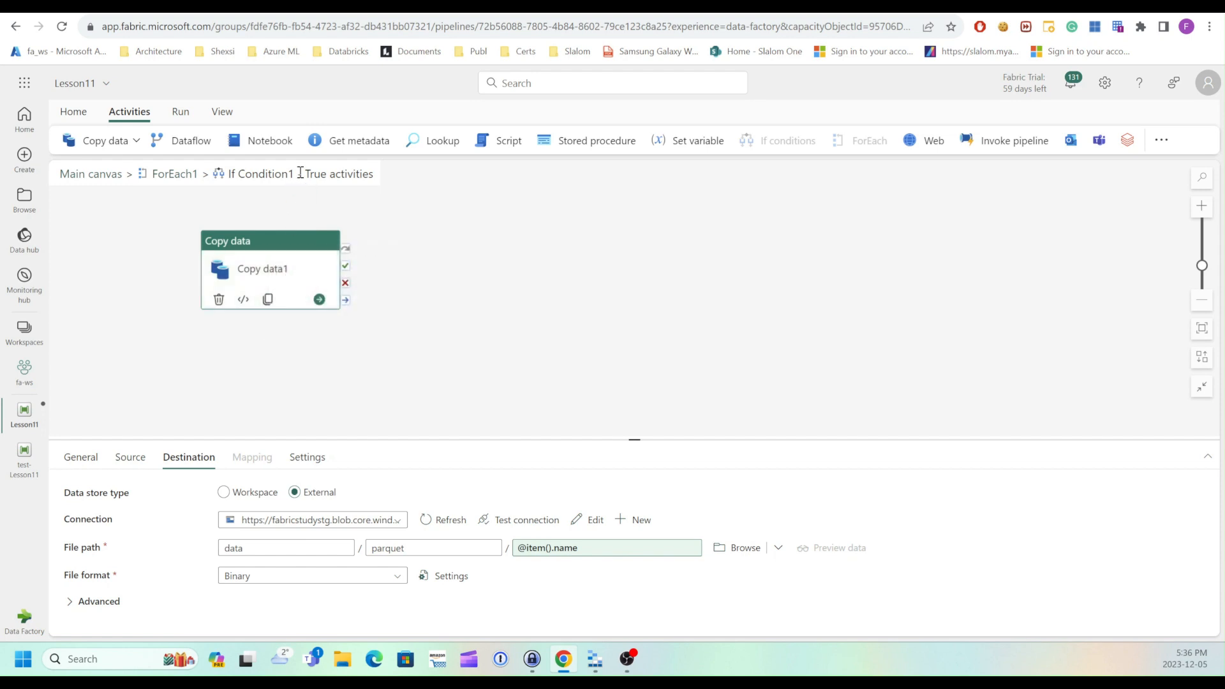
pyautogui.click(169, 175)
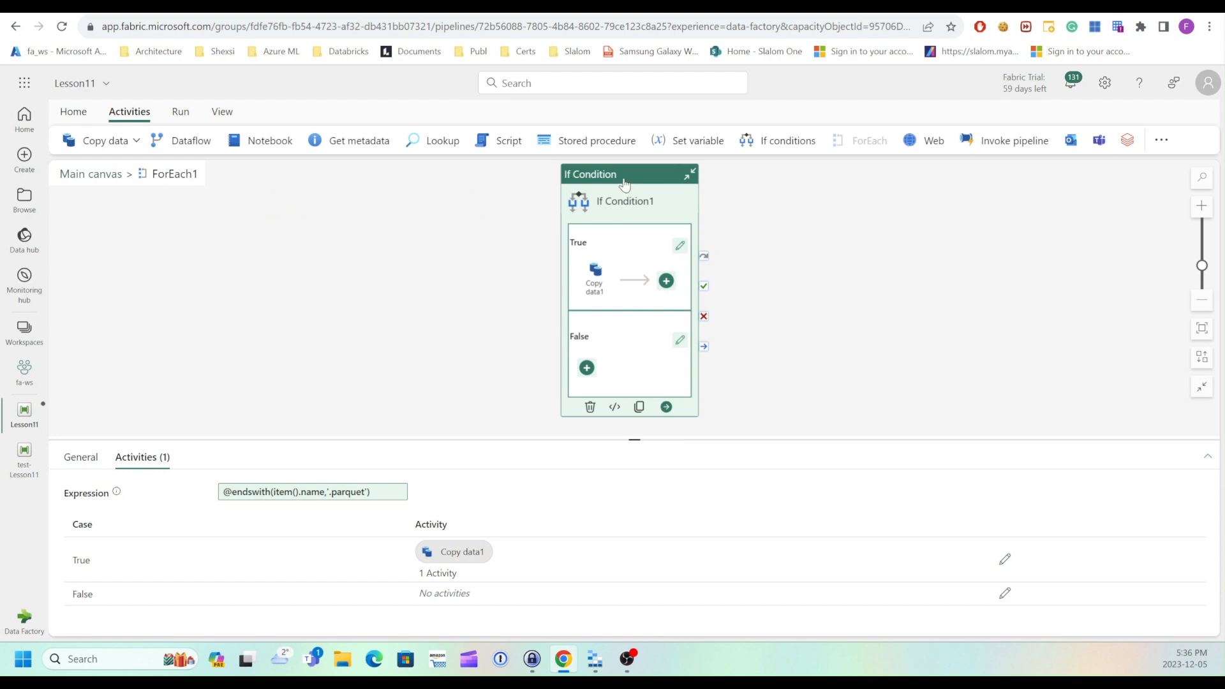
pyautogui.moveTo(622, 179); pyautogui.dragTo(556, 195)
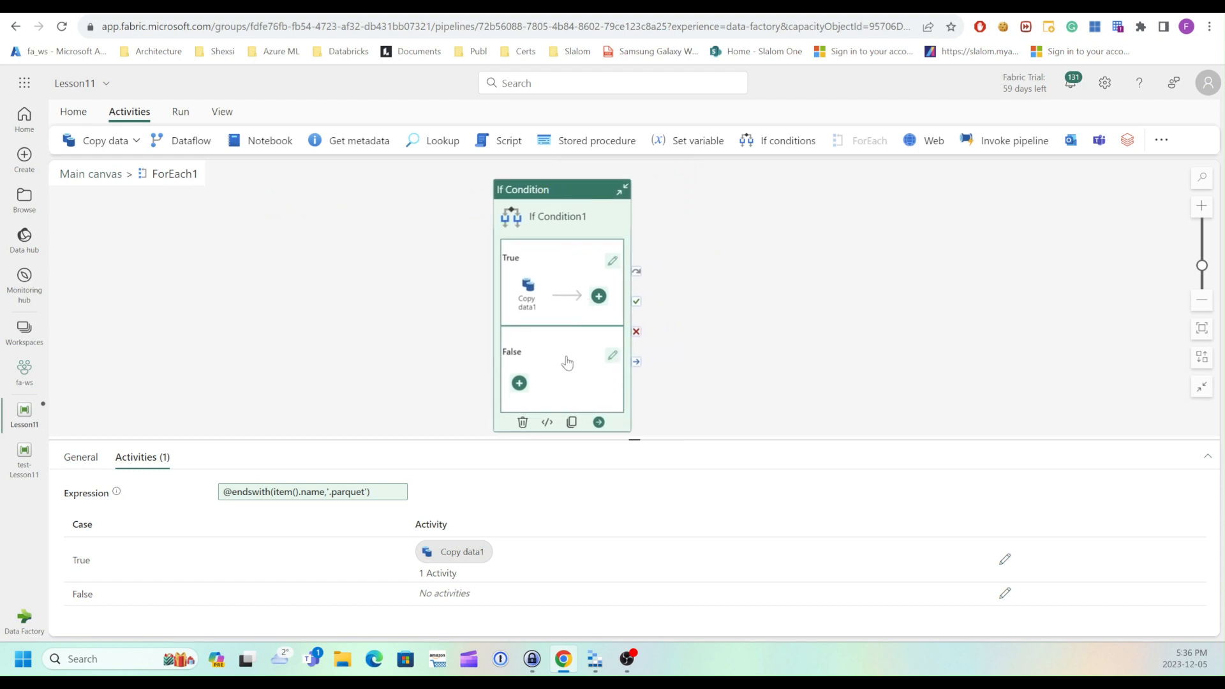
pyautogui.click(614, 355)
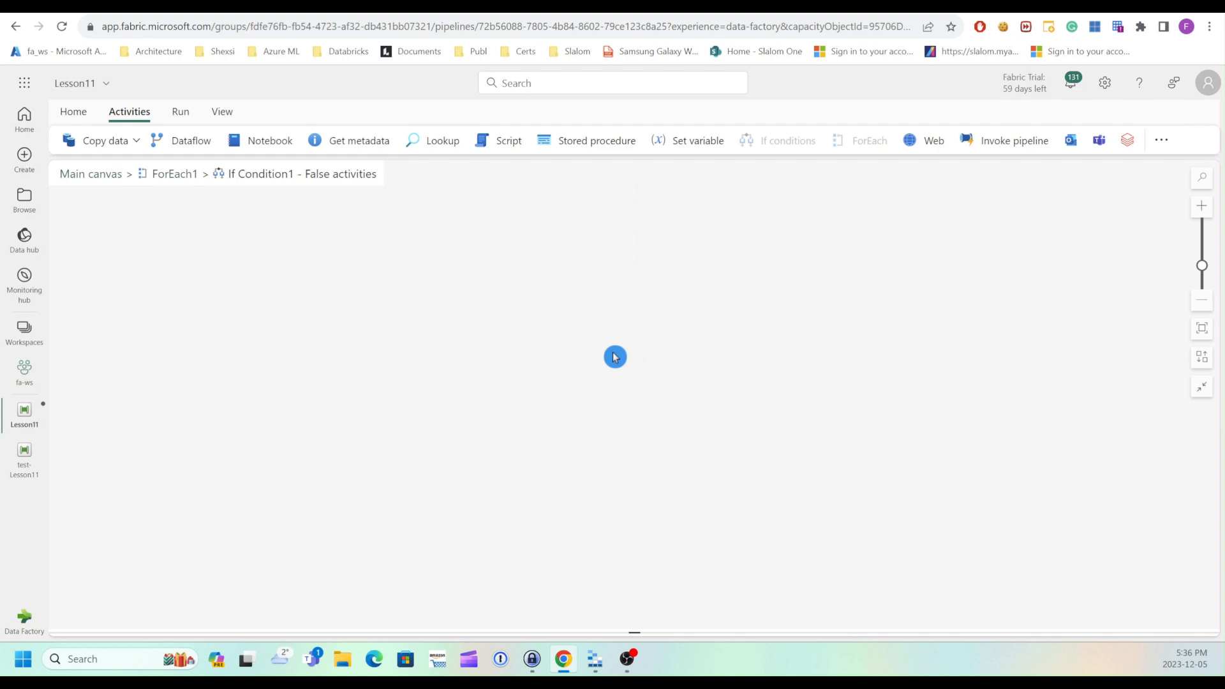
pyautogui.rightClick(261, 260)
pyautogui.click(275, 293)
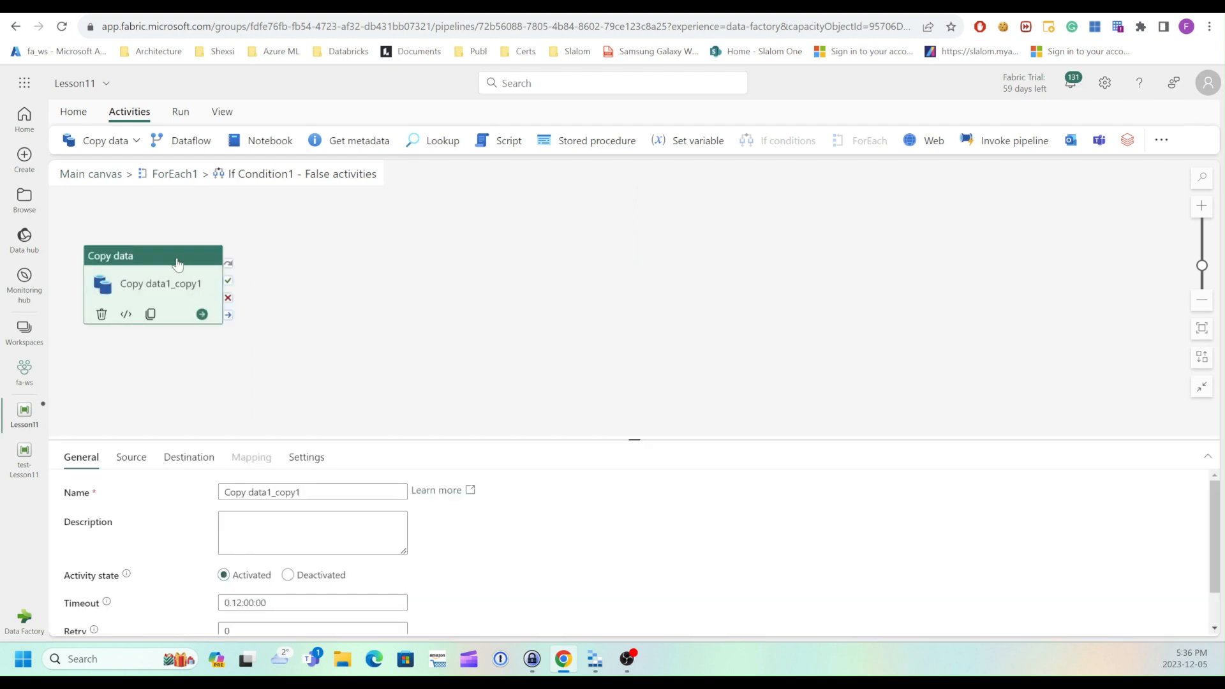
pyautogui.moveTo(227, 259); pyautogui.dragTo(266, 258)
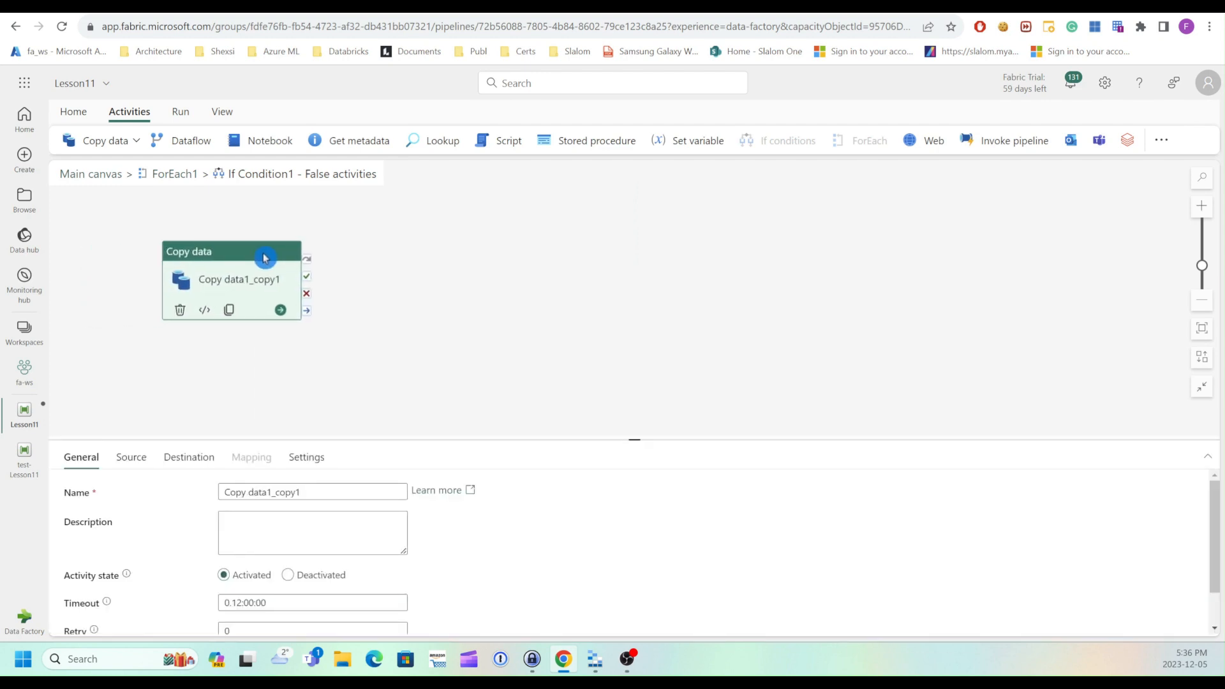
# - Check the source settings of Copy data1_copy1 and set its destination directory to non-paquet
pyautogui.click(132, 457)
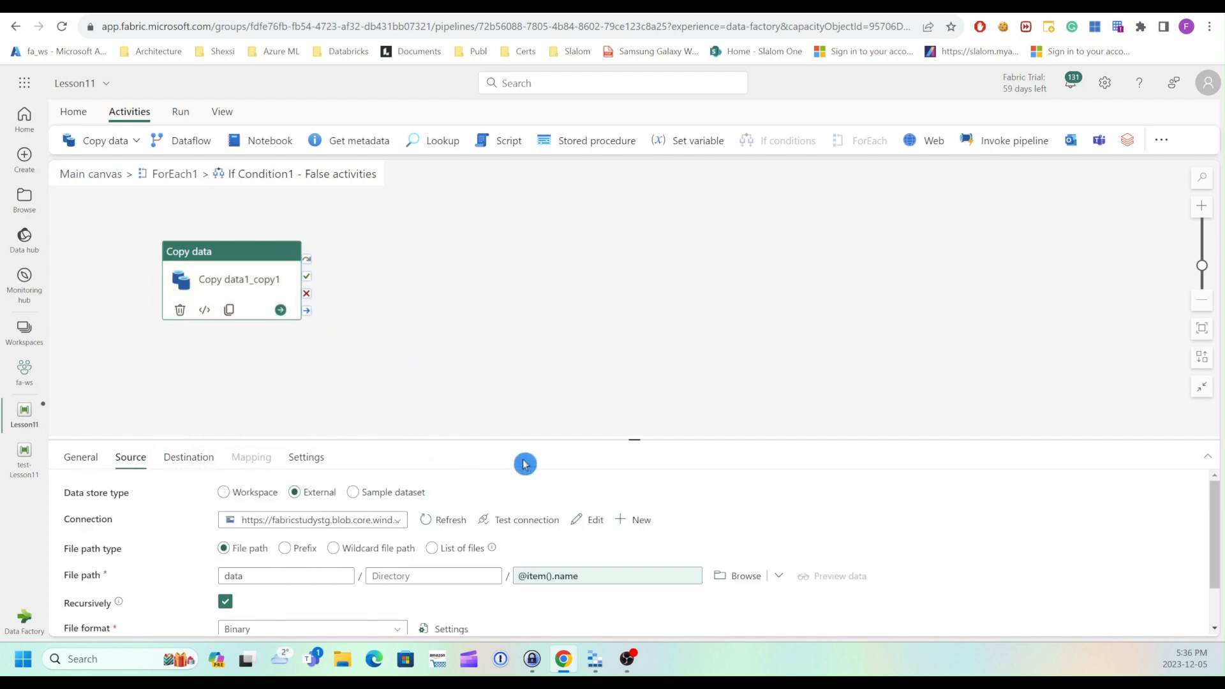
pyautogui.scroll(-1, 419, 607)
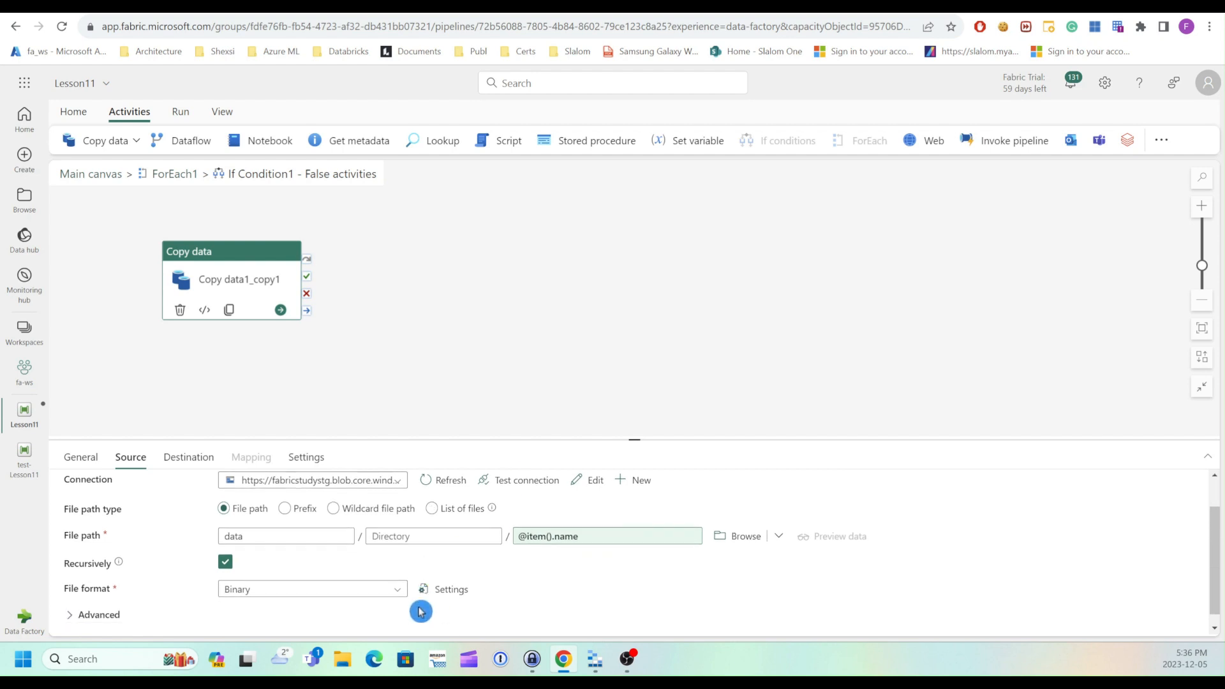
pyautogui.scroll(1, 418, 607)
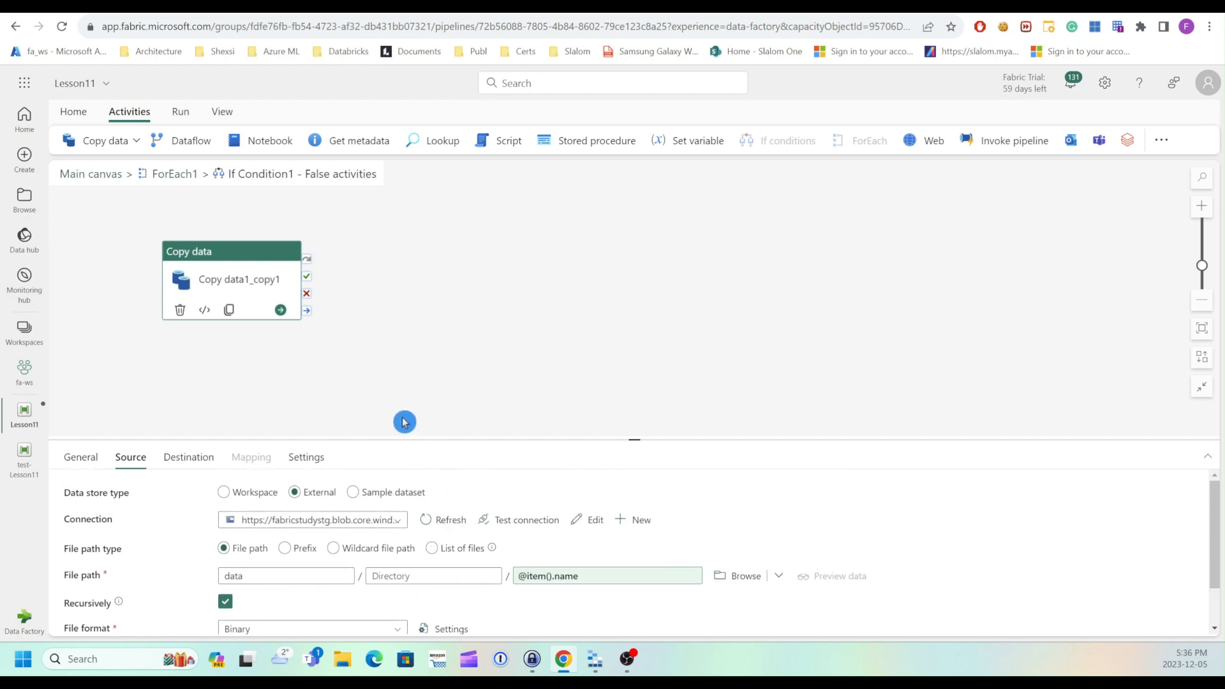
pyautogui.click(172, 465)
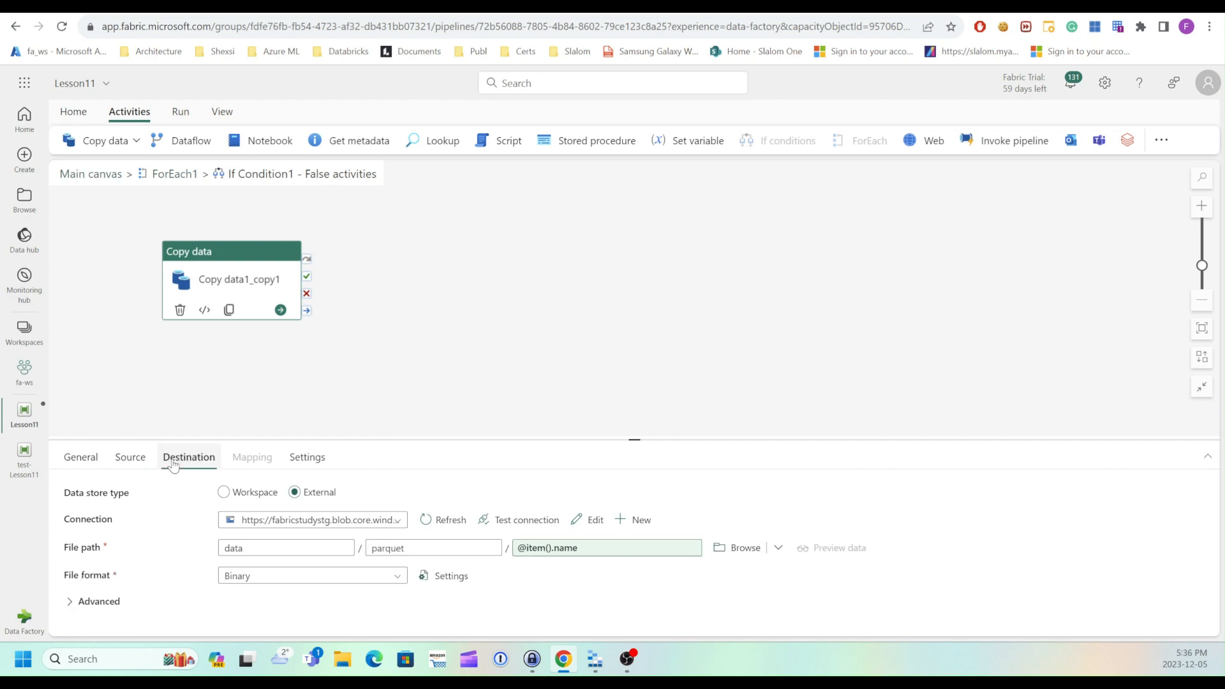
pyautogui.click(267, 615)
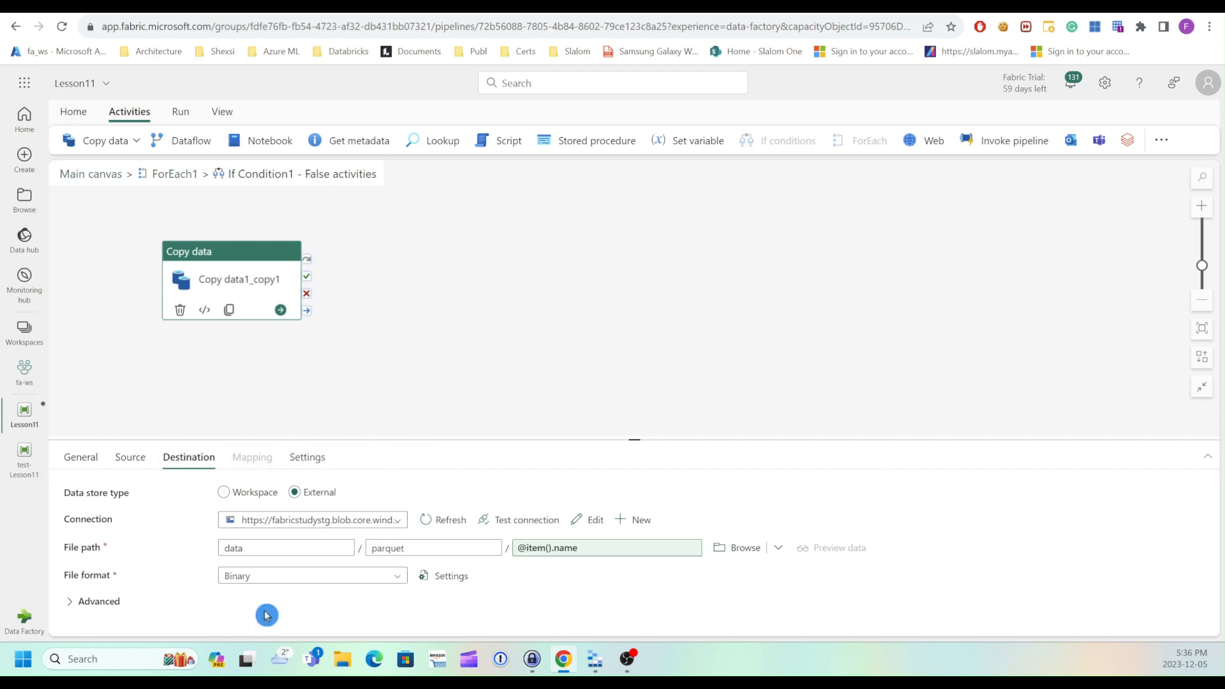
pyautogui.doubleClick(386, 549)
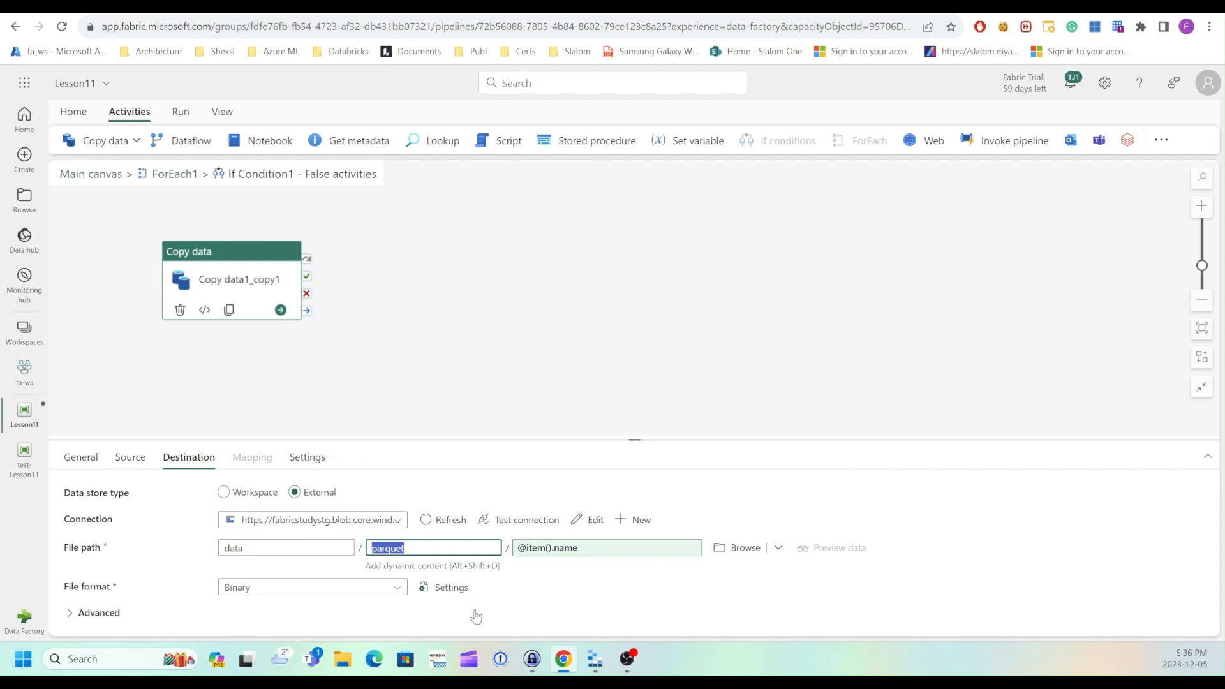
pyautogui.write('non-')
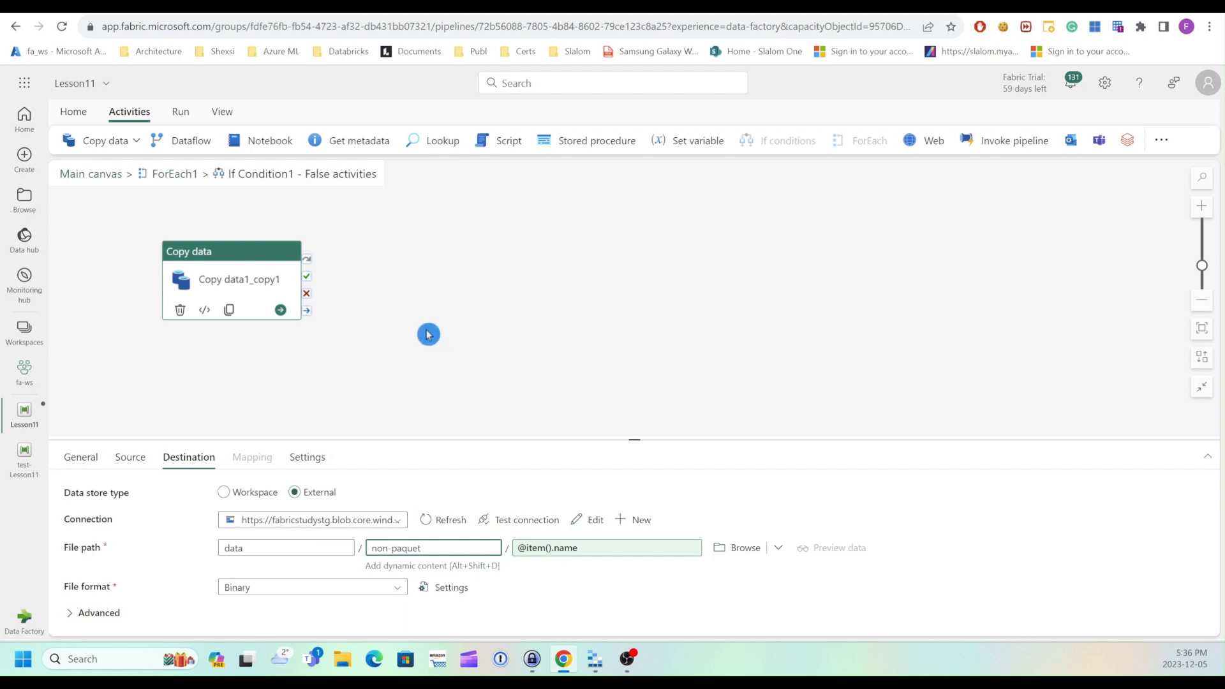
# - Return to the main canvas, then save and run the Lesson11 pipeline
pyautogui.click(102, 175)
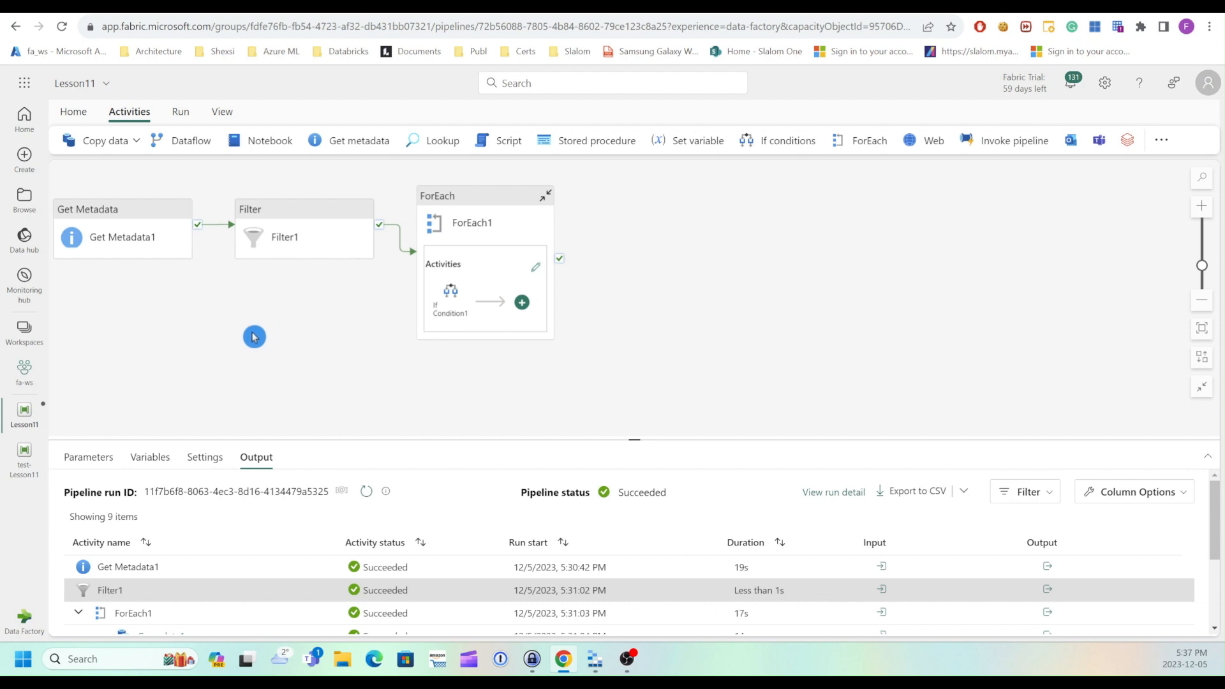
pyautogui.click(180, 113)
pyautogui.click(159, 140)
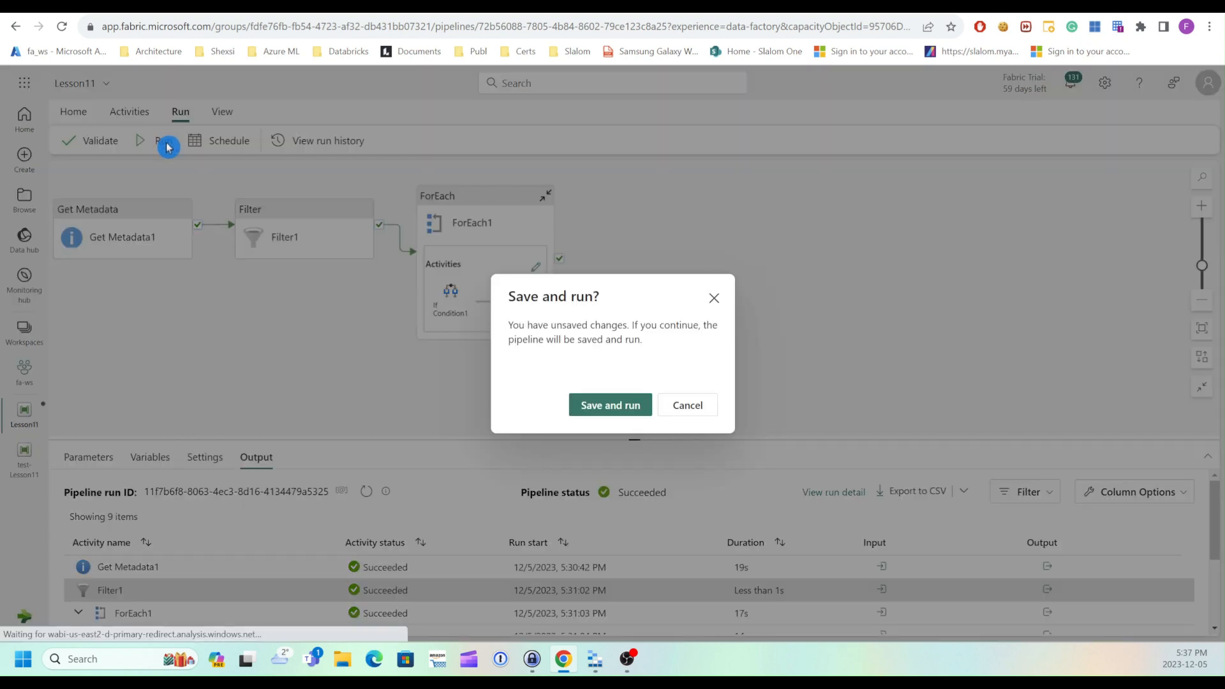
pyautogui.click(584, 412)
pyautogui.click(578, 407)
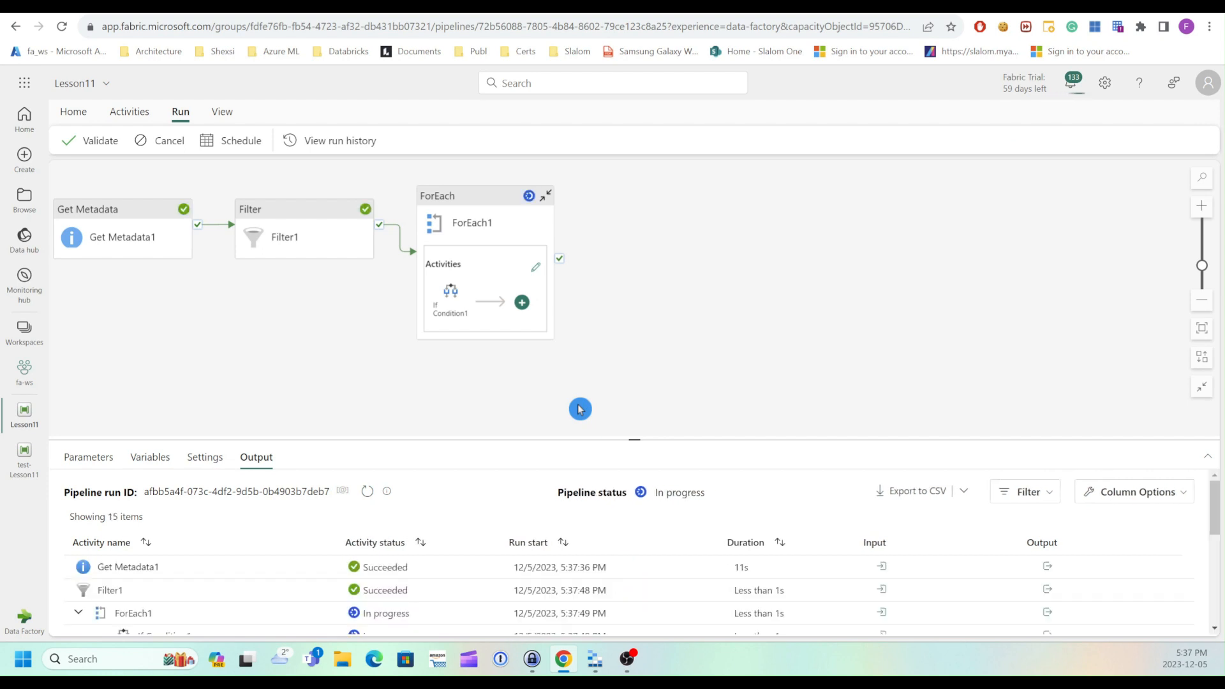
# - Enlarge the run output area and examine which copy activity ran under each If Condition1 iteration
pyautogui.moveTo(634, 439); pyautogui.dragTo(634, 333)
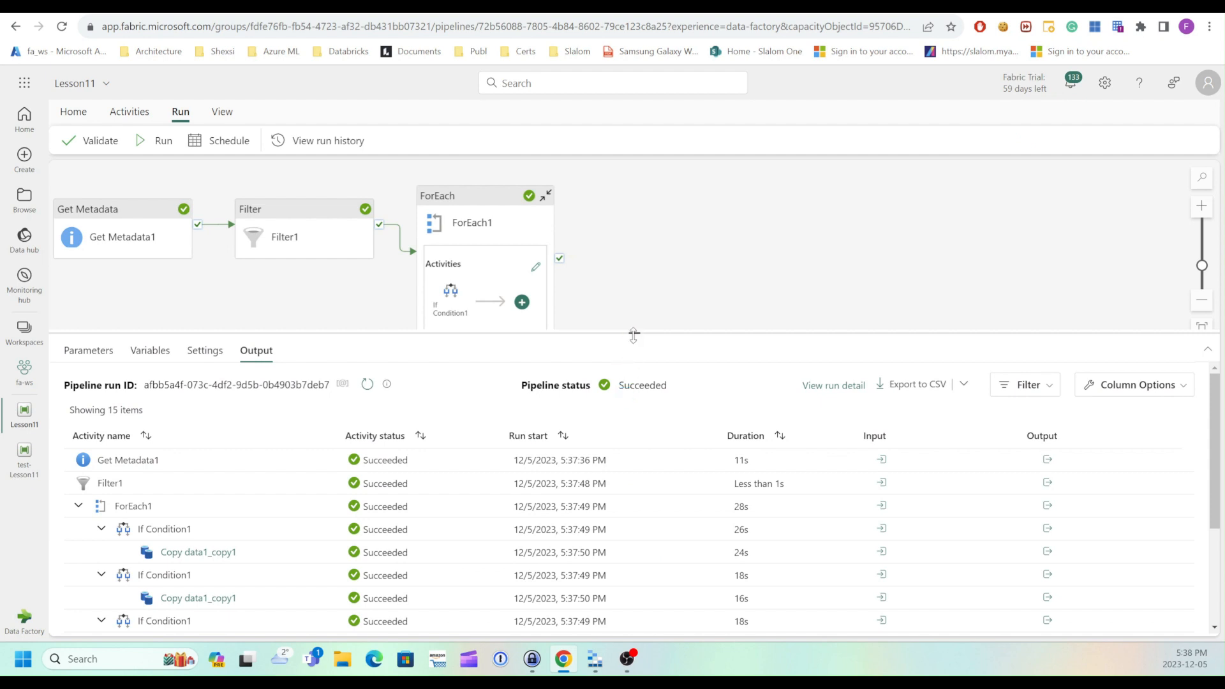
pyautogui.moveTo(634, 335); pyautogui.dragTo(634, 337)
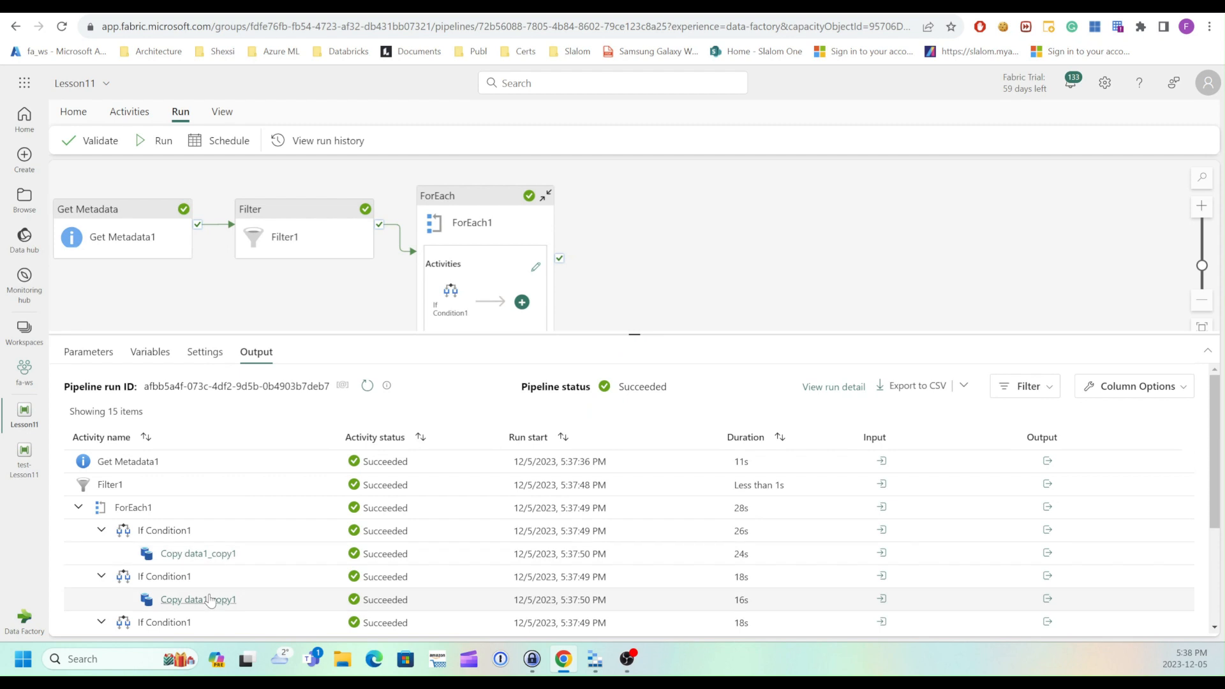
pyautogui.scroll(-1, 255, 596)
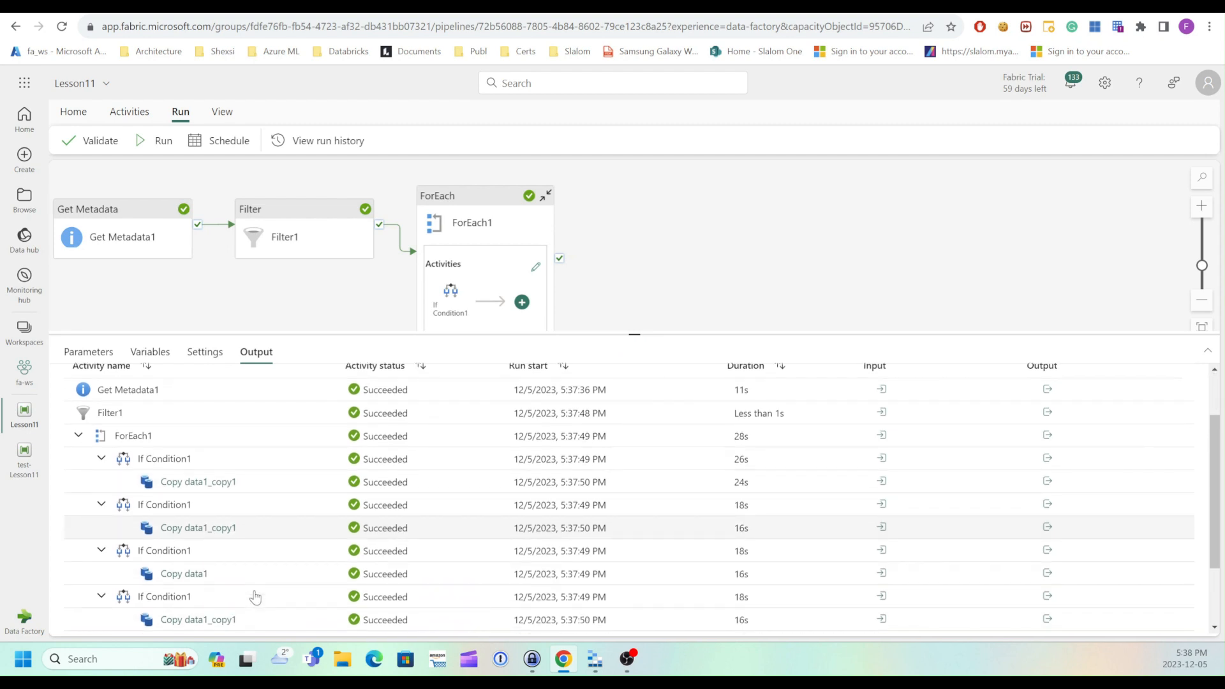
pyautogui.scroll(-1, 255, 596)
pyautogui.scroll(1, 255, 596)
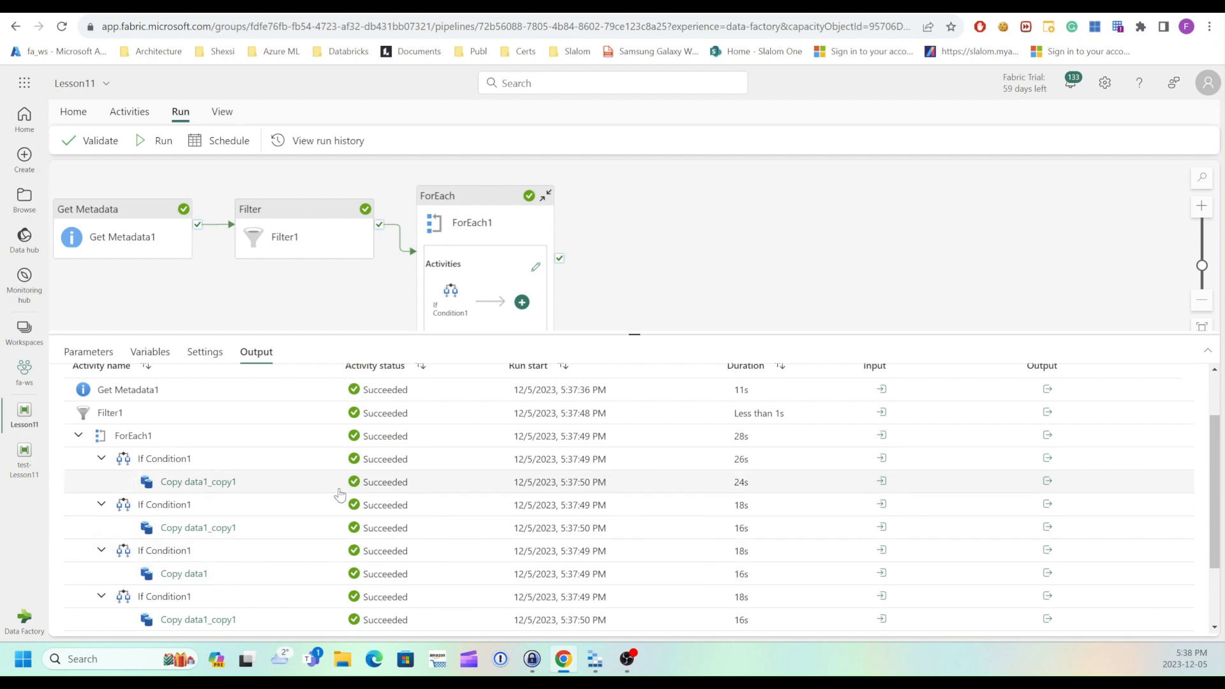
# - Switch to Azure Storage Explorer, refresh the data container, inspect the parquet folder's files, and return to the data level
pyautogui.click(595, 666)
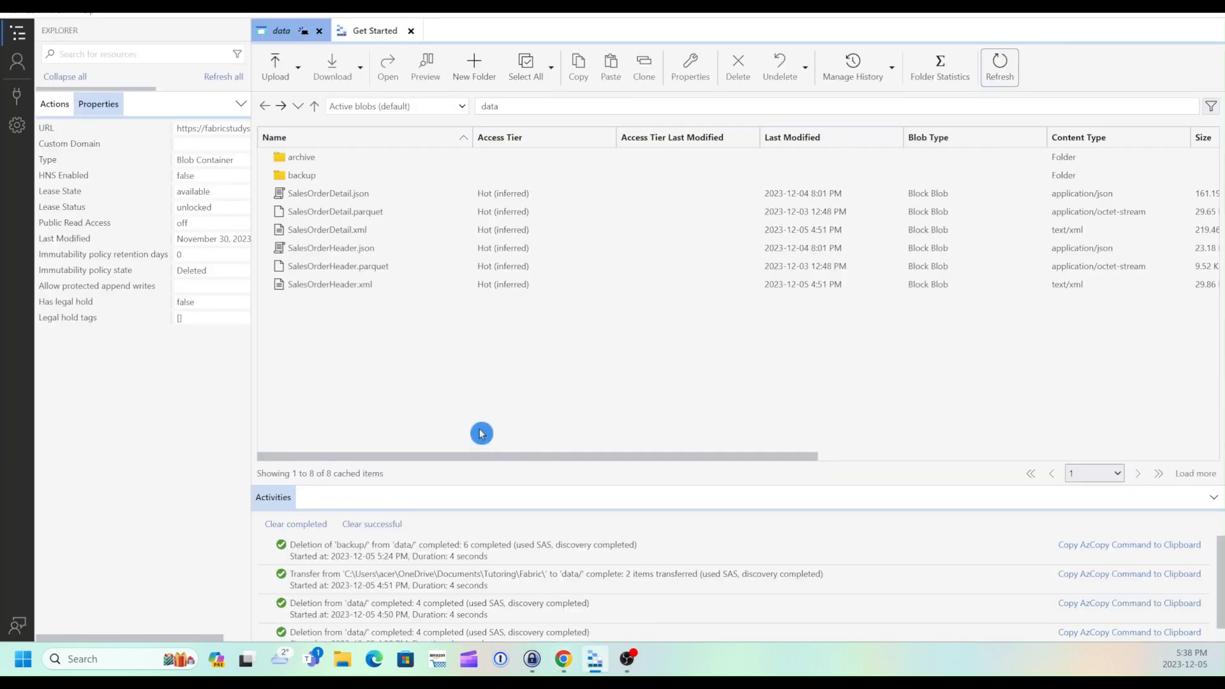
pyautogui.click(1000, 70)
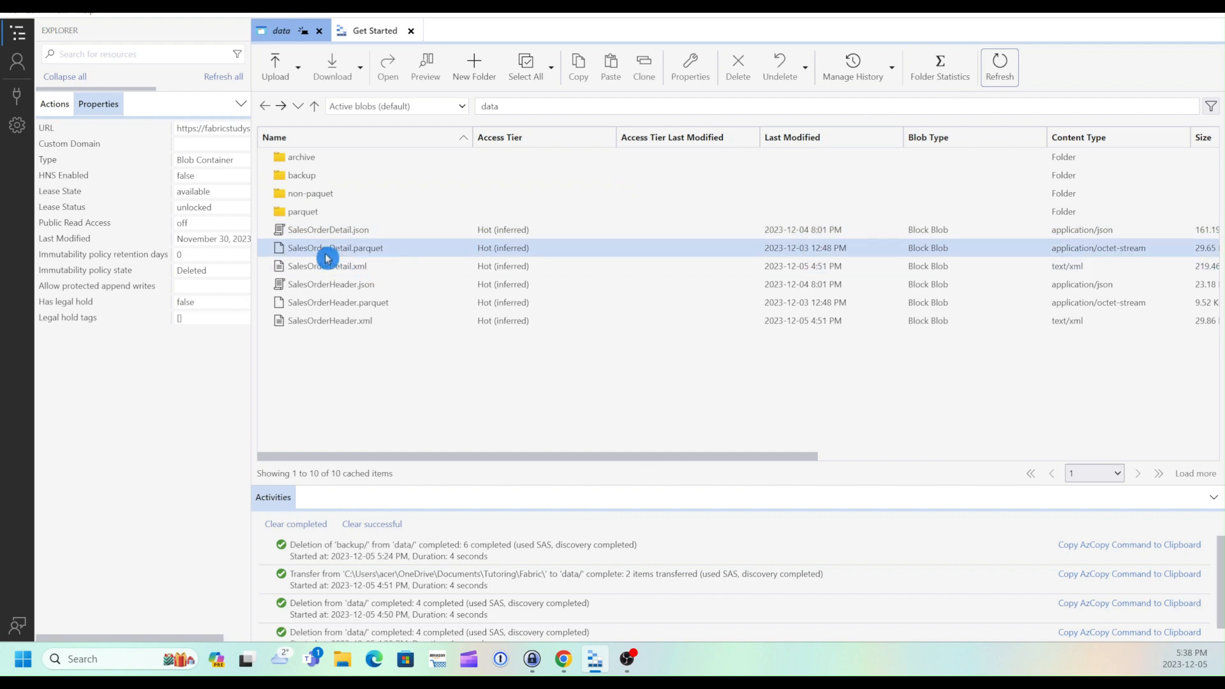
pyautogui.doubleClick(300, 217)
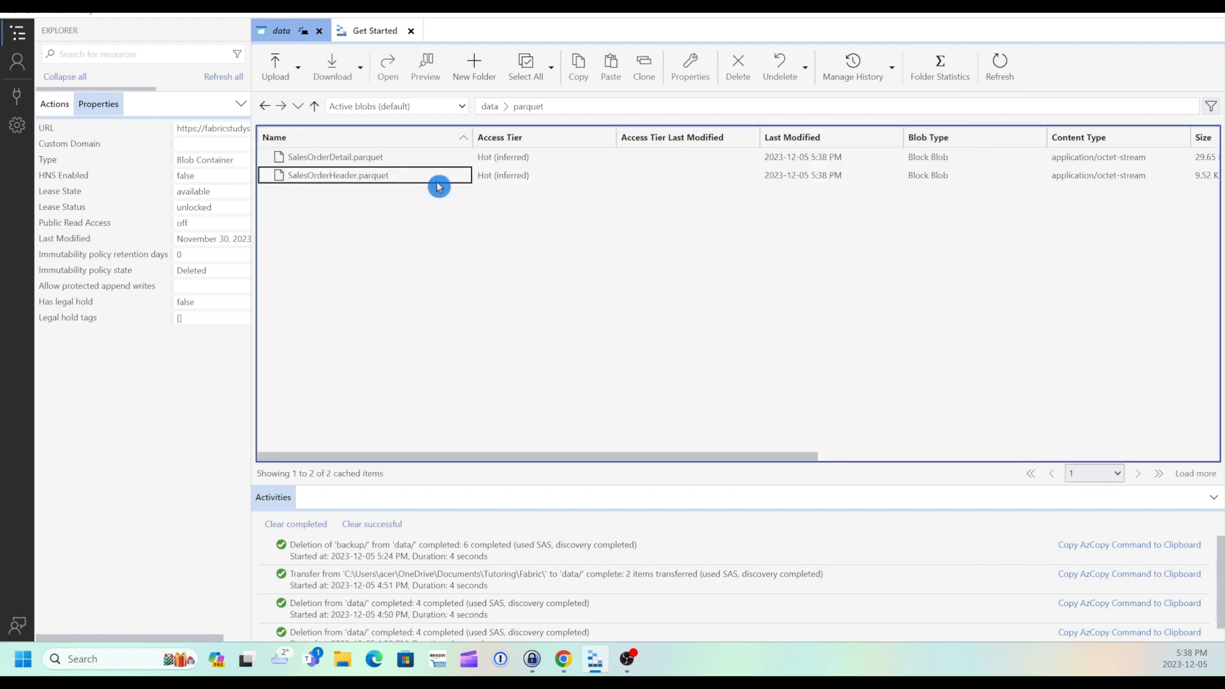
pyautogui.click(490, 105)
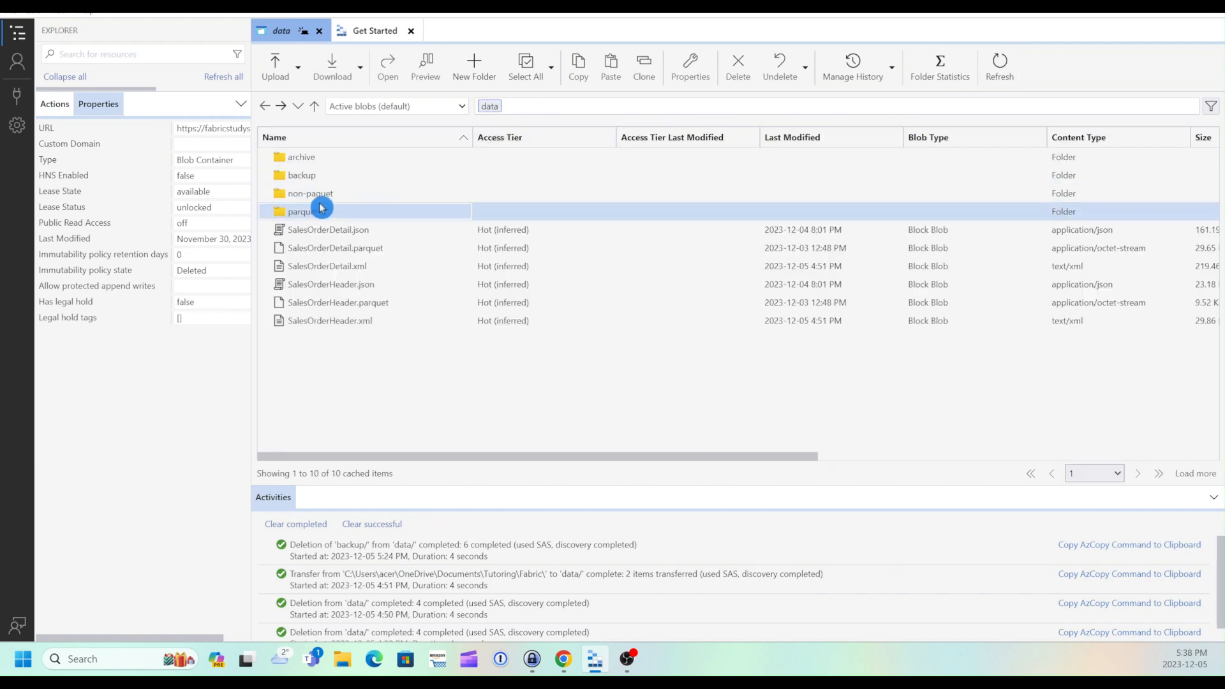
# - Open the non-paquet folder, inspect its files, and return to the data level
pyautogui.click(316, 199)
pyautogui.doubleClick(316, 201)
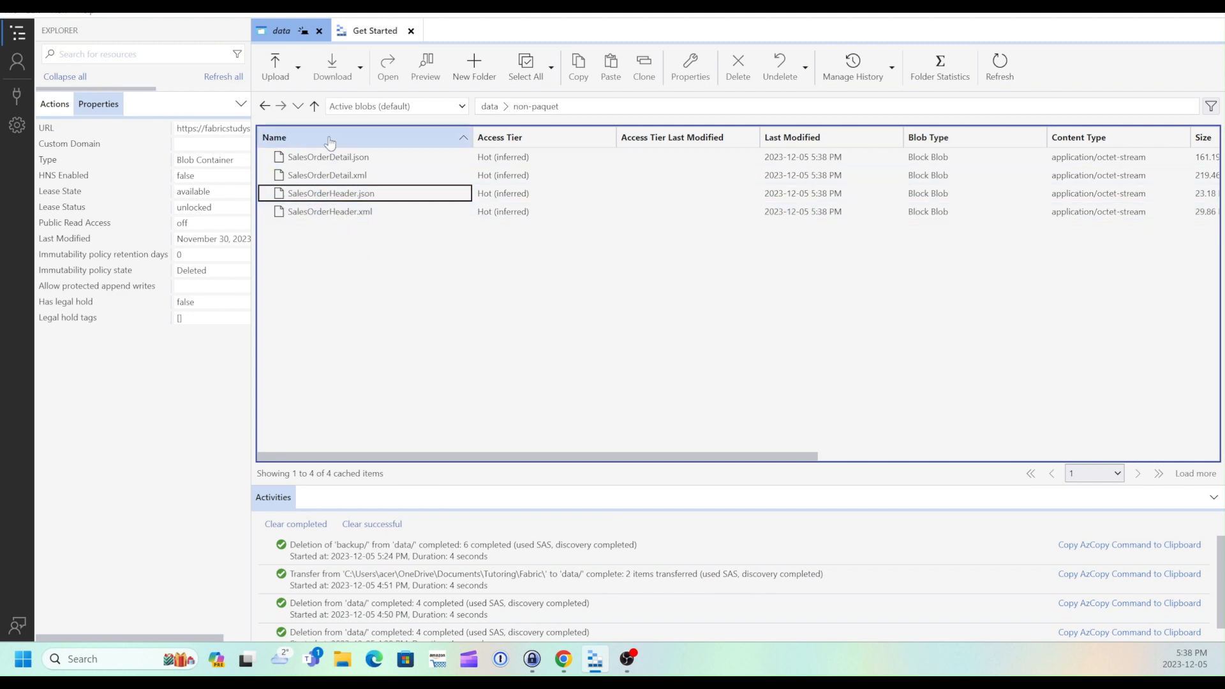
pyautogui.click(490, 106)
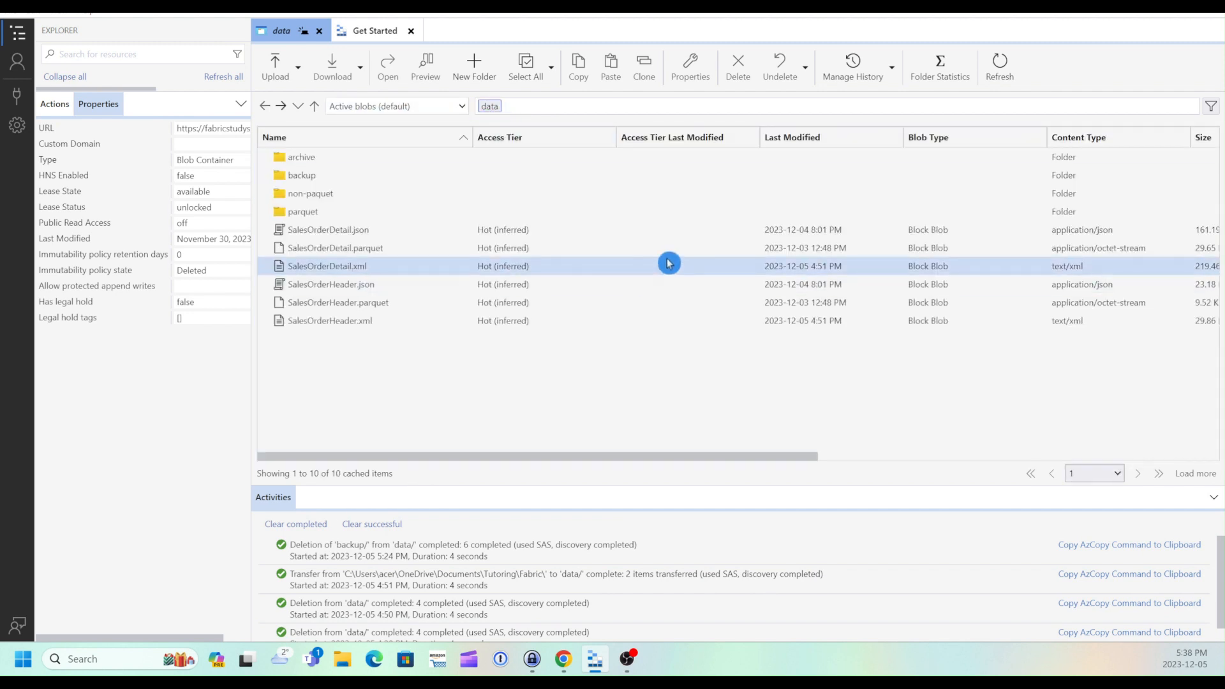
# - Switch to Fabric and enlarge the Lesson11 canvas, and return to Azure Storage Explorer to review the file types in the data container
pyautogui.click(564, 661)
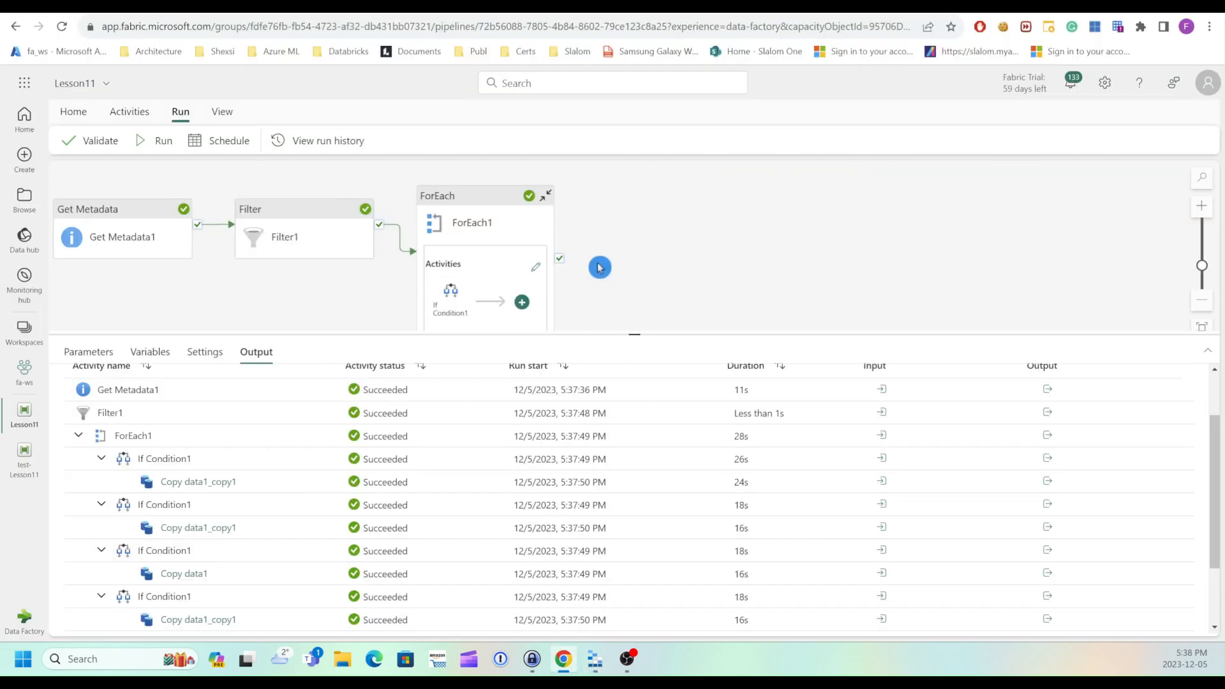
pyautogui.moveTo(636, 335); pyautogui.dragTo(634, 380)
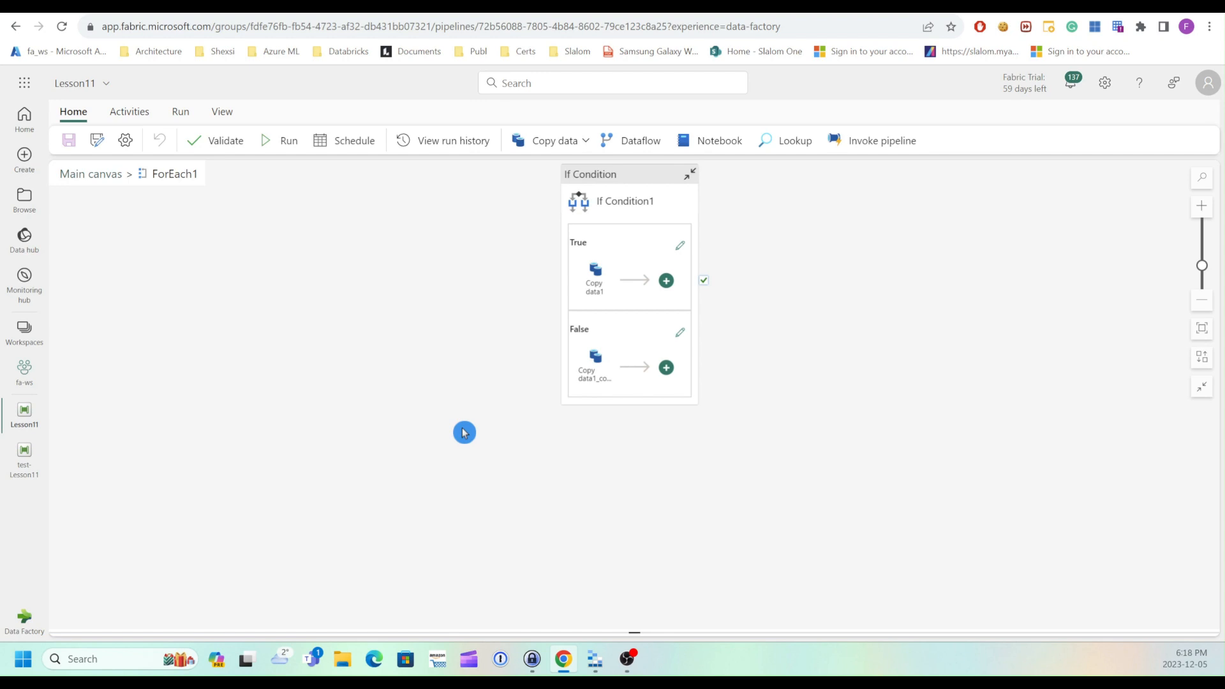
pyautogui.click(595, 659)
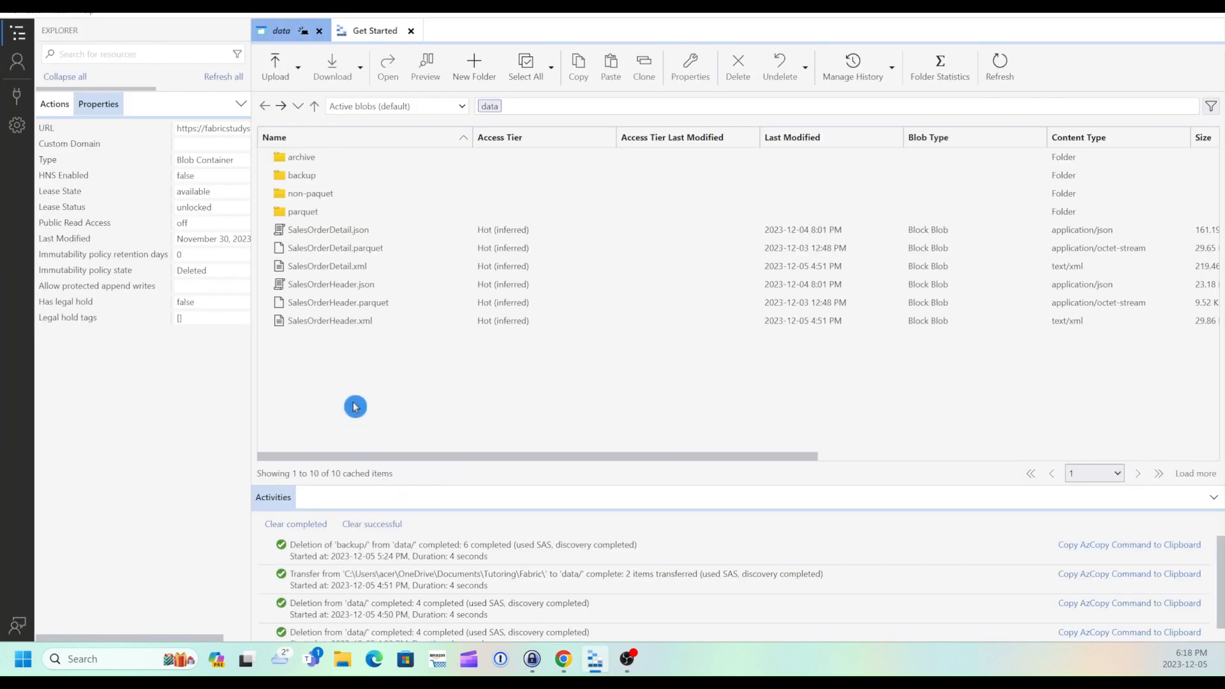
pyautogui.click(347, 328)
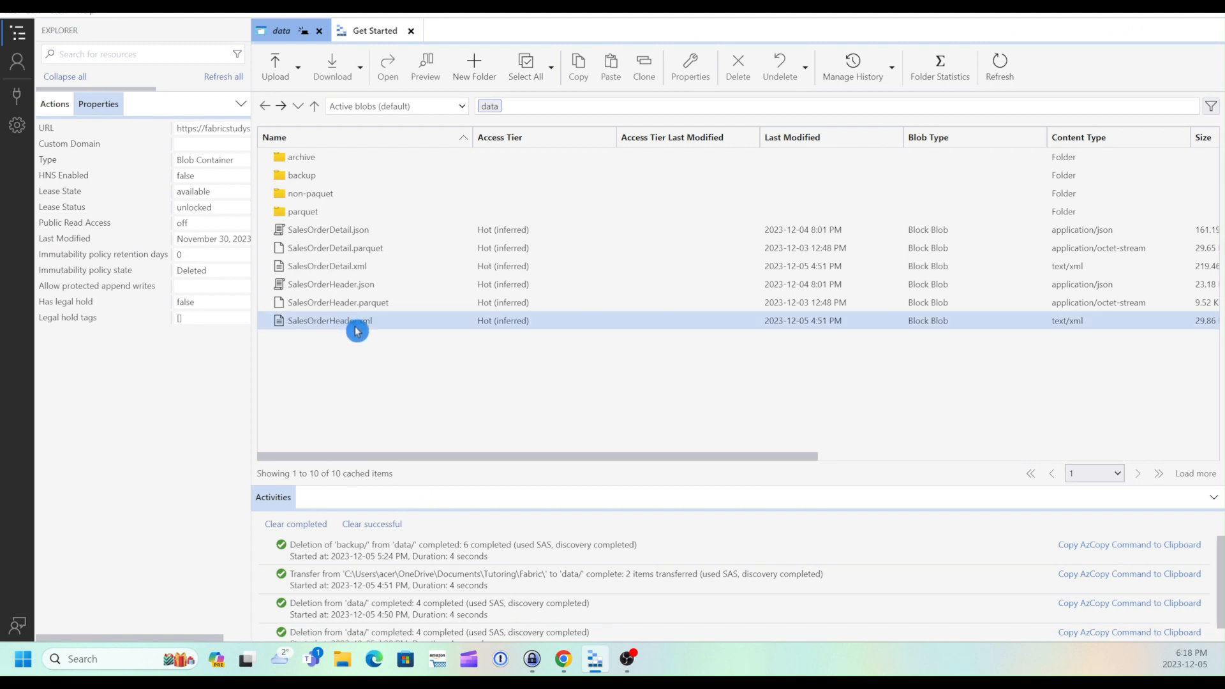
pyautogui.click(372, 333)
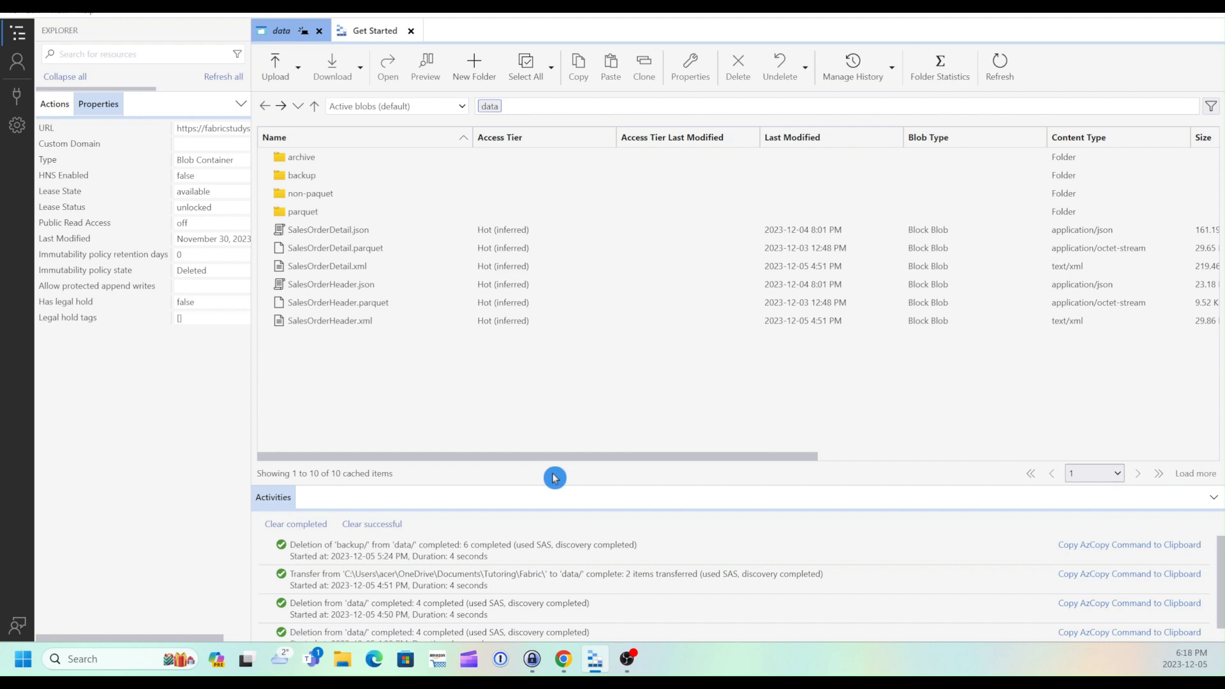
# - Switch back to the Lesson11 pipeline in Fabric, add a Switch activity inside ForEach1, and place it before If Condition1
pyautogui.click(562, 659)
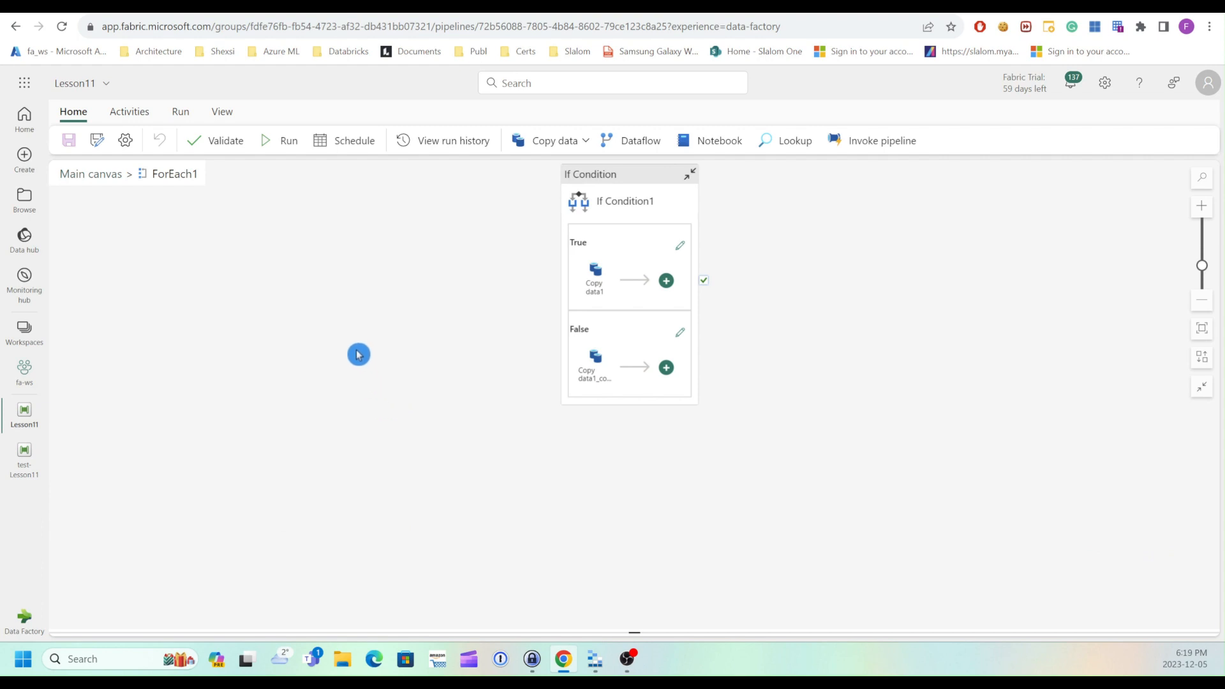
pyautogui.click(126, 115)
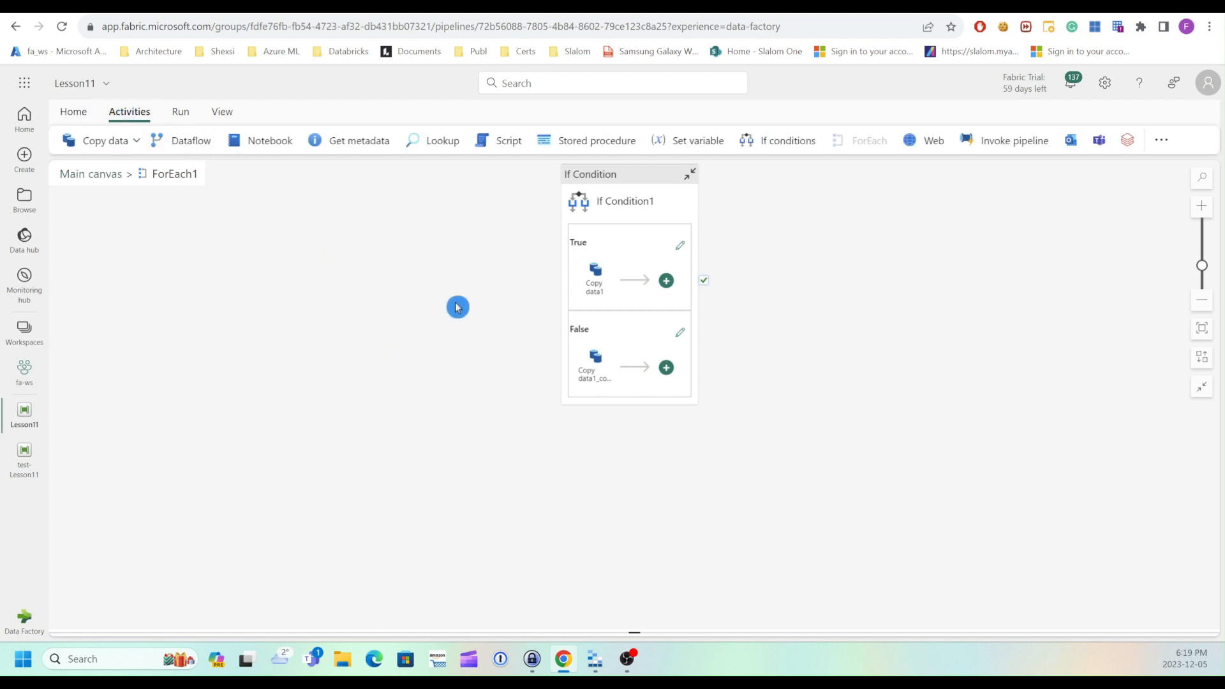
pyautogui.click(1158, 146)
pyautogui.click(1095, 278)
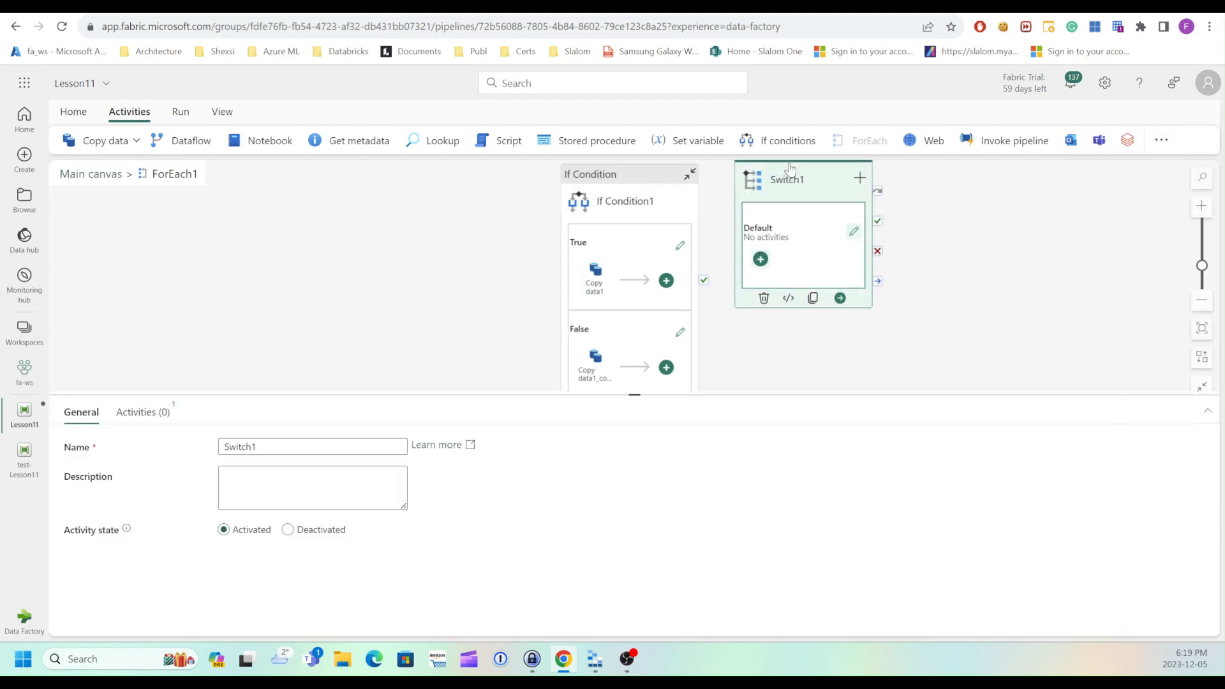
pyautogui.moveTo(792, 186); pyautogui.dragTo(392, 217)
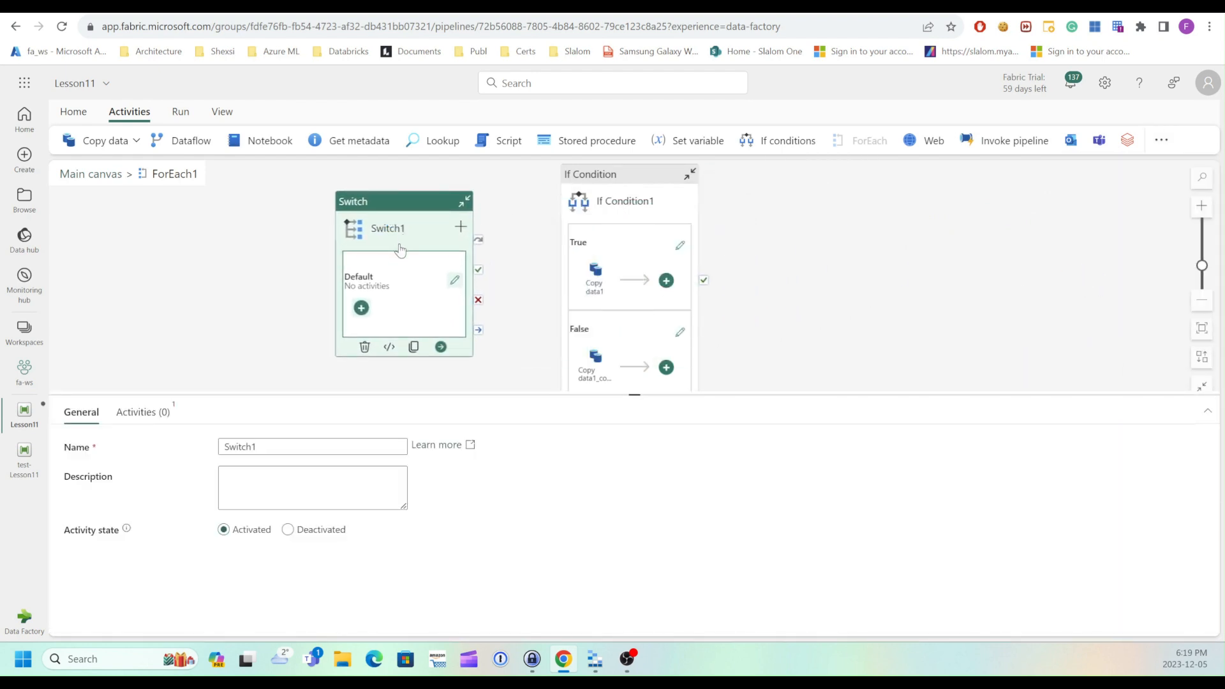
pyautogui.click(309, 335)
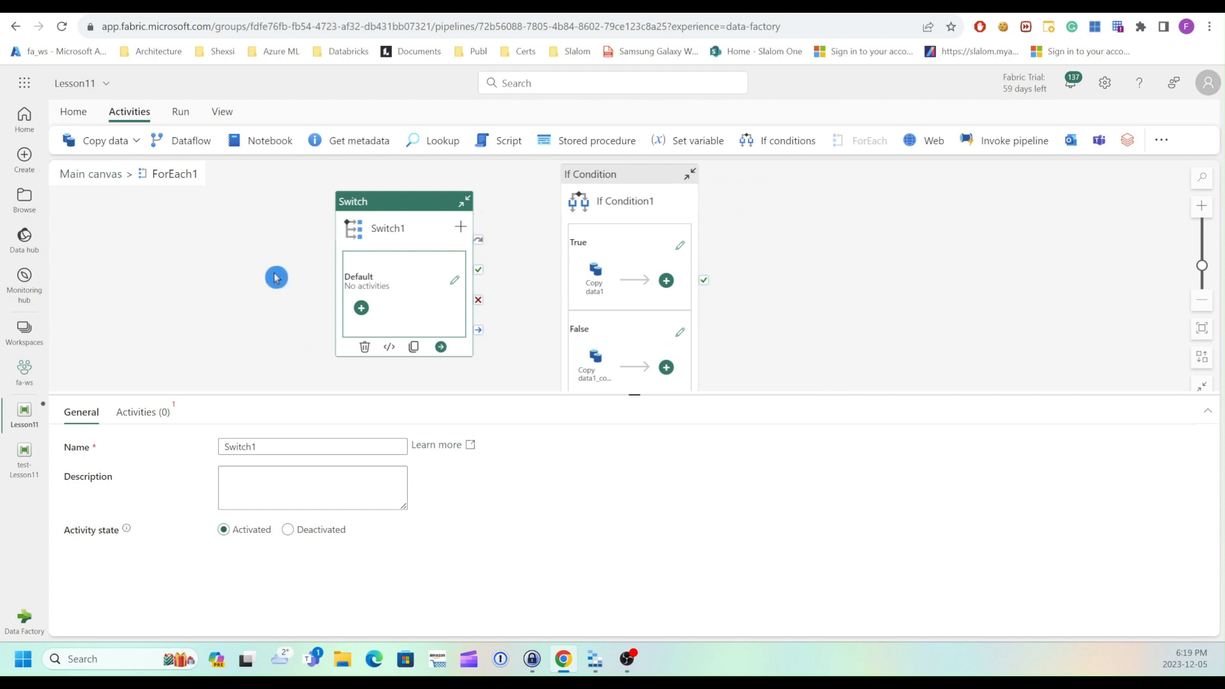
# - Open the activity settings of Switch1 and examine its expression and case list
pyautogui.click(152, 413)
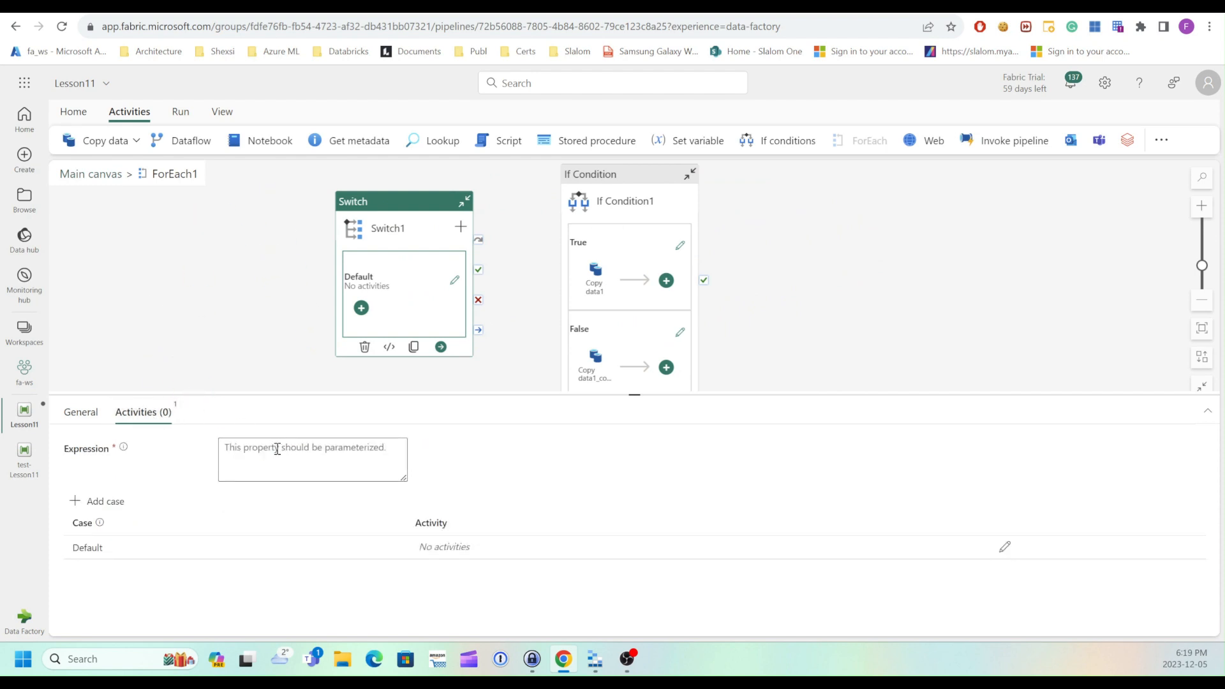
pyautogui.click(118, 455)
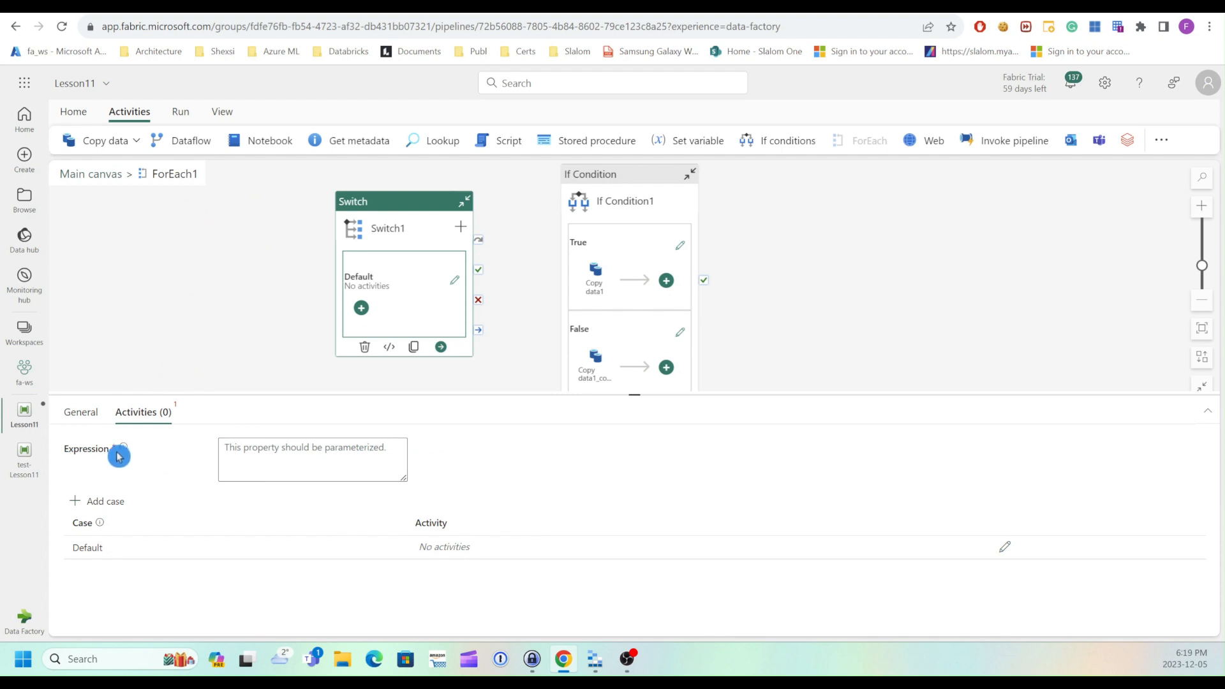
pyautogui.click(261, 453)
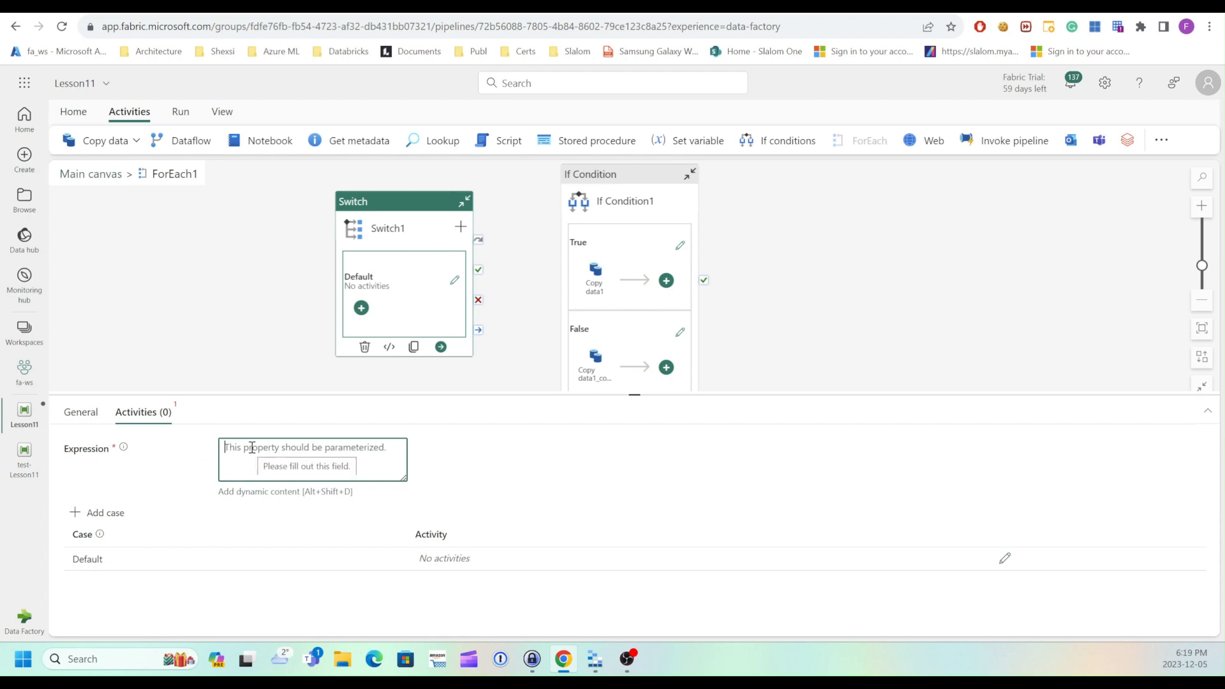
pyautogui.click(104, 529)
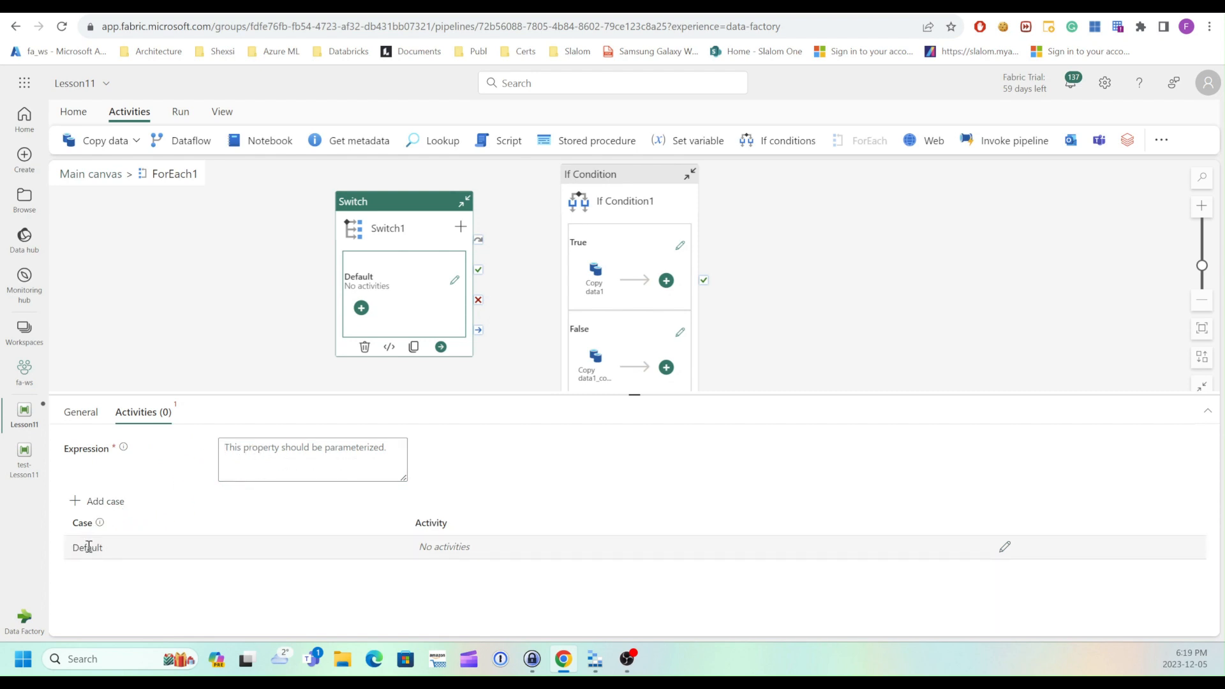
pyautogui.click(67, 558)
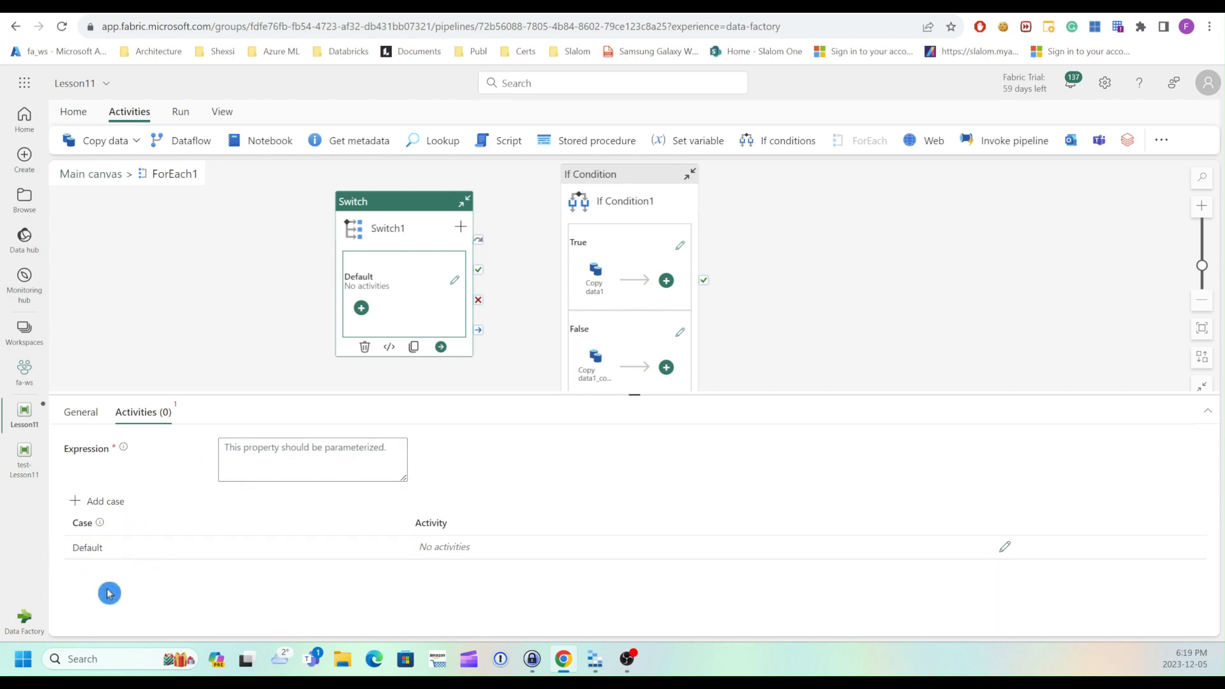
# - Open the dynamic content builder for Switch1's expression and insert the split string function
pyautogui.click(259, 466)
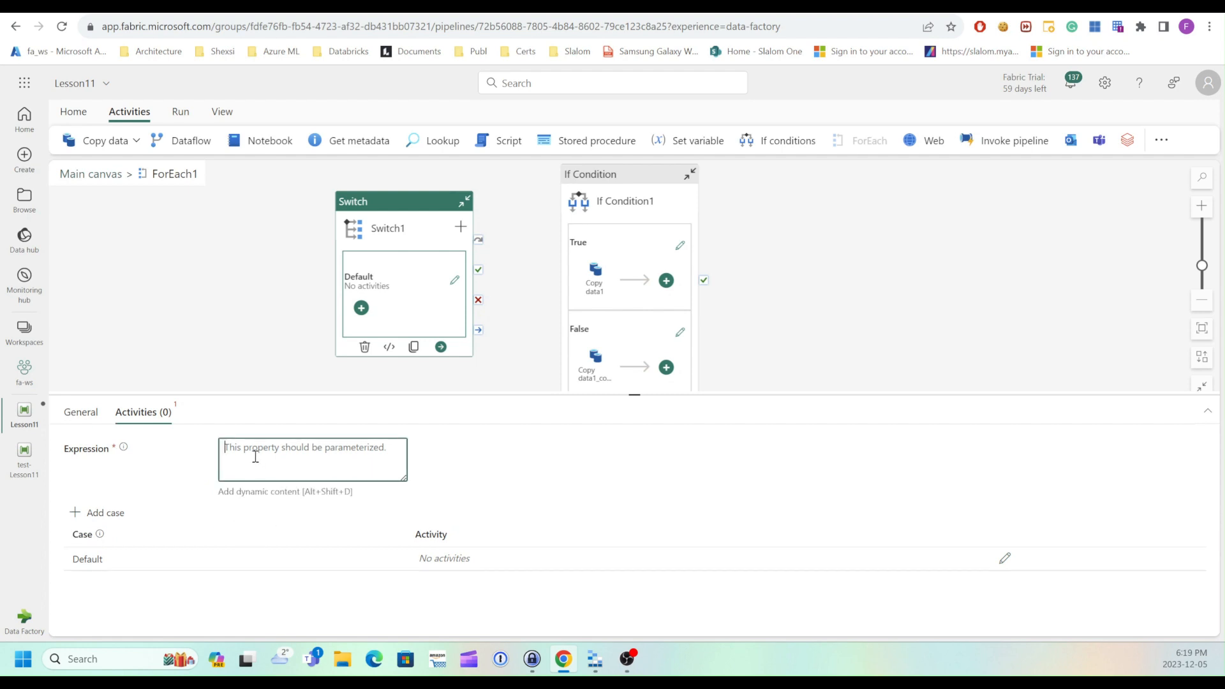
pyautogui.click(233, 494)
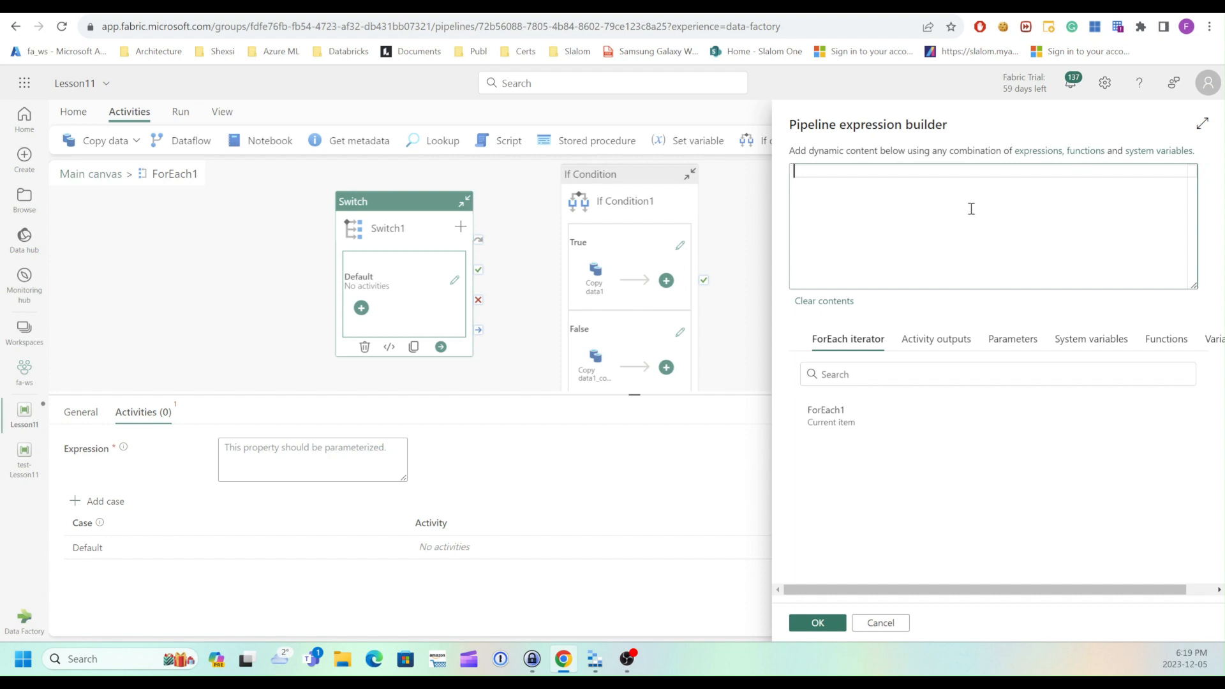
pyautogui.moveTo(988, 597); pyautogui.dragTo(1064, 593)
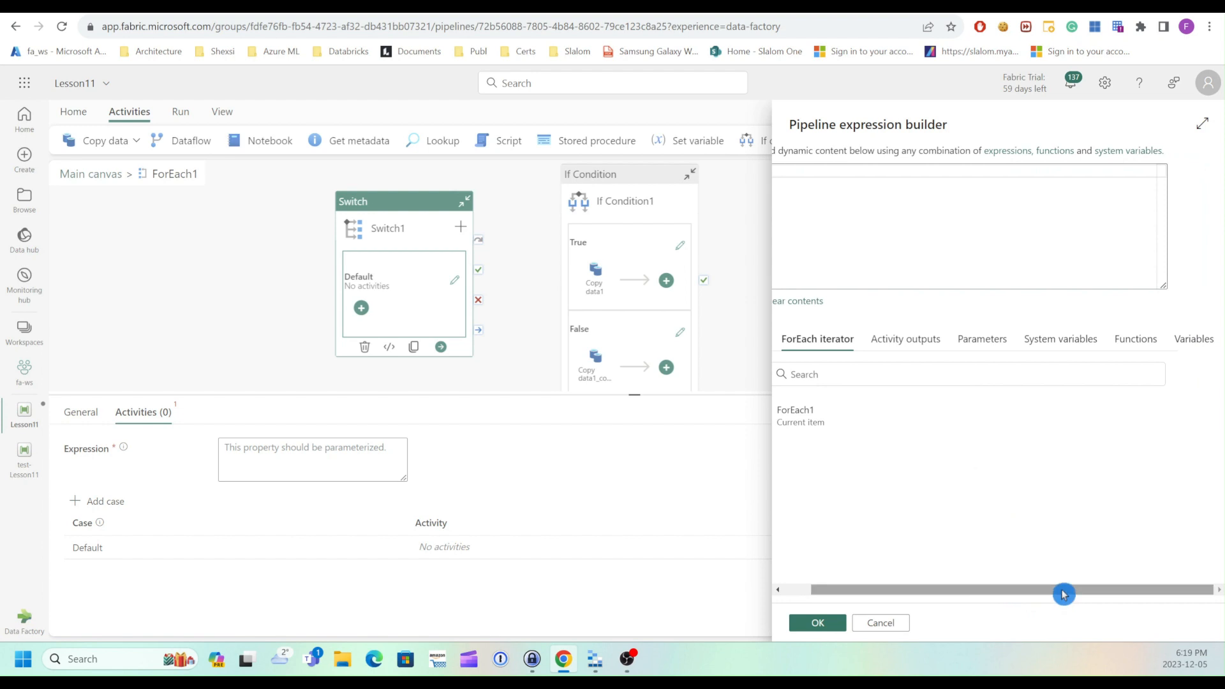
pyautogui.click(1125, 348)
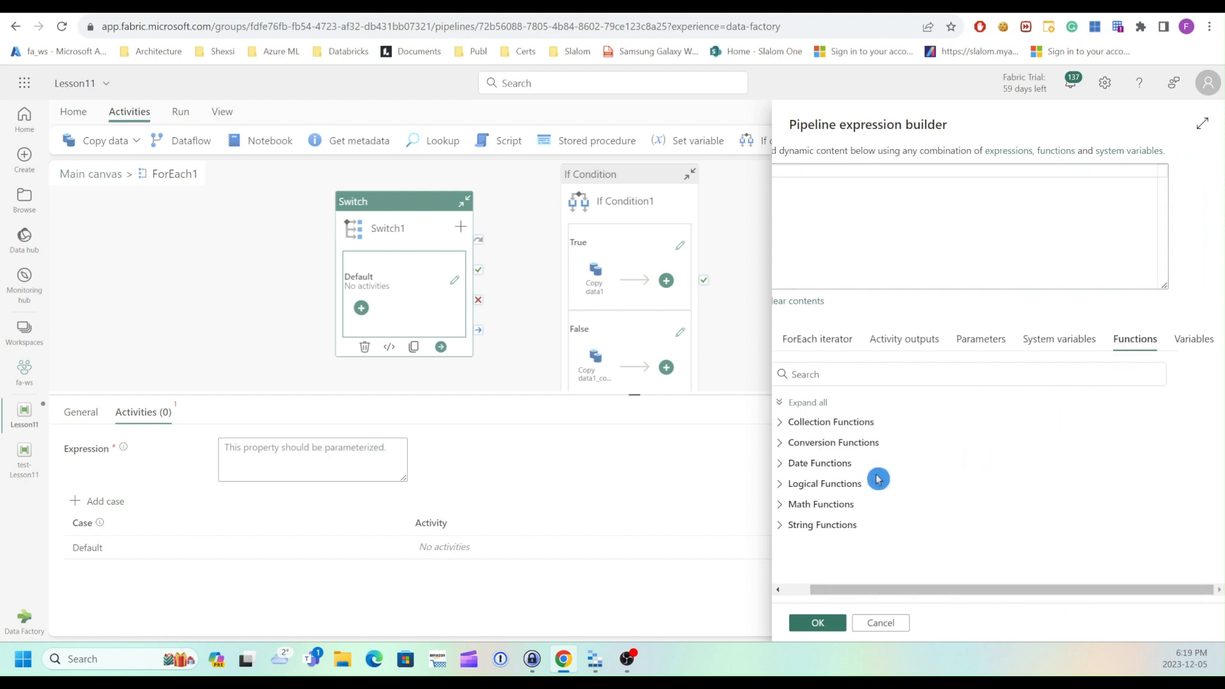
pyautogui.click(779, 527)
pyautogui.scroll(-4, 908, 470)
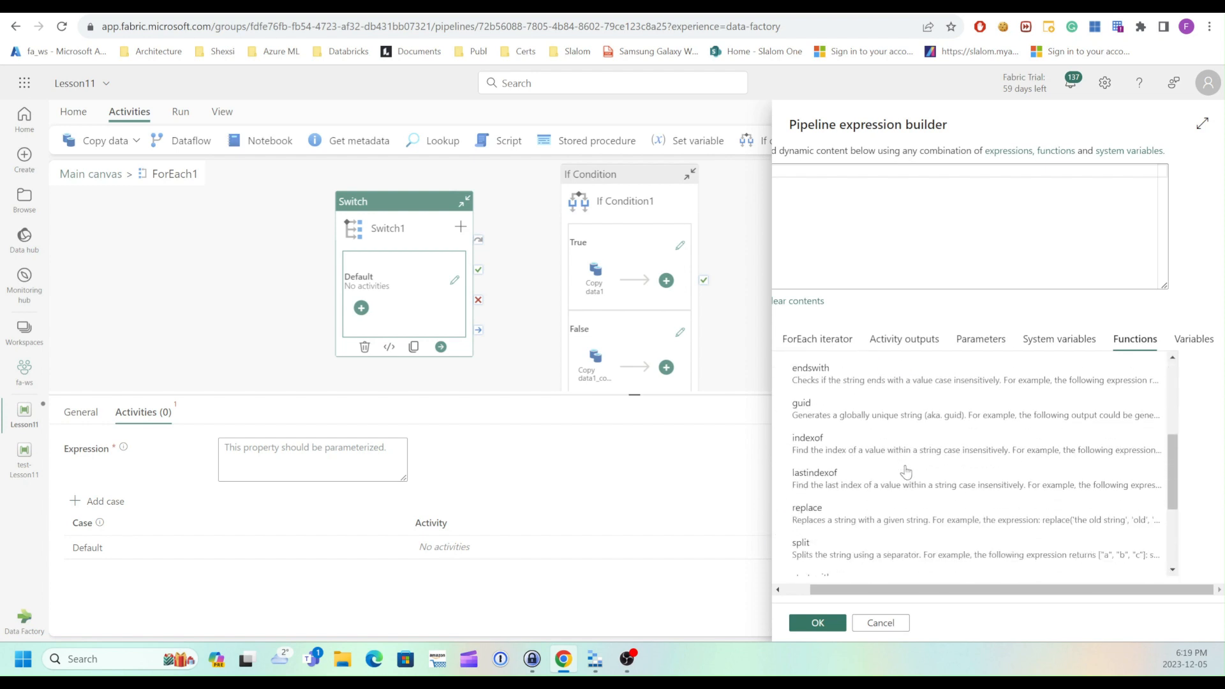
pyautogui.scroll(-1, 906, 470)
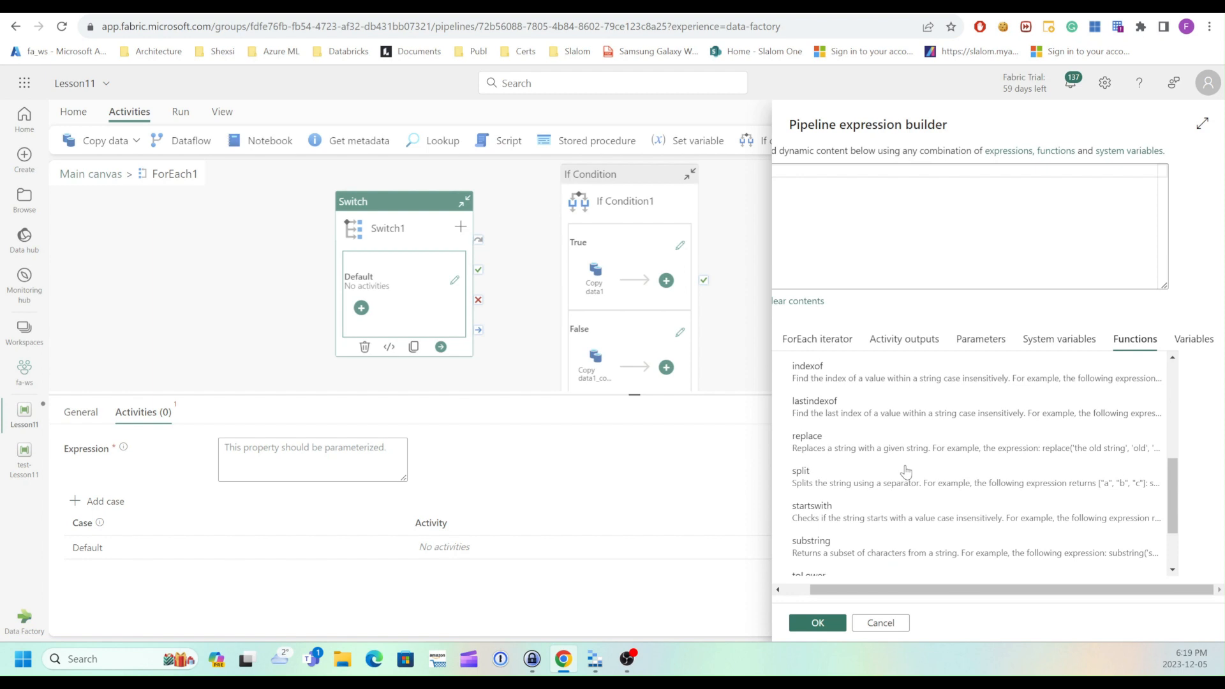
pyautogui.scroll(-1, 906, 471)
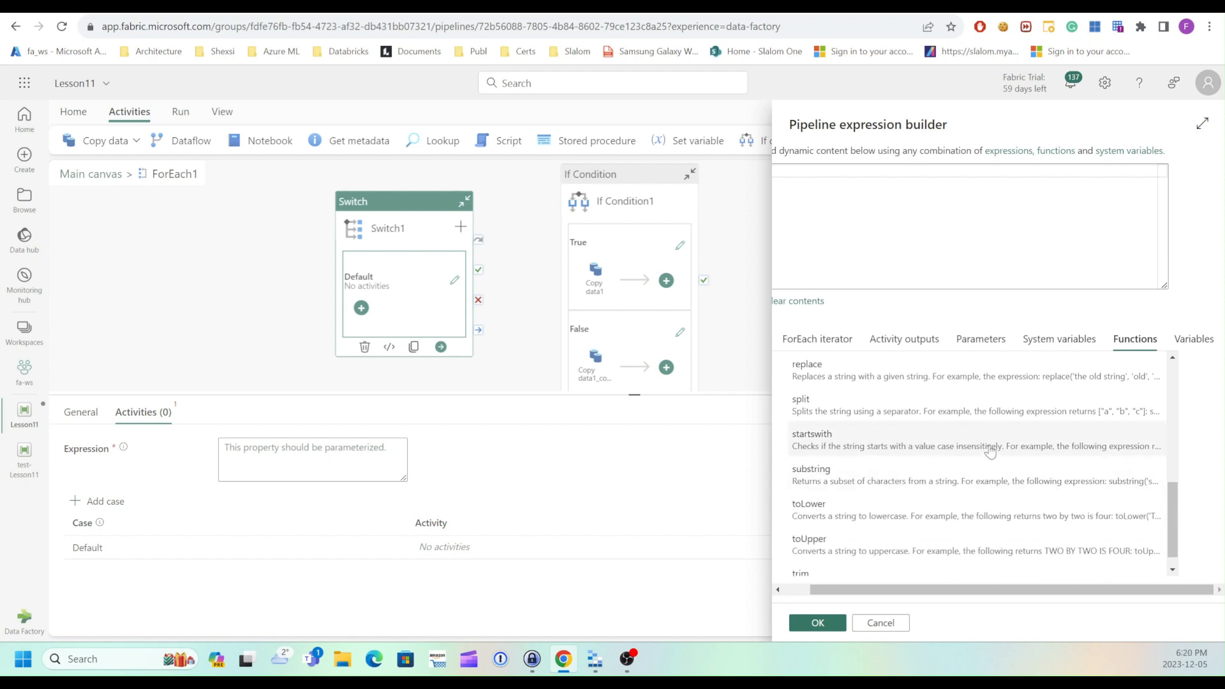
pyautogui.scroll(1, 847, 507)
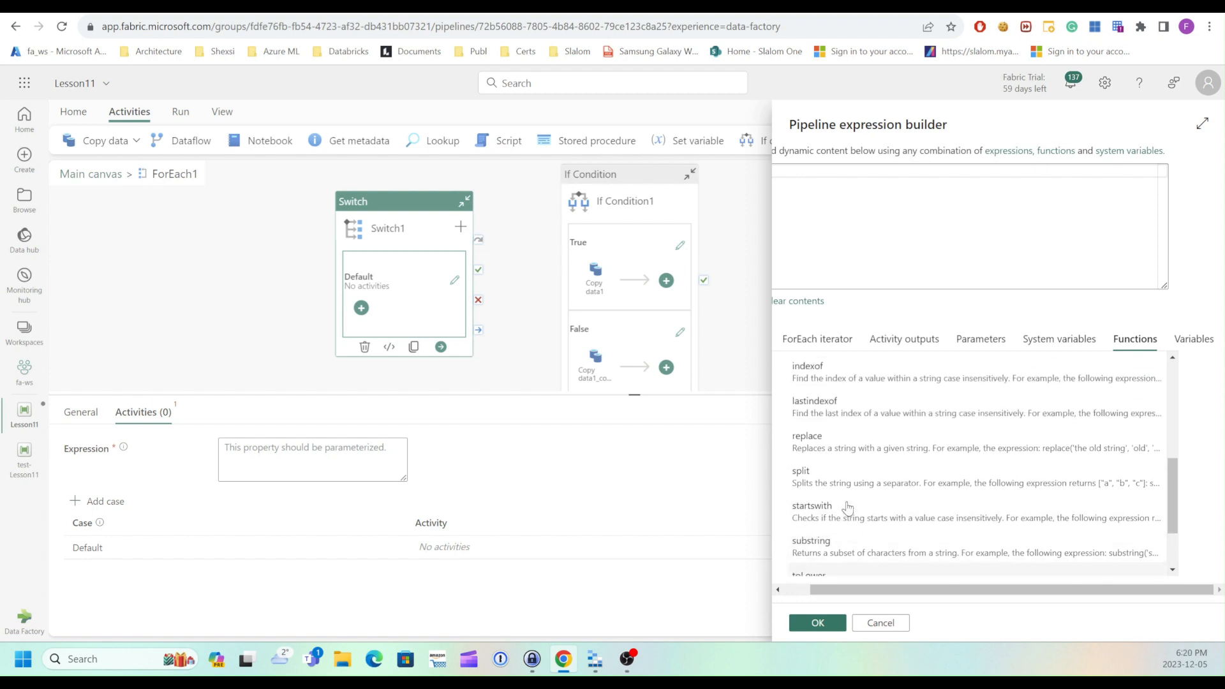
pyautogui.click(803, 486)
pyautogui.click(791, 589)
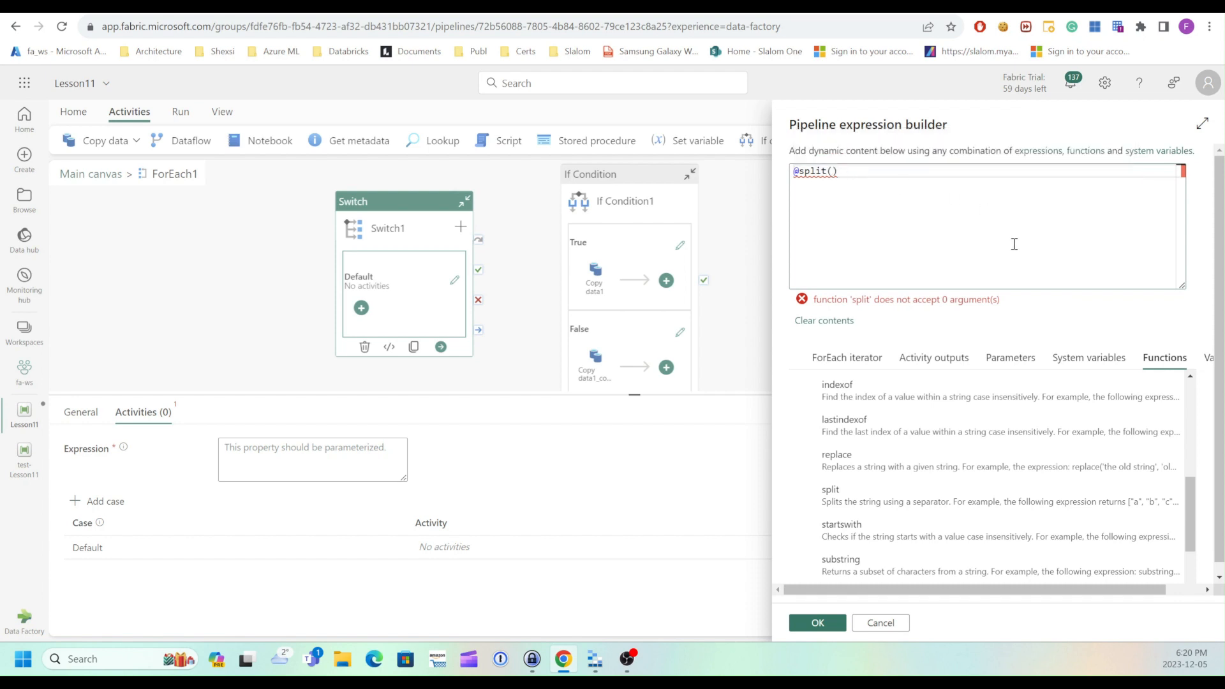
pyautogui.click(856, 365)
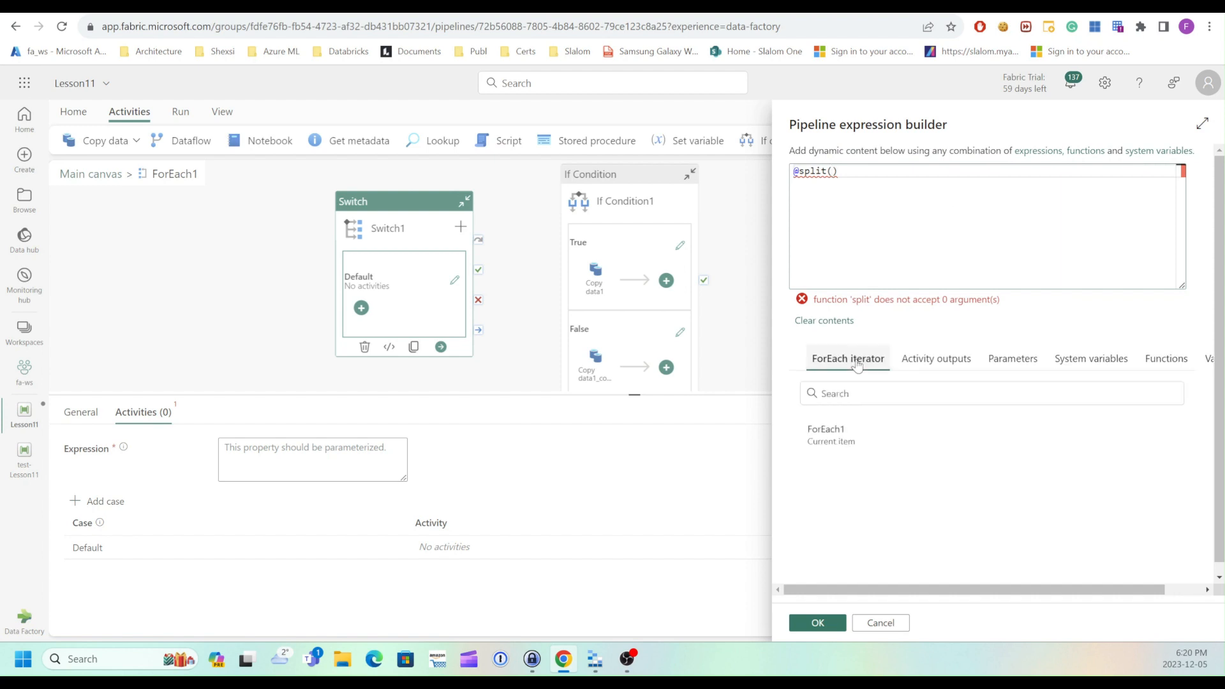
pyautogui.click(836, 443)
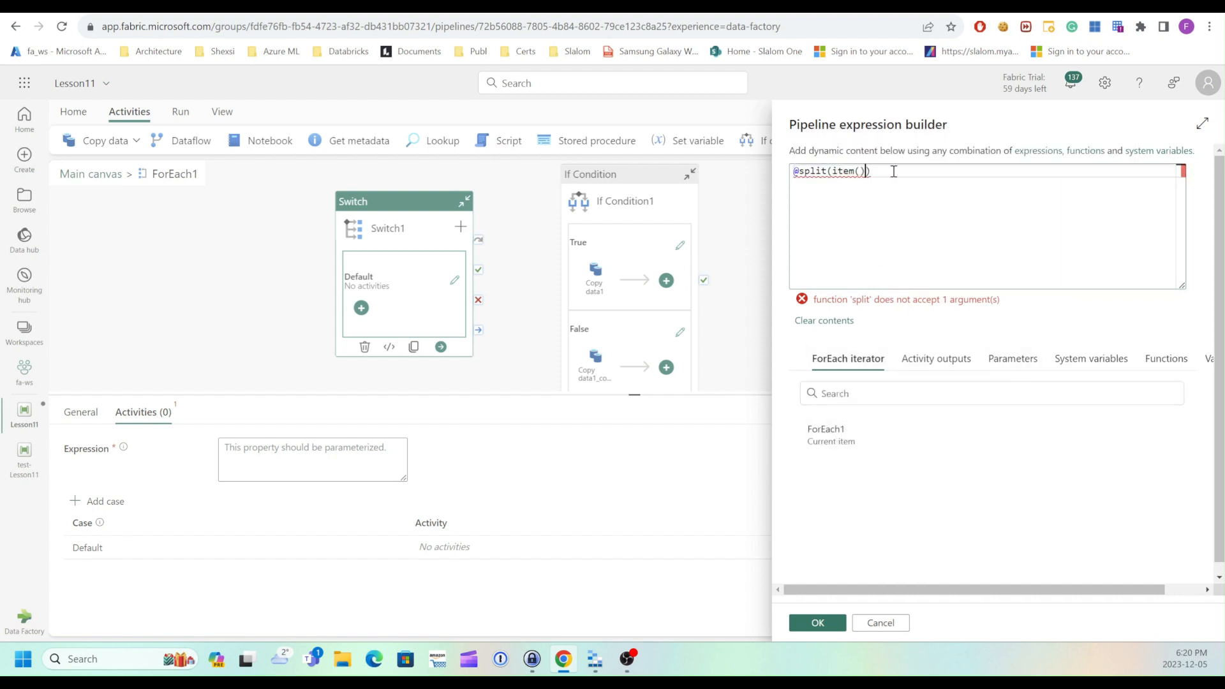
pyautogui.write('.name')
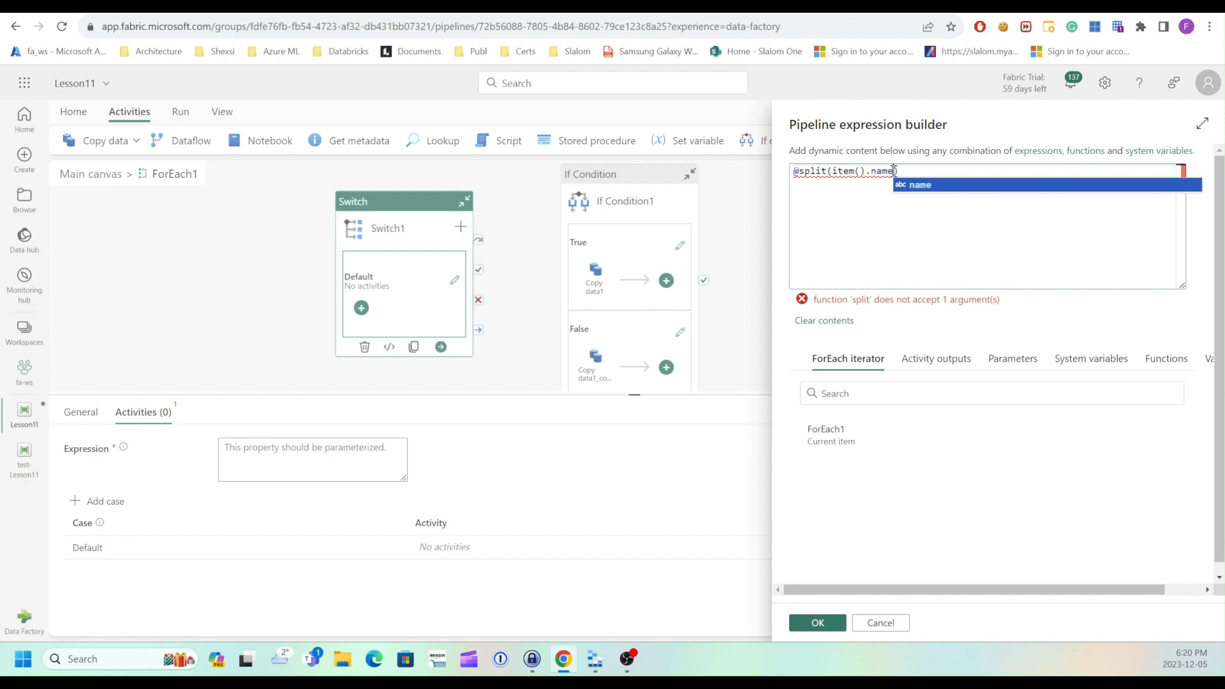
pyautogui.write(',')
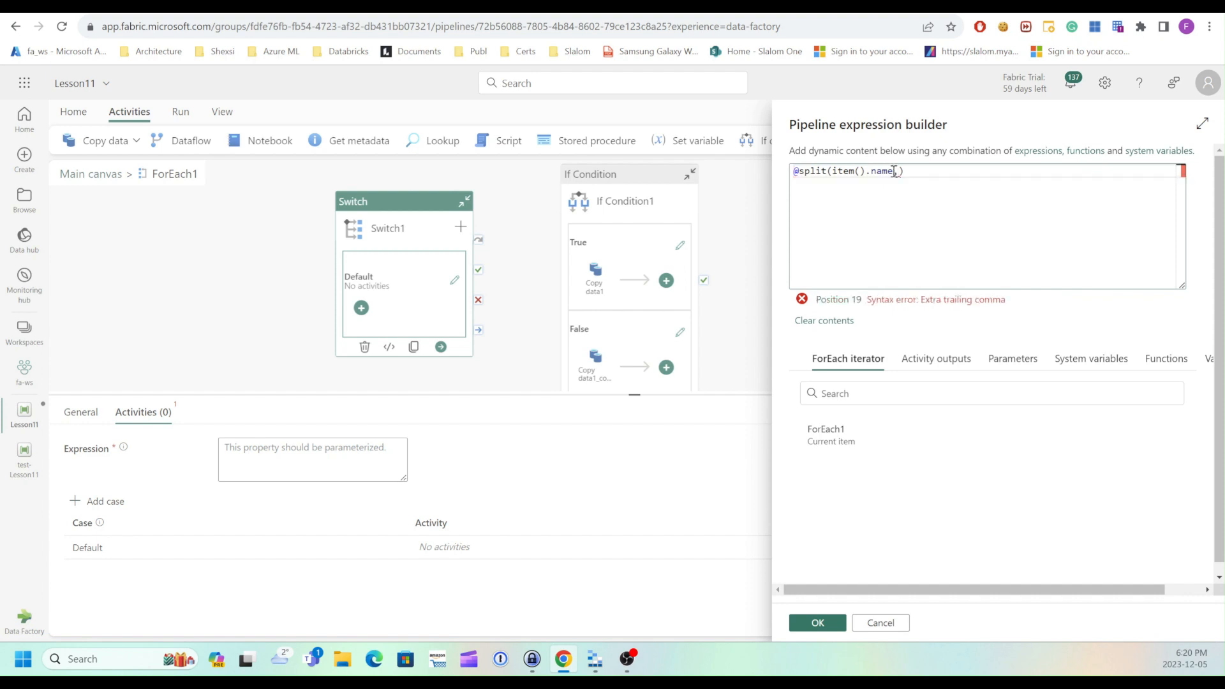
pyautogui.write("''")
pyautogui.write('.')
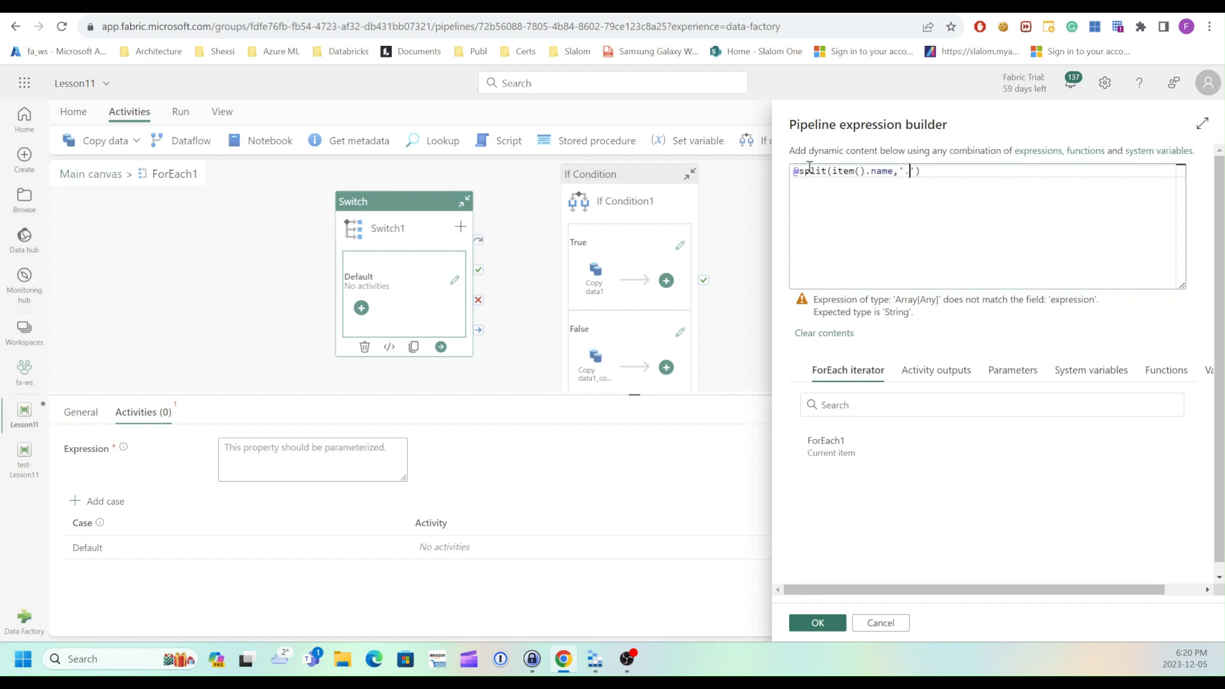
pyautogui.click(933, 175)
pyautogui.write('[')
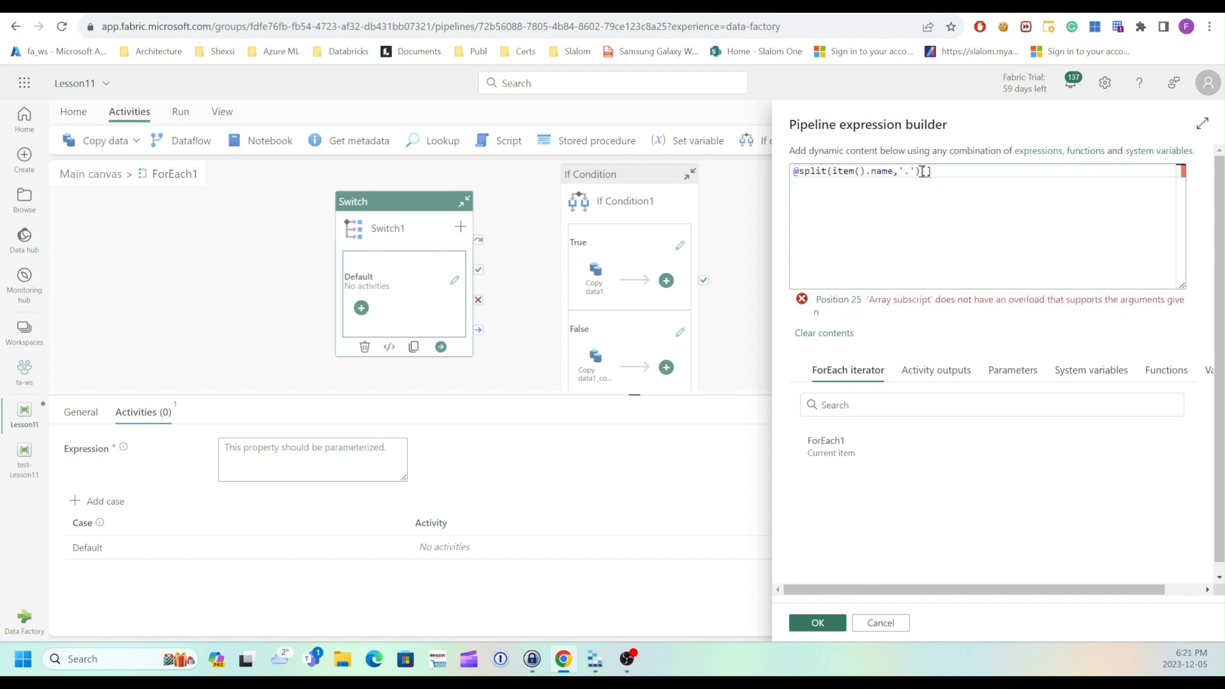
pyautogui.write('1')
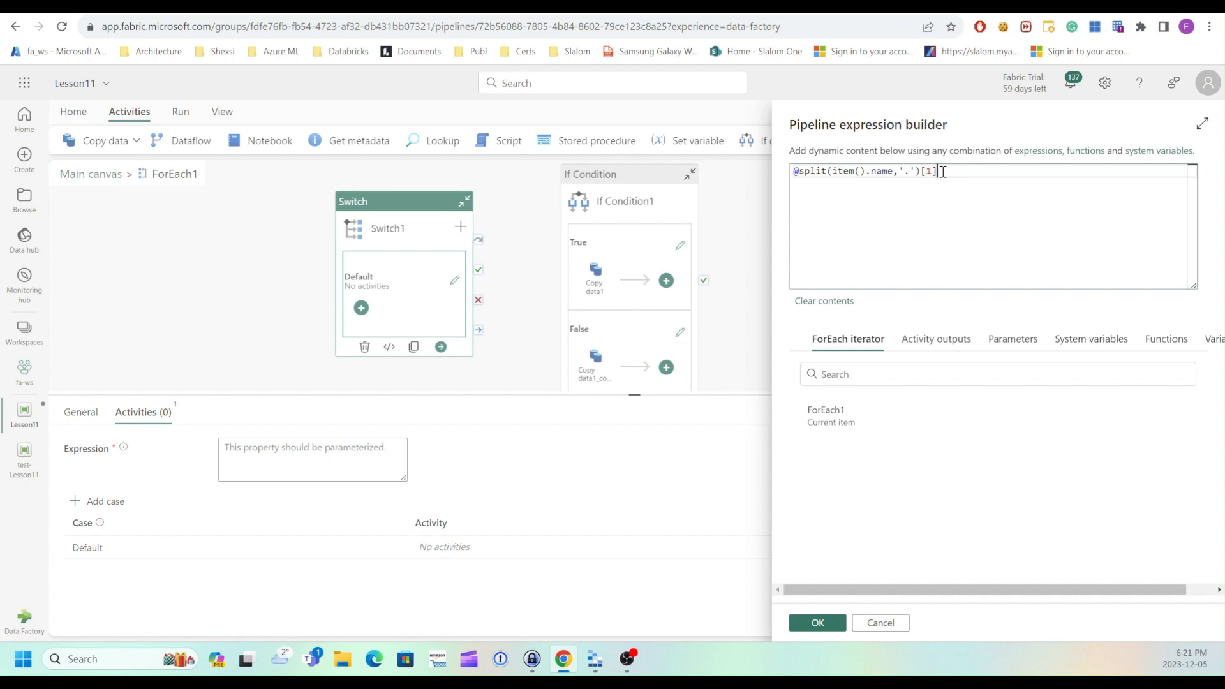
pyautogui.click(814, 624)
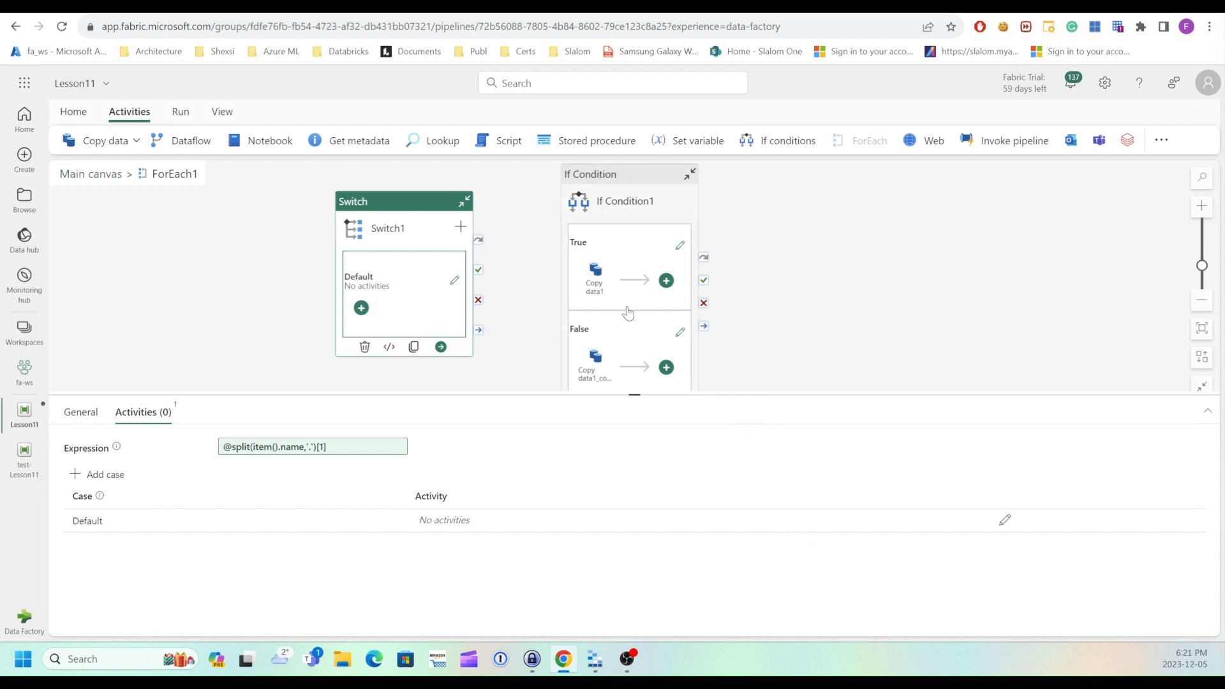
# - Copy the Copy data1 activity from the True branch of If Condition1 and return to the ForEach1 level
pyautogui.click(192, 526)
pyautogui.click(607, 203)
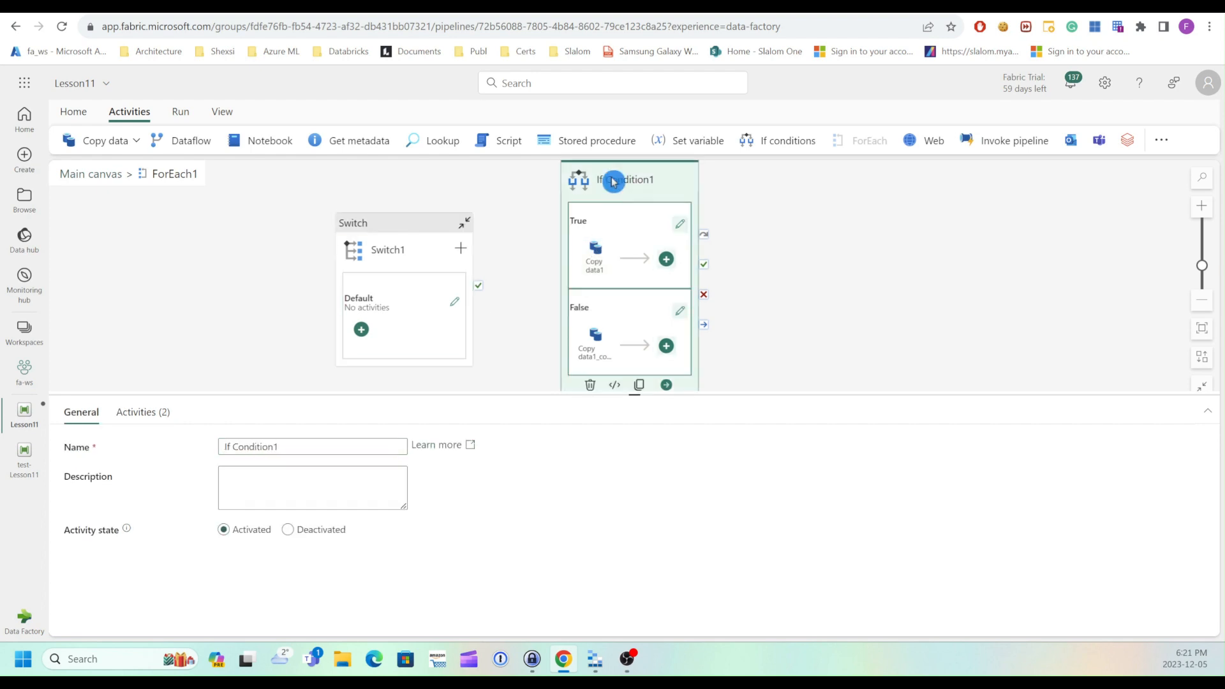
pyautogui.click(594, 260)
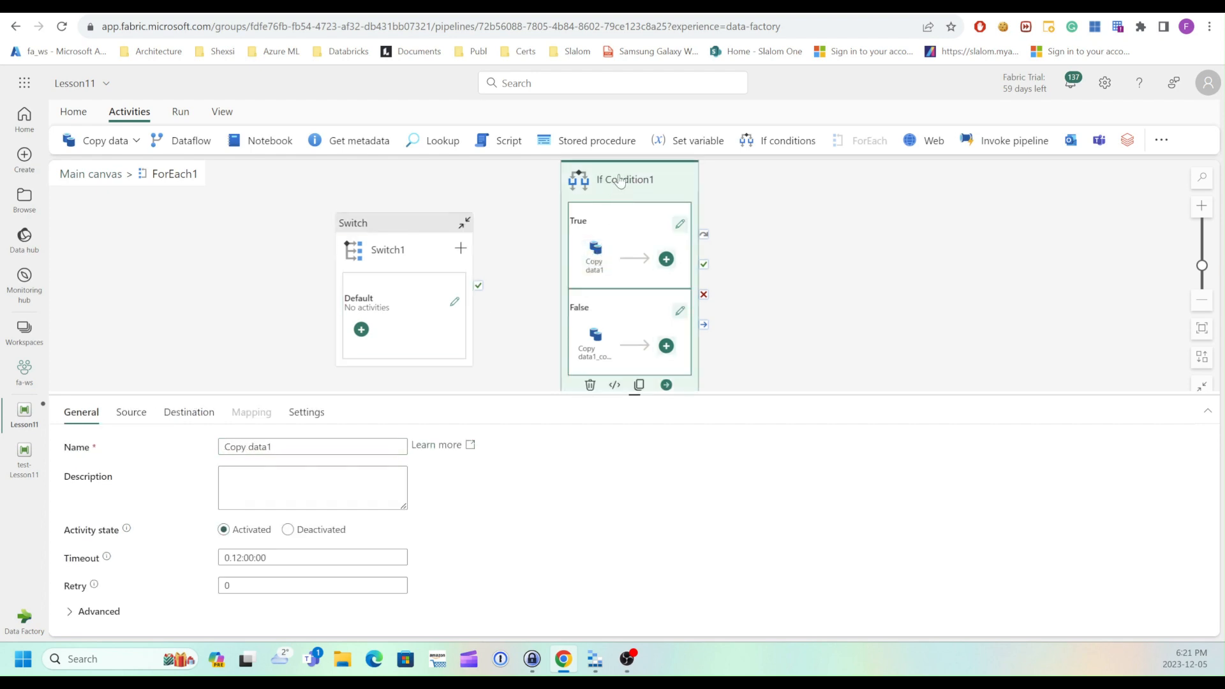
pyautogui.click(621, 179)
pyautogui.click(680, 223)
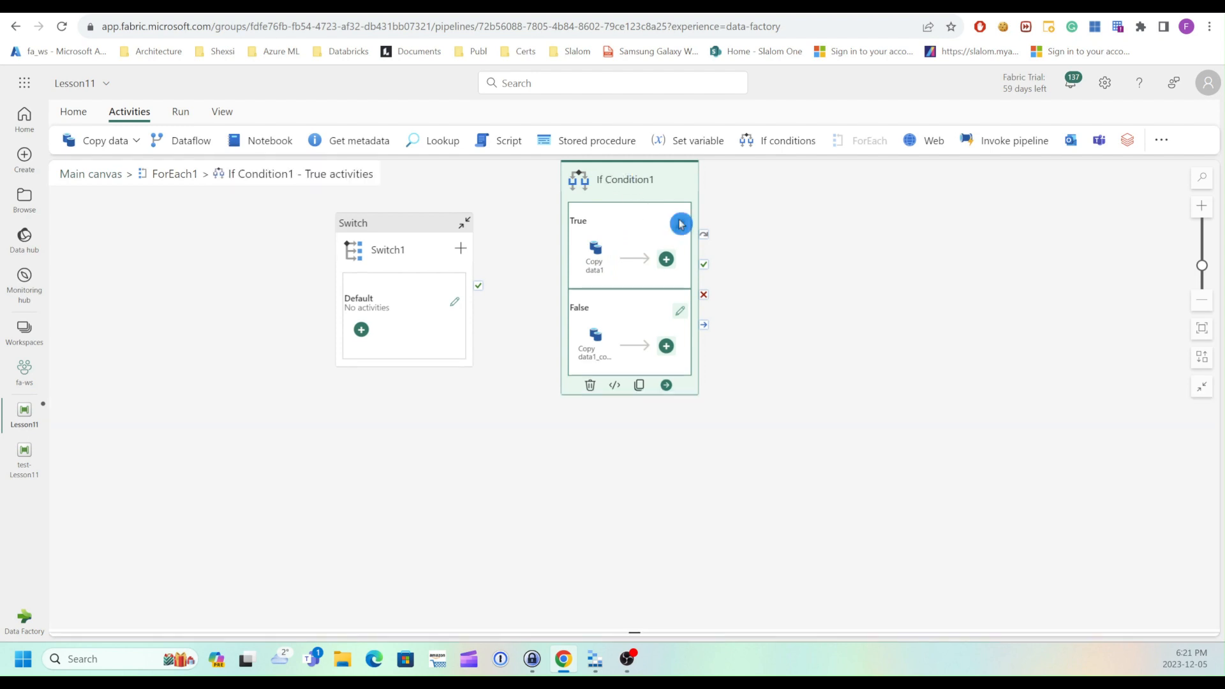
pyautogui.click(634, 177)
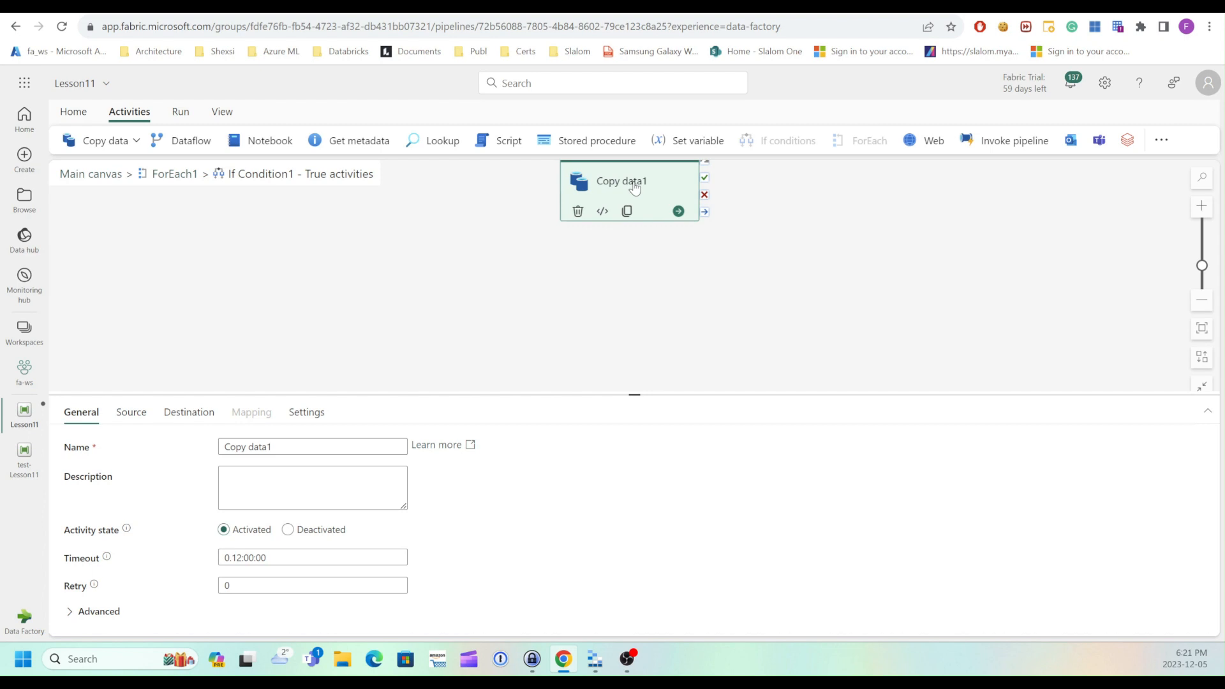
pyautogui.click(177, 175)
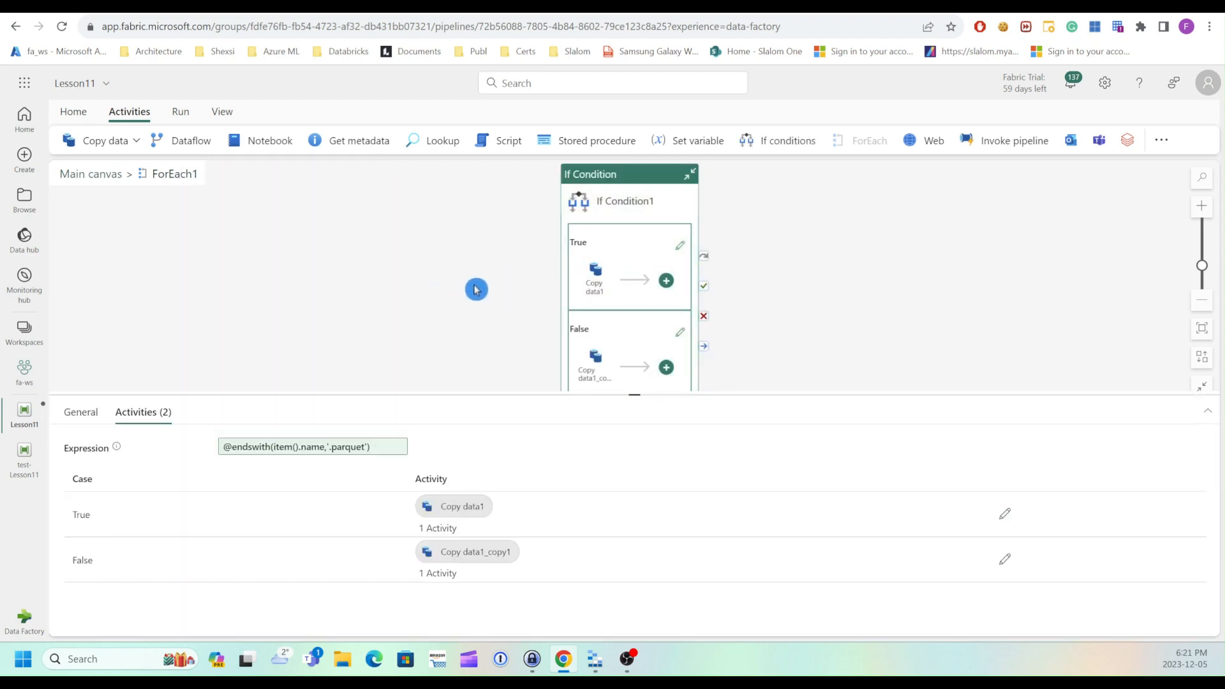
# - Add a case named parquet to Switch1
pyautogui.moveTo(640, 402); pyautogui.dragTo(642, 506)
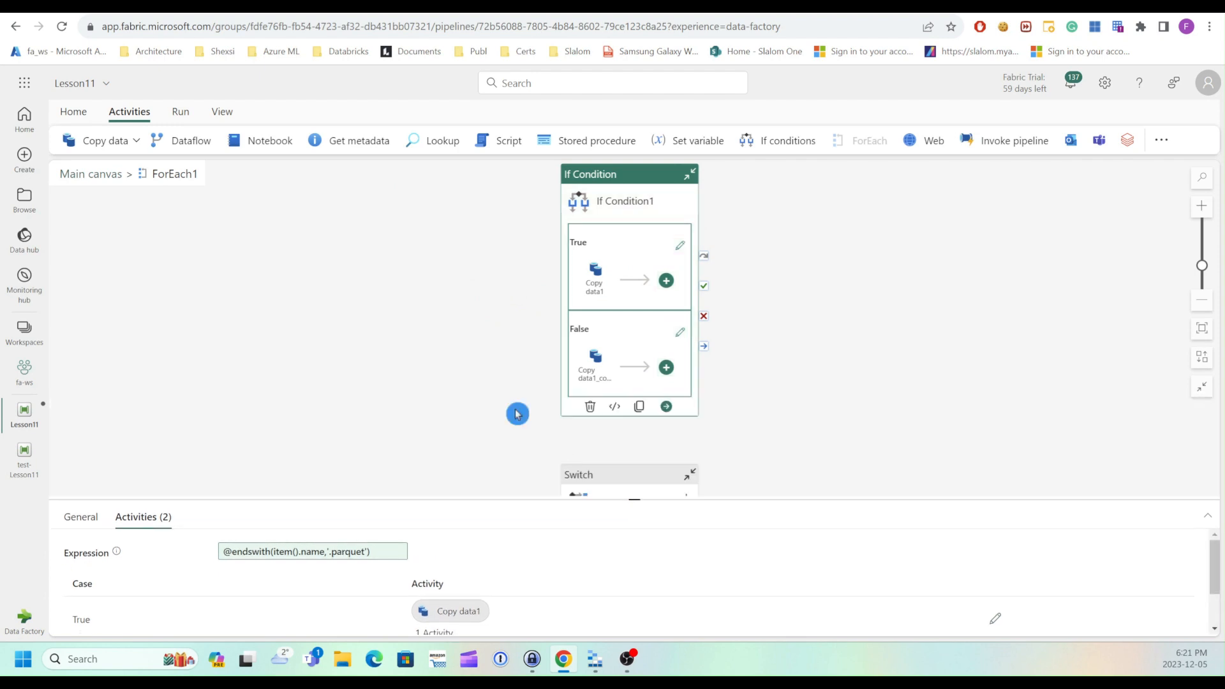
pyautogui.scroll(3, 347, 324)
pyautogui.scroll(-6, 350, 324)
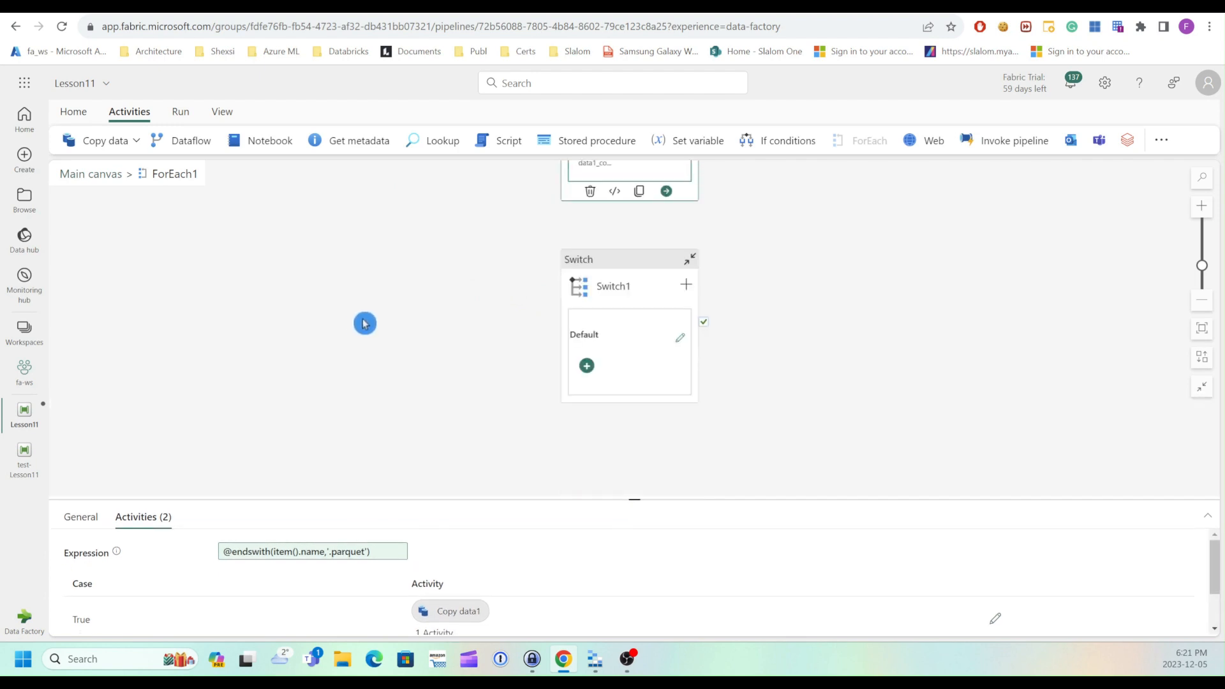
pyautogui.click(586, 267)
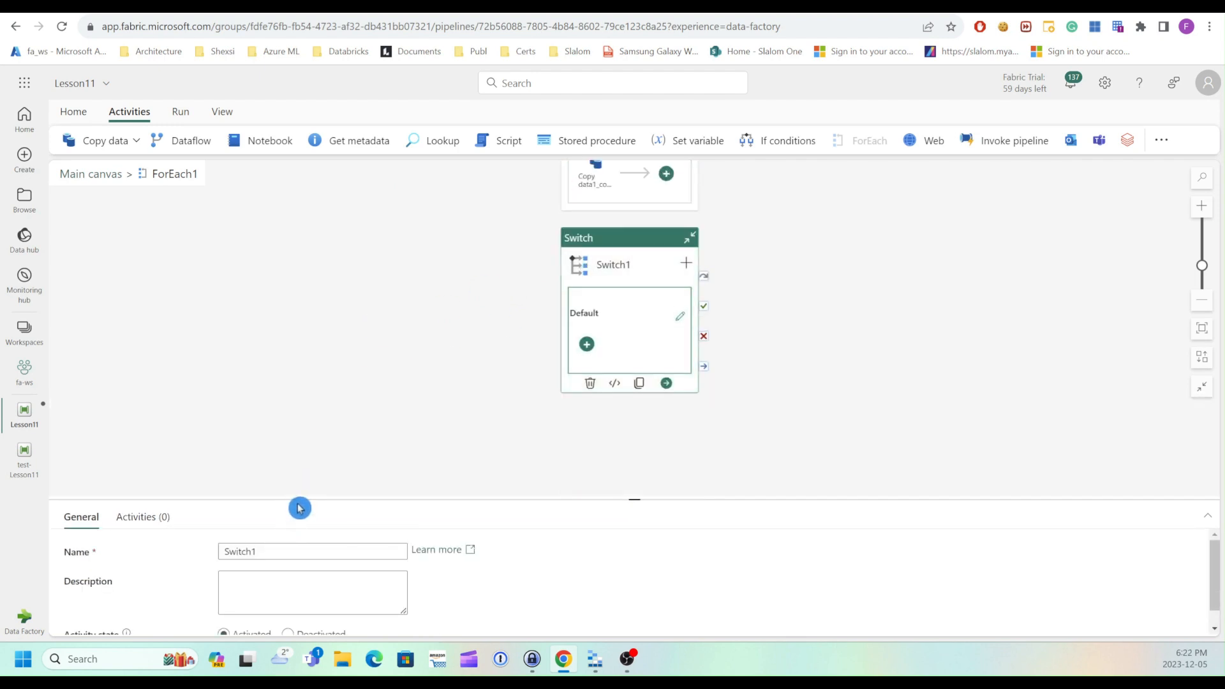
pyautogui.moveTo(300, 499); pyautogui.dragTo(333, 332)
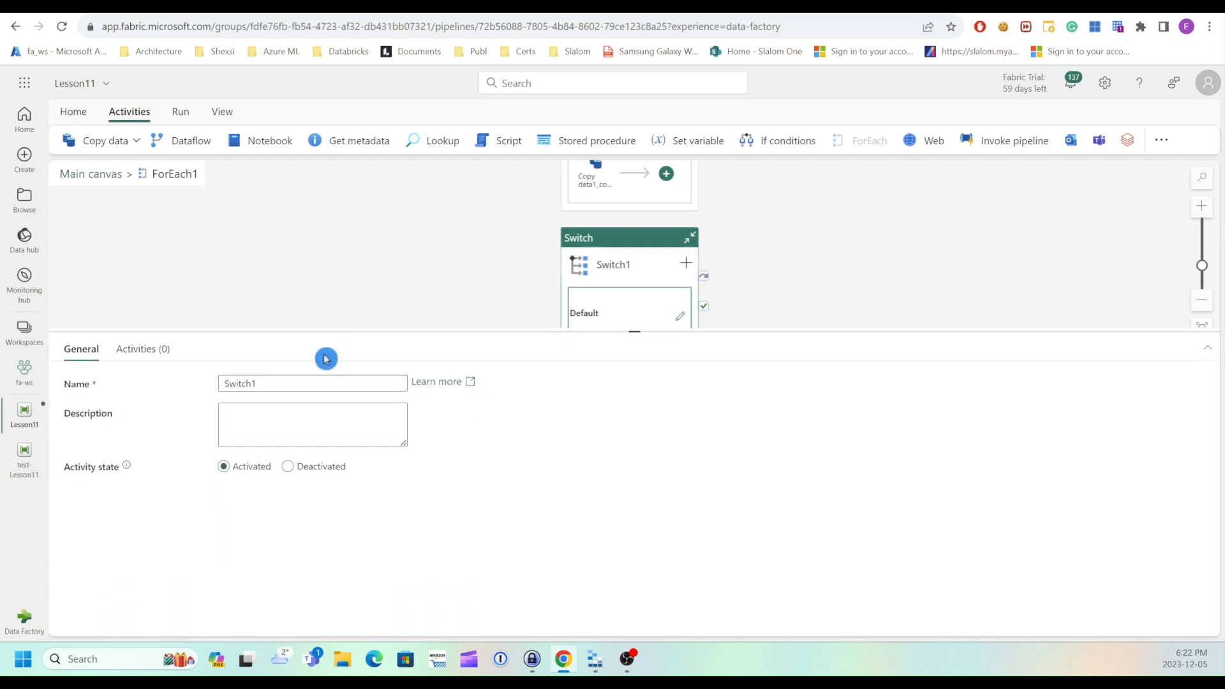
pyautogui.click(145, 349)
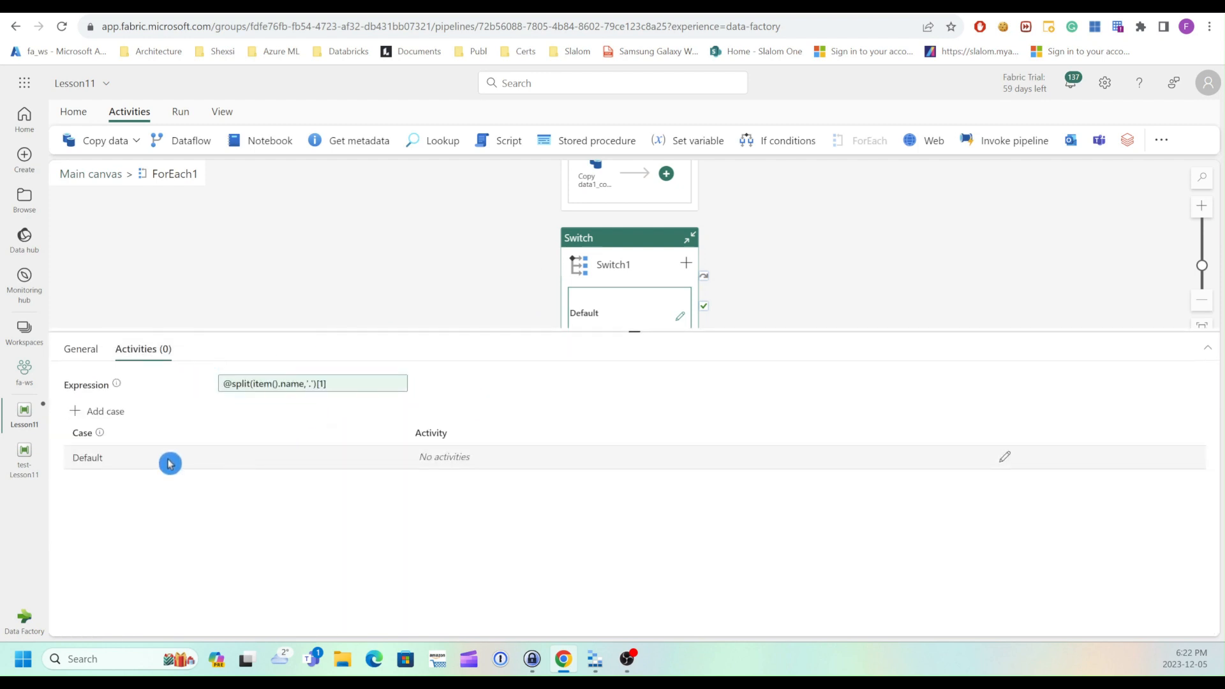
pyautogui.click(97, 411)
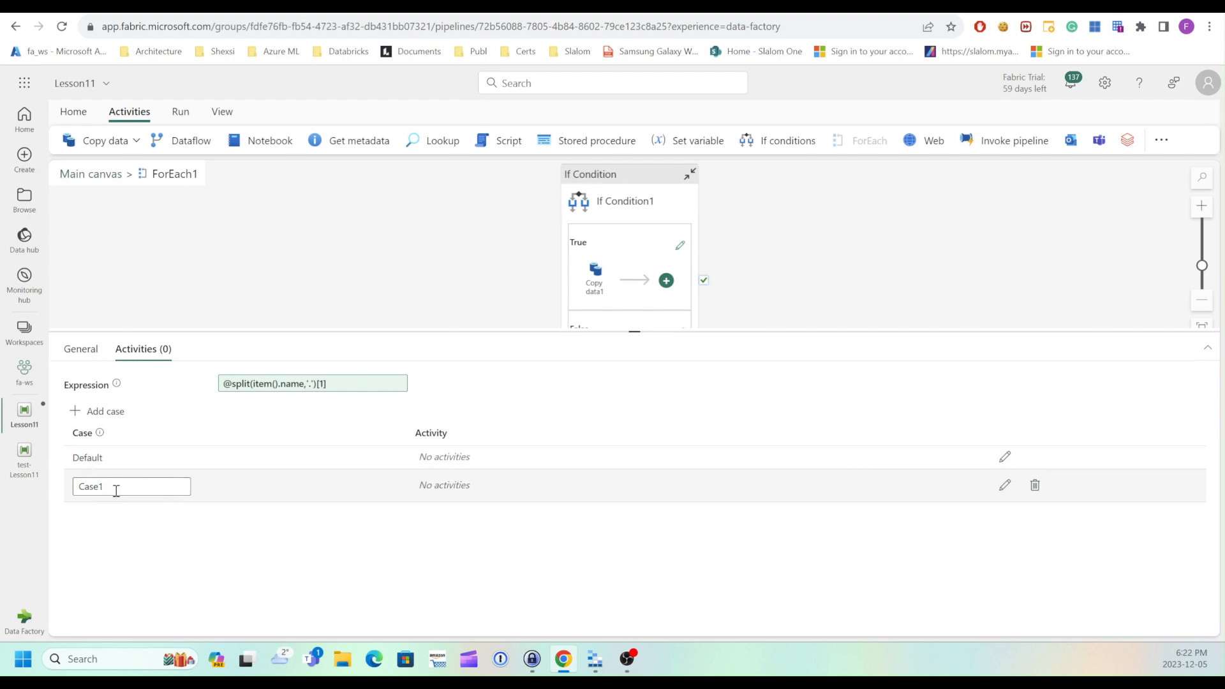
pyautogui.moveTo(116, 490); pyautogui.dragTo(72, 487)
# - Paste the copied Copy data activity into the parquet case, then check its source and destination settings
pyautogui.click(1004, 486)
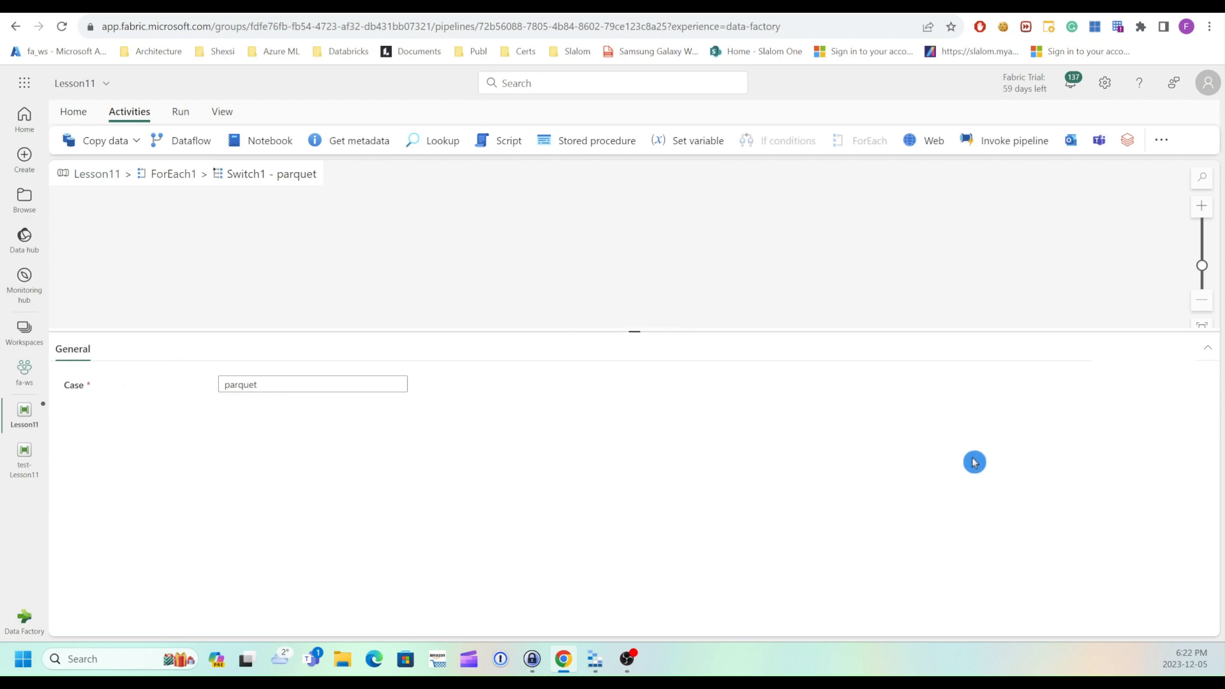
pyautogui.rightClick(415, 249)
pyautogui.click(434, 279)
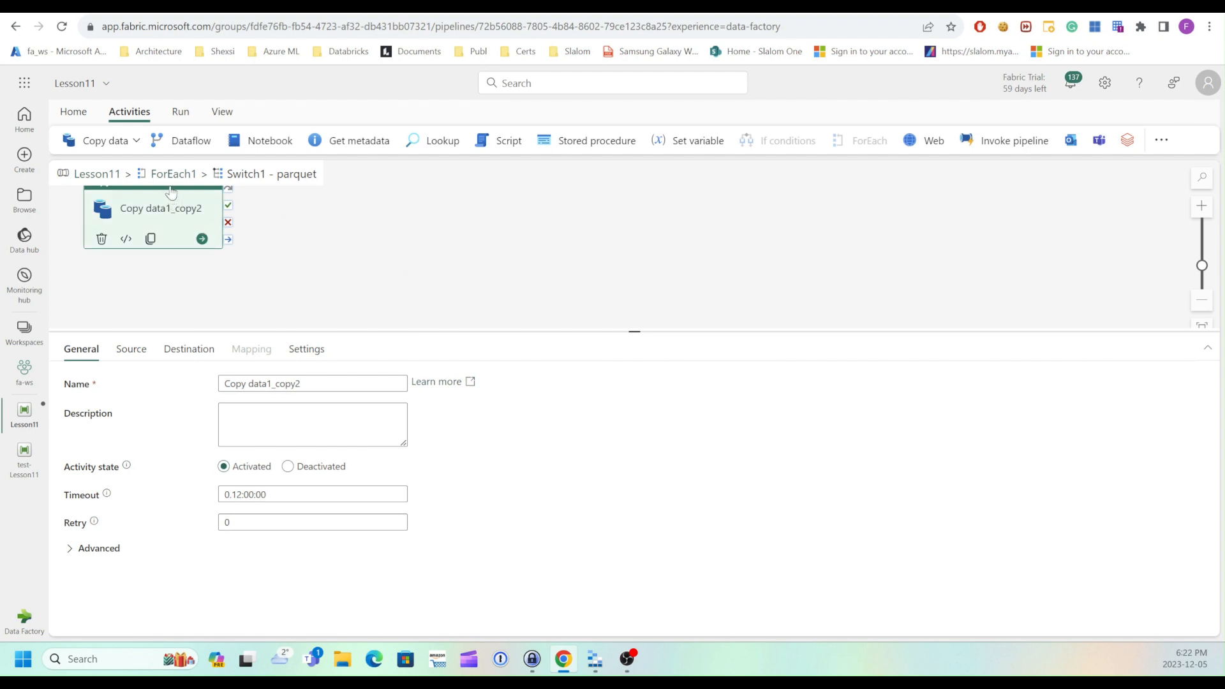
pyautogui.moveTo(171, 193); pyautogui.dragTo(418, 223)
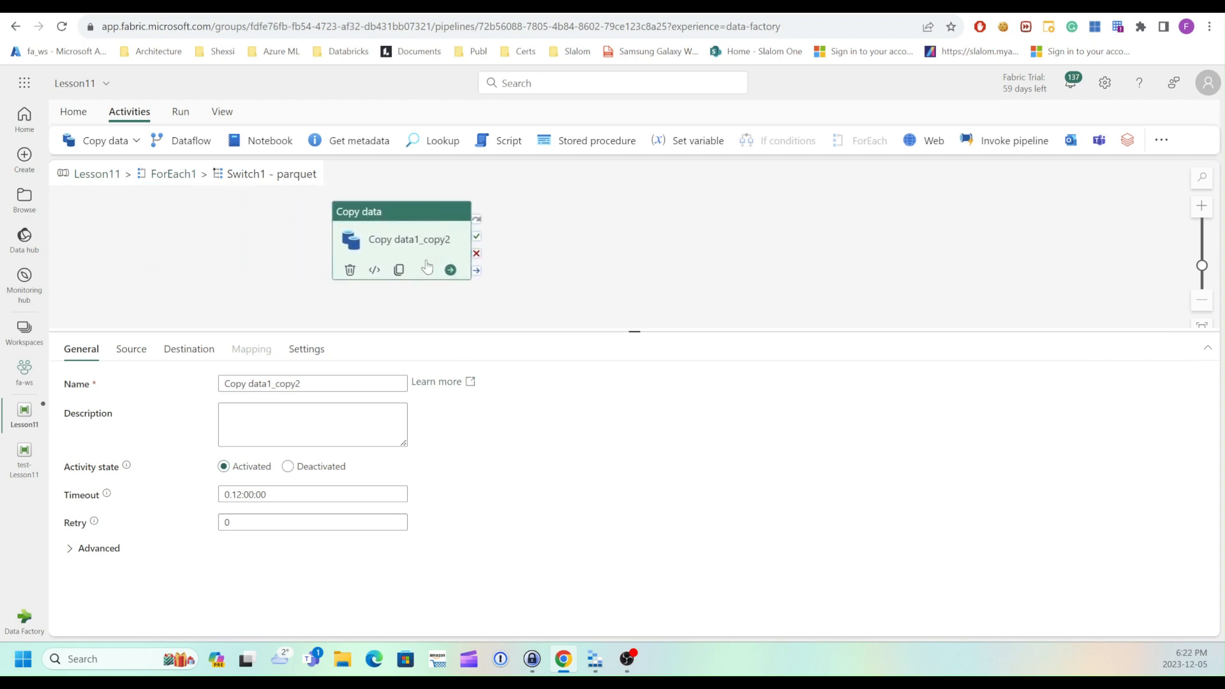
pyautogui.click(130, 351)
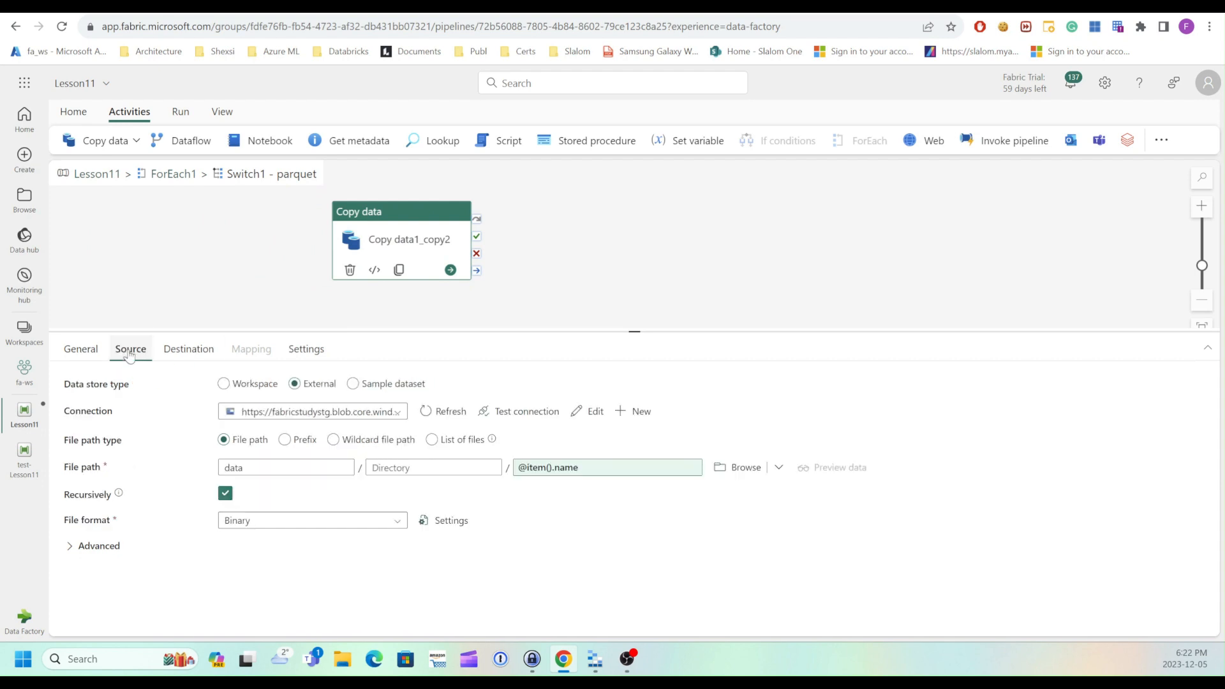
pyautogui.click(584, 446)
pyautogui.click(189, 351)
pyautogui.click(366, 446)
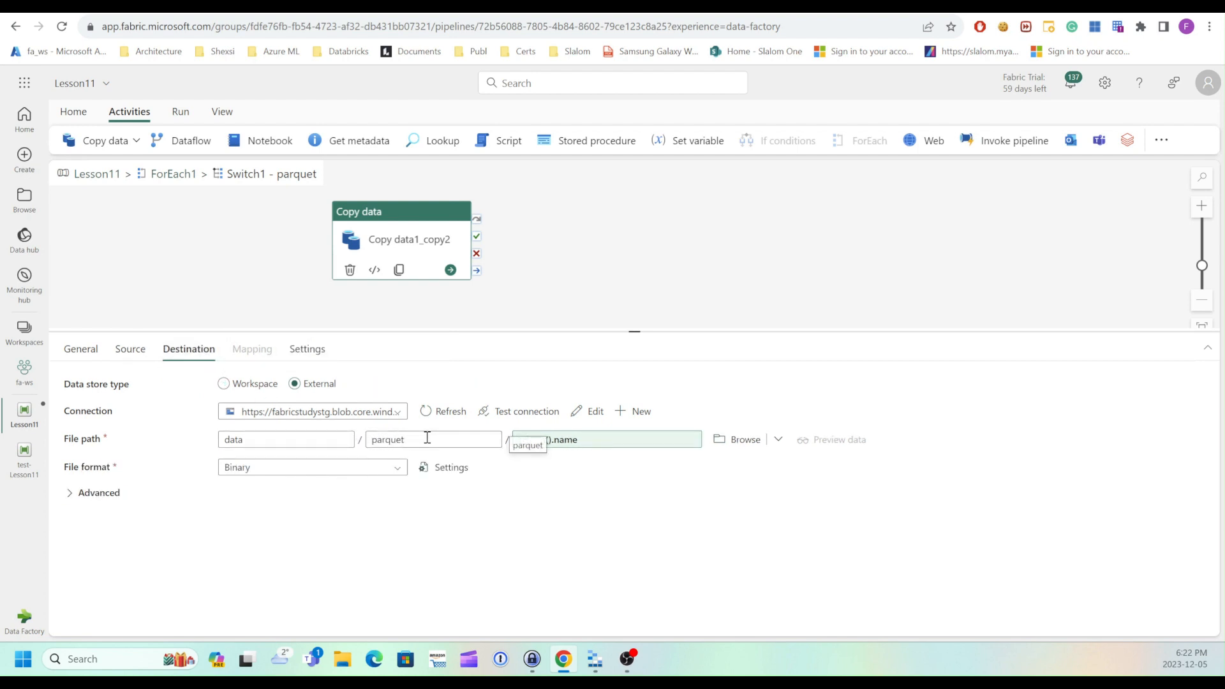
pyautogui.click(164, 174)
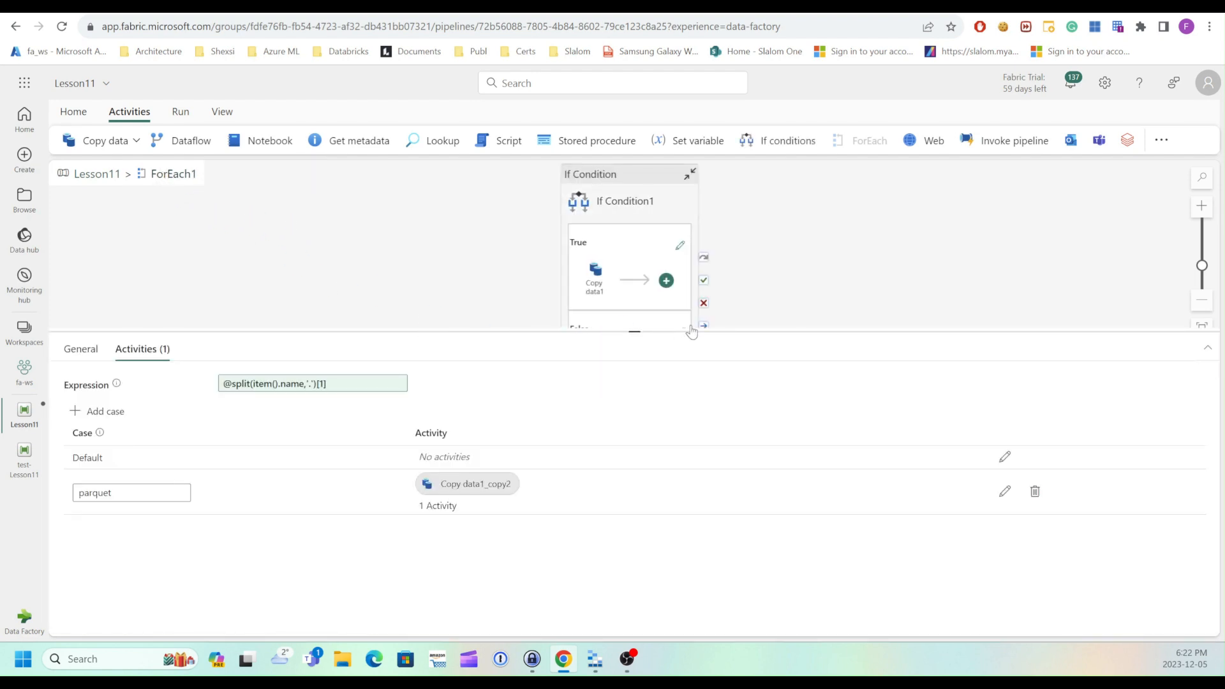
# - Delete If Condition1 from ForEach1 and move Switch1 up into the freed canvas area
pyautogui.moveTo(749, 331); pyautogui.dragTo(759, 464)
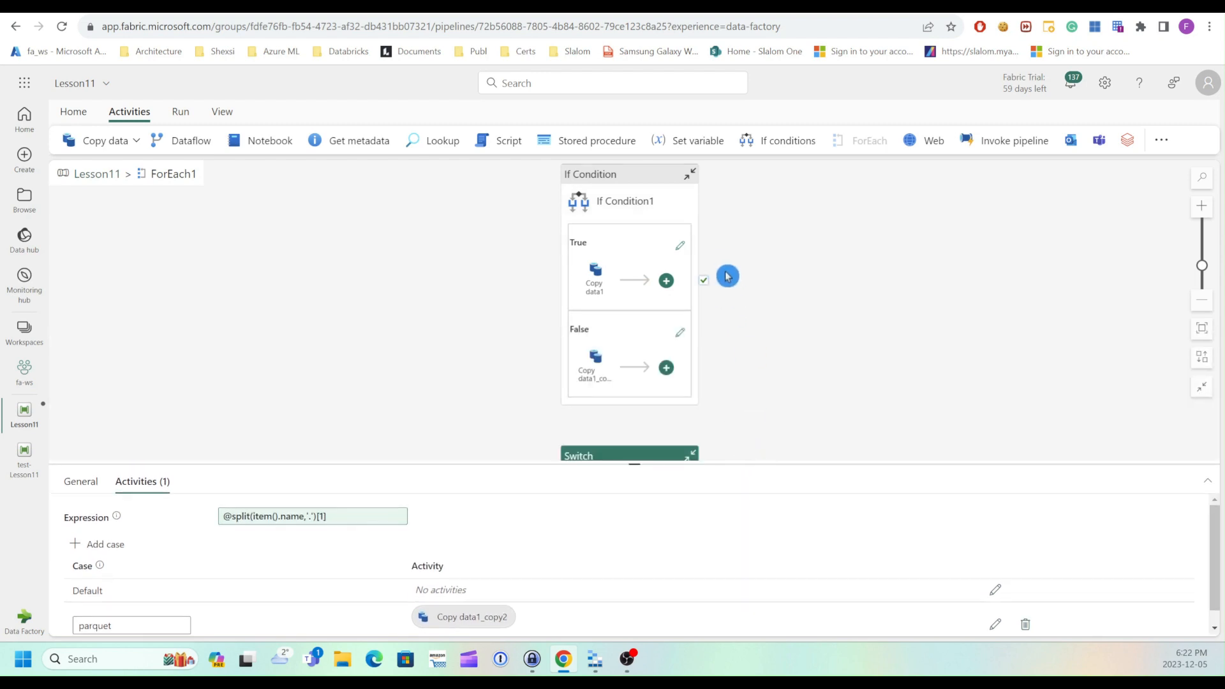
pyautogui.click(606, 171)
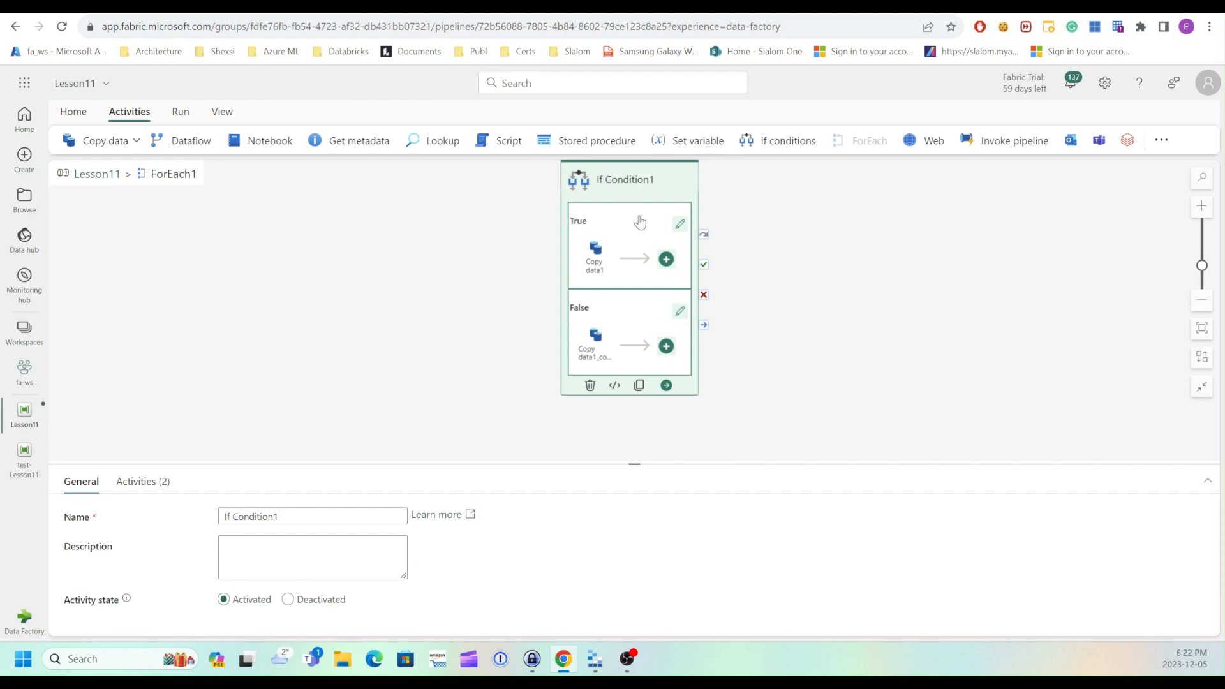
pyautogui.scroll(1, 643, 223)
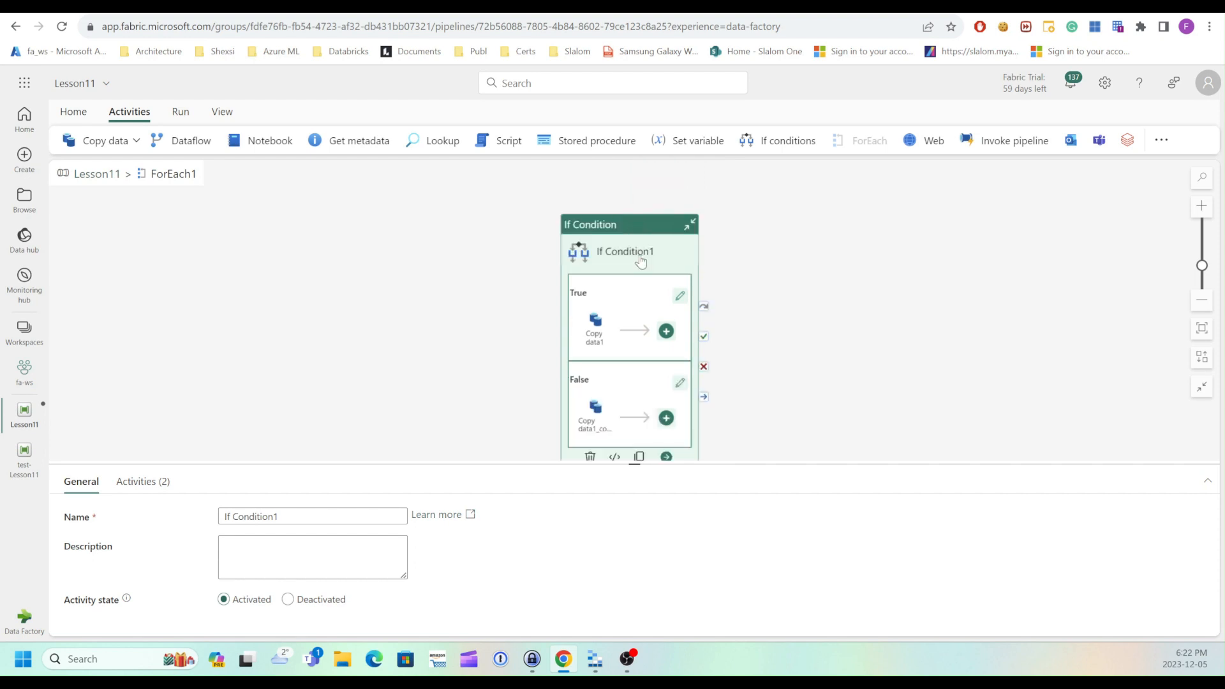
pyautogui.press('Delete')
pyautogui.scroll(-1, 651, 287)
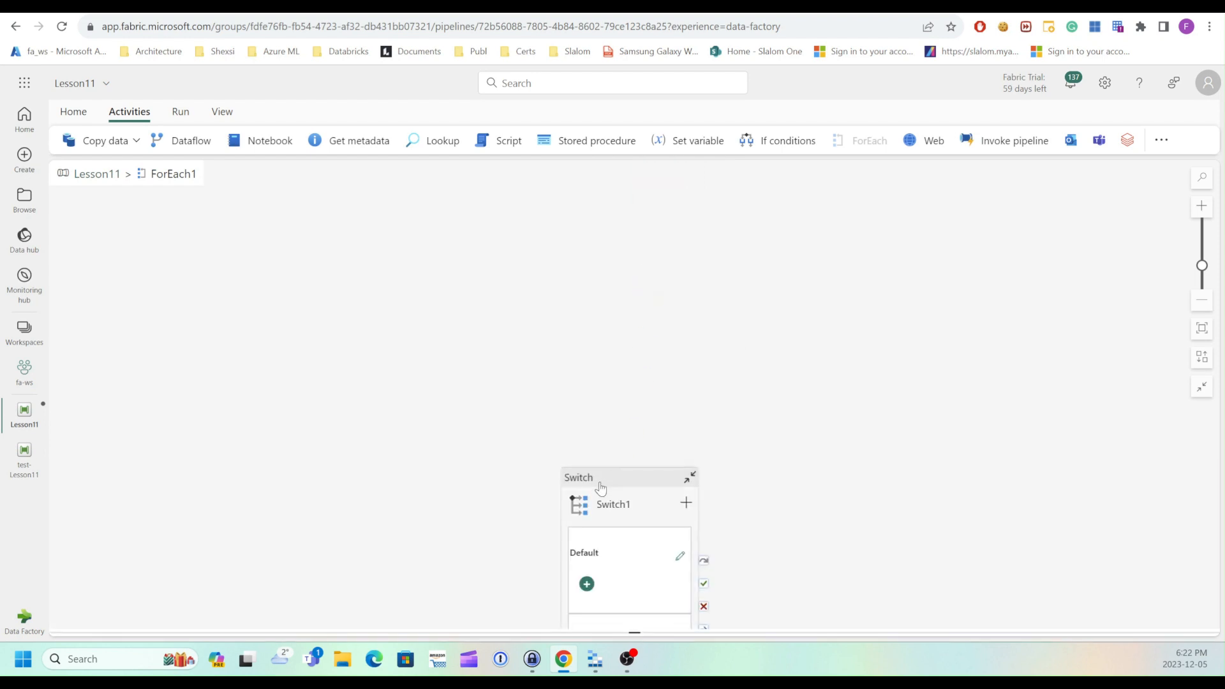
pyautogui.moveTo(608, 489); pyautogui.dragTo(375, 219)
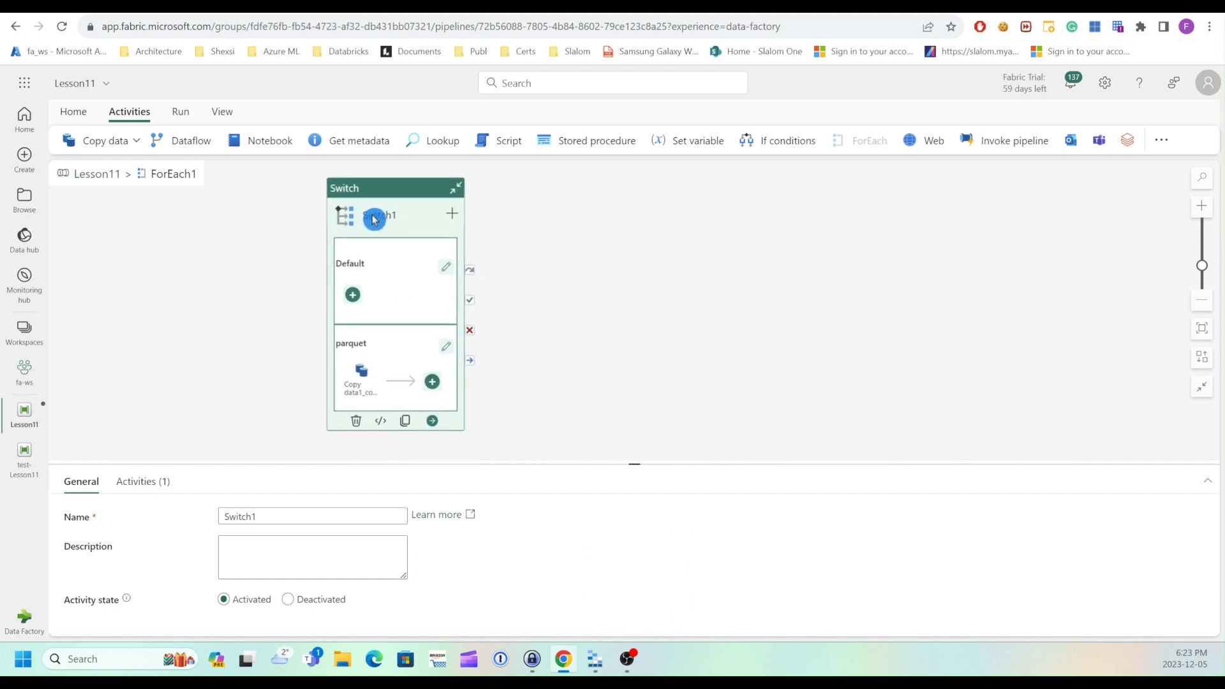
# - Add a second case named json to Switch1
pyautogui.click(142, 483)
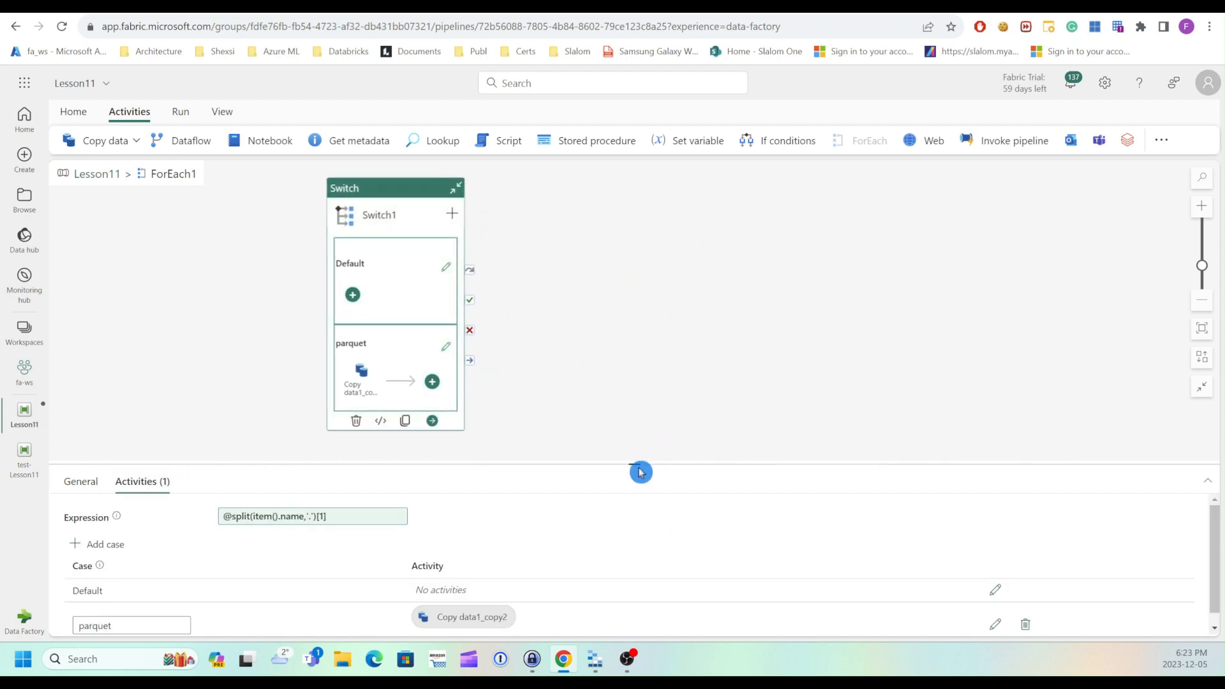
pyautogui.moveTo(637, 464); pyautogui.dragTo(634, 374)
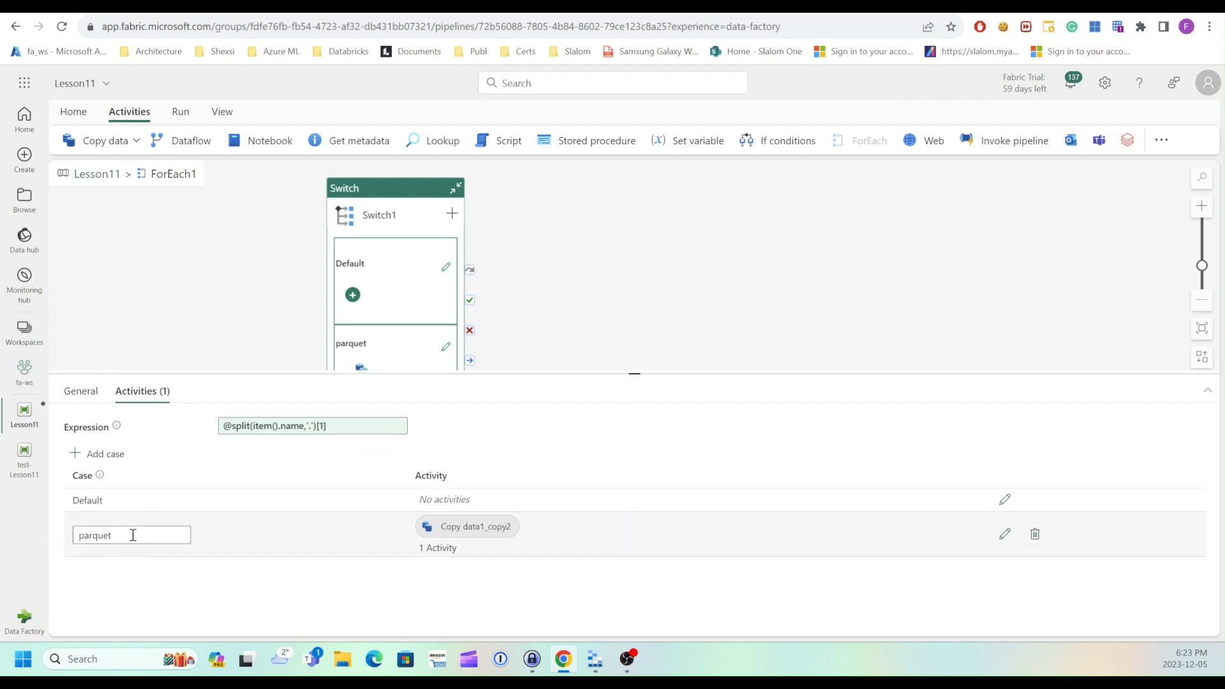
pyautogui.click(95, 453)
pyautogui.doubleClick(127, 569)
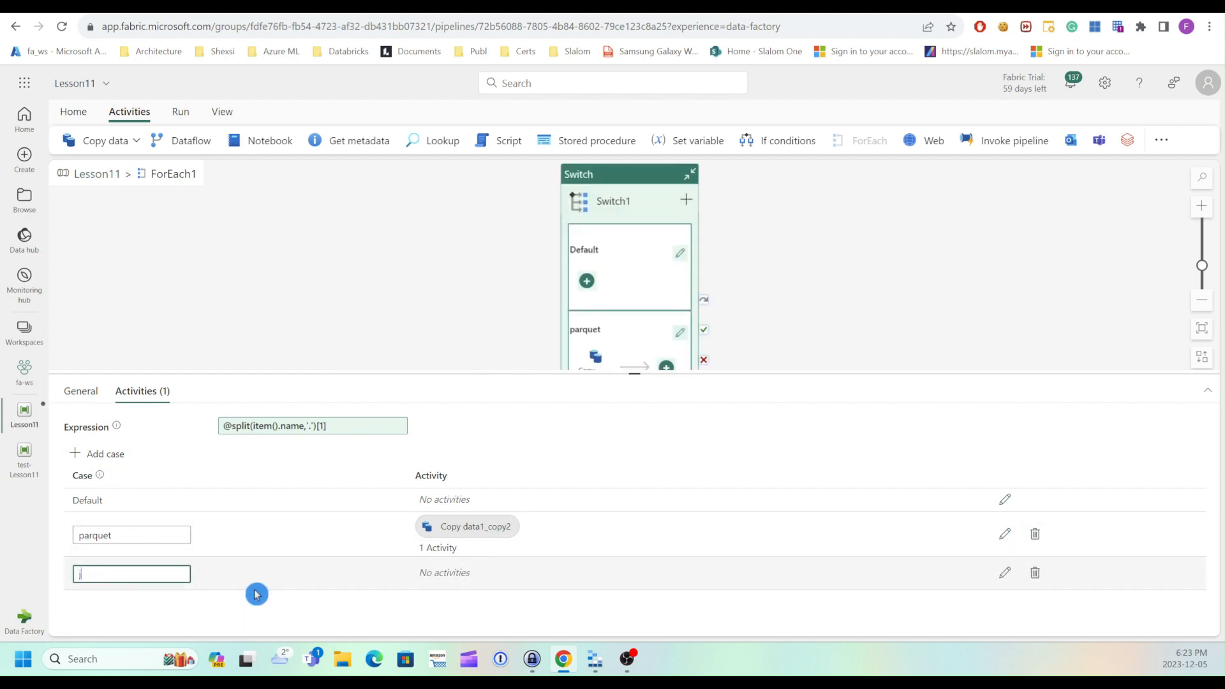
pyautogui.write('json')
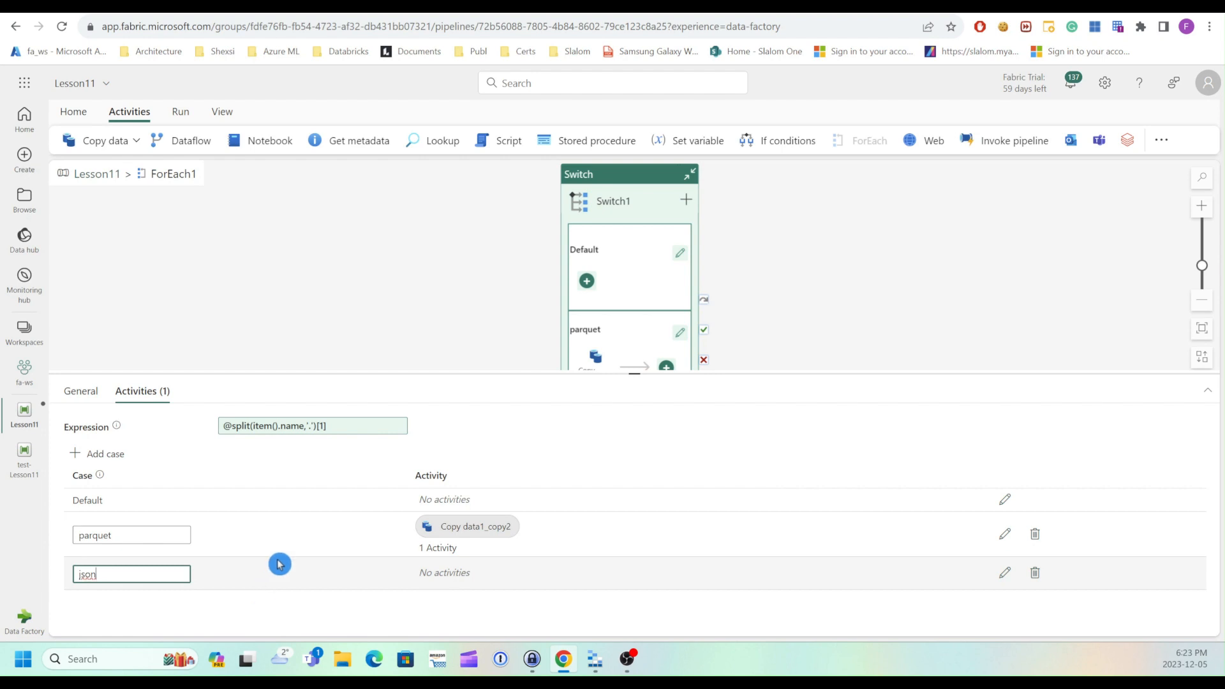
# - Open the json case and paste the copied Copy data activity onto its canvas
pyautogui.click(1004, 574)
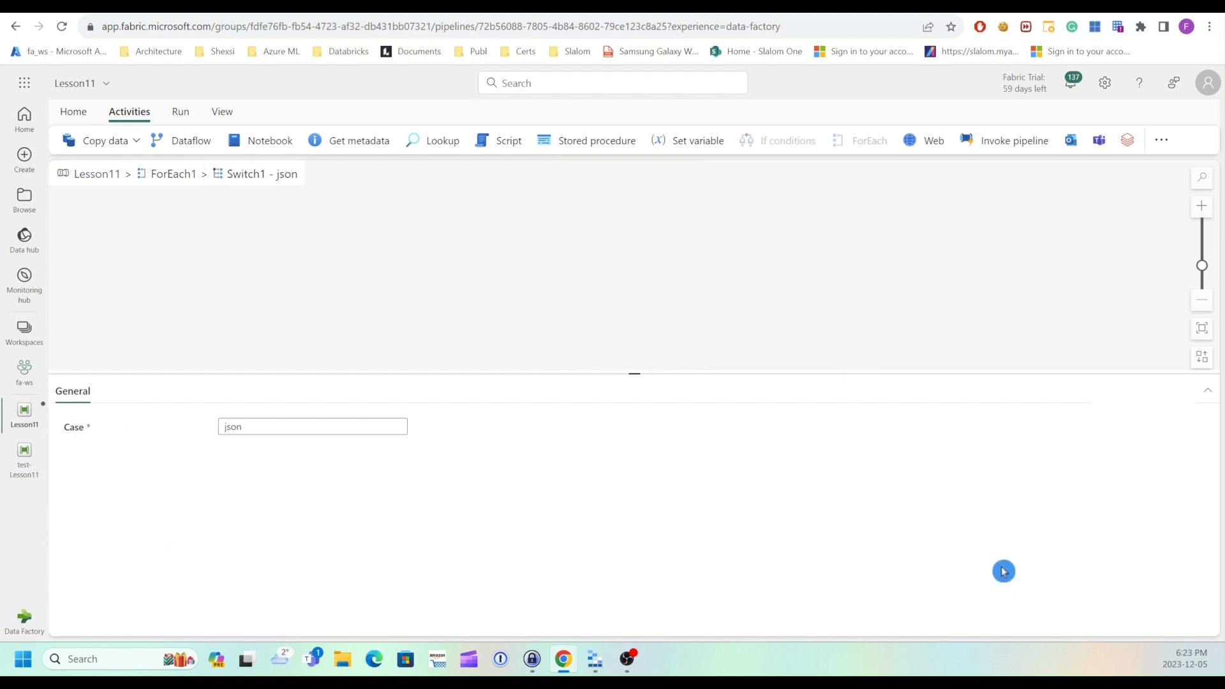
pyautogui.rightClick(378, 259)
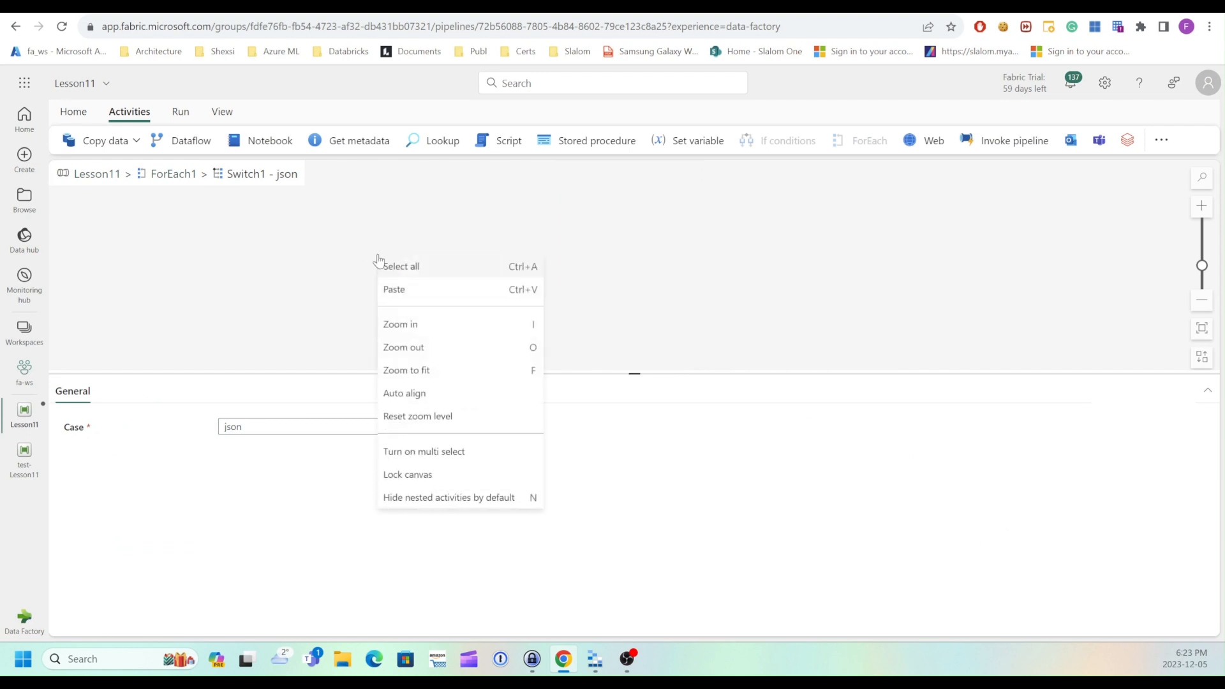
pyautogui.click(403, 297)
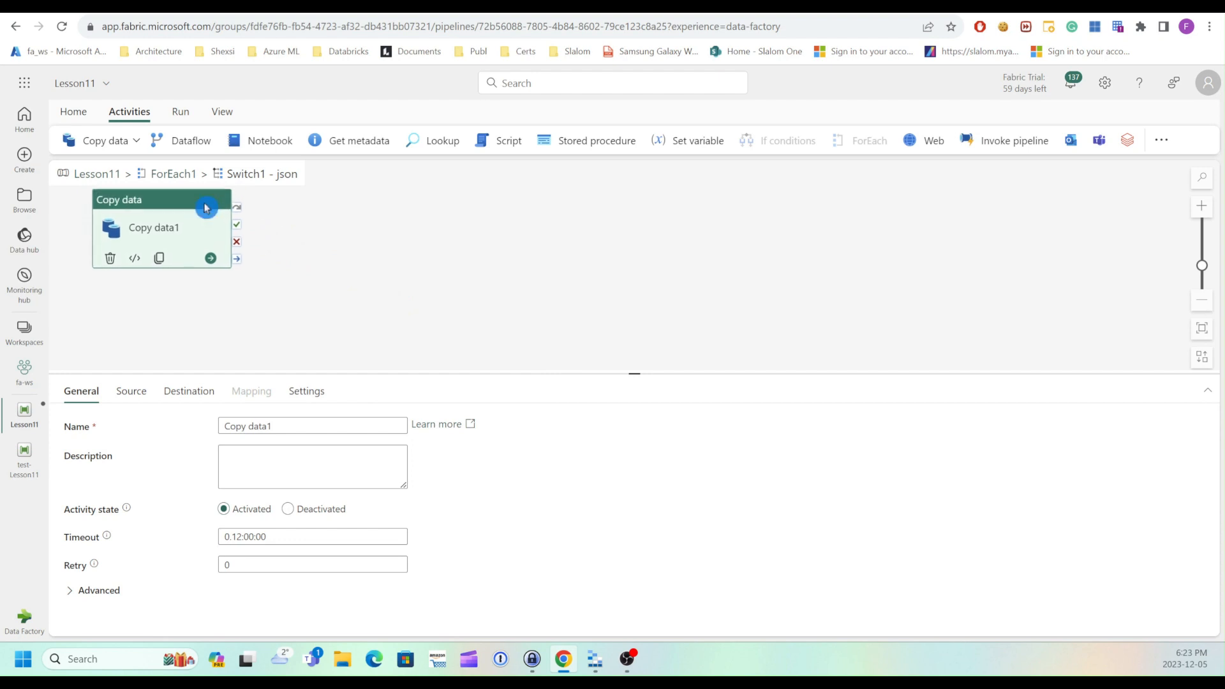
pyautogui.moveTo(191, 205); pyautogui.dragTo(398, 237)
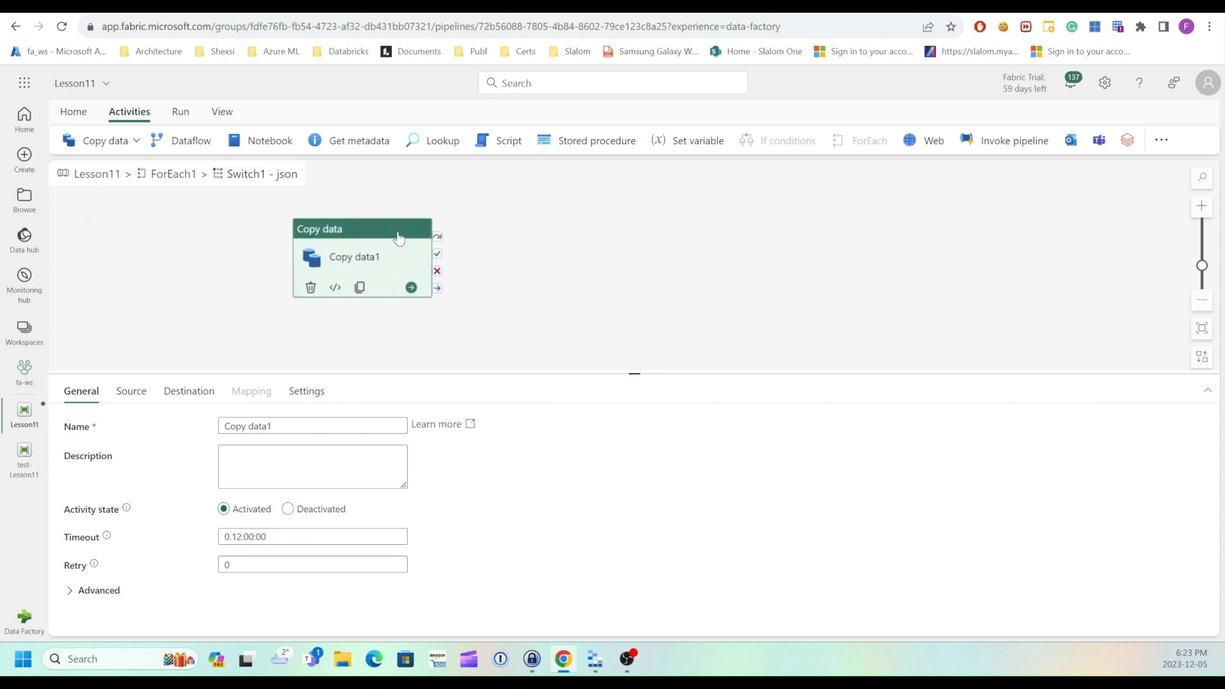
# - Set the destination directory of the json case's copy activity to json and review the cases of Switch1 in ForEach1
pyautogui.click(187, 390)
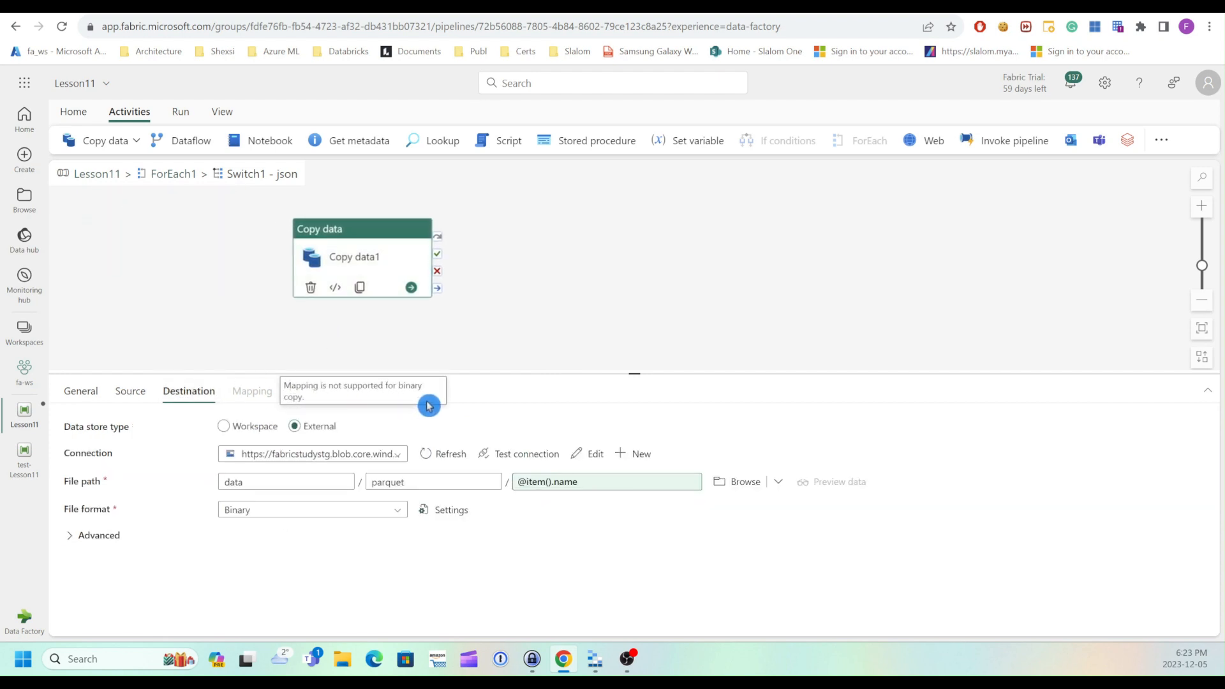
pyautogui.click(423, 481)
pyautogui.hotkey('ctrl', 'a')
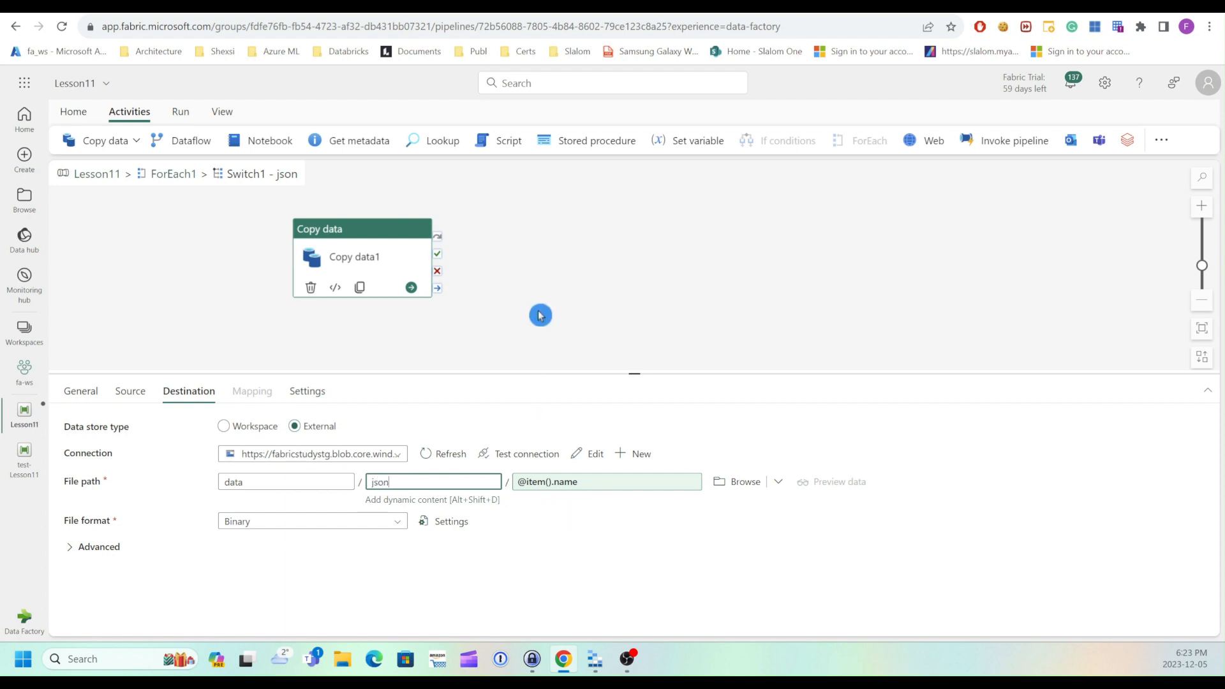
pyautogui.click(182, 176)
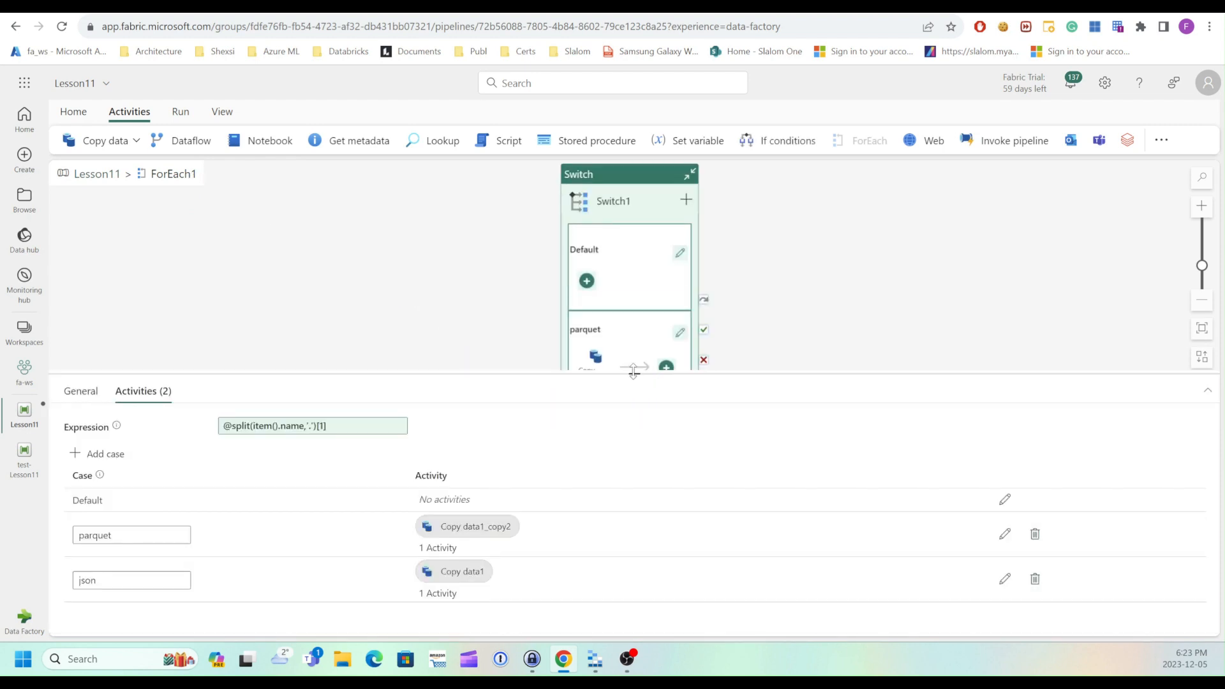
pyautogui.moveTo(631, 371); pyautogui.dragTo(641, 447)
pyautogui.scroll(-2, 542, 371)
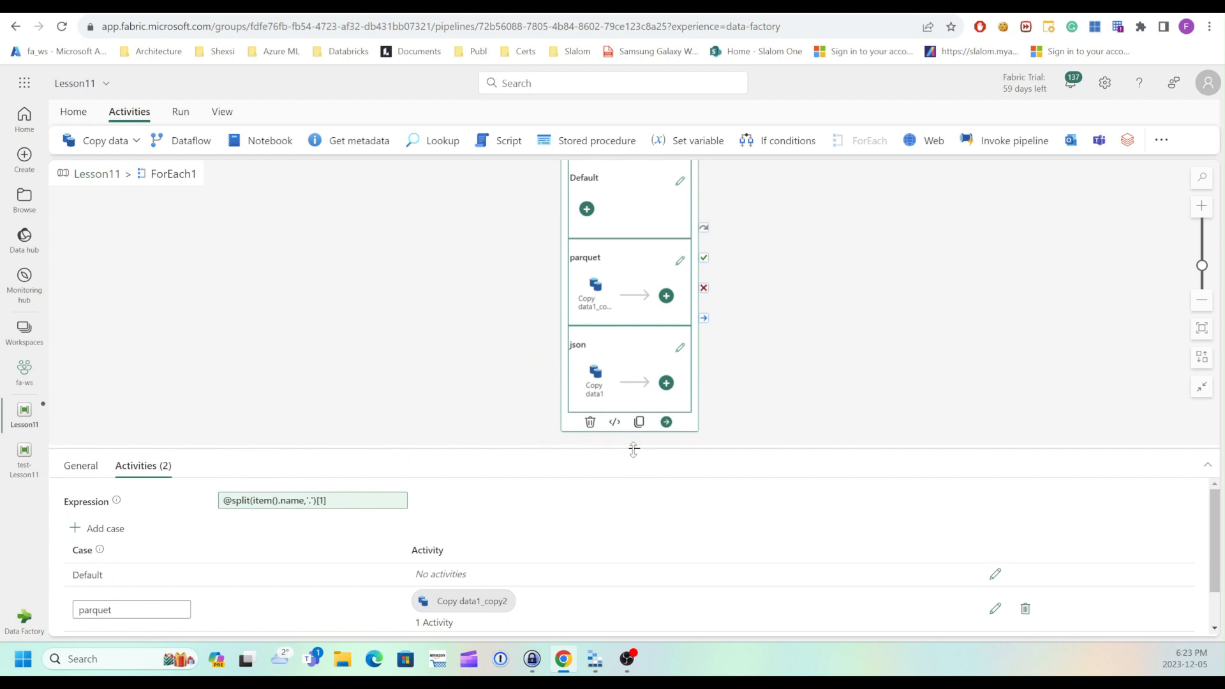
pyautogui.moveTo(608, 451); pyautogui.dragTo(628, 300)
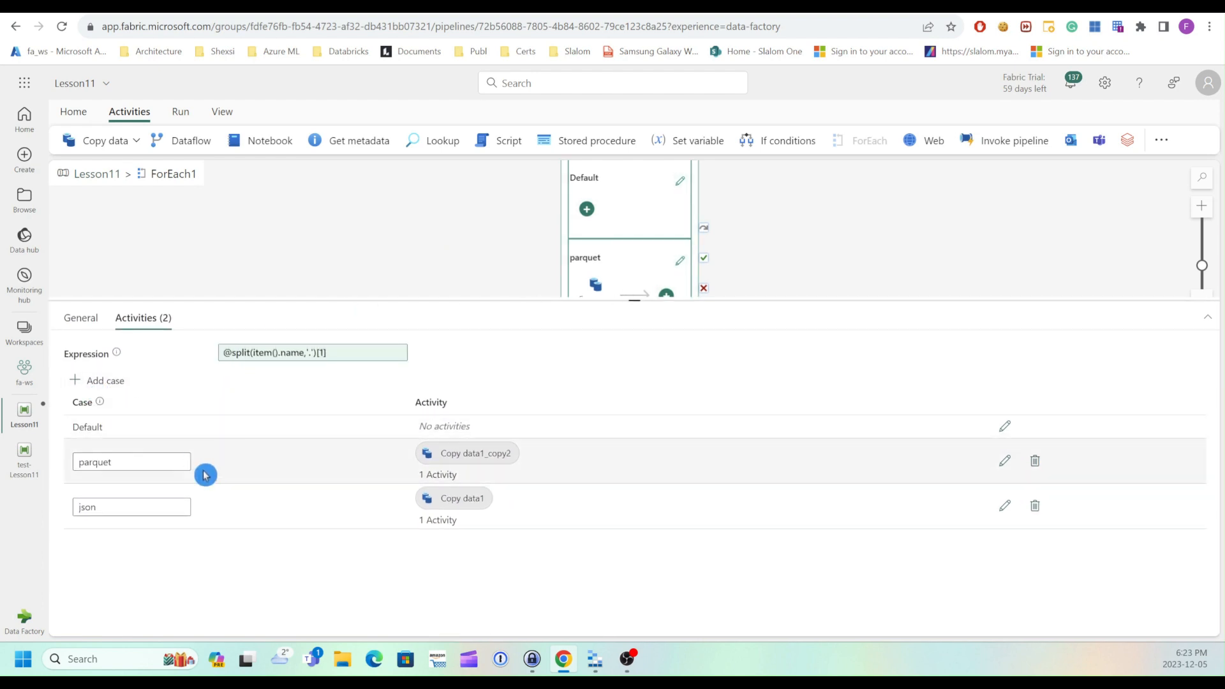
# - Add a third case named xml to Switch1 and paste the copied Copy data activity onto its canvas
pyautogui.click(89, 382)
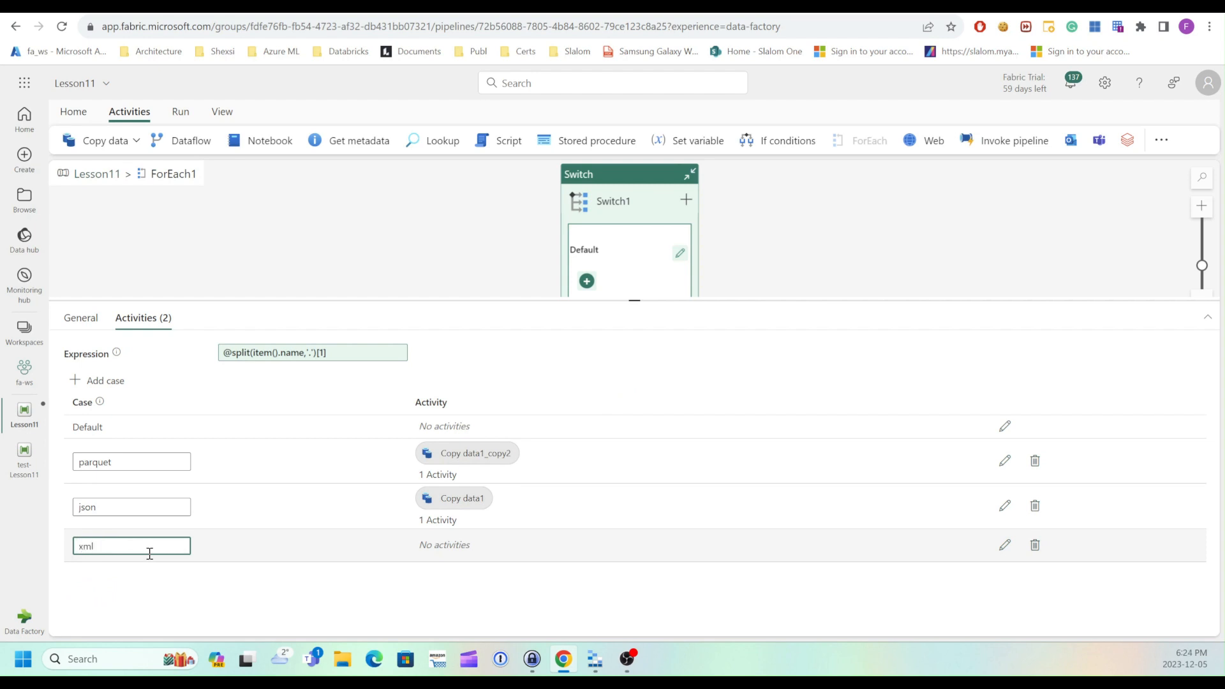
pyautogui.click(1003, 549)
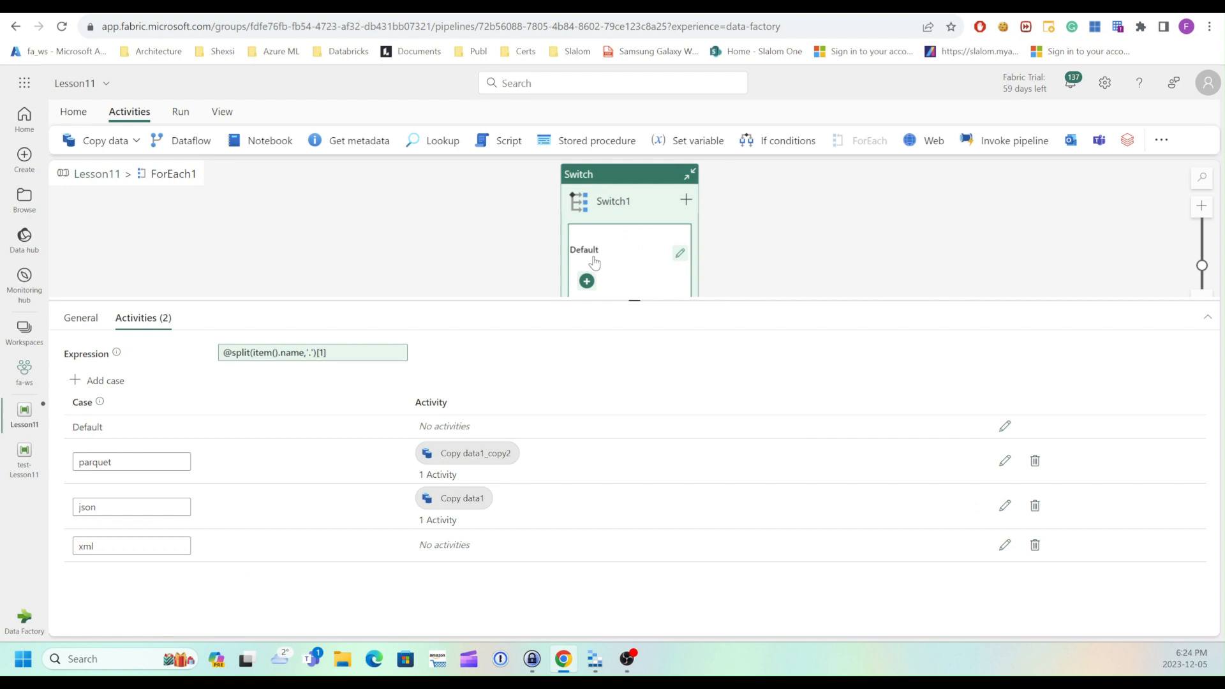
pyautogui.click(1005, 544)
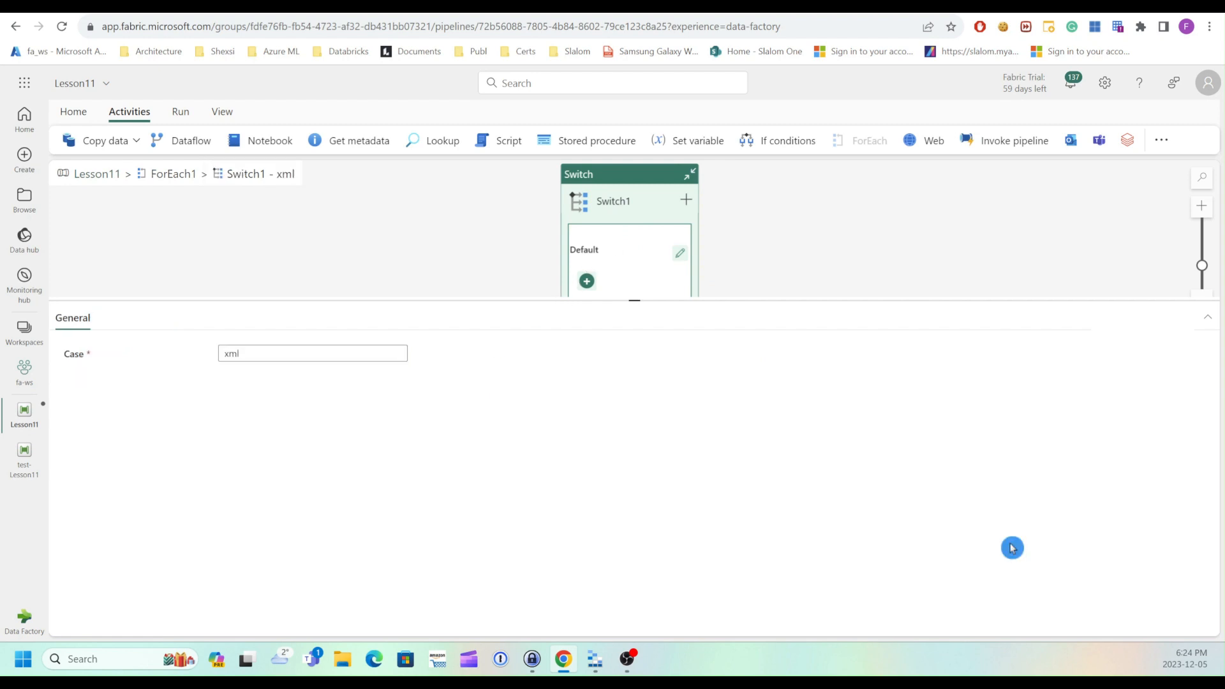
pyautogui.rightClick(382, 230)
pyautogui.click(395, 261)
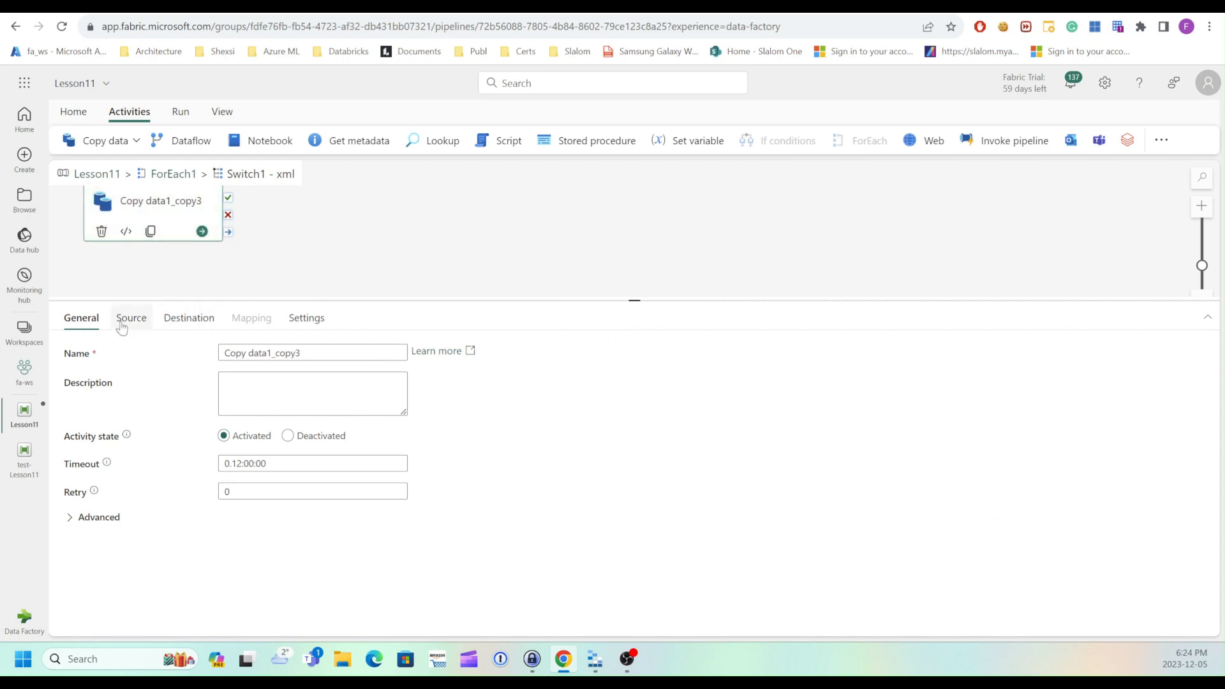
# - Set the destination directory of the xml case's copy activity to xml and return to the ForEach1 level
pyautogui.click(189, 319)
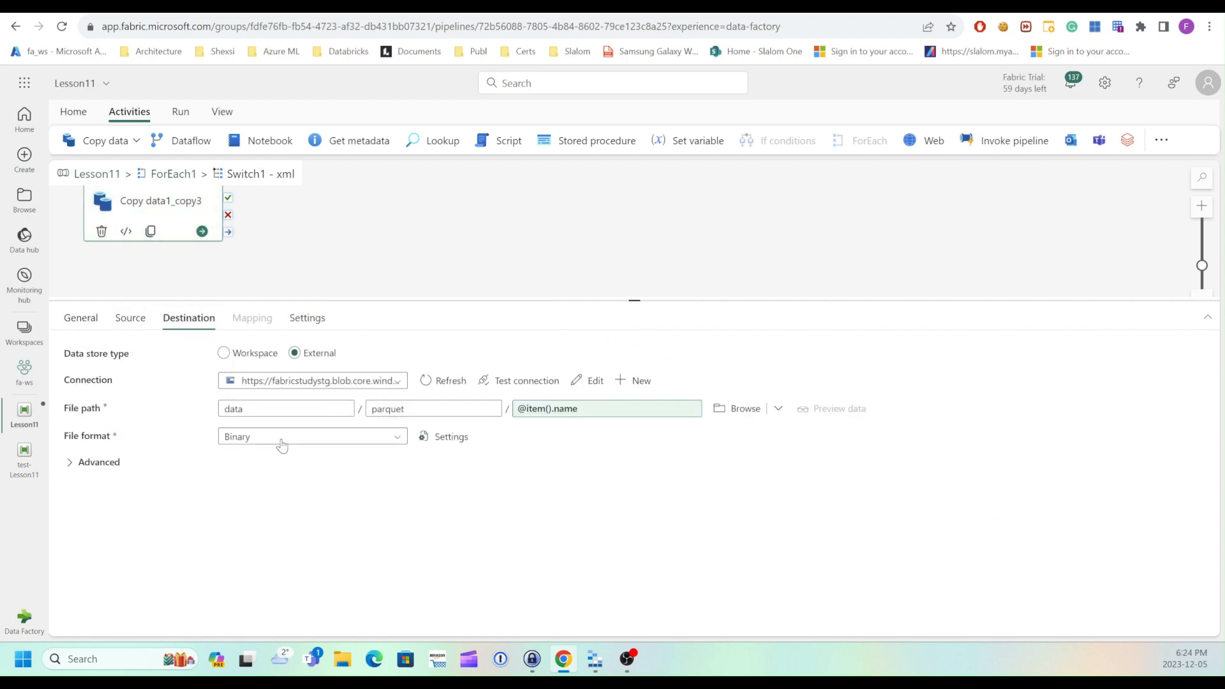
pyautogui.doubleClick(426, 412)
pyautogui.write('x')
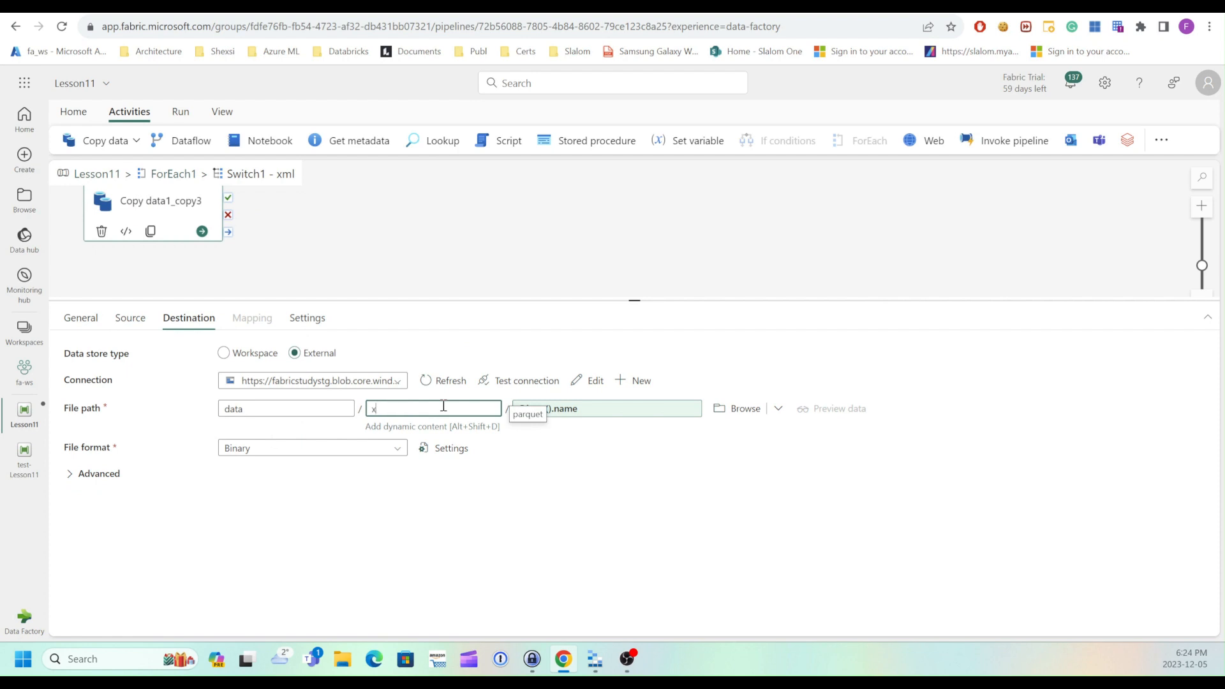
pyautogui.write('ml')
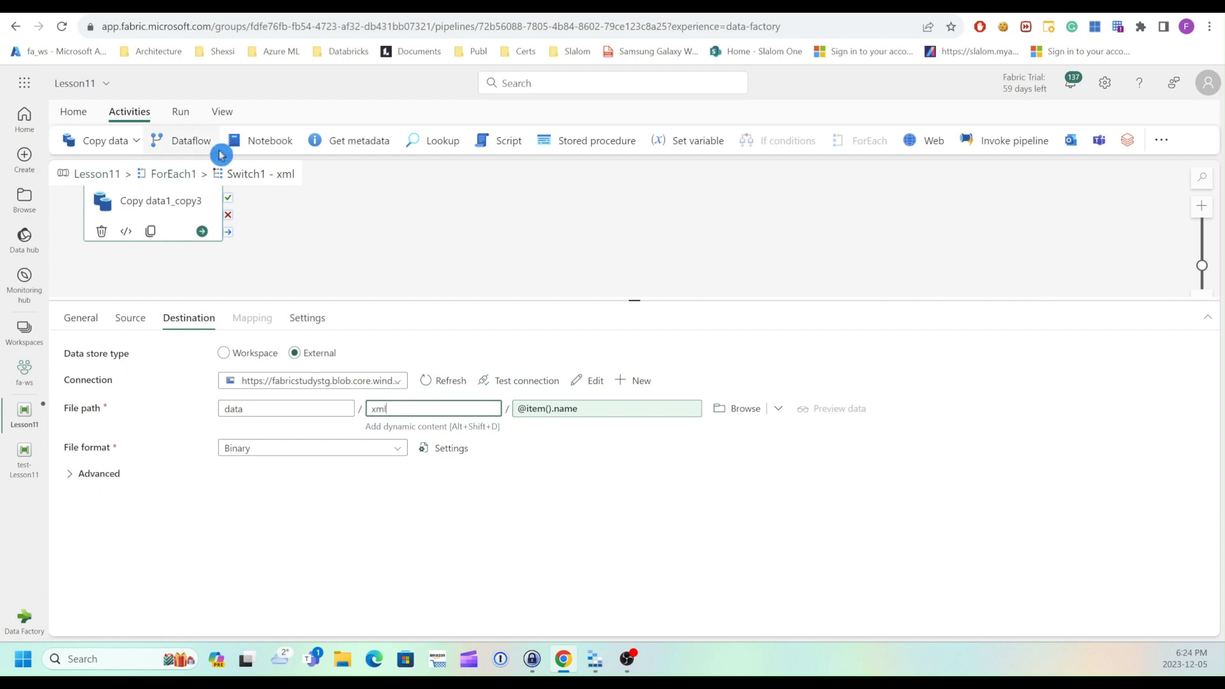
pyautogui.click(243, 239)
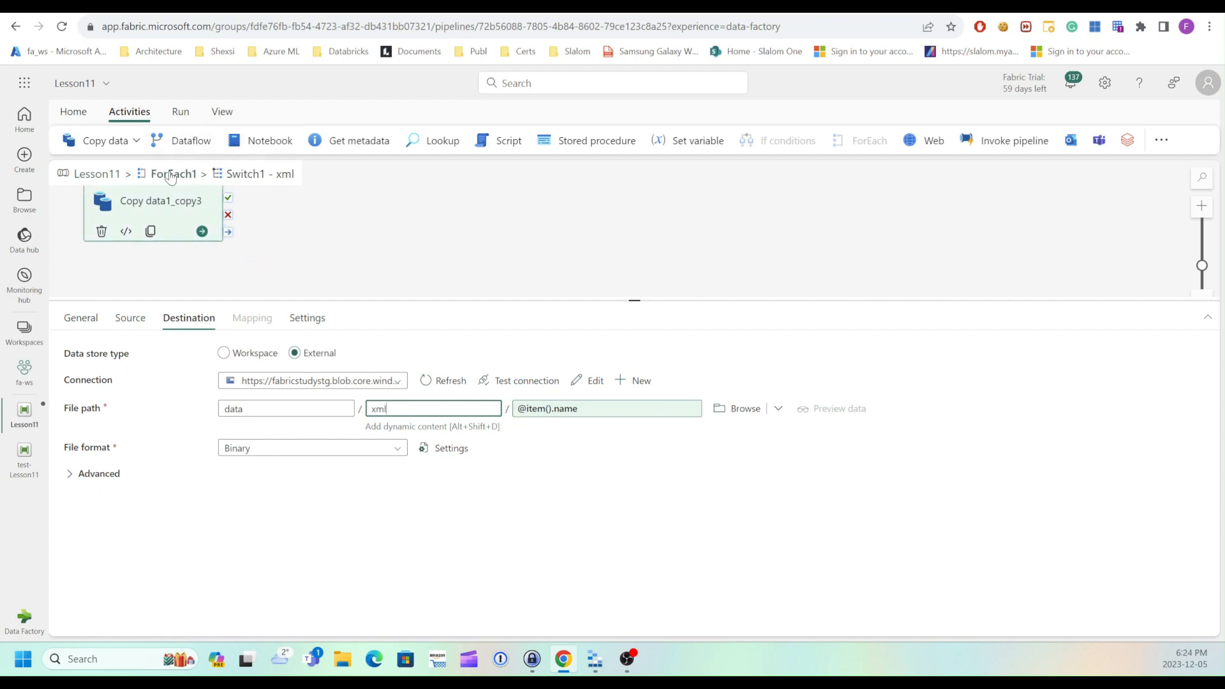
pyautogui.click(170, 176)
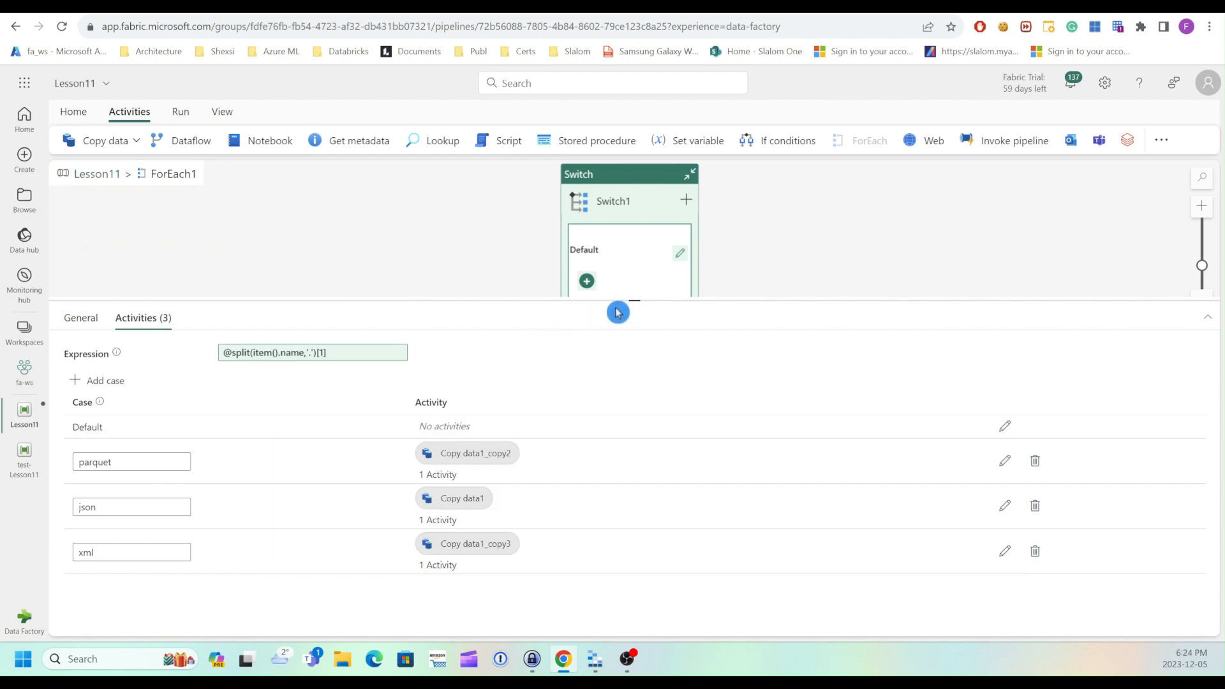
# - Review the Default, parquet, json and xml cases of Switch1 and the activities assigned to them
pyautogui.moveTo(632, 301); pyautogui.dragTo(637, 358)
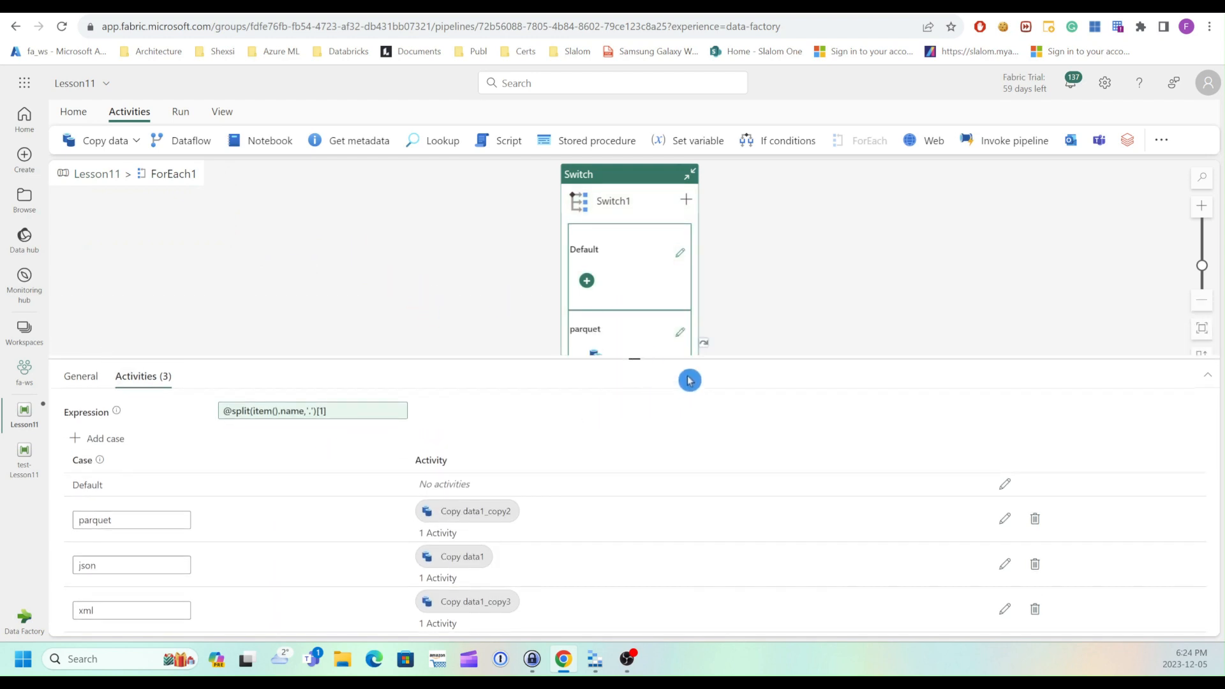
pyautogui.moveTo(634, 358); pyautogui.dragTo(641, 372)
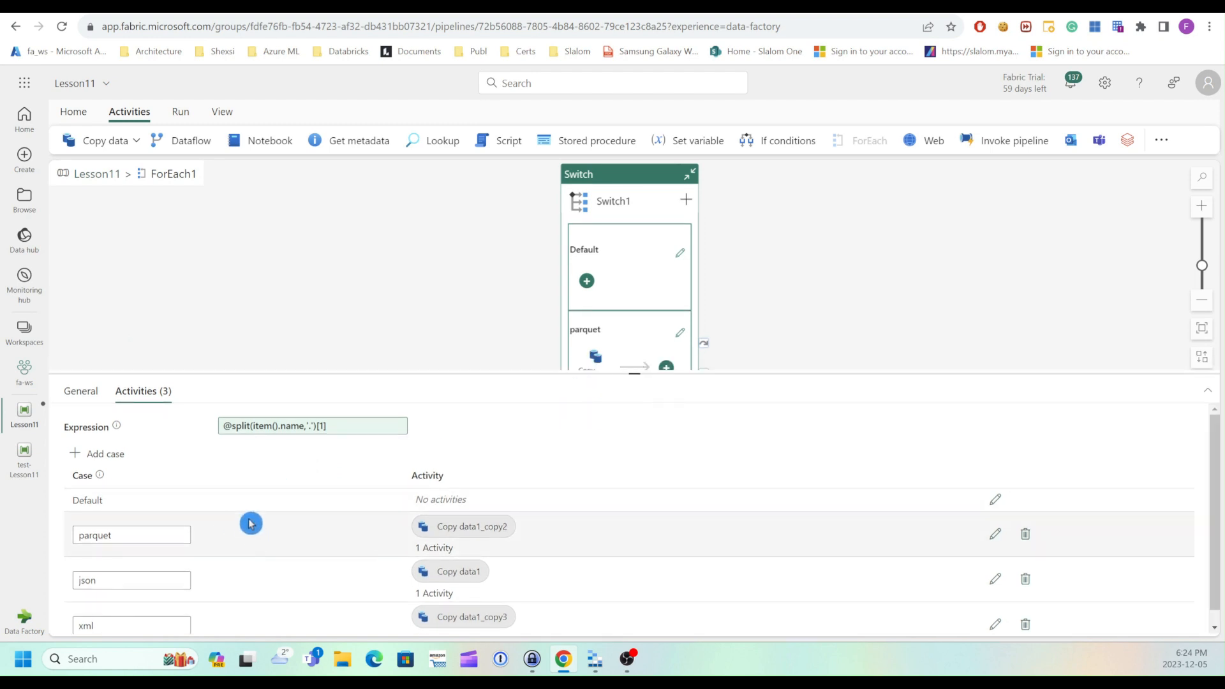
pyautogui.scroll(-1, 249, 524)
pyautogui.scroll(1, 249, 525)
pyautogui.click(103, 503)
pyautogui.click(112, 503)
pyautogui.click(116, 501)
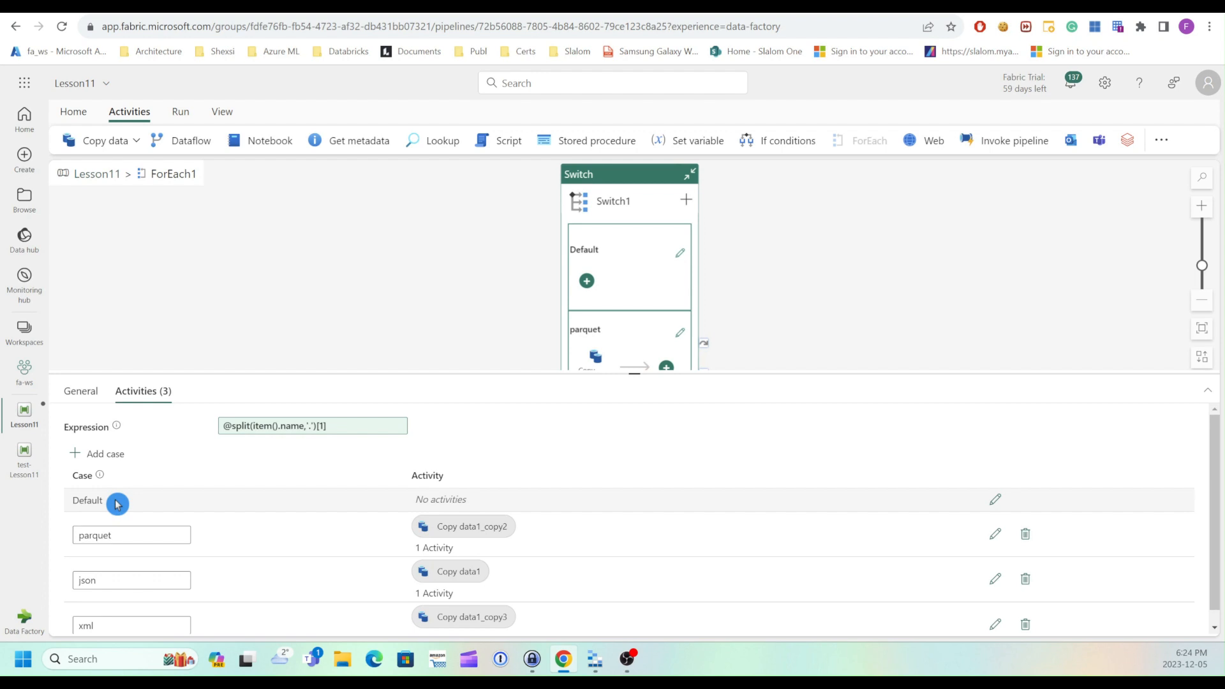
pyautogui.moveTo(115, 502); pyautogui.dragTo(207, 456)
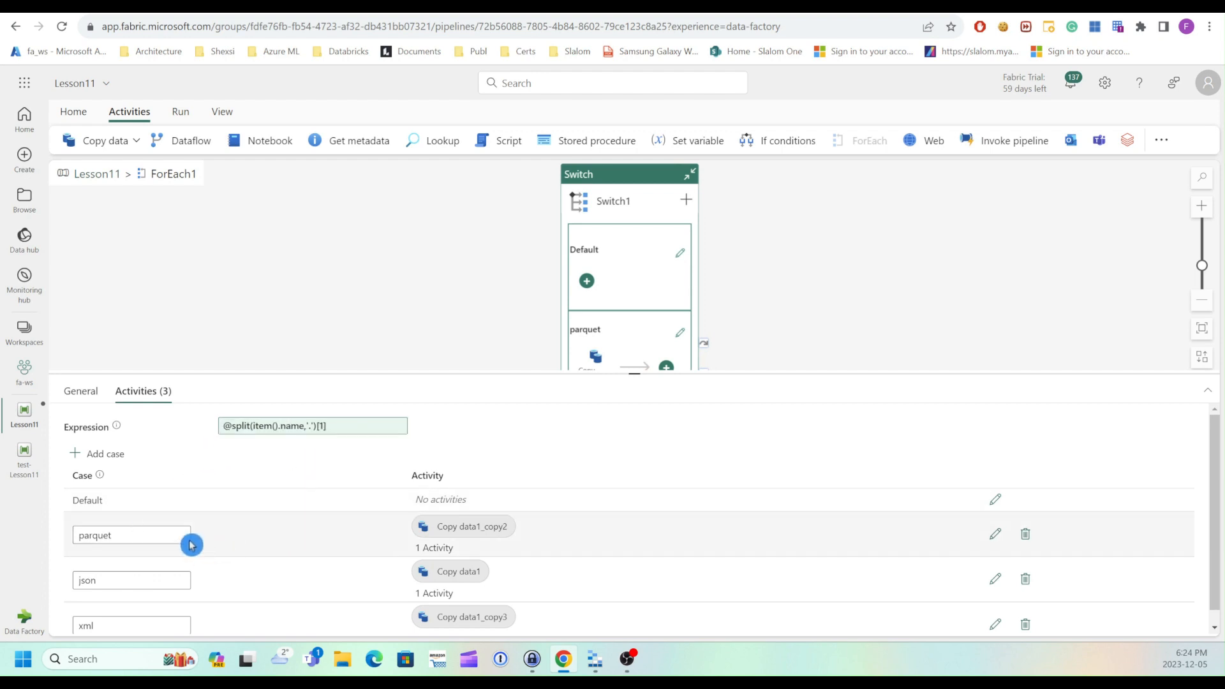
pyautogui.scroll(-1, 170, 537)
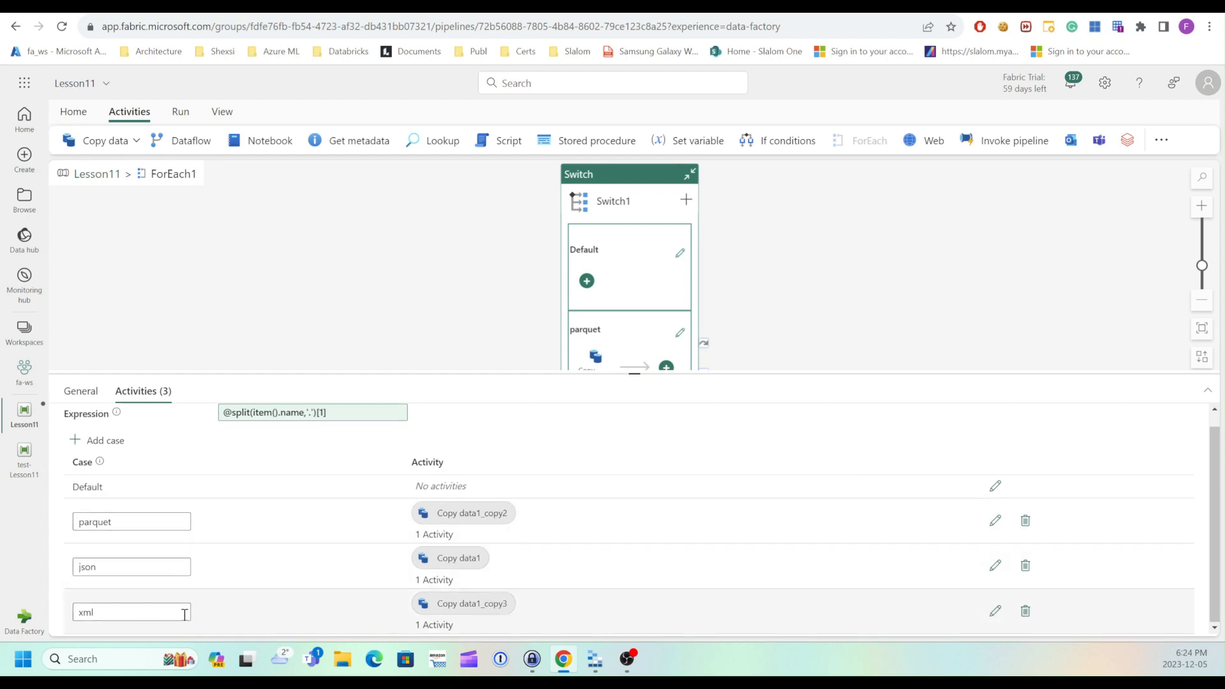
pyautogui.click(147, 515)
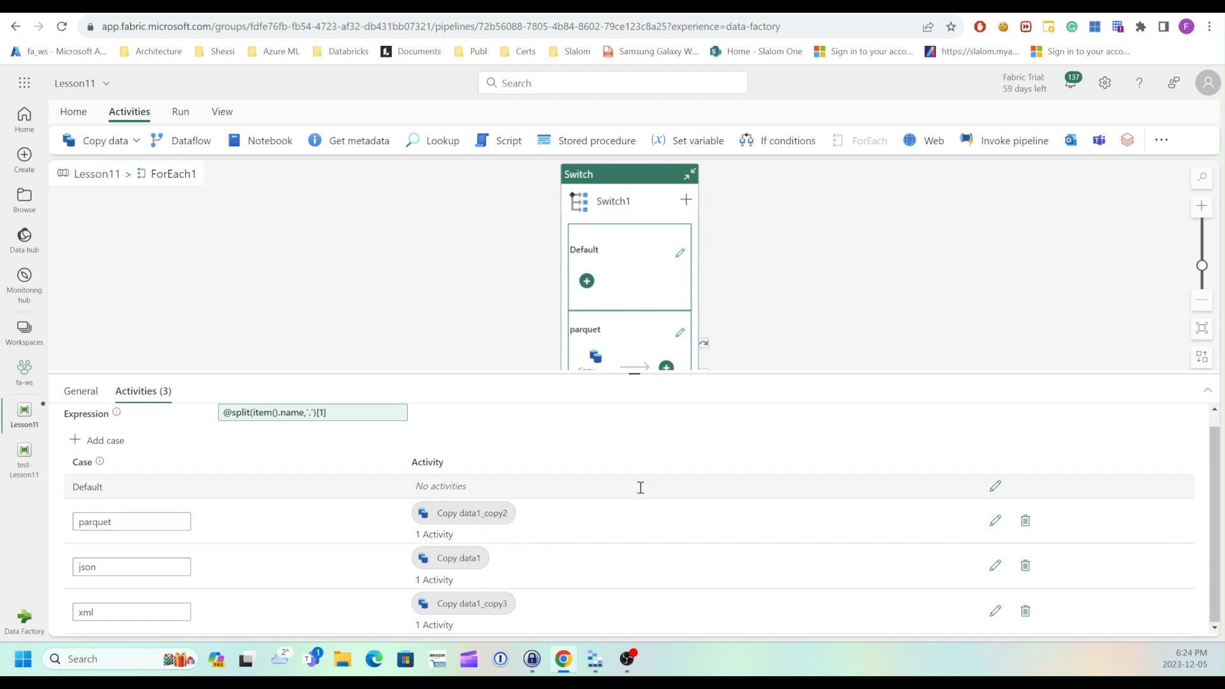
pyautogui.moveTo(712, 373); pyautogui.dragTo(726, 424)
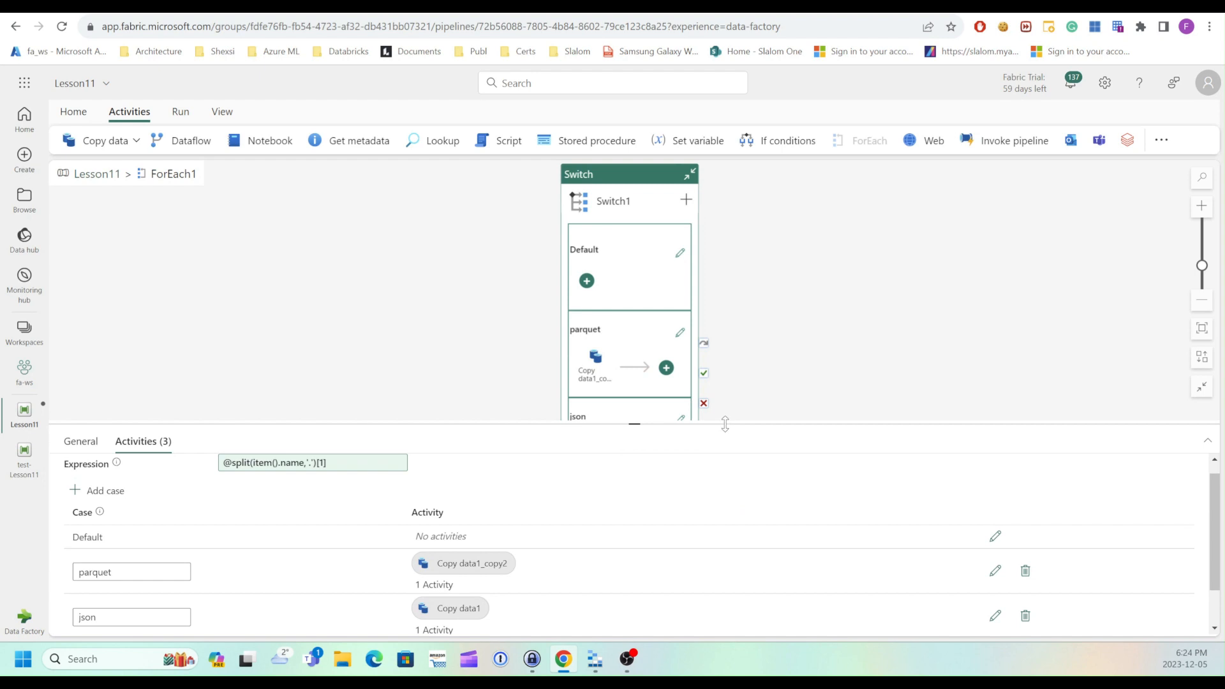
# - Return to the top level of the Lesson11 pipeline, save and run it, and review the run's activity output
pyautogui.click(461, 254)
pyautogui.click(95, 174)
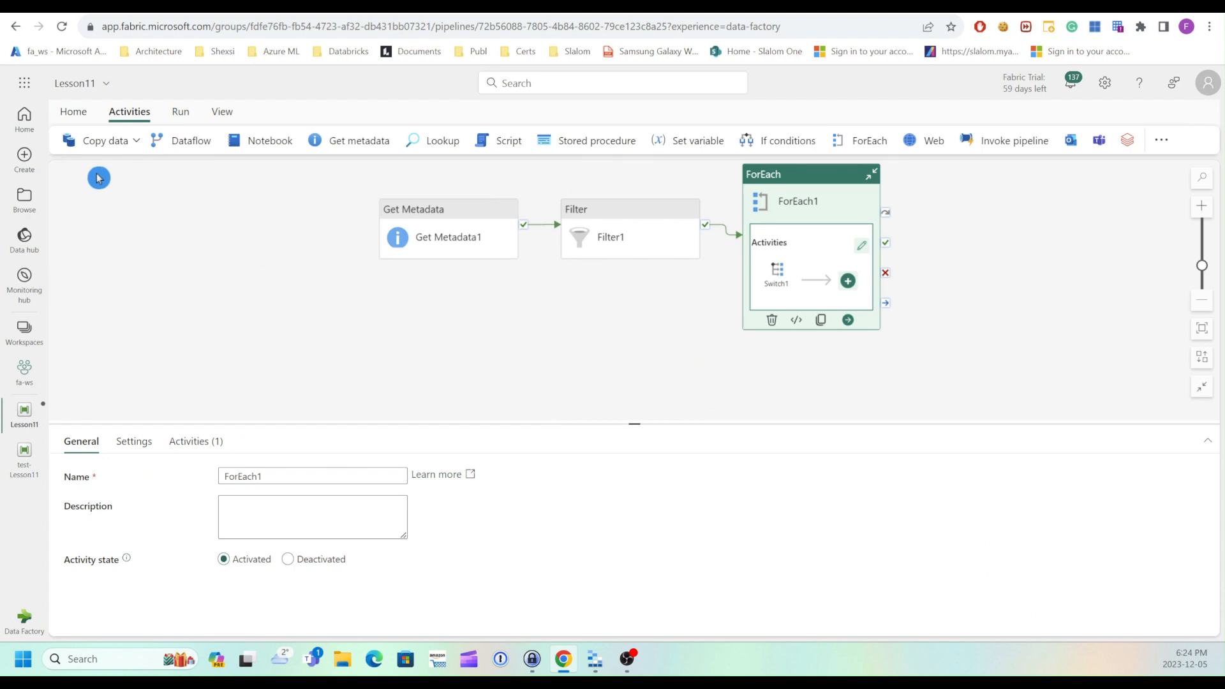
pyautogui.click(74, 114)
pyautogui.click(71, 142)
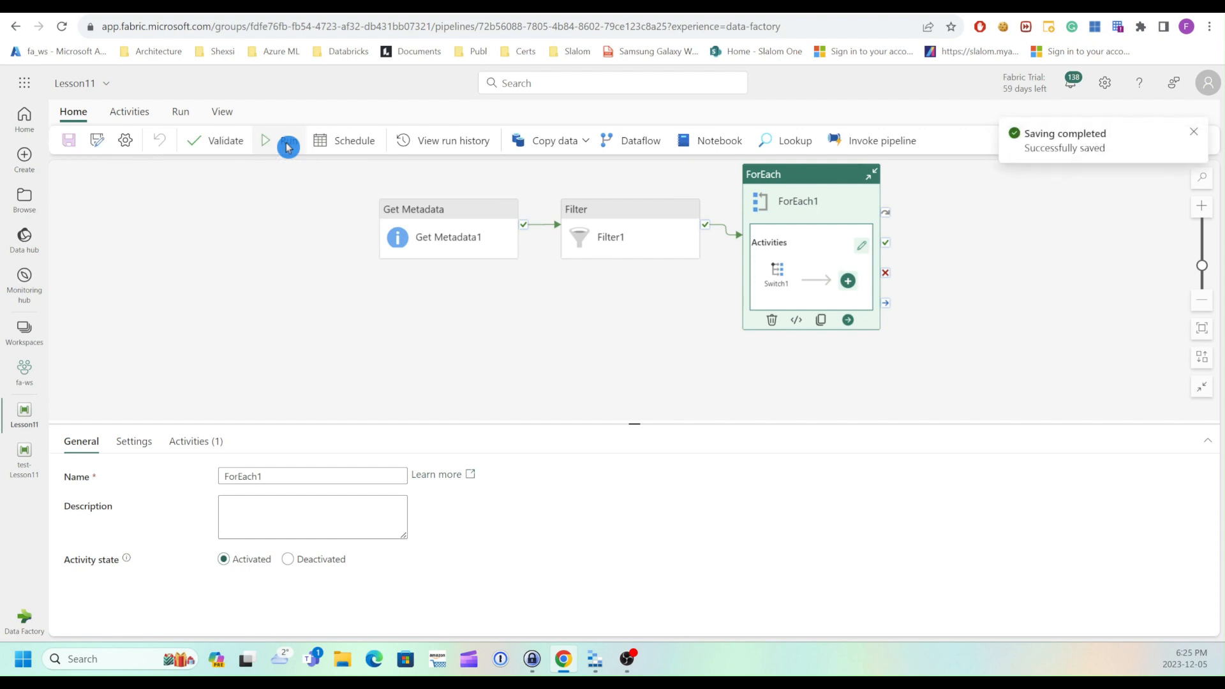
pyautogui.click(287, 147)
pyautogui.click(329, 257)
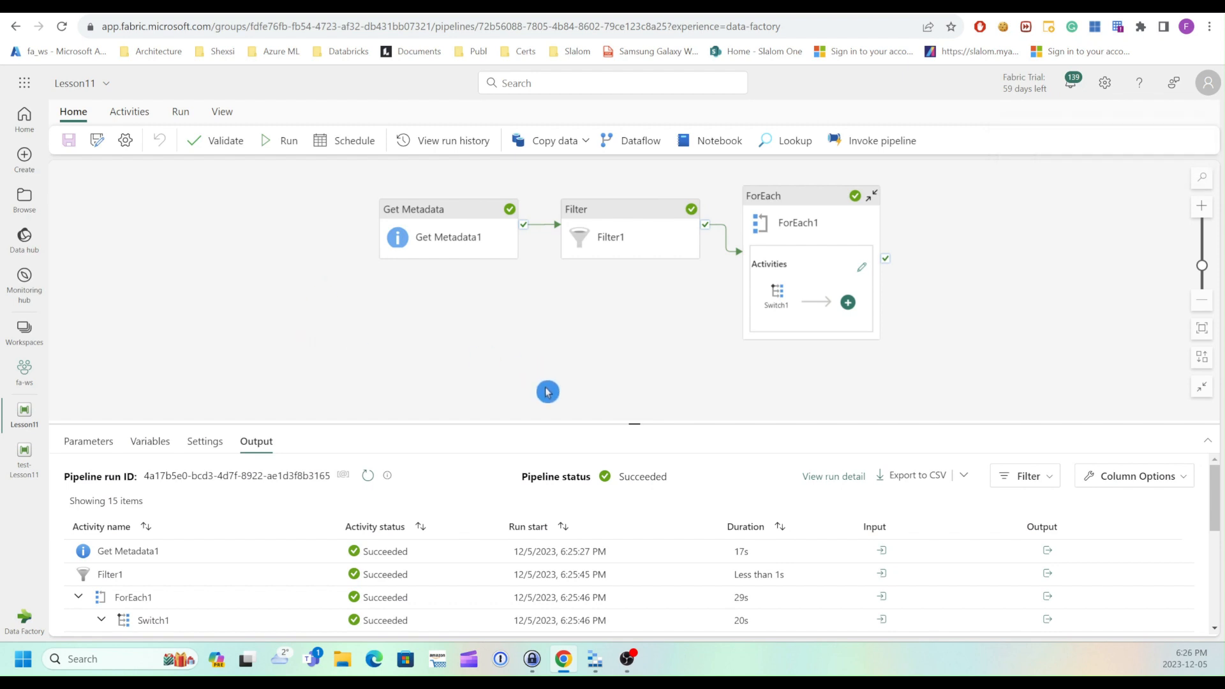
pyautogui.moveTo(634, 424); pyautogui.dragTo(634, 317)
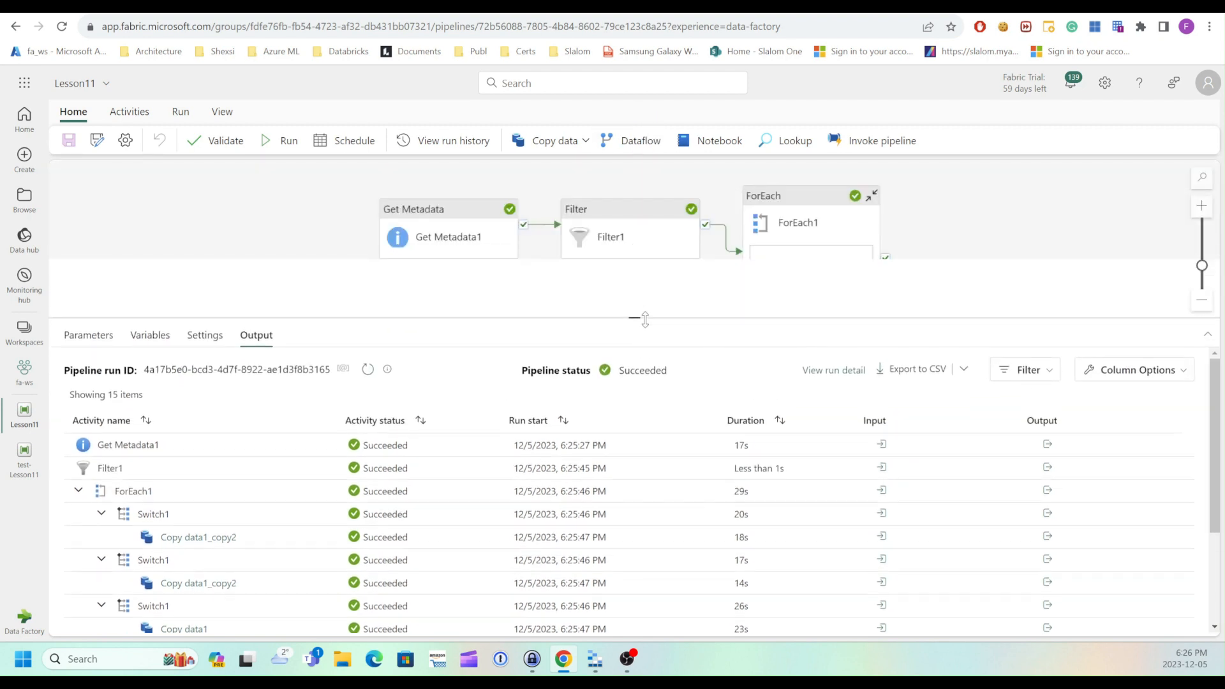
# - Switch to Azure Storage Explorer, refresh the data container and inspect the files in the xml folder
pyautogui.click(596, 661)
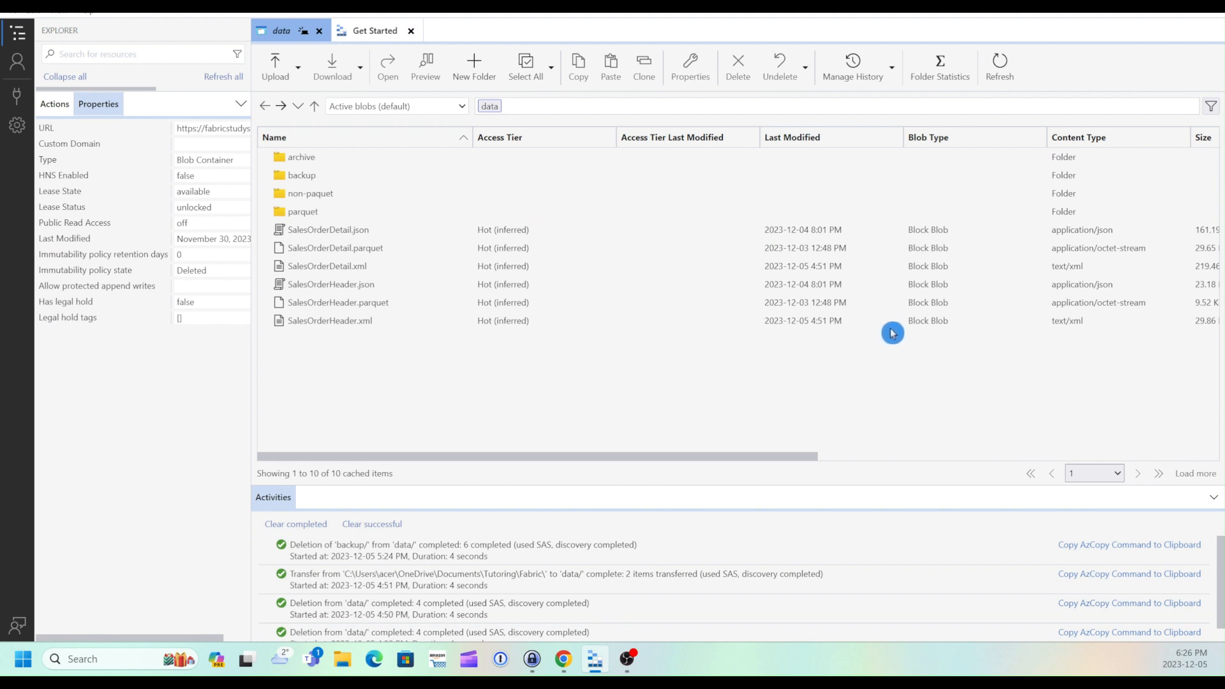
pyautogui.click(998, 71)
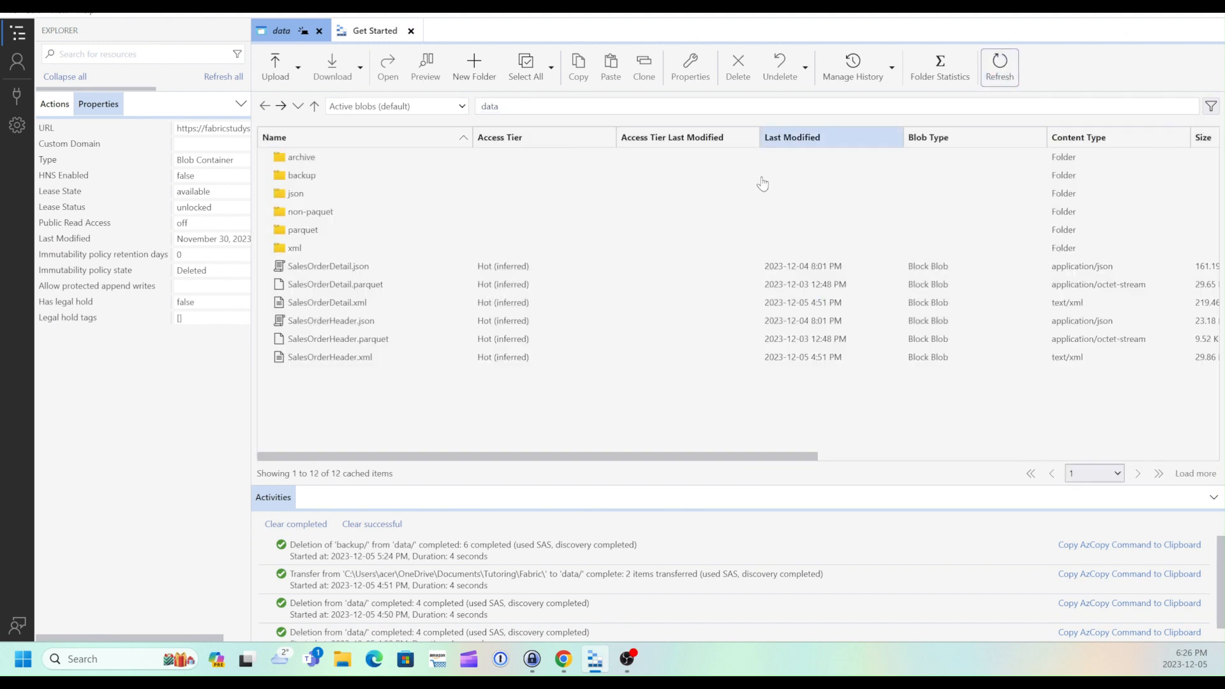
pyautogui.click(296, 264)
pyautogui.doubleClick(294, 249)
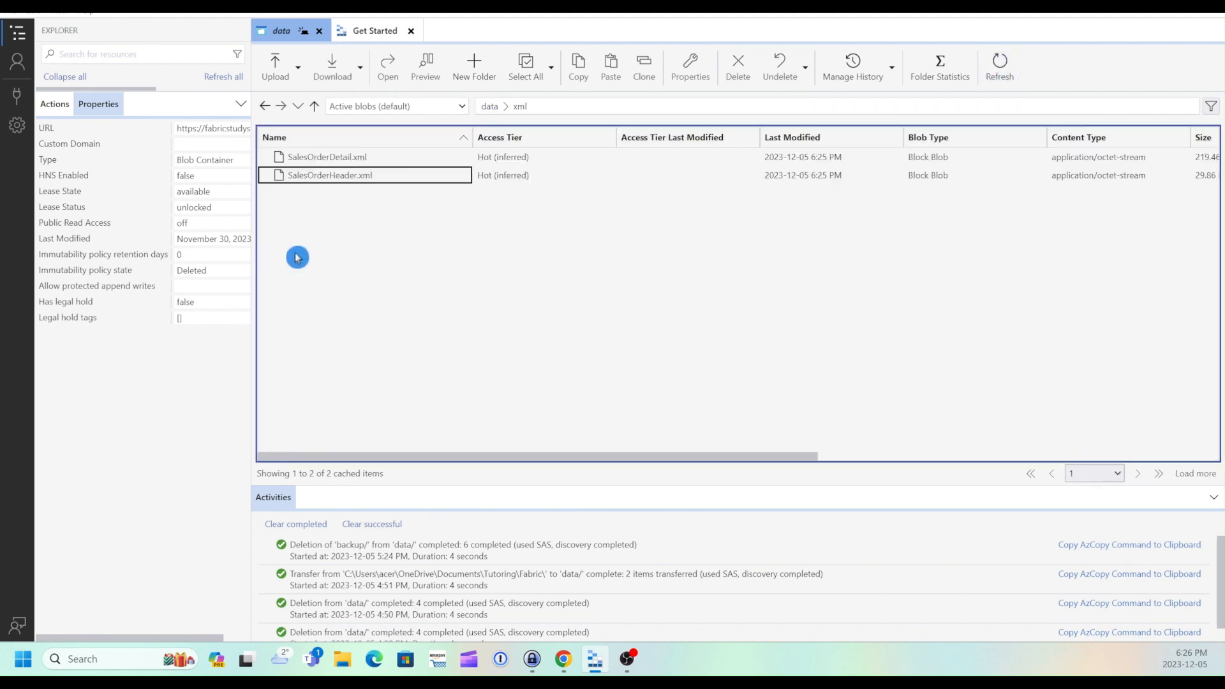
pyautogui.click(489, 107)
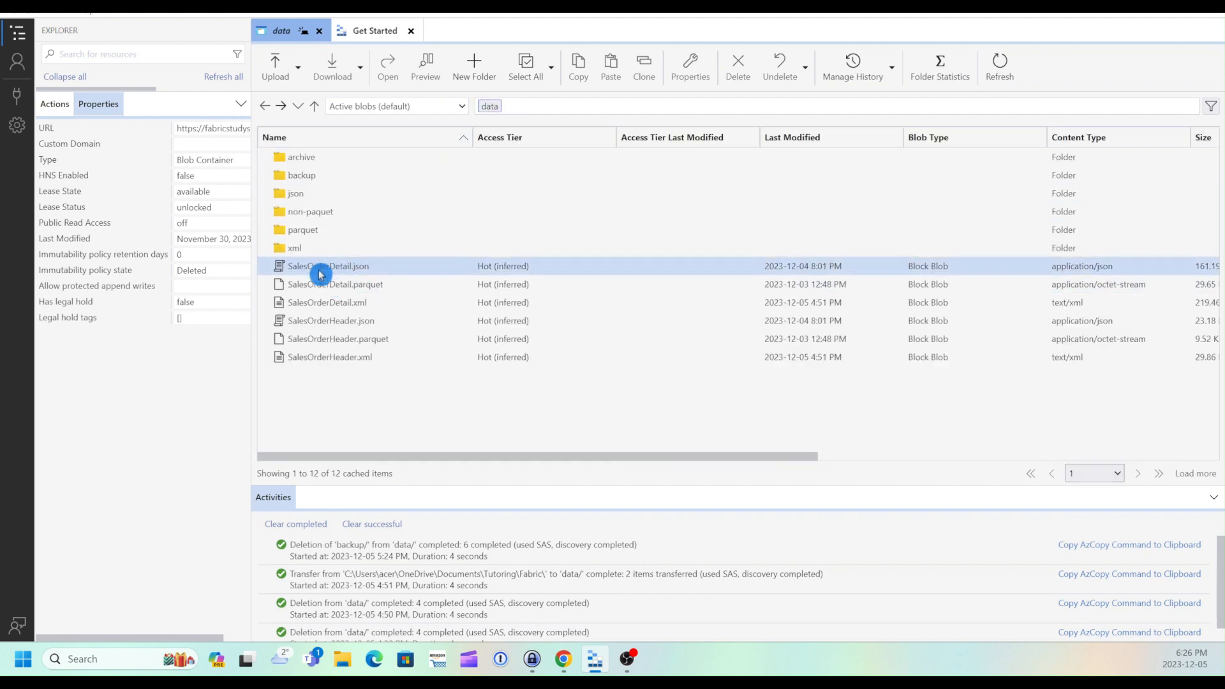
# - Inspect the copied files in the json and parquet folders of the data container
pyautogui.click(297, 199)
pyautogui.doubleClick(297, 199)
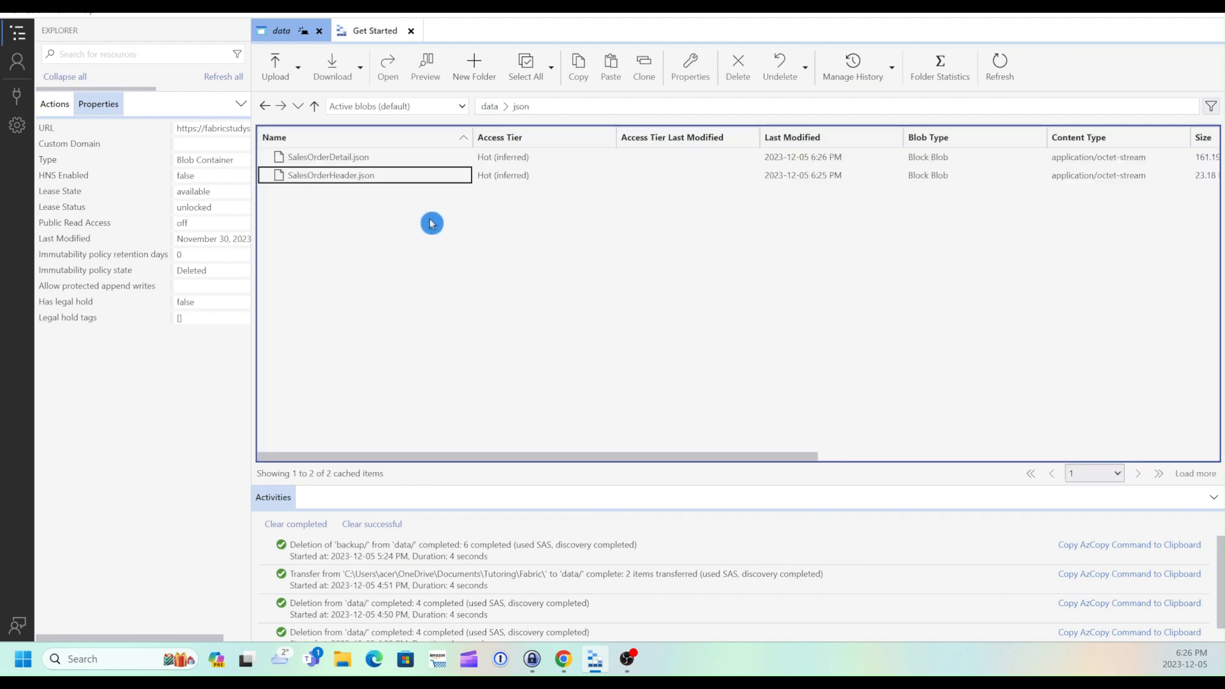
pyautogui.click(500, 113)
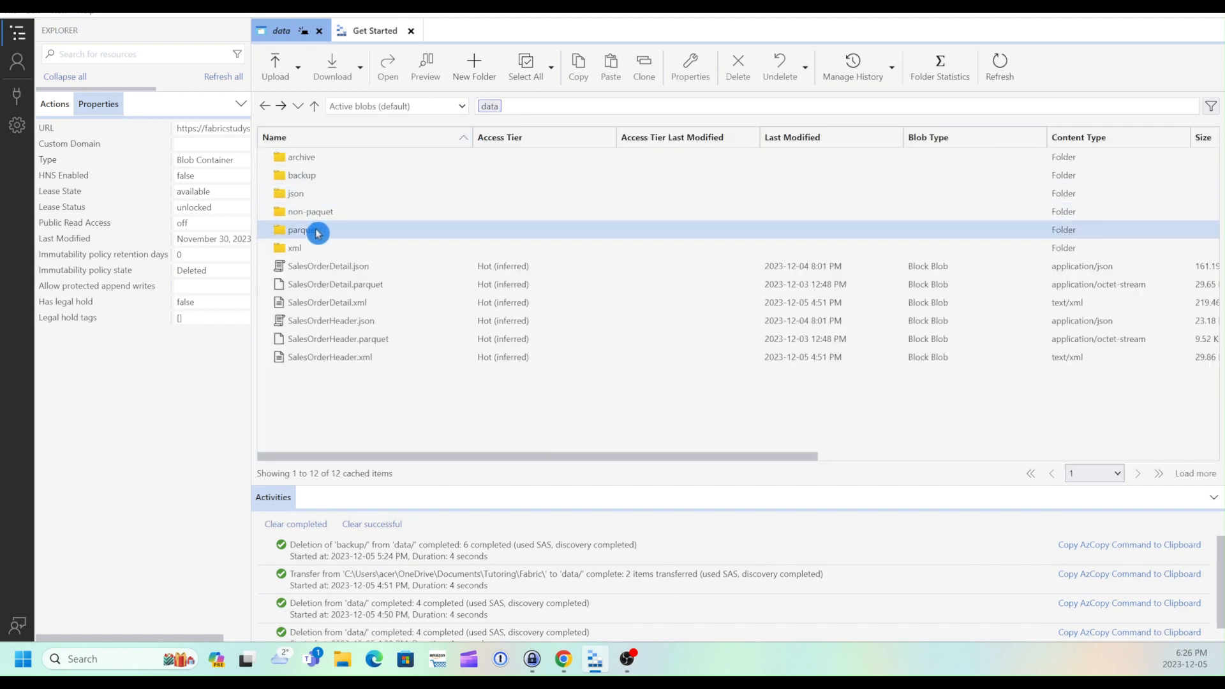
pyautogui.click(307, 231)
pyautogui.doubleClick(308, 231)
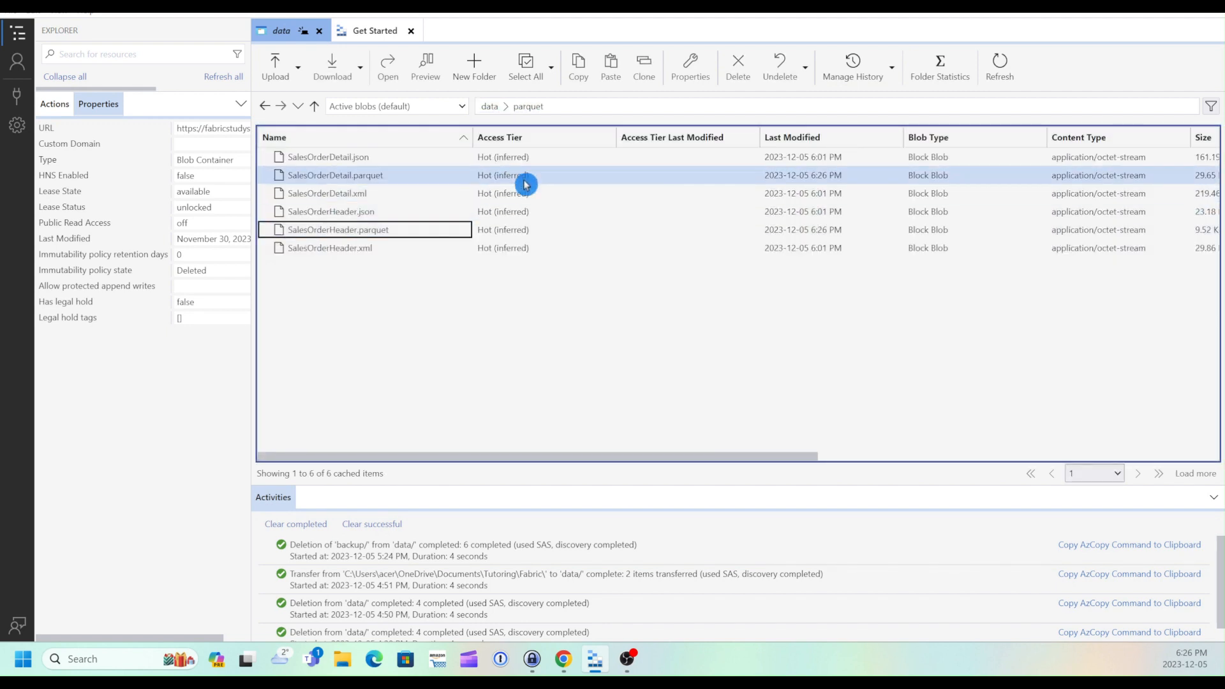
pyautogui.click(489, 107)
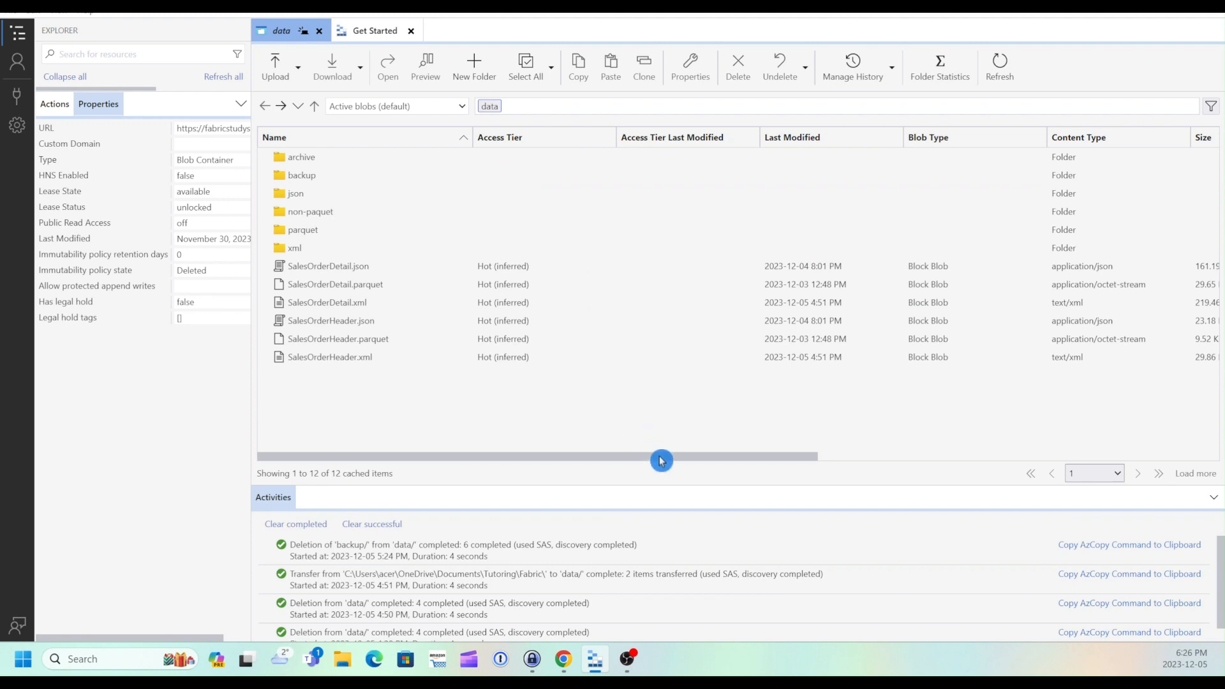
# - Switch back to the Fabric pipeline in the browser and examine which activities can be added inside ForEach1
pyautogui.click(563, 667)
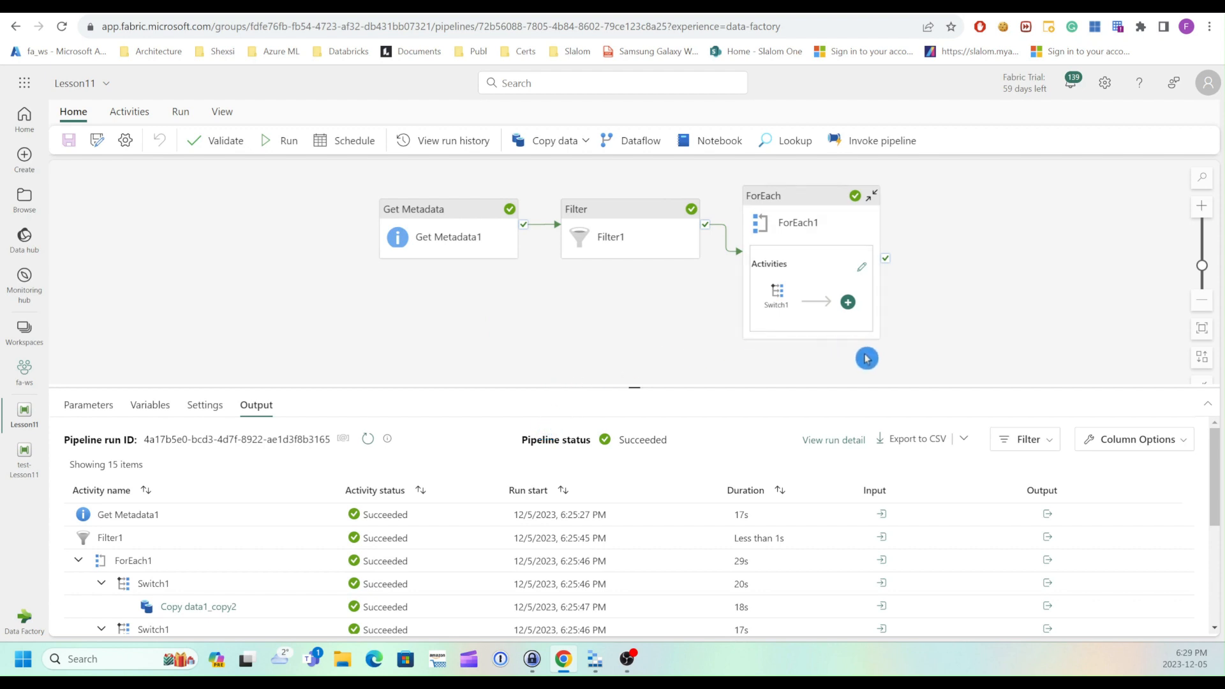
pyautogui.click(794, 204)
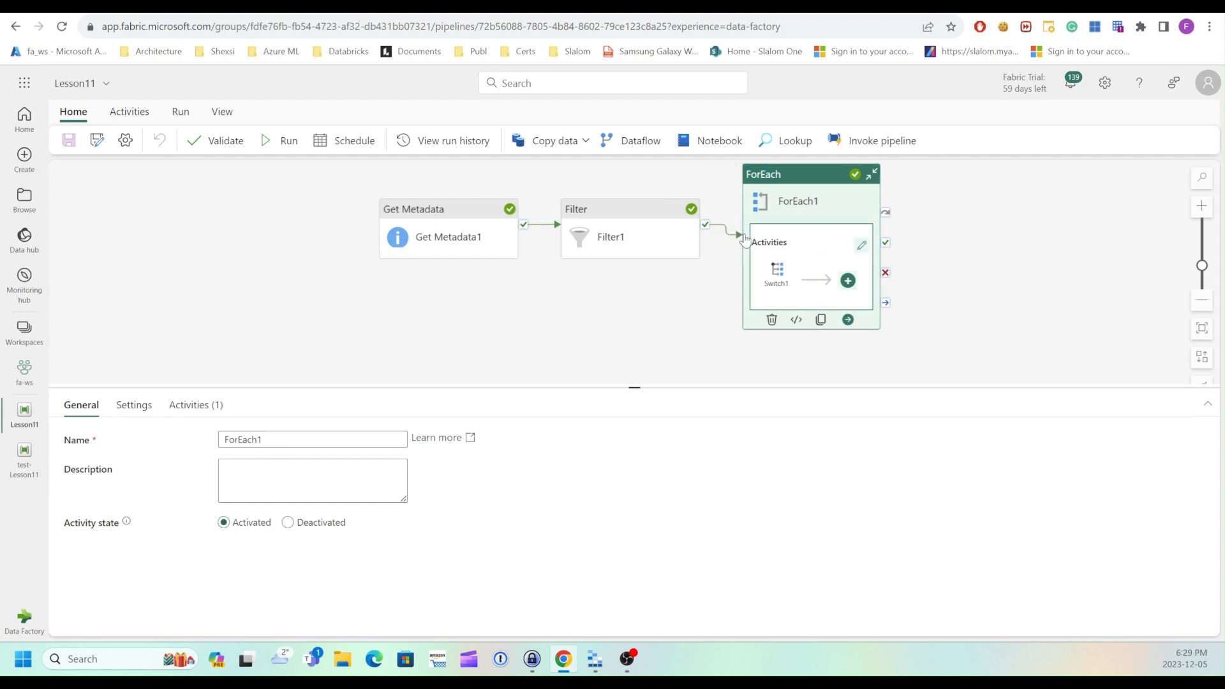
pyautogui.click(848, 281)
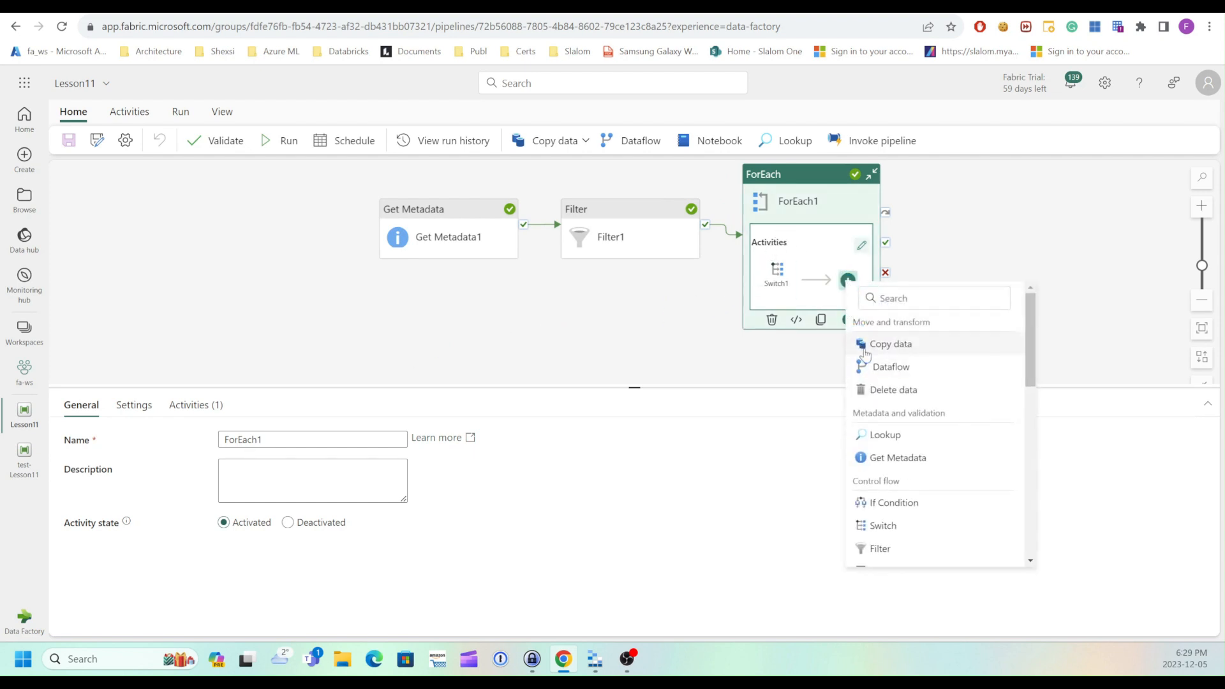
pyautogui.scroll(-2, 862, 358)
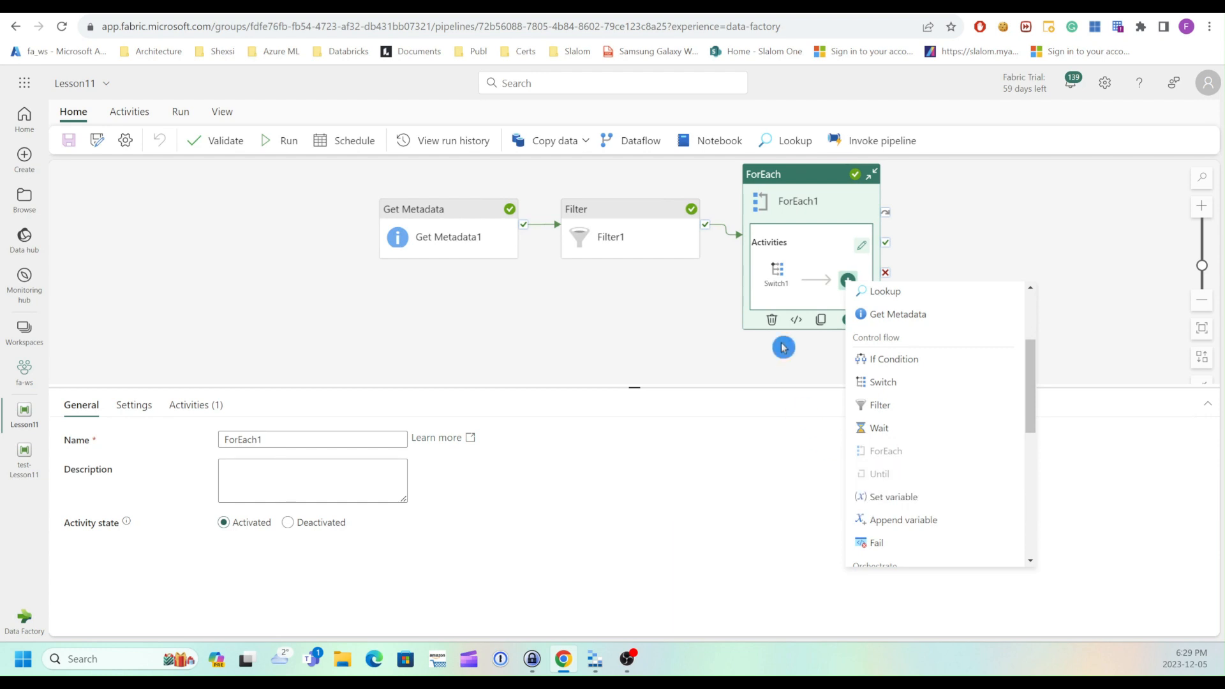
pyautogui.click(812, 206)
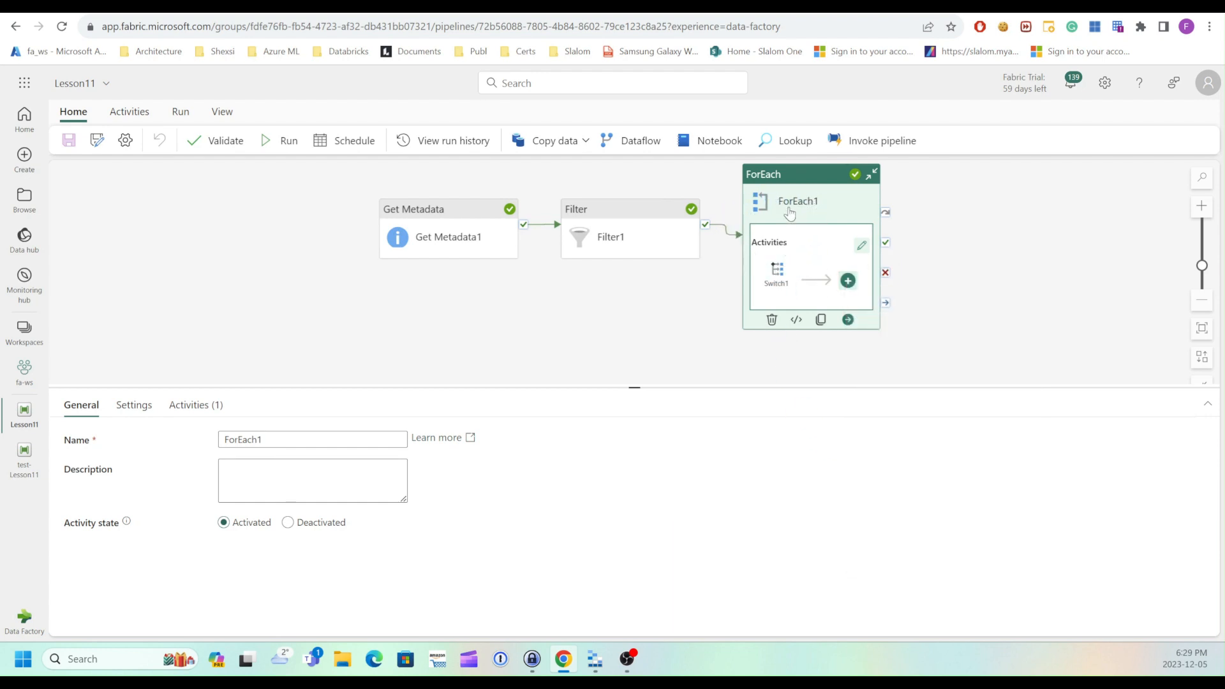
# - Open the parquet case of Switch1 inside ForEach1 and examine which control flow activities can be added there
pyautogui.click(776, 271)
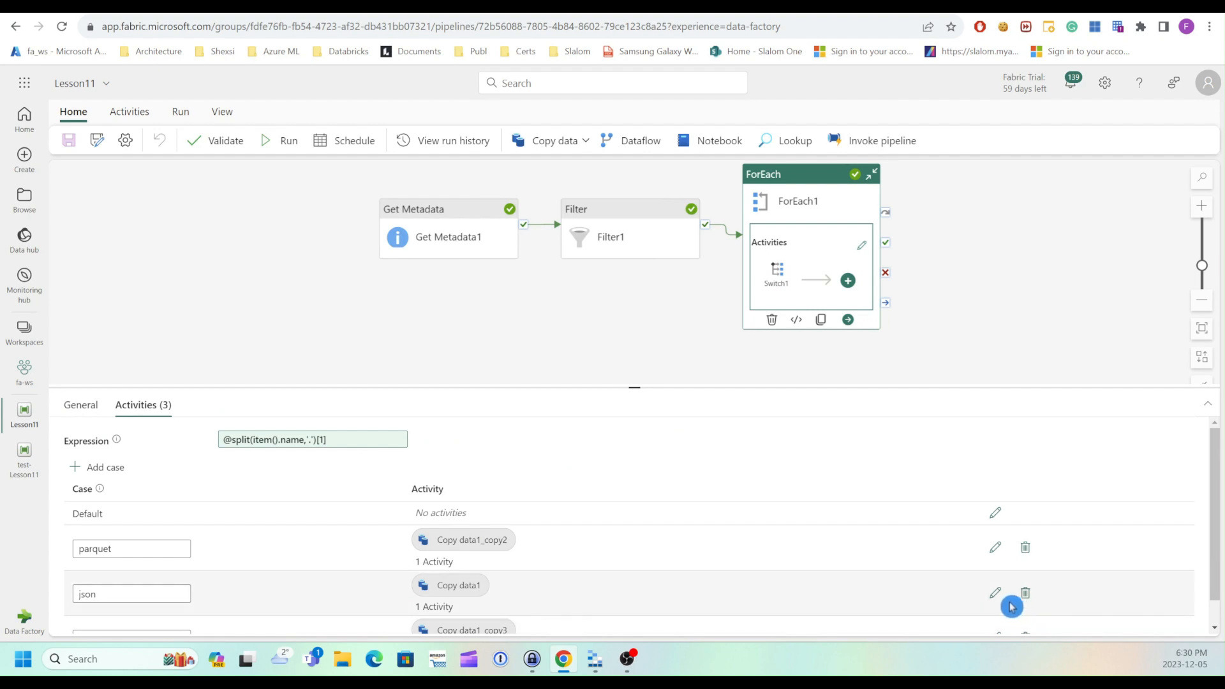
pyautogui.click(994, 548)
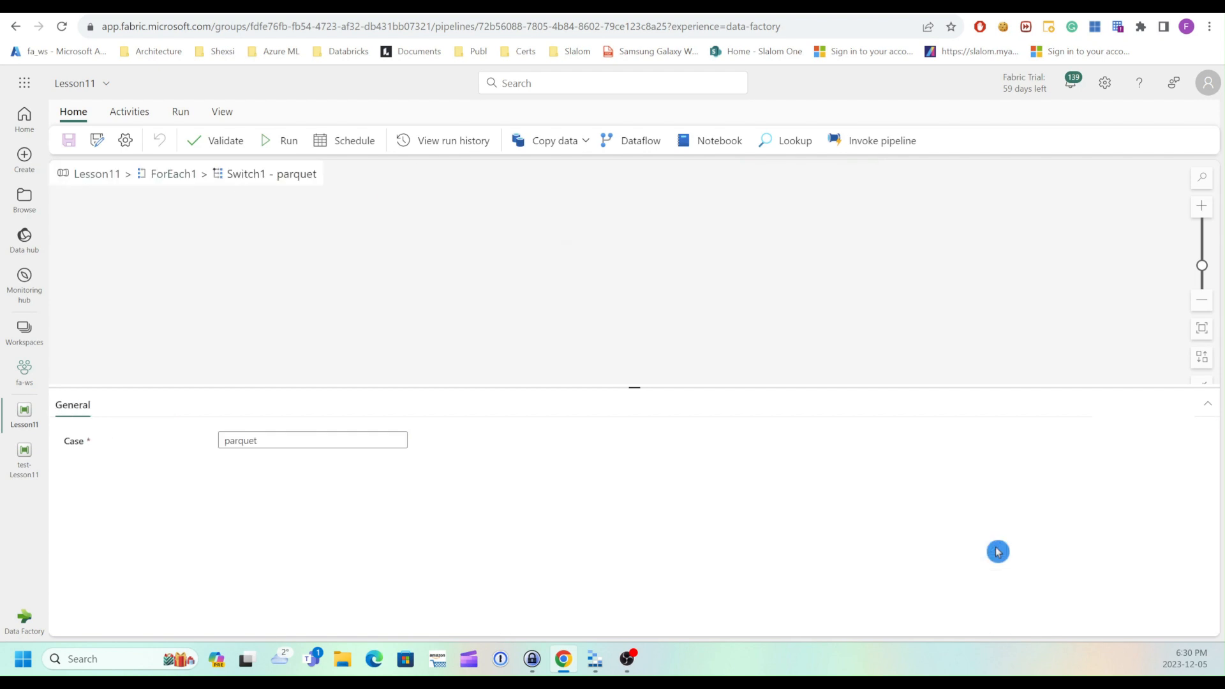
pyautogui.rightClick(475, 249)
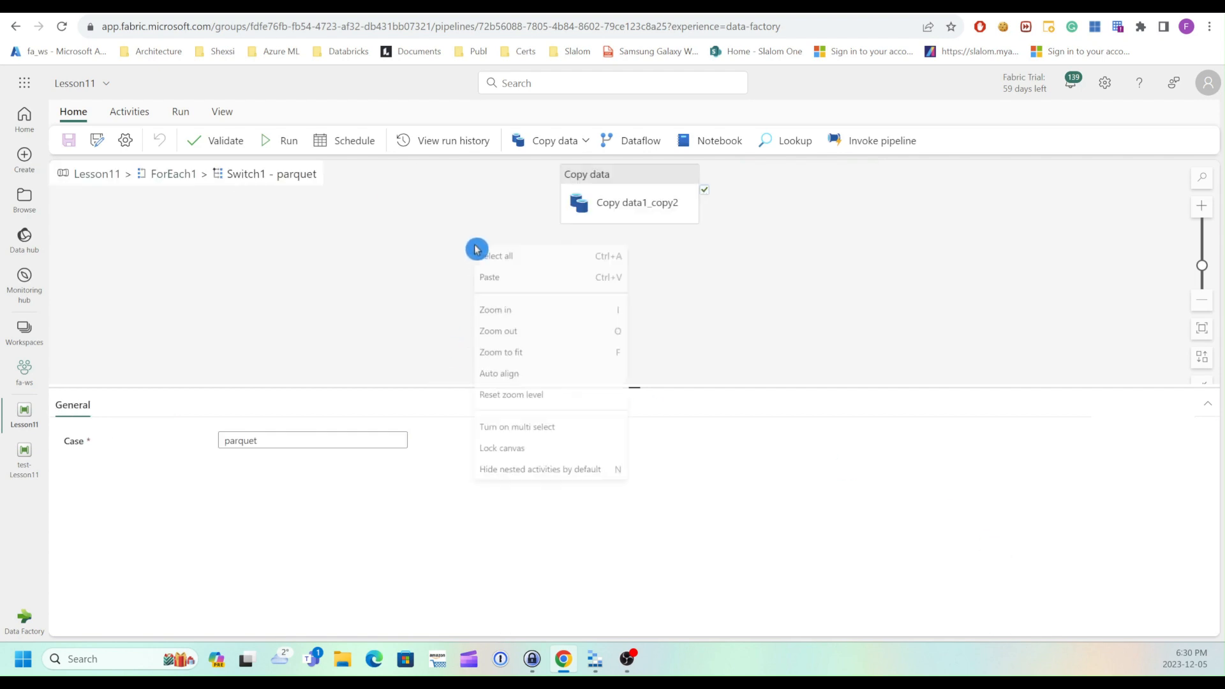
pyautogui.click(388, 265)
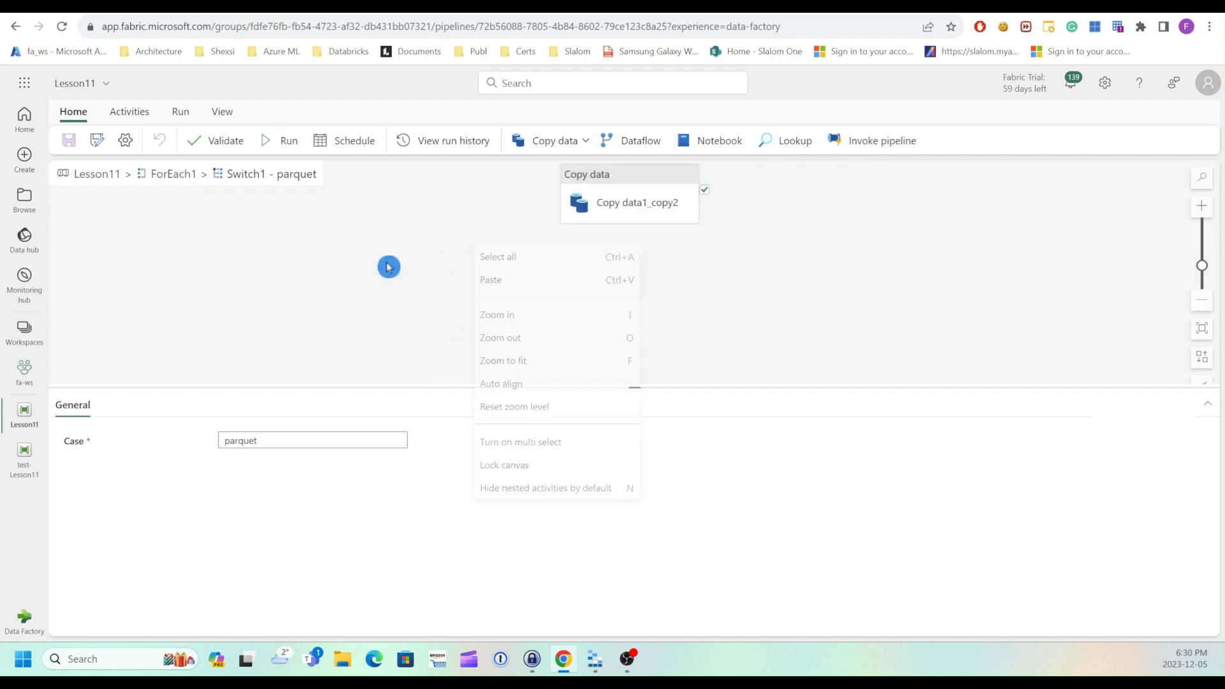
pyautogui.click(137, 117)
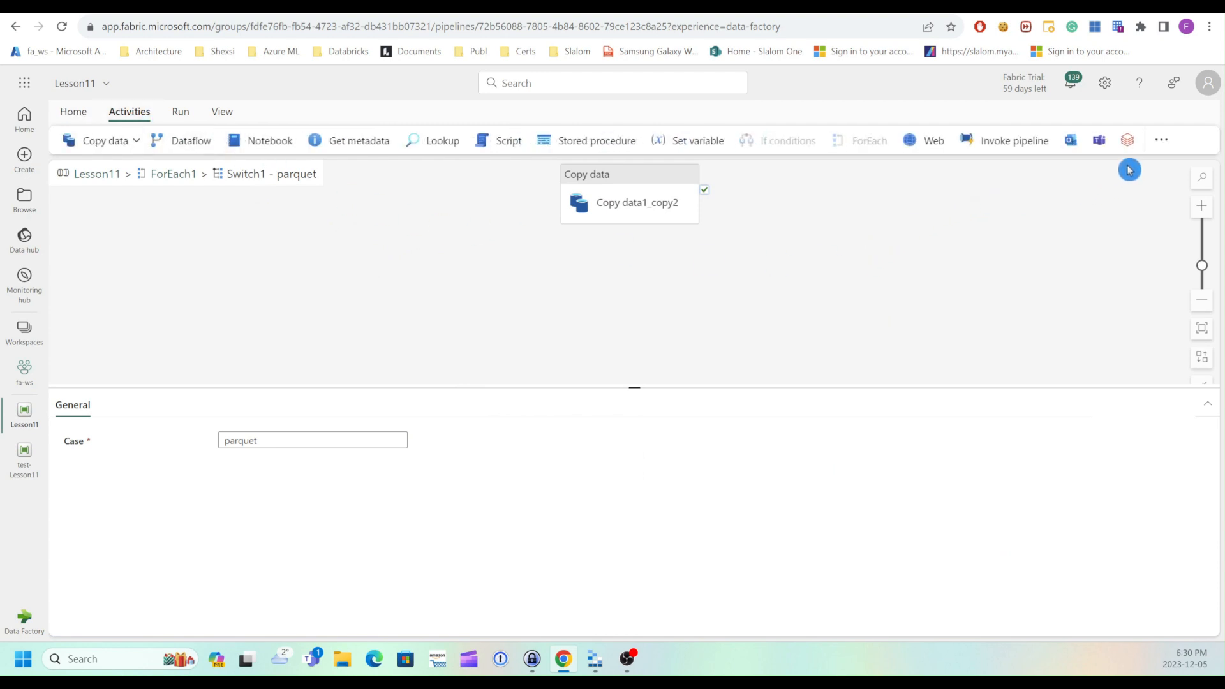
pyautogui.click(1161, 141)
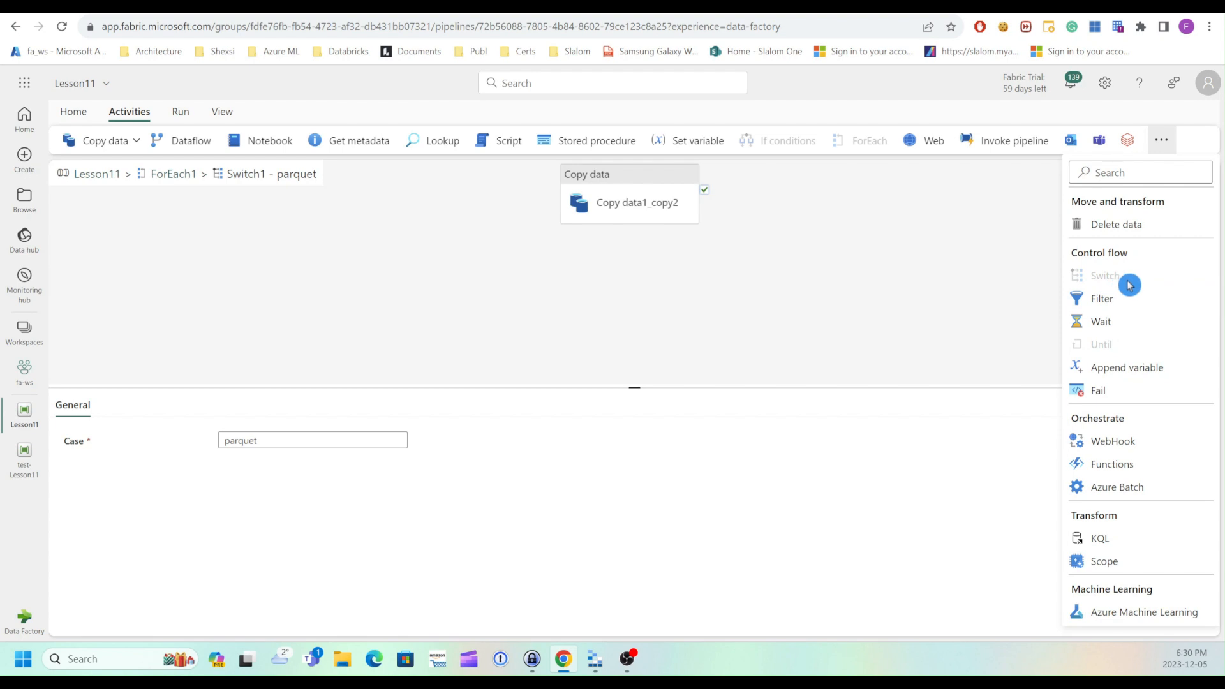
pyautogui.click(708, 331)
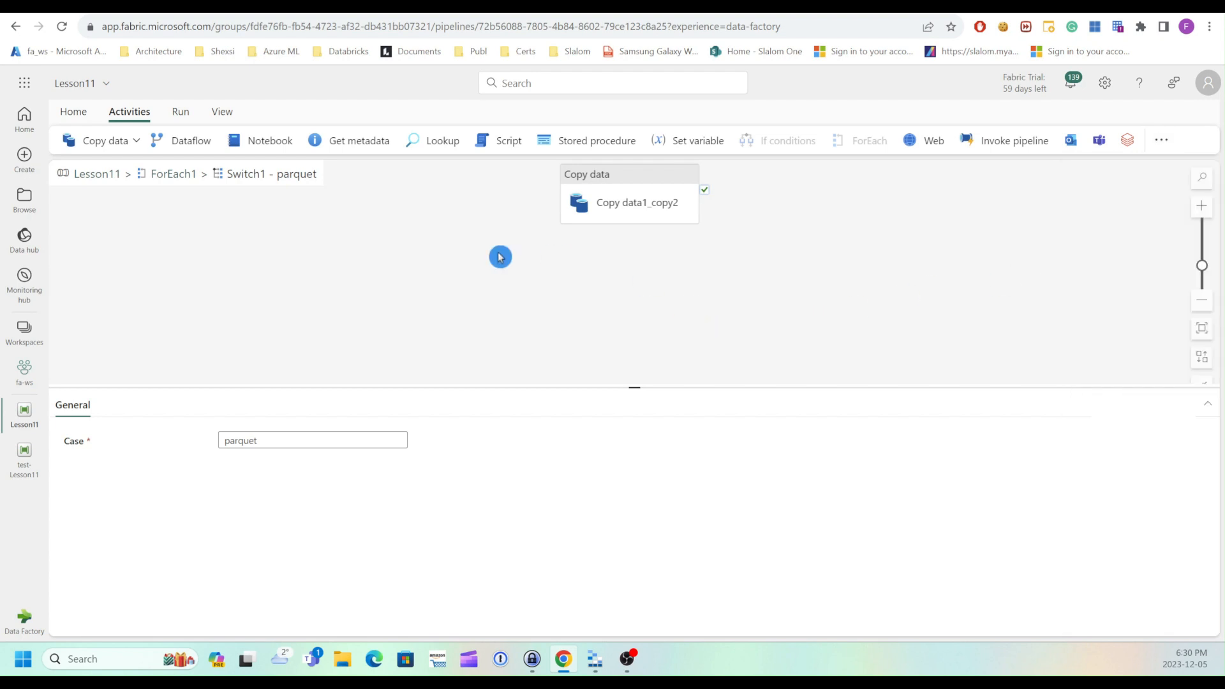
# - Return to the ForEach1 level and enlarge the canvas area to view more of Switch1's cases
pyautogui.click(157, 178)
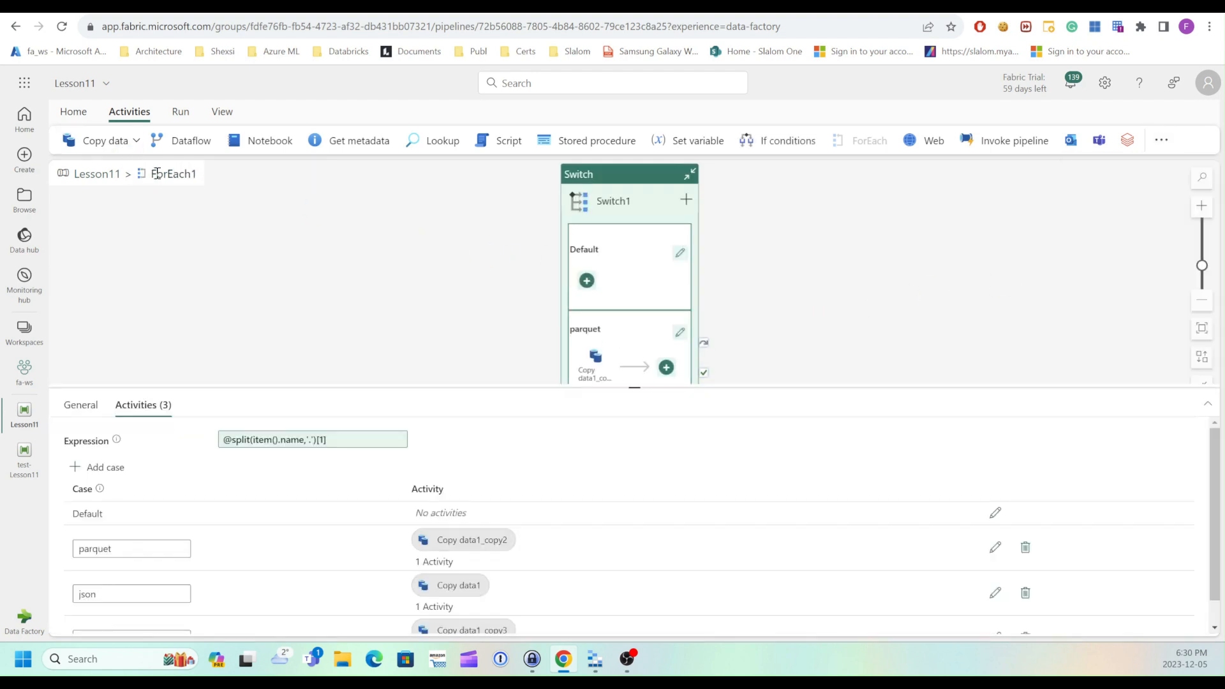
pyautogui.moveTo(634, 386); pyautogui.dragTo(634, 429)
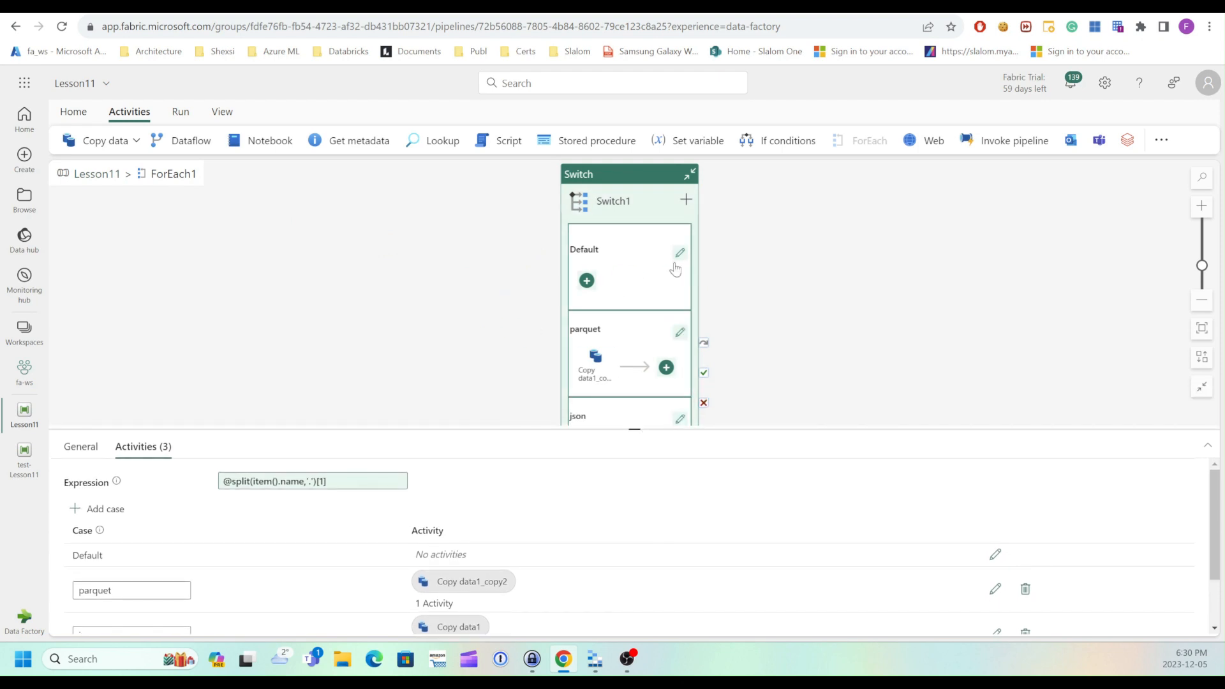